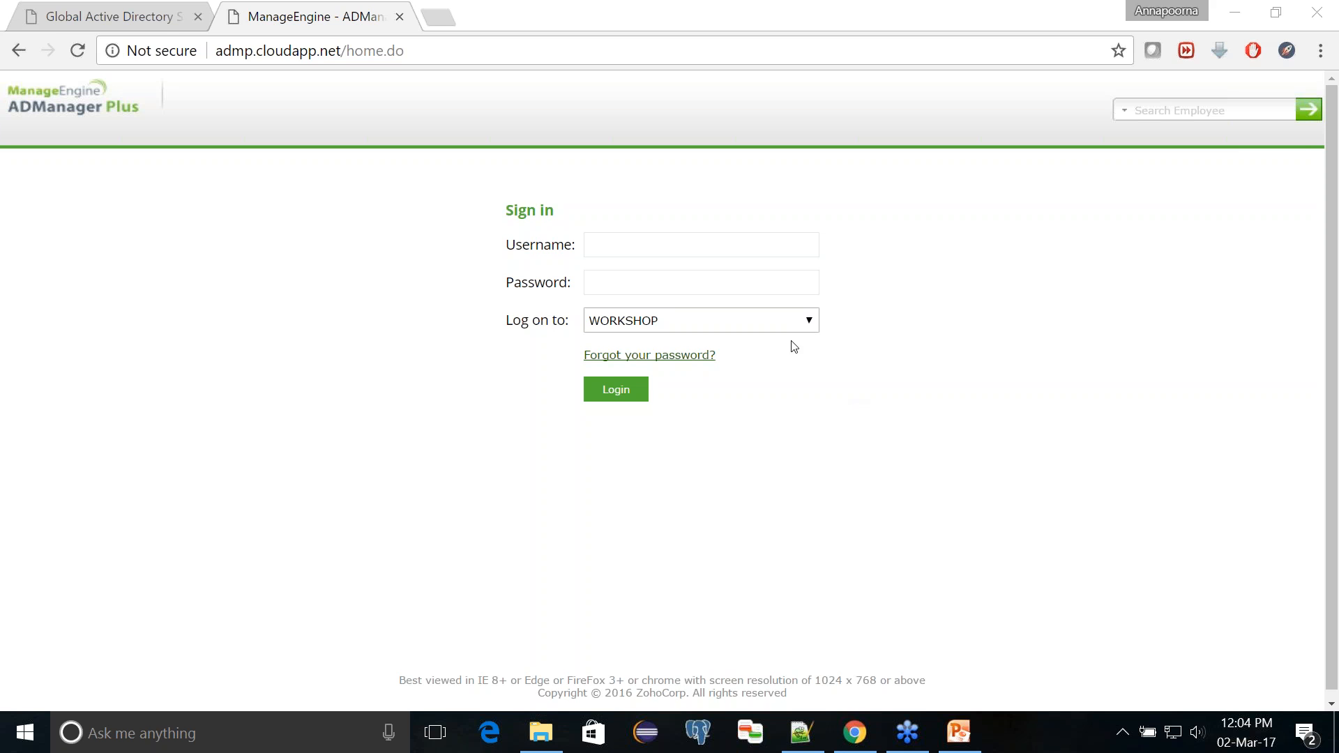
Step: Sign in as admin with ADManager Plus Authentication as the logon target, entering the account password
click(766, 326)
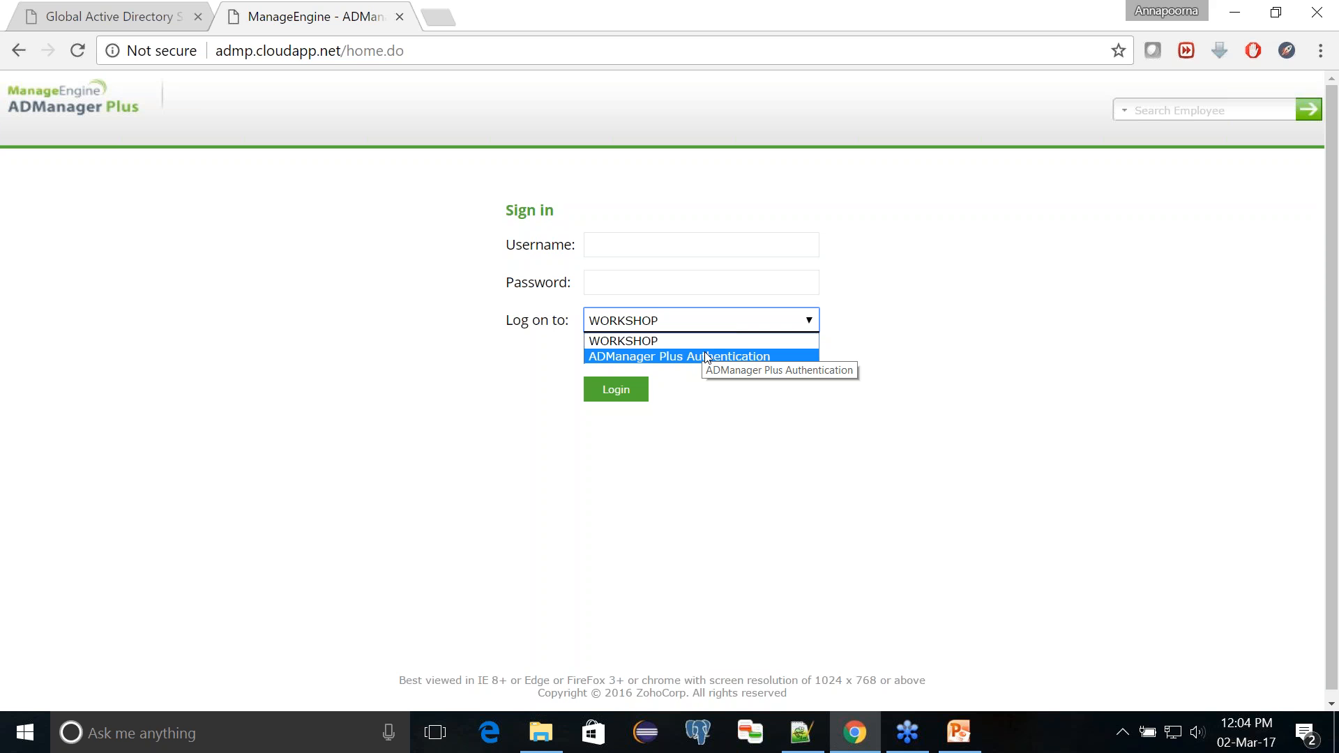
click(676, 293)
click(655, 247)
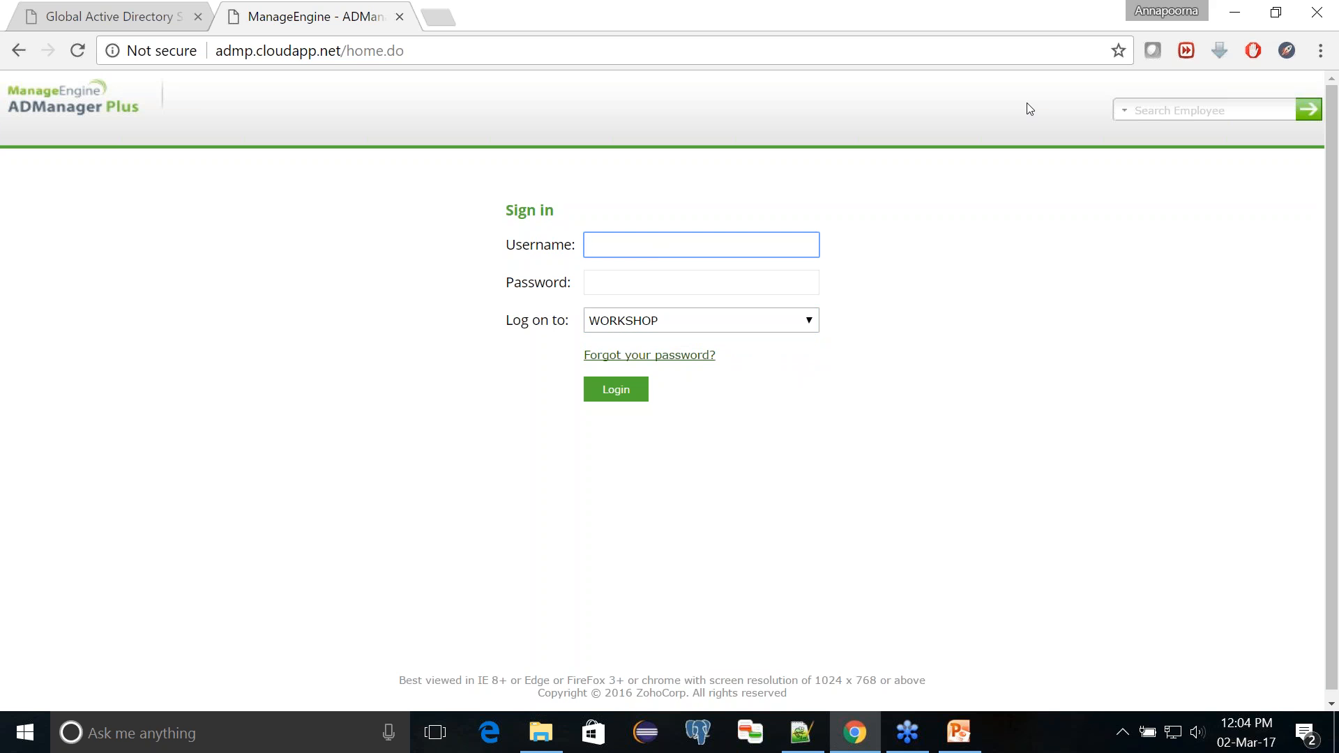
click(1040, 40)
click(670, 245)
text(admin)
key(Tab)
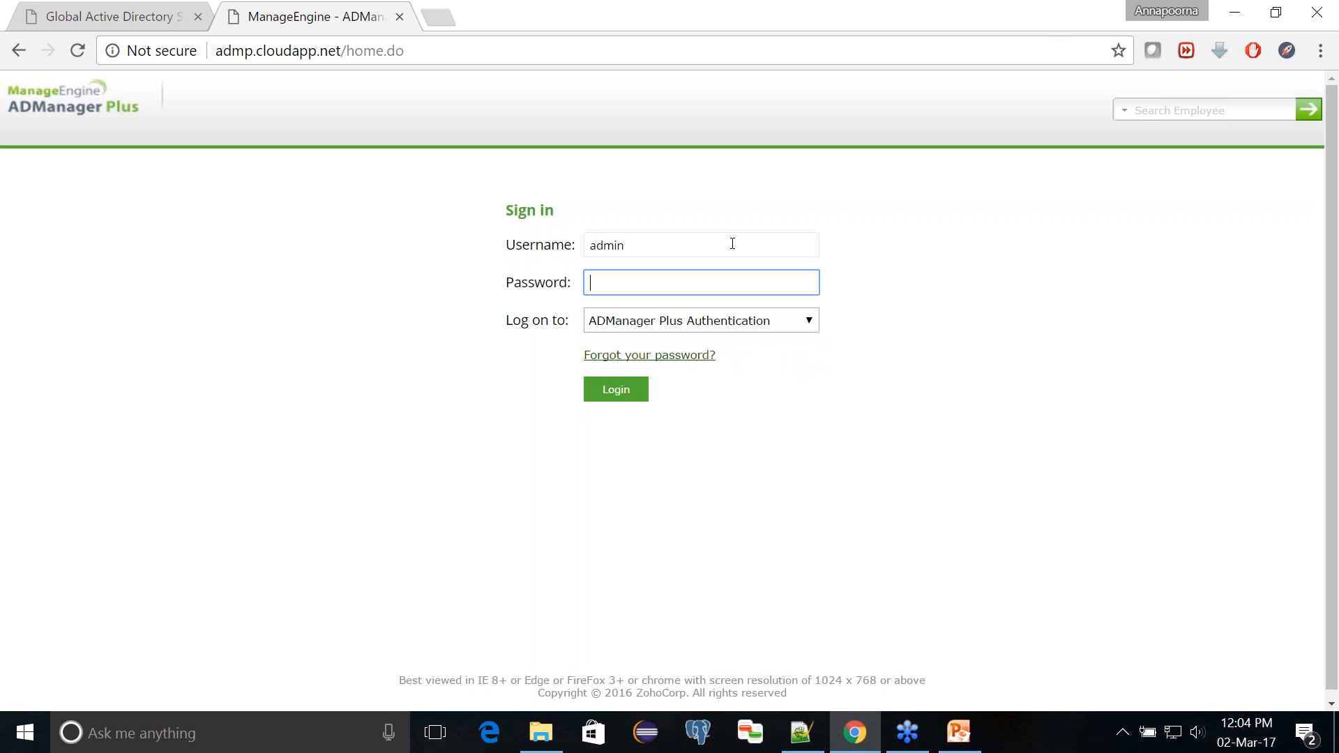
text(••••••••)
click(631, 399)
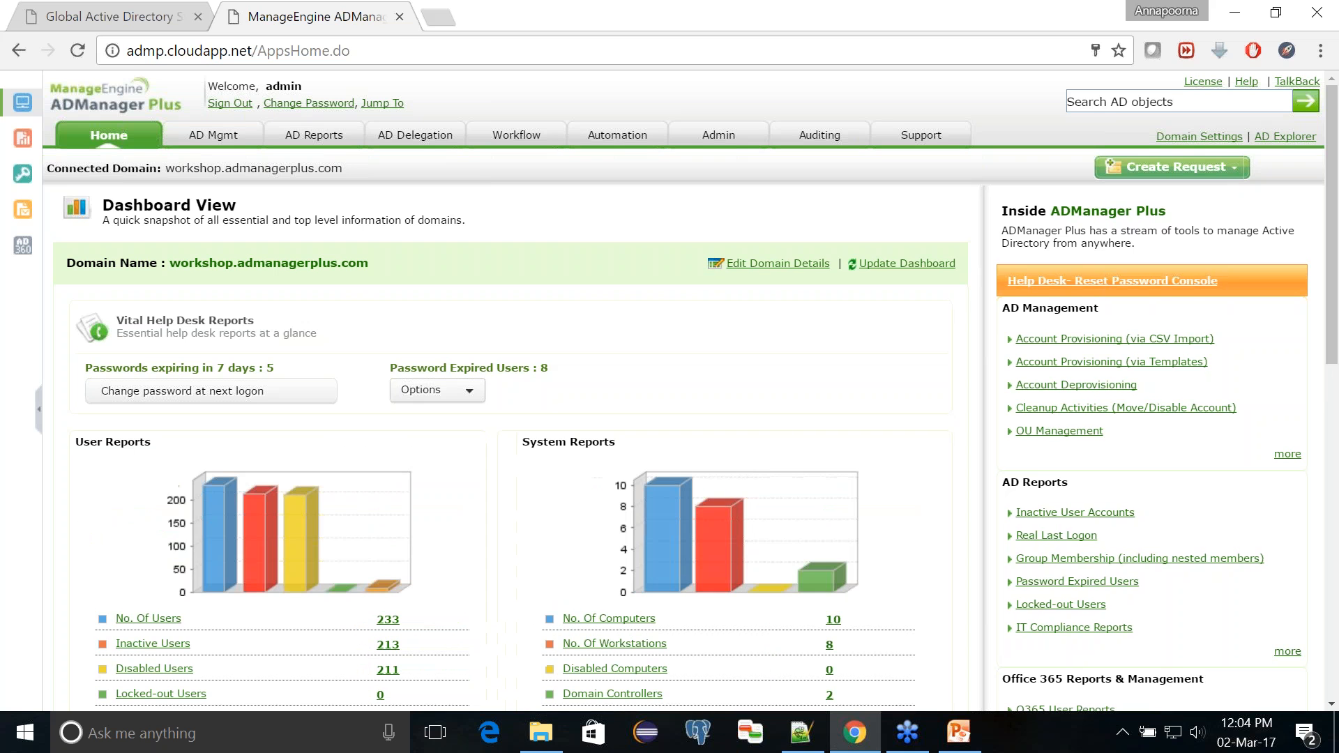
Step: Examine the dashboard's help desk, user and system reports for the connected domain
scroll(509, 391, down, 2)
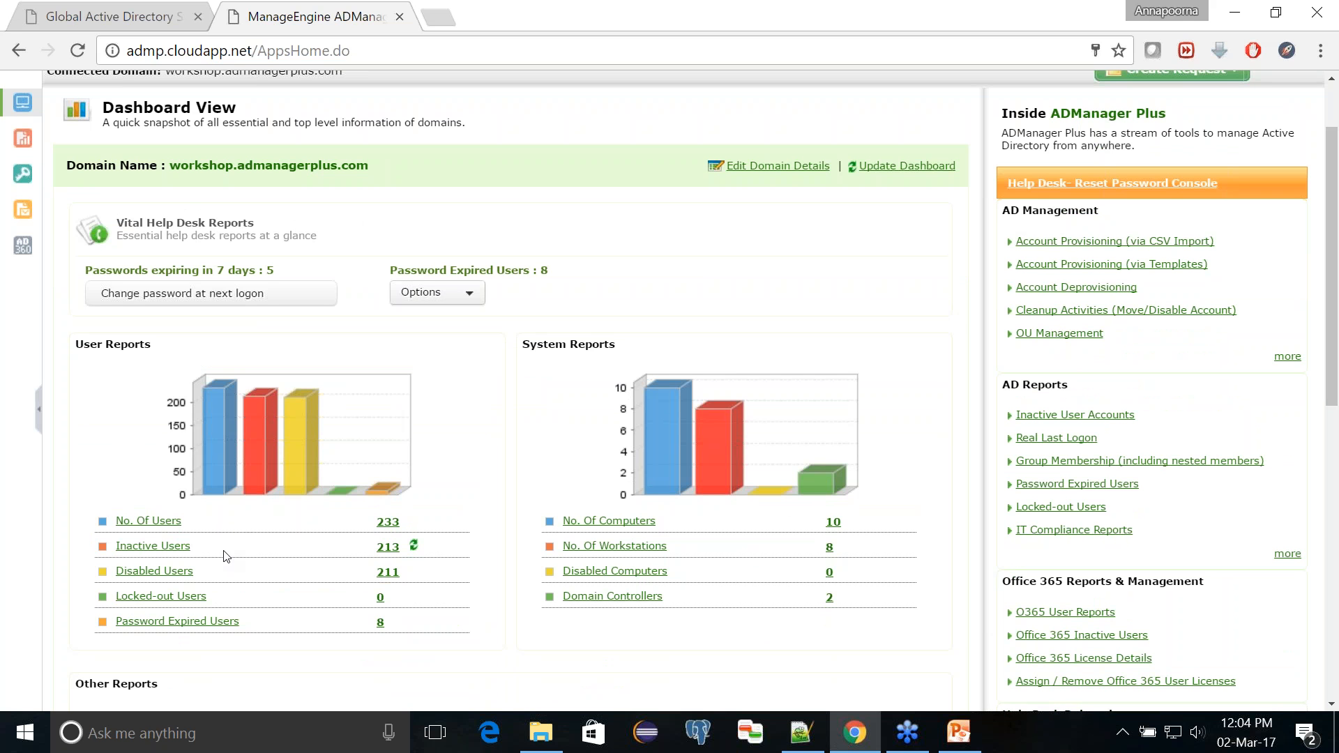
scroll(588, 472, down, 1)
scroll(589, 472, up, 2)
scroll(592, 477, up, 1)
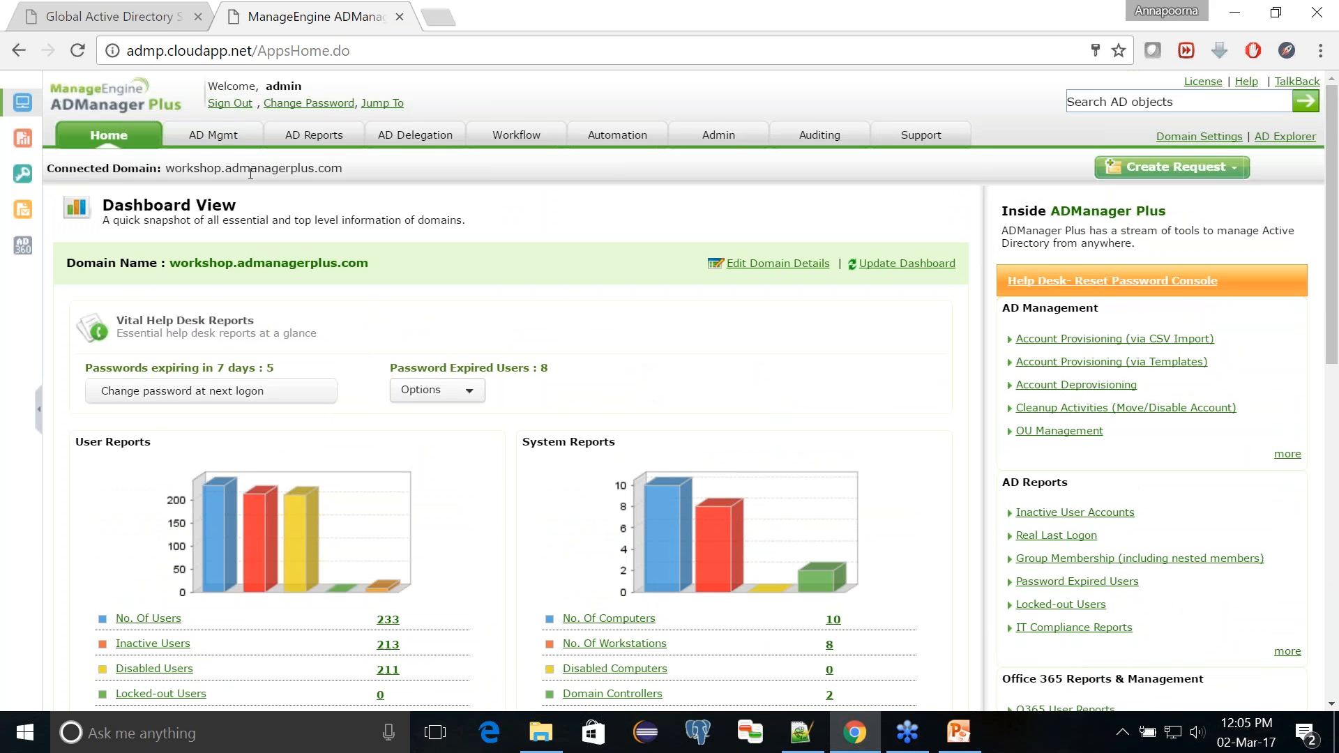
Step: Open the AD Mgmt section and review its bulk user management and modification options
click(109, 136)
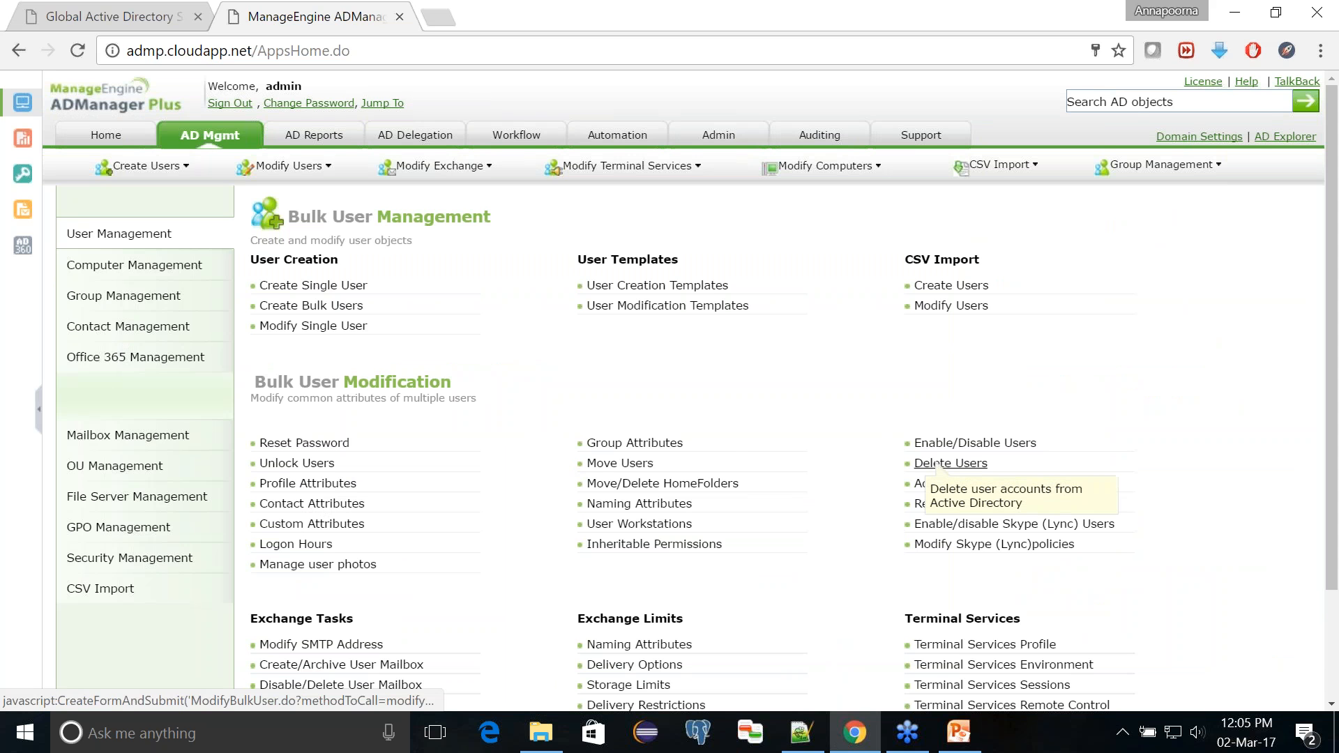
scroll(939, 464, down, 1)
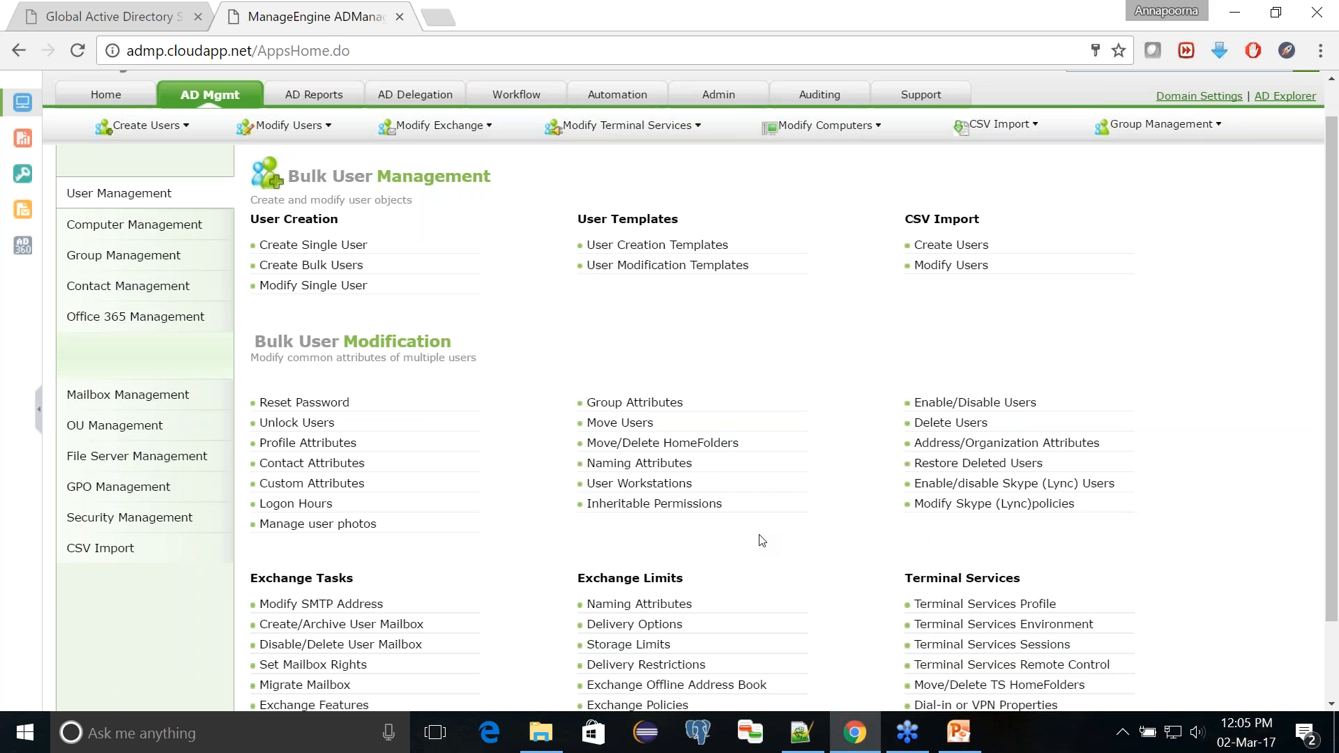
scroll(761, 540, up, 1)
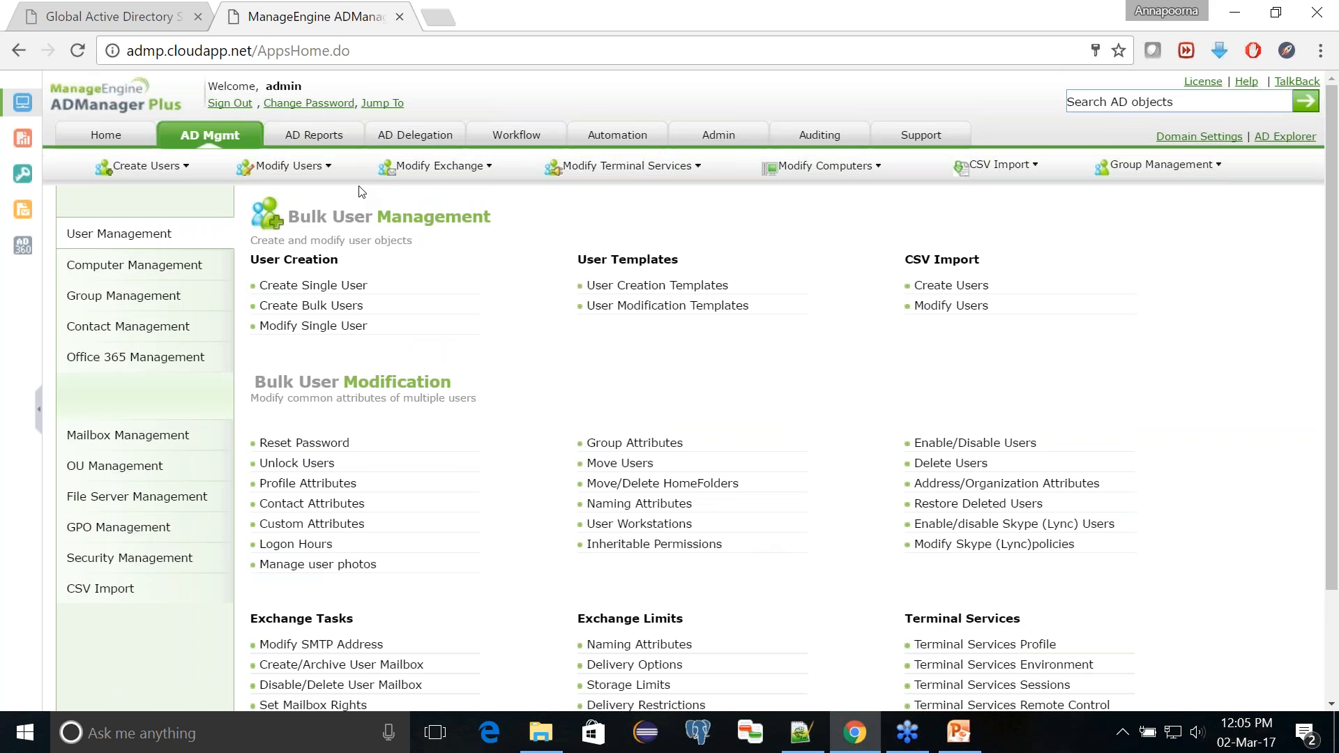
Step: Look through the AD Reports, AD Delegation, Workflow and Automation sections, ending back at AD Reports
click(342, 141)
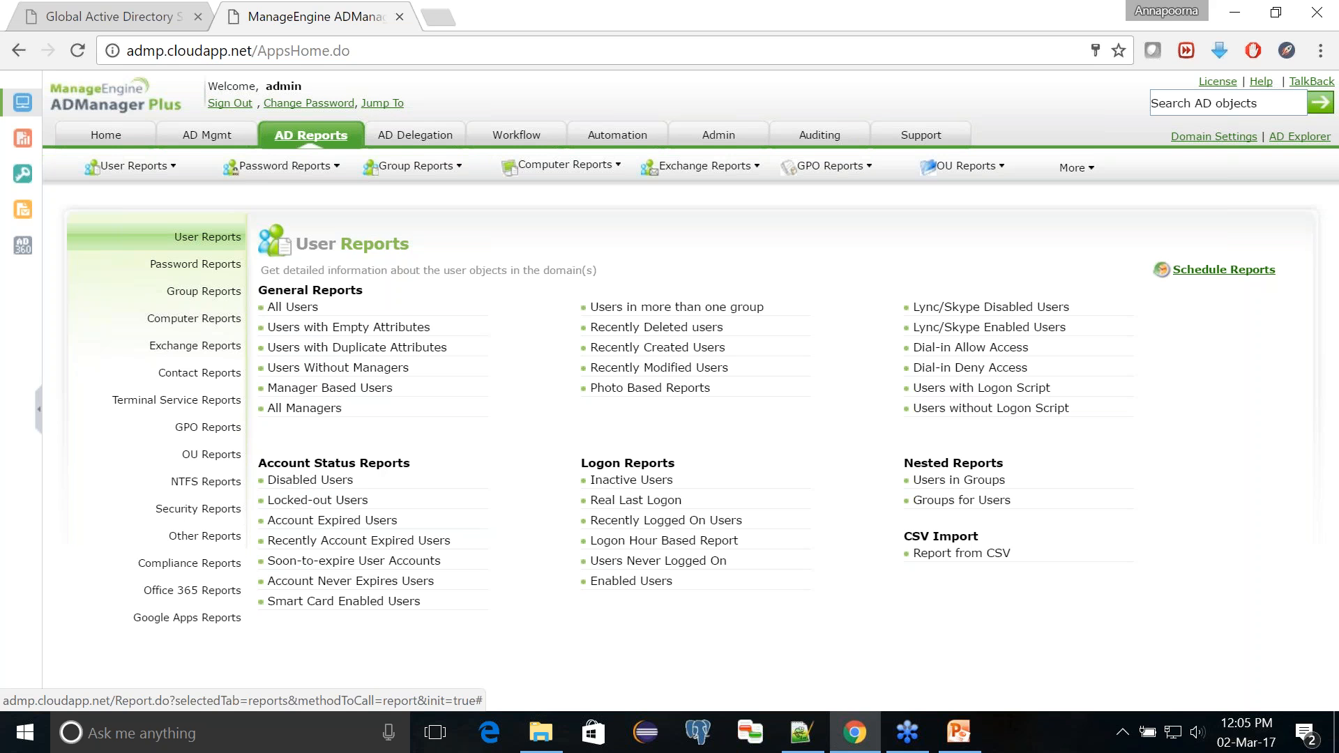
click(417, 136)
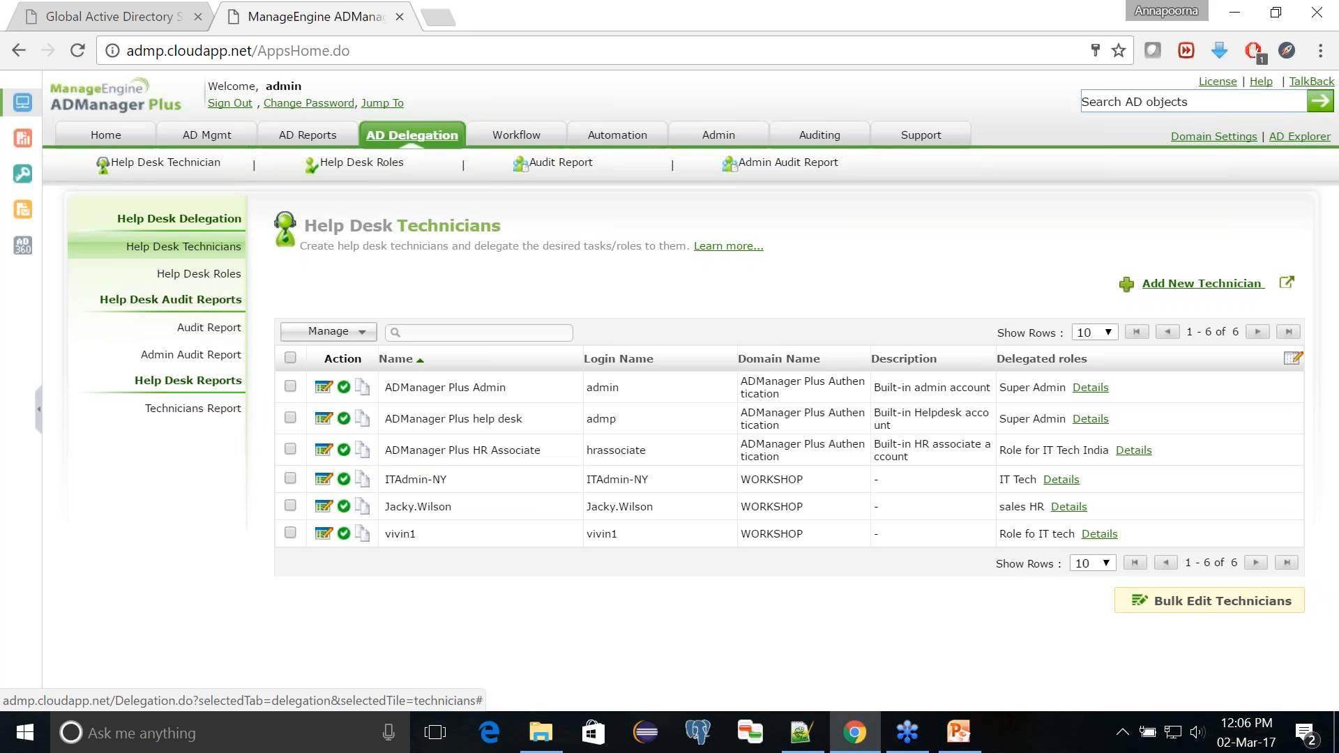
click(525, 137)
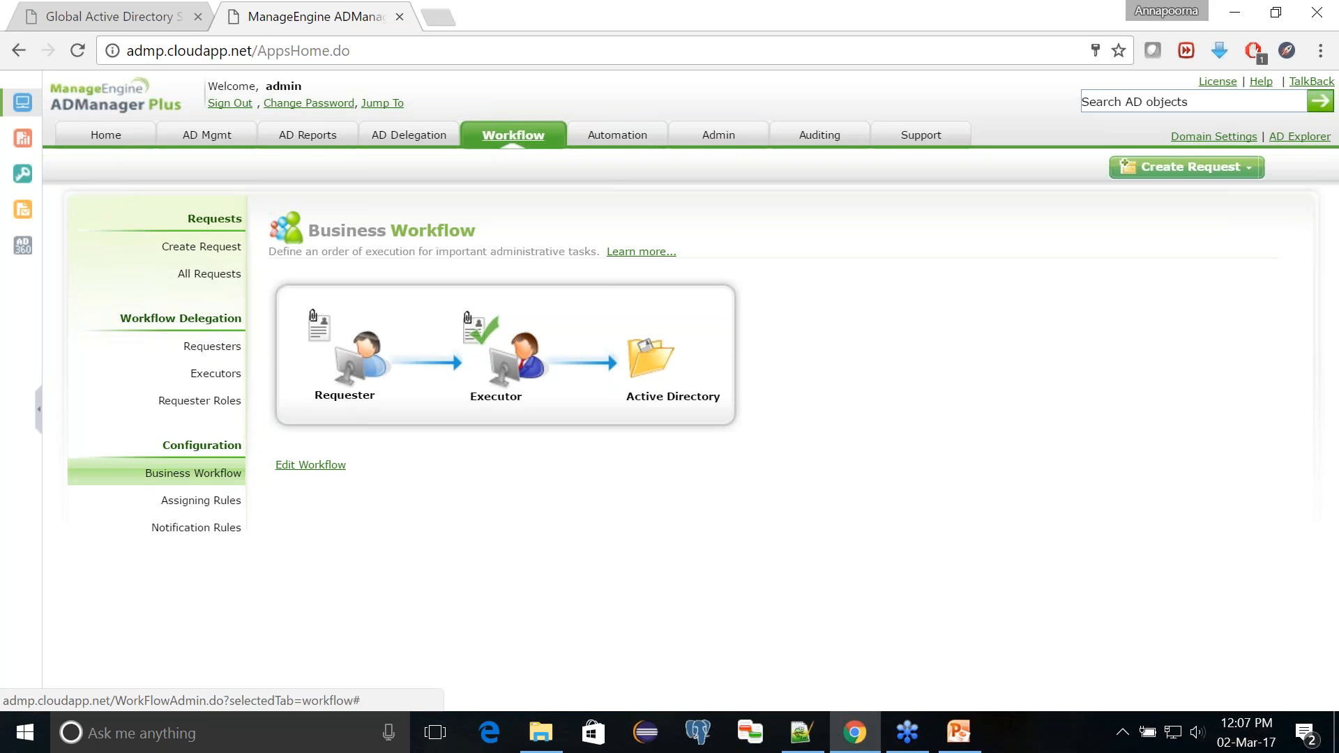
click(624, 139)
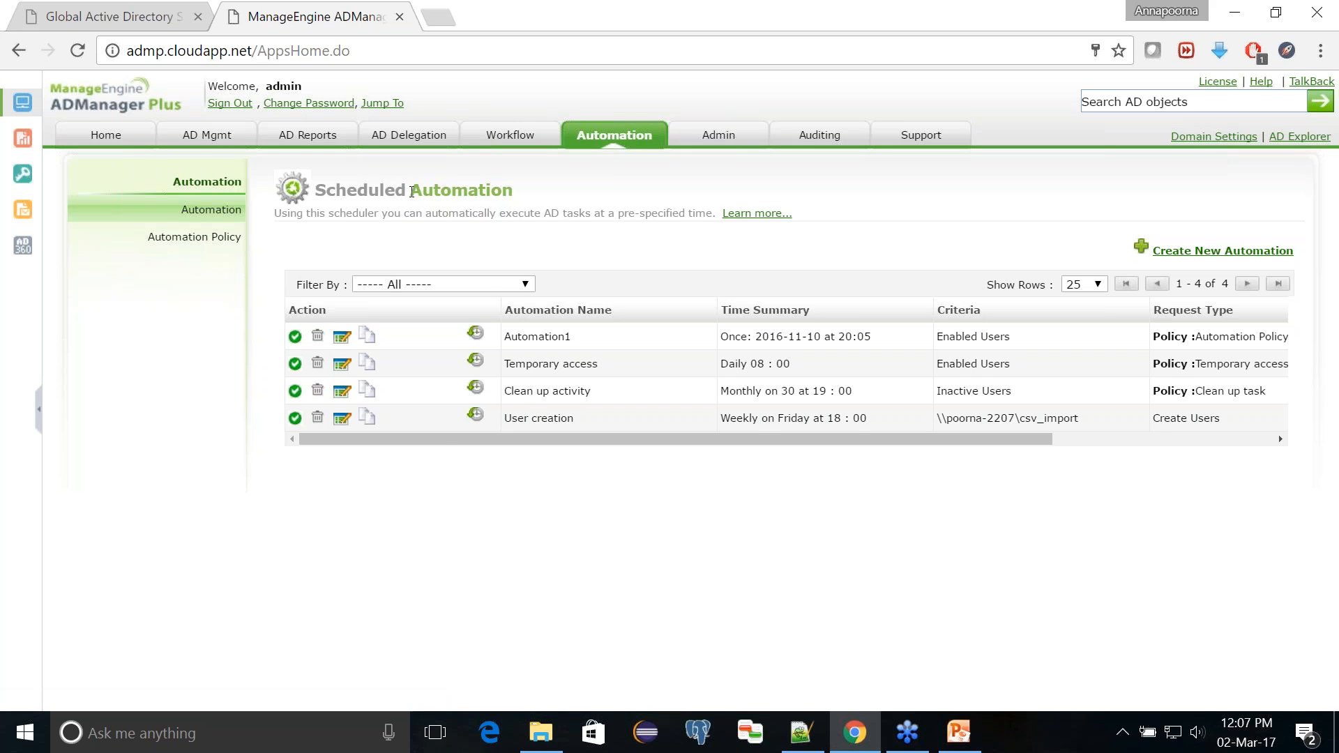
click(77, 50)
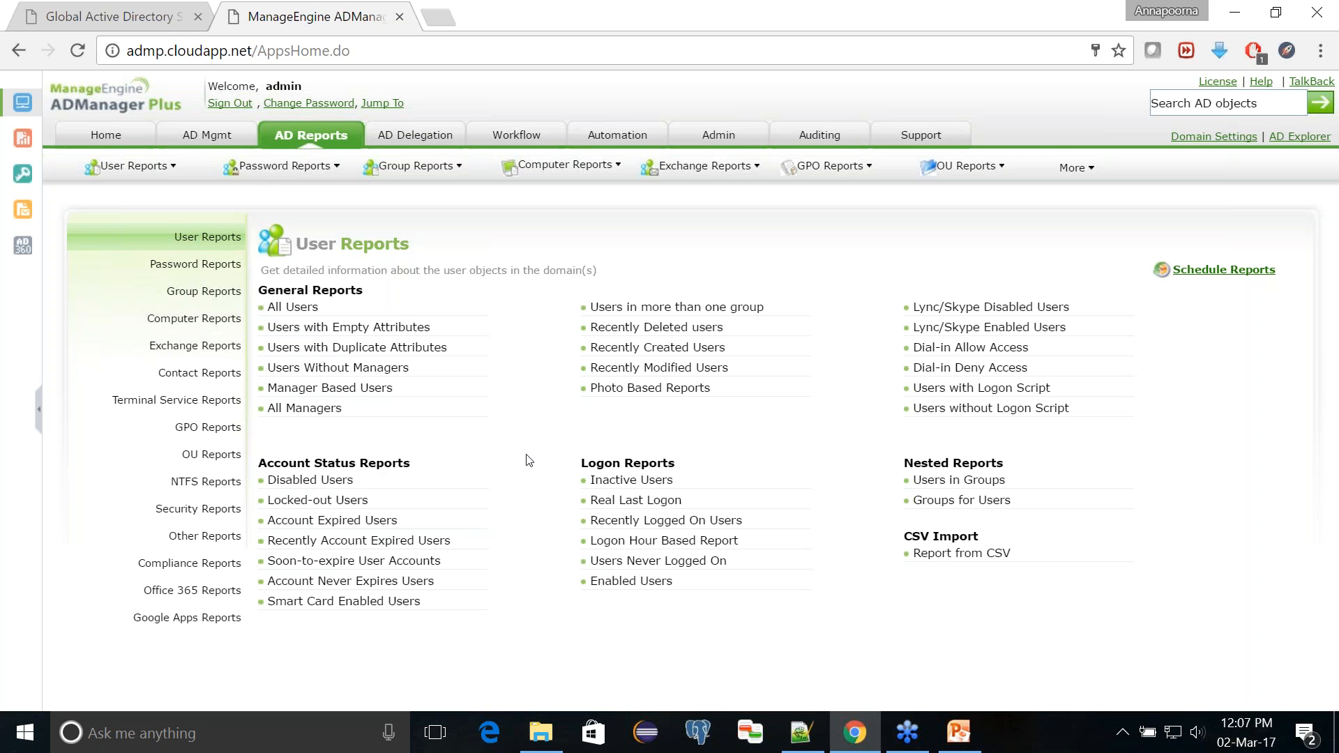
Step: Switch to Notepad++ and examine the selected properties and CSV export path in users.ps1, plus the LDAP queries in query.txt
click(804, 736)
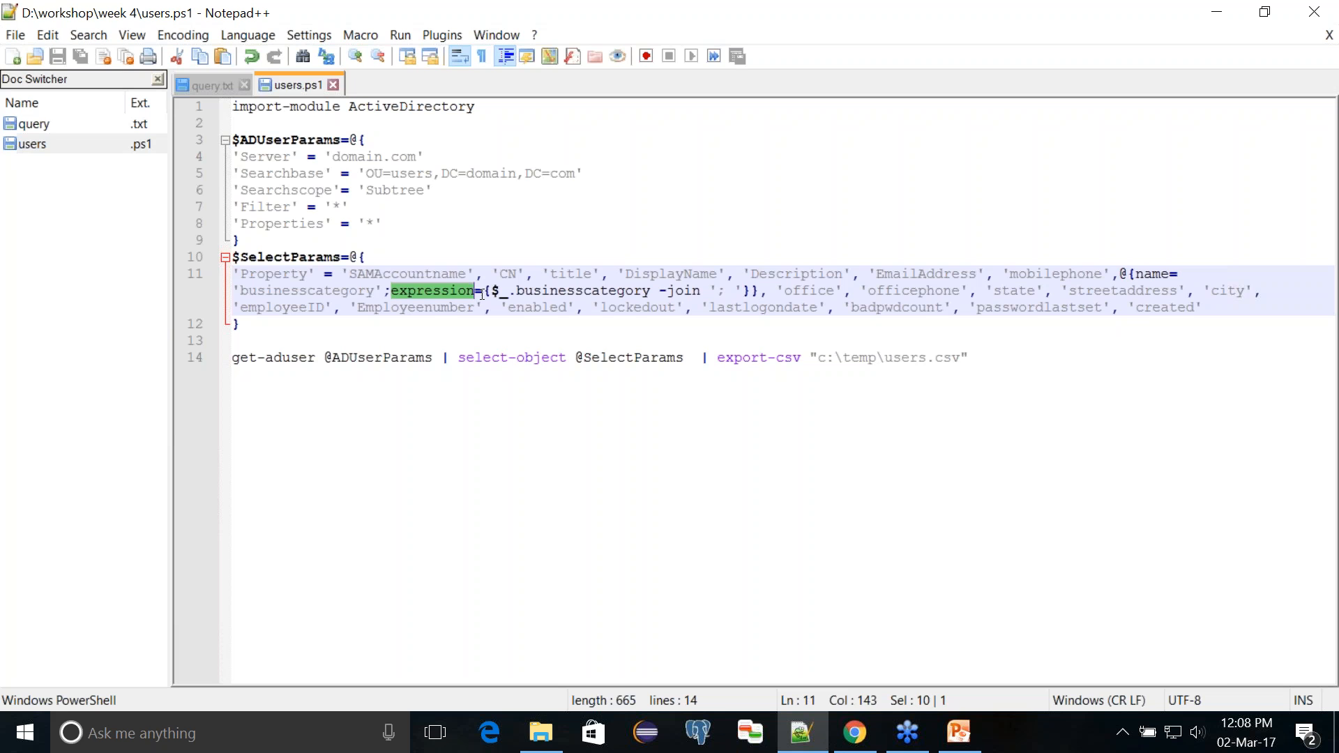
double_click(425, 275)
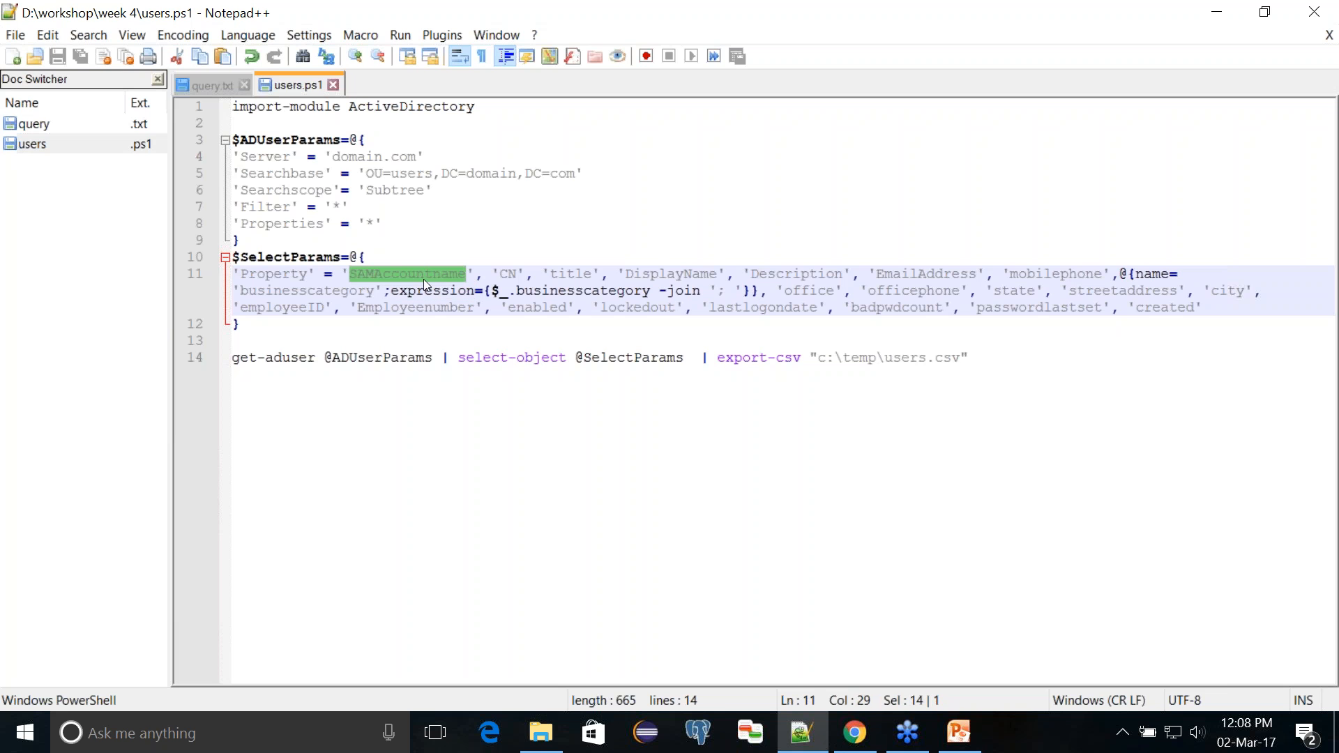
double_click(659, 273)
click(768, 273)
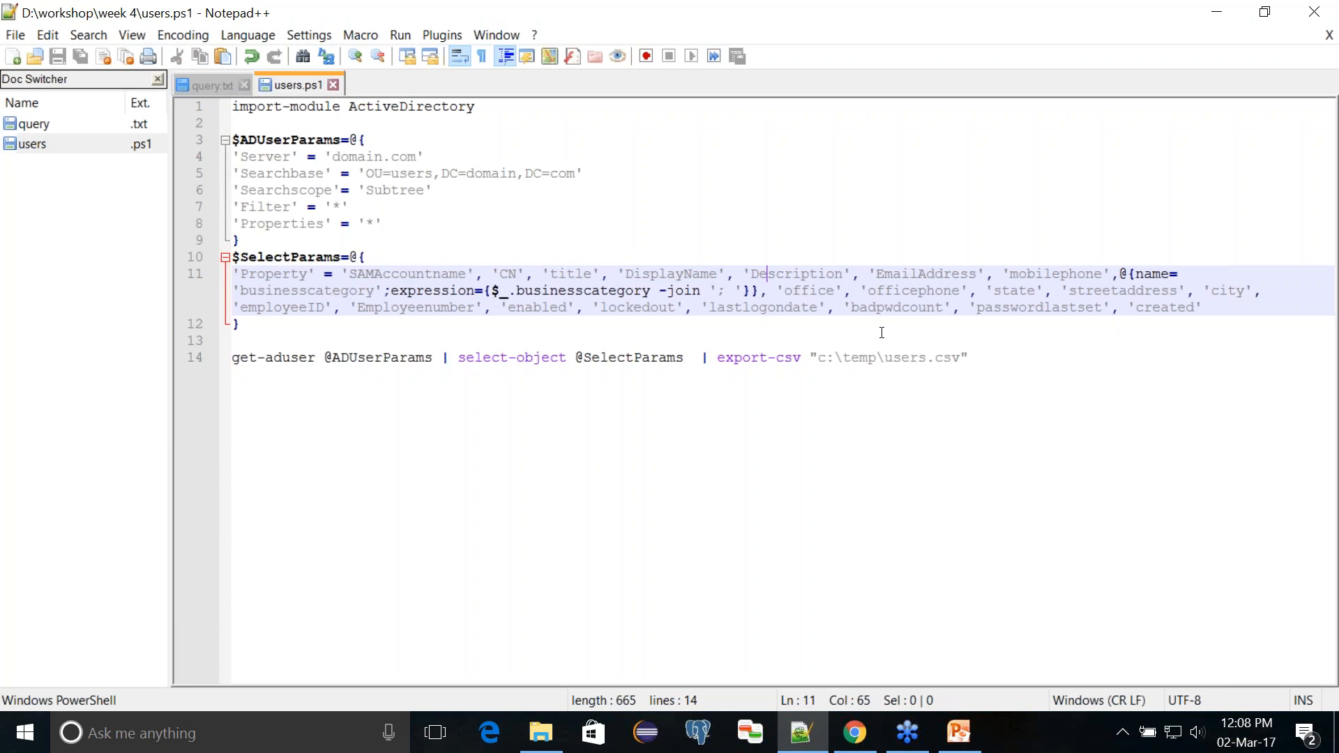
double_click(964, 357)
double_click(899, 358)
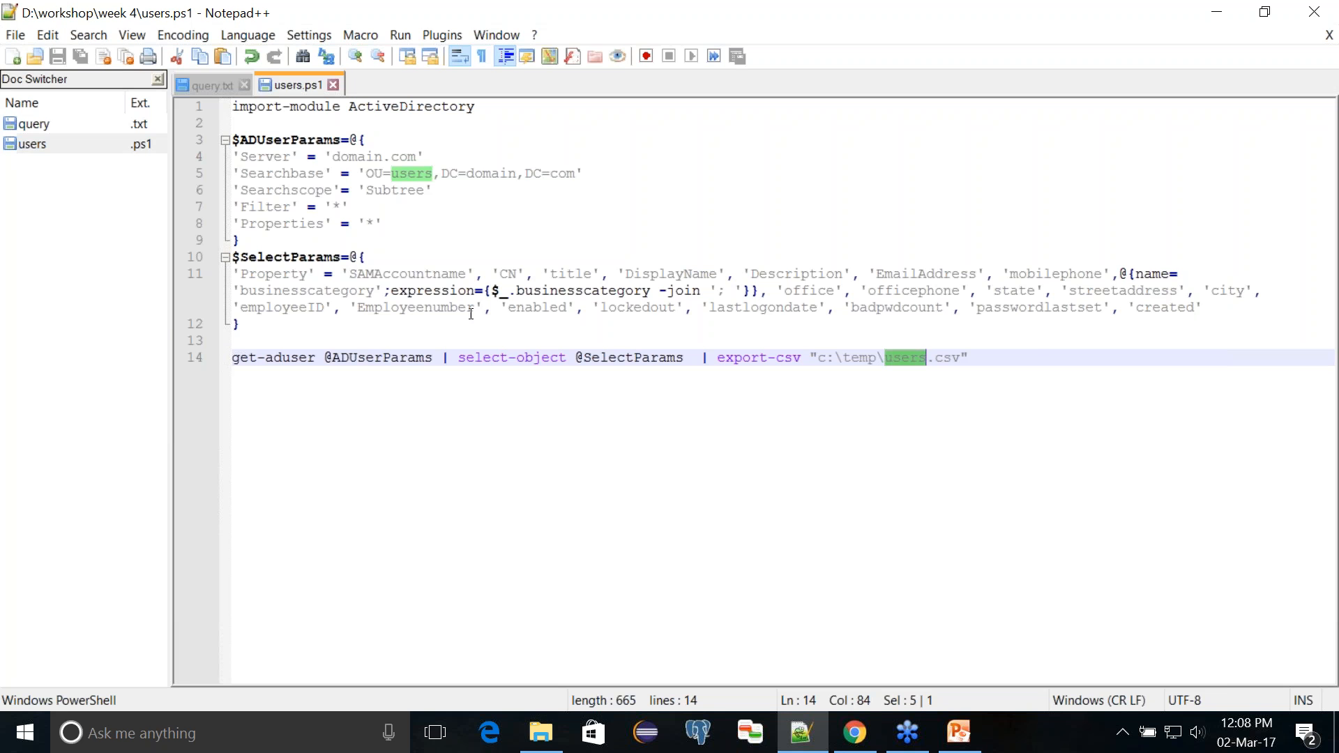
click(205, 83)
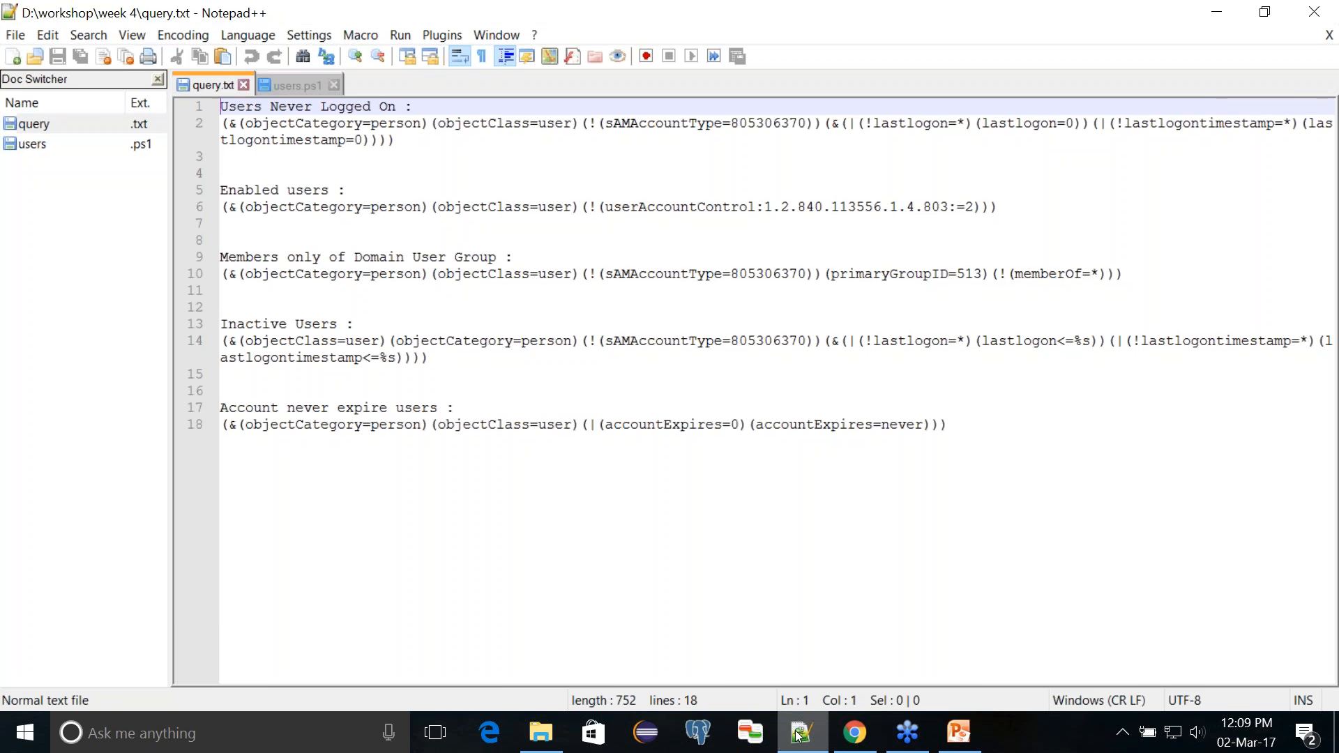
Step: Switch to PowerPoint Viewer to review the Topics slide, and return to ADManager Plus in Chrome
key(alt+Tab)
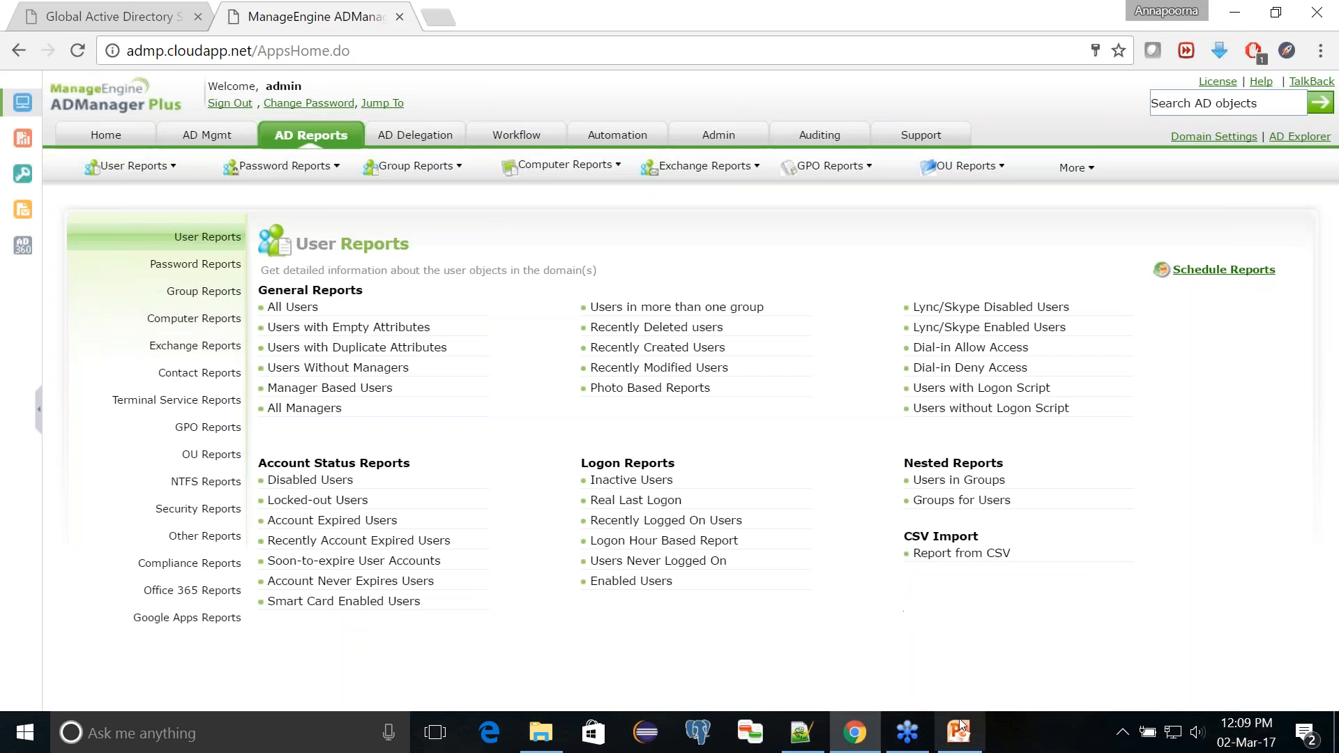
click(960, 729)
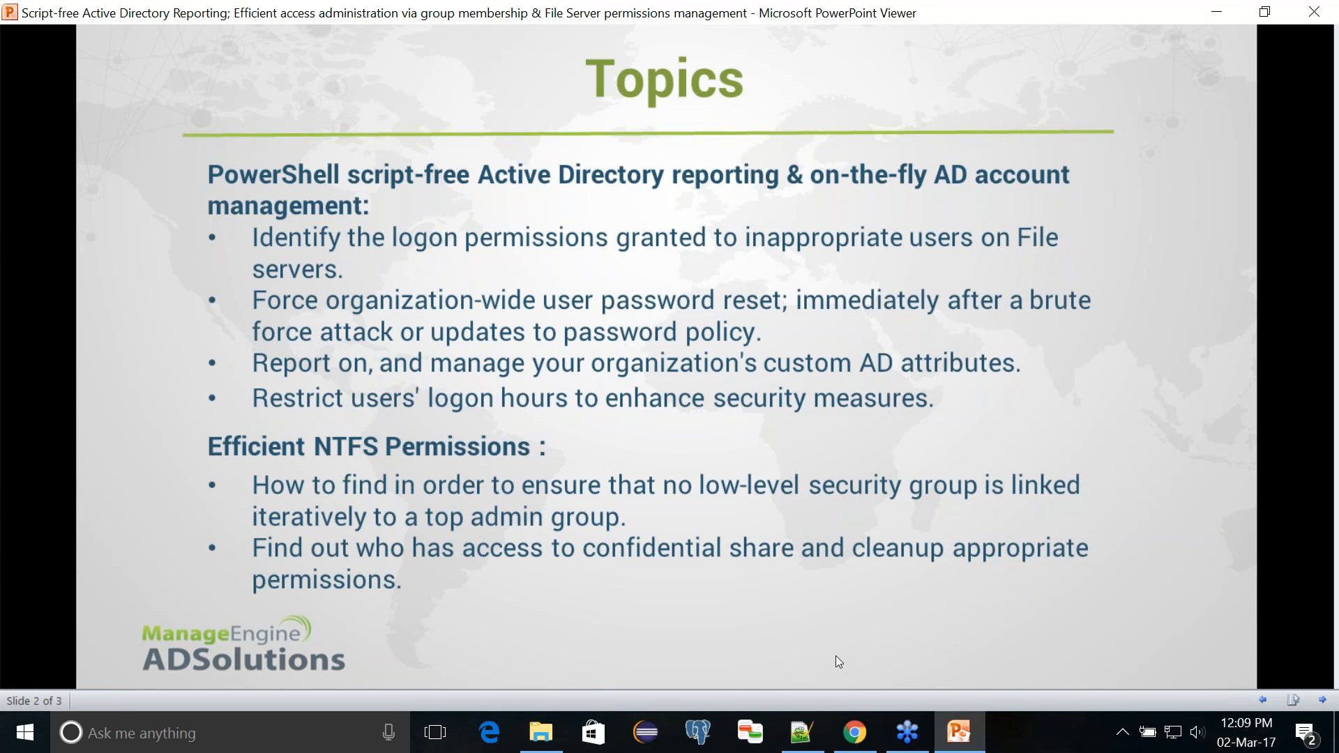
click(950, 728)
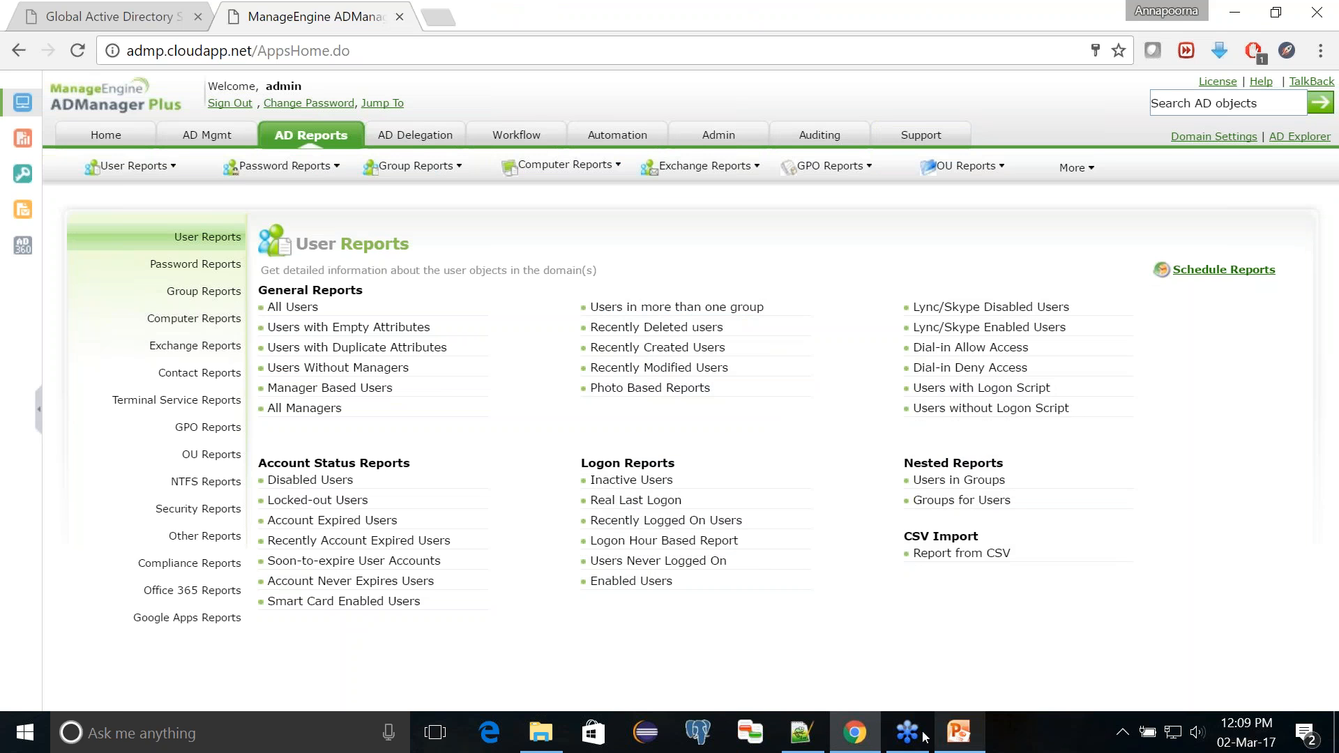
Step: Open the Users Not in Groups report from the group reports and choose the domain workshop.admanagerplus.com
click(219, 295)
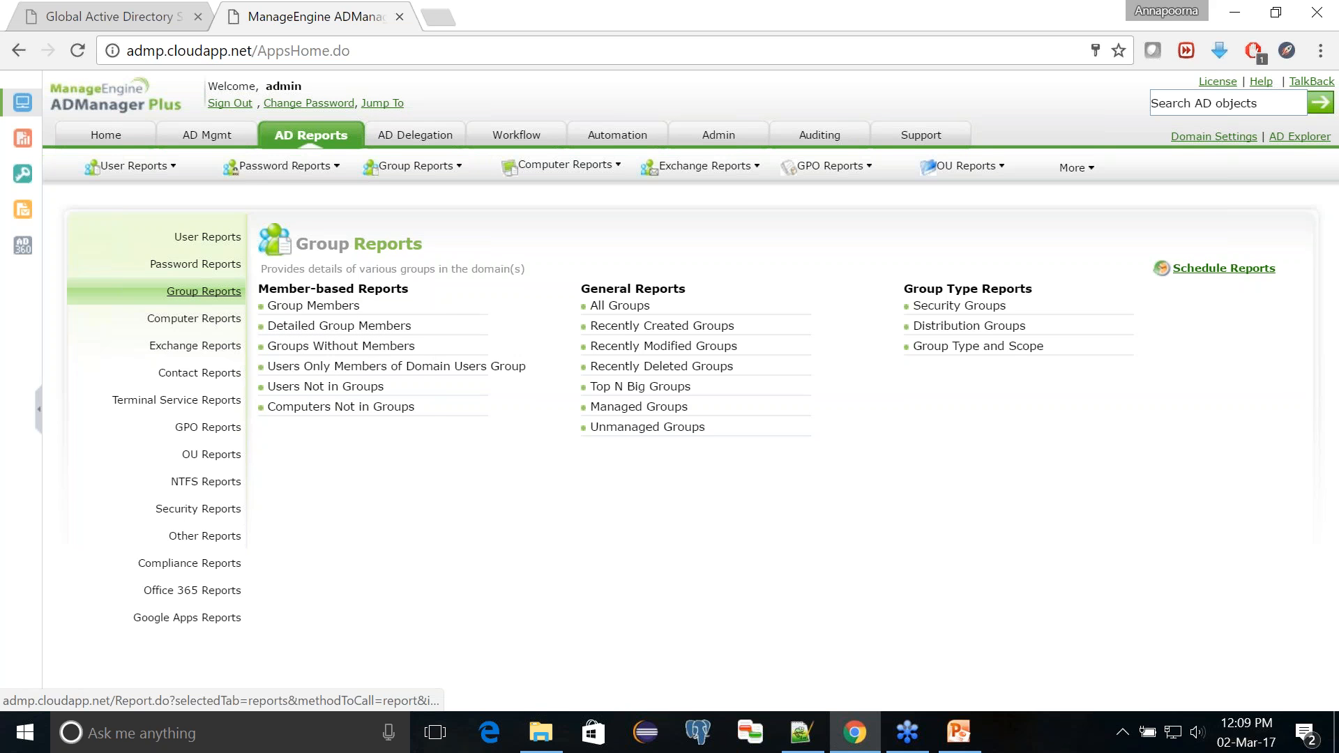
click(326, 387)
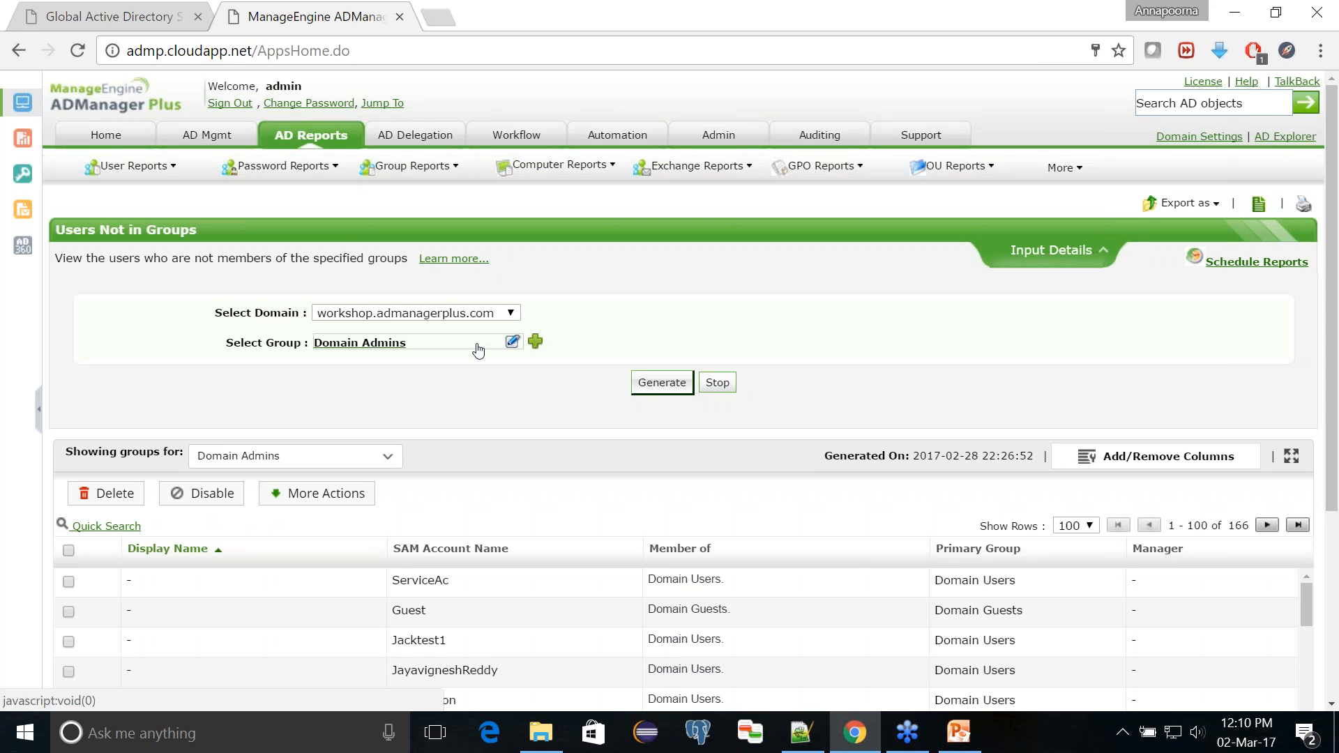
click(452, 314)
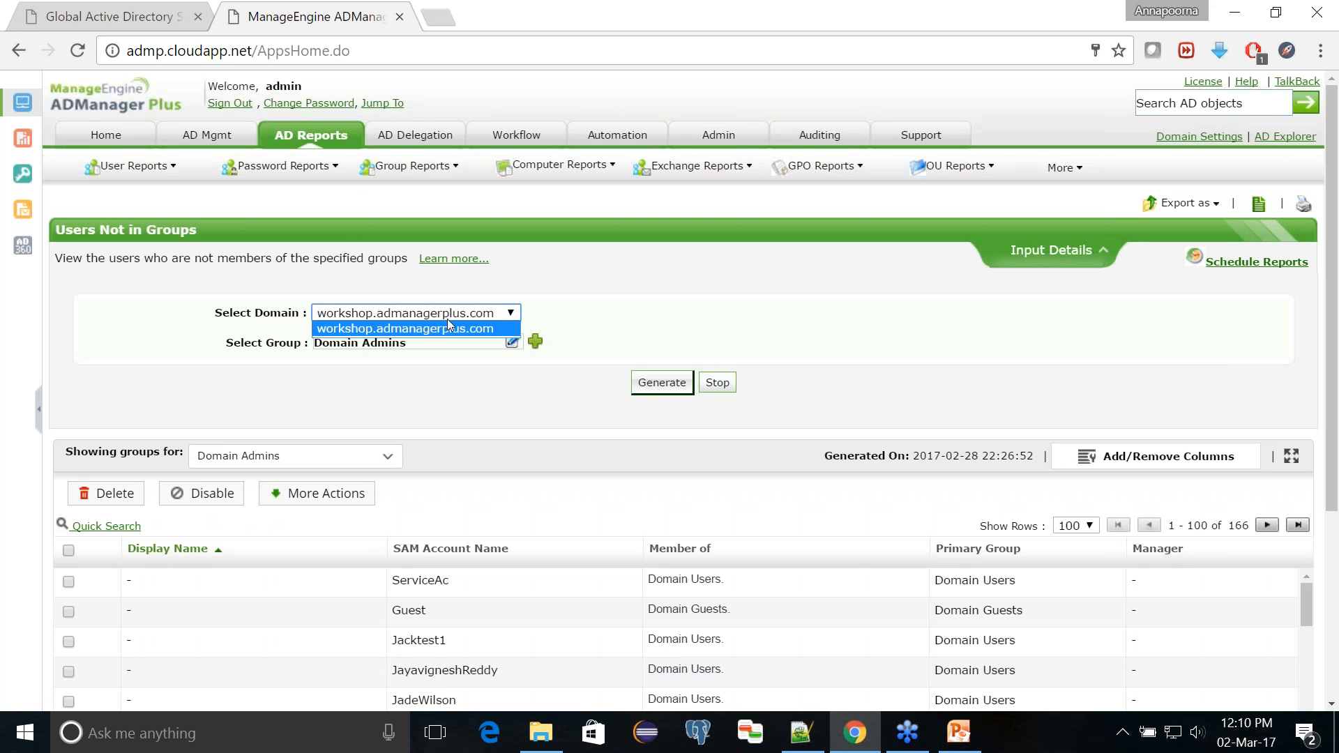
click(445, 327)
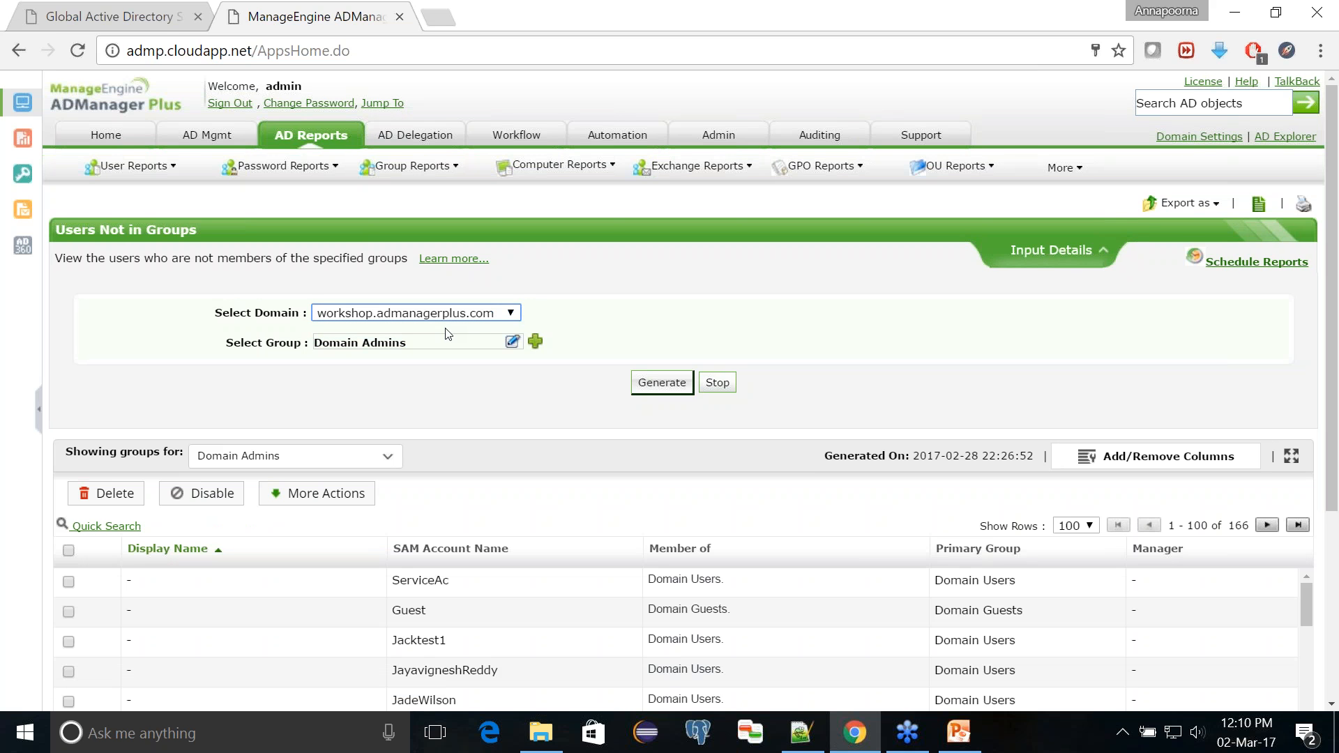
Step: Confirm Domain Admins as the report's group and generate the Users Not in Groups report
click(537, 343)
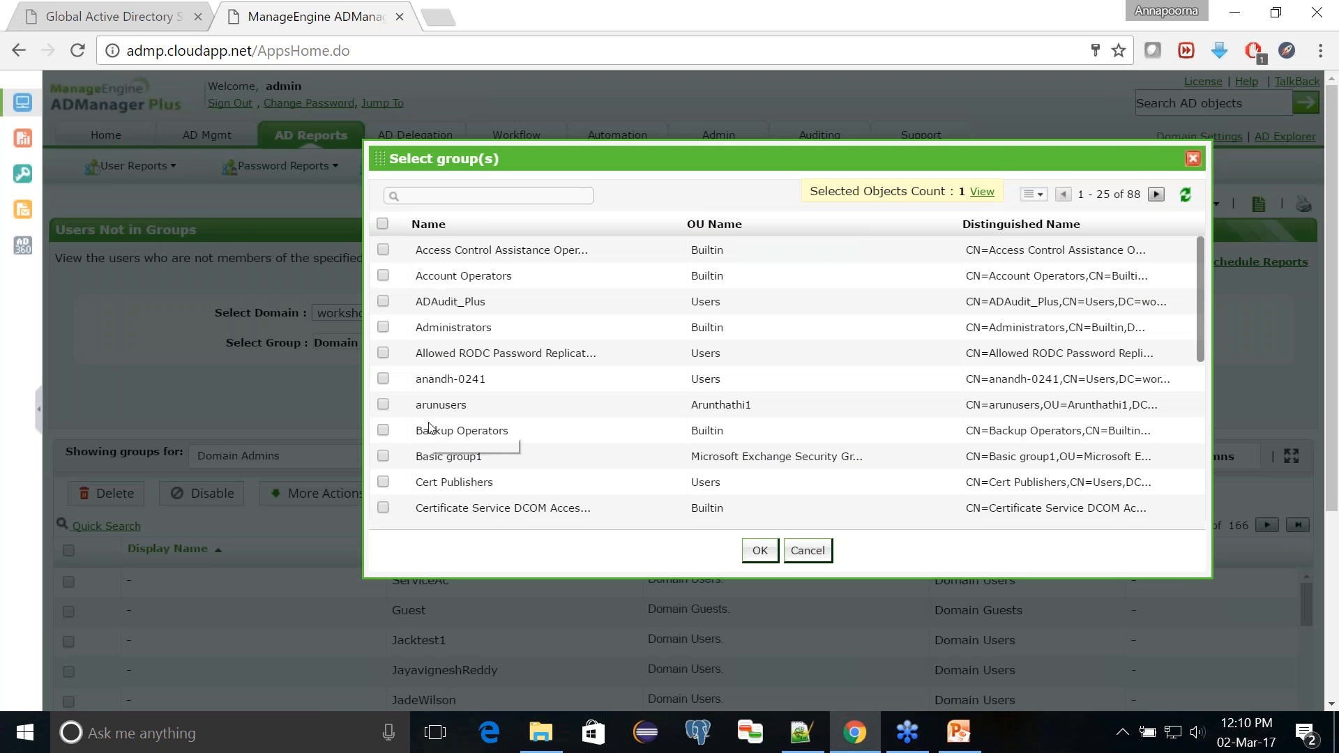
scroll(430, 428, down, 1)
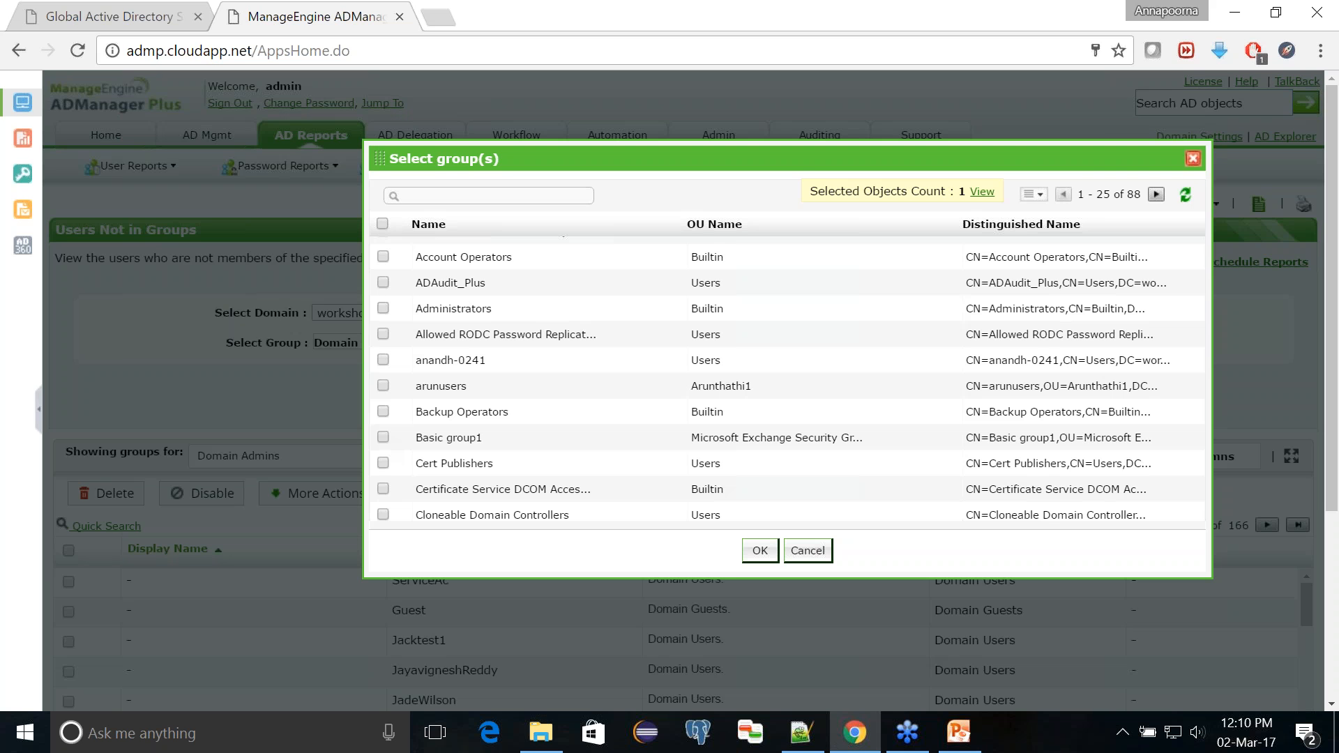
scroll(383, 445, down, 1)
scroll(384, 445, down, 3)
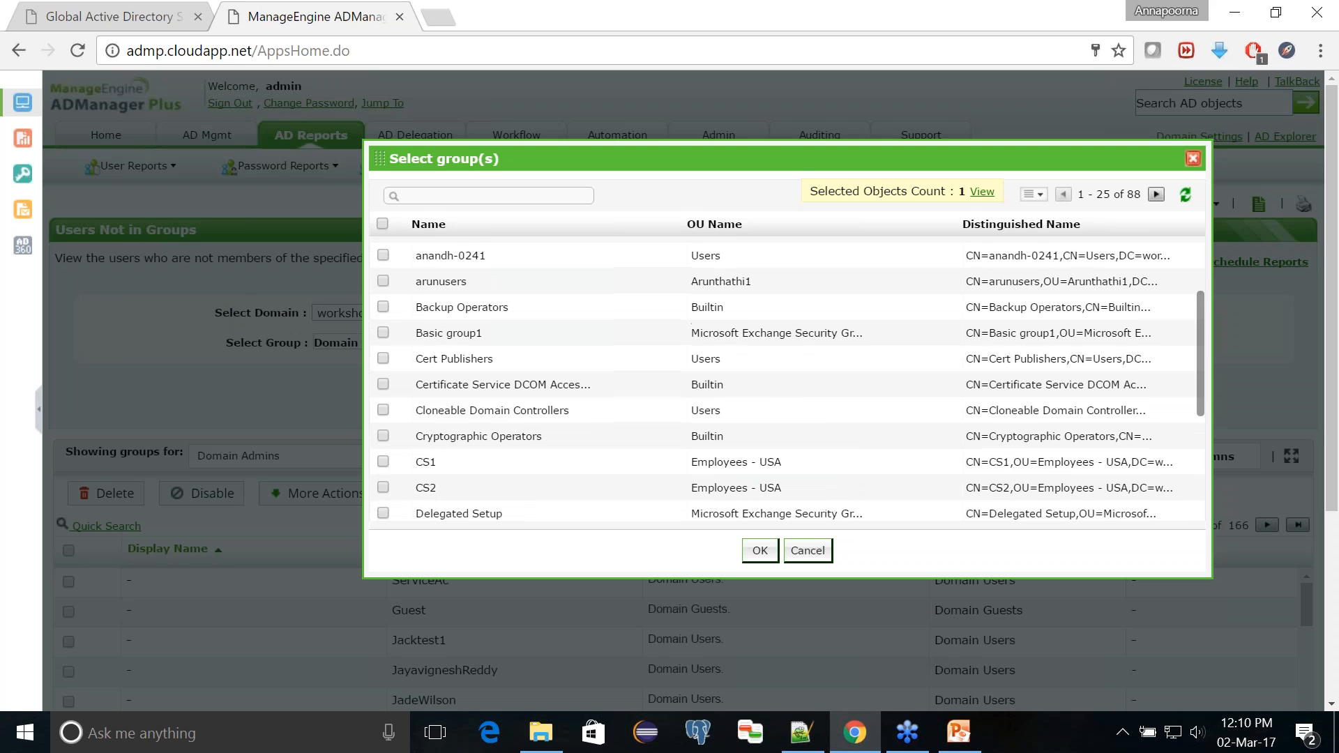
scroll(383, 446, down, 1)
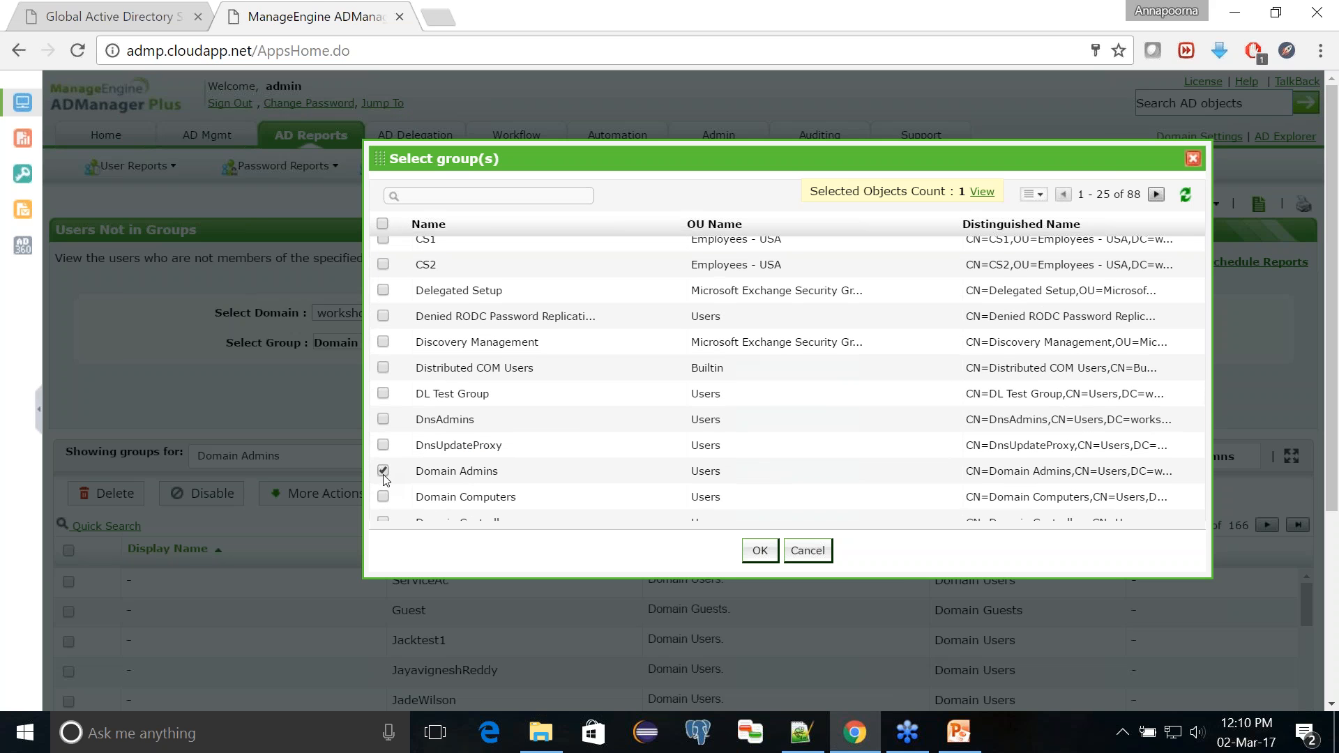
click(762, 556)
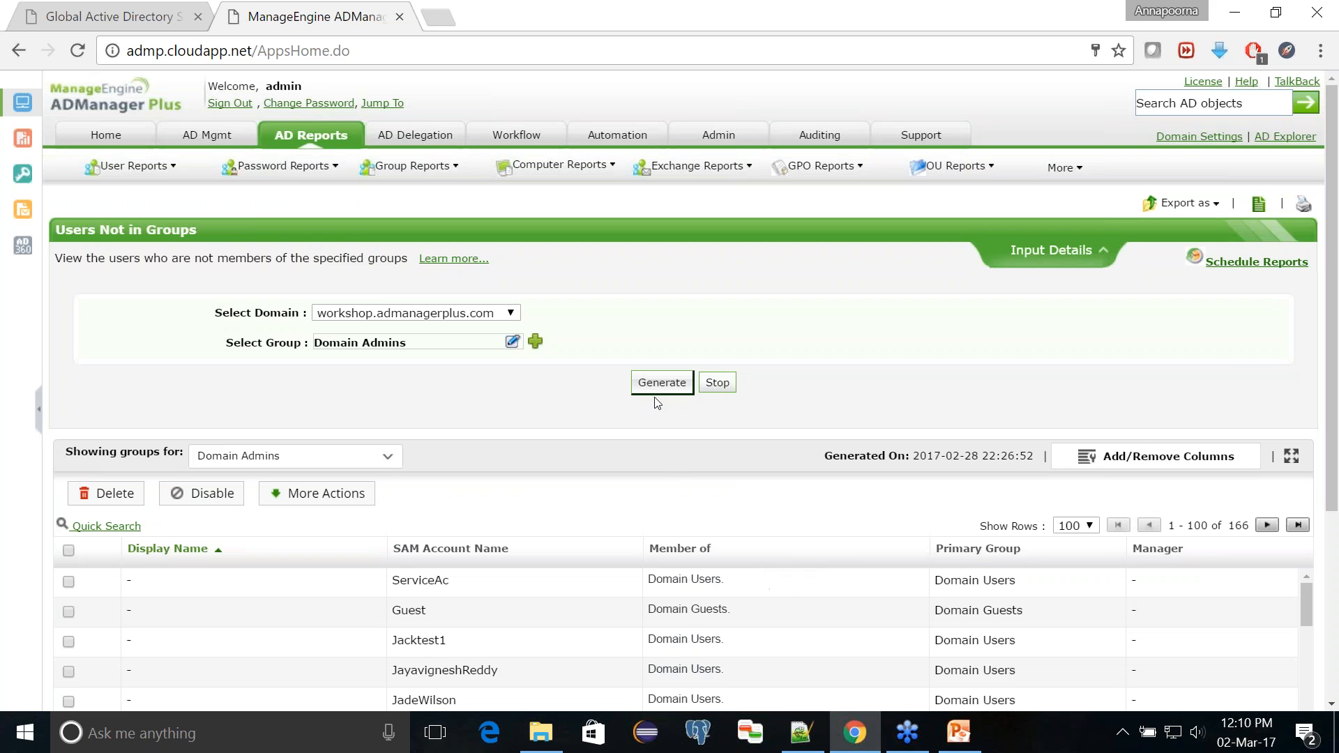
click(657, 389)
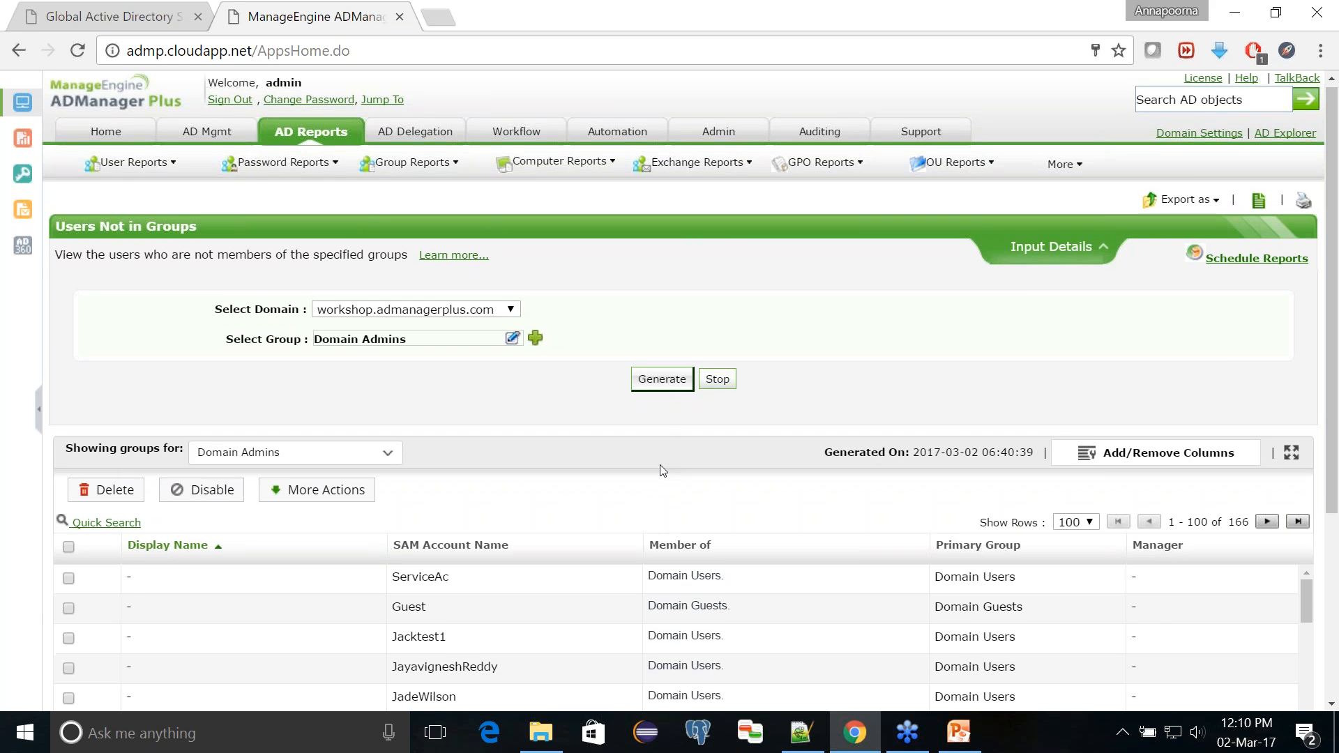
Step: Select all users listed on the current page of the report results
scroll(660, 465, down, 2)
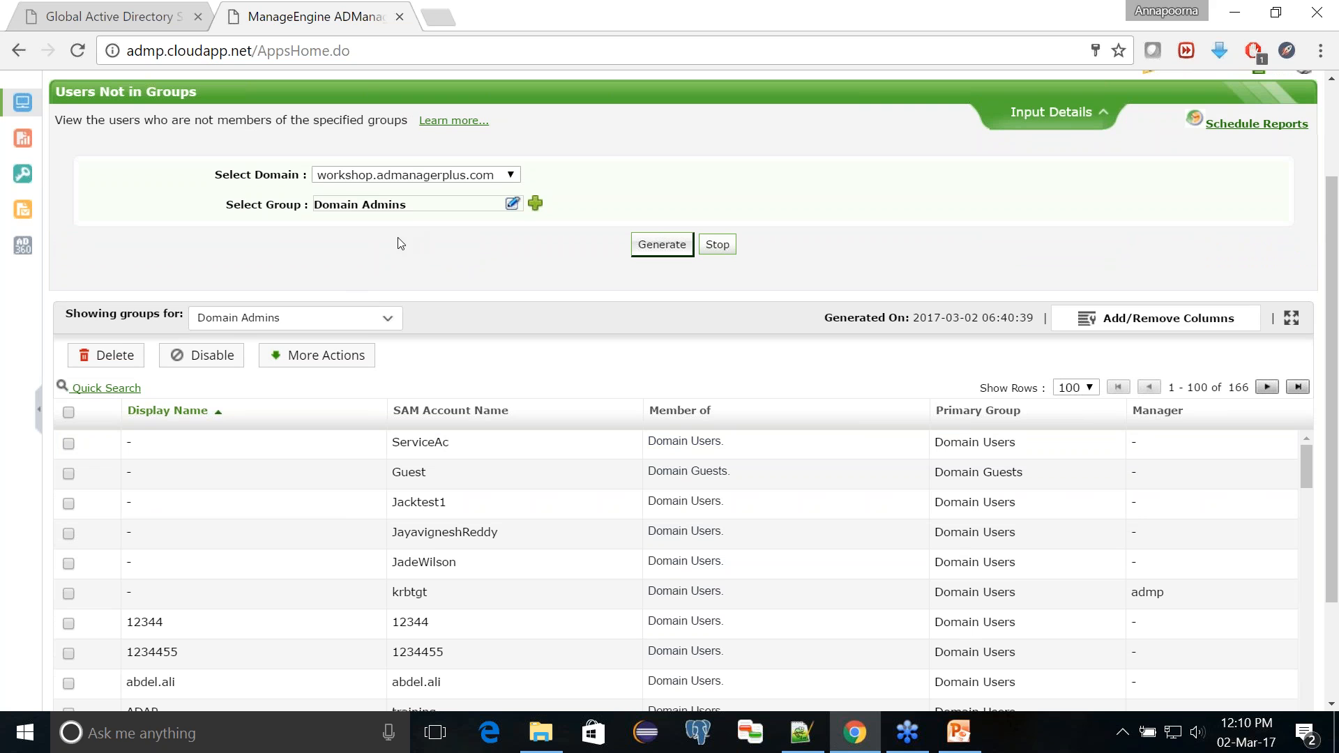
scroll(198, 535, down, 2)
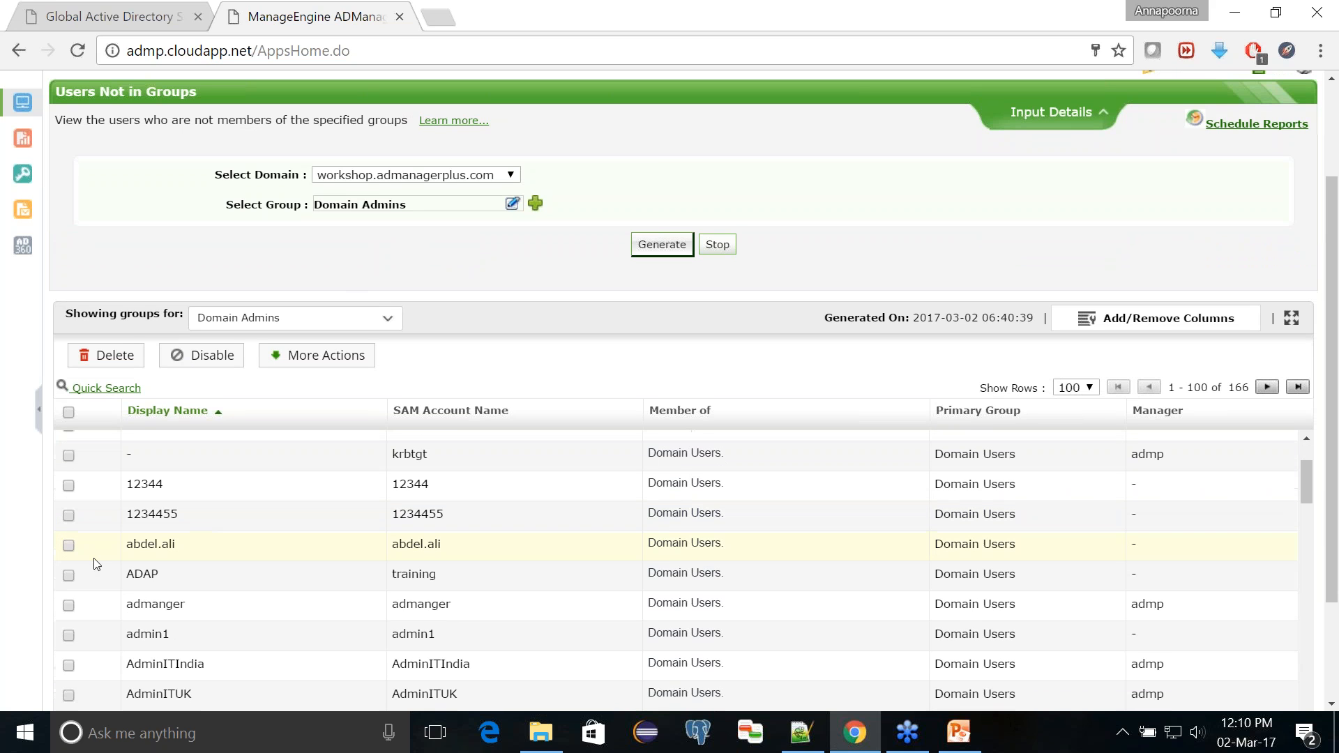
click(68, 414)
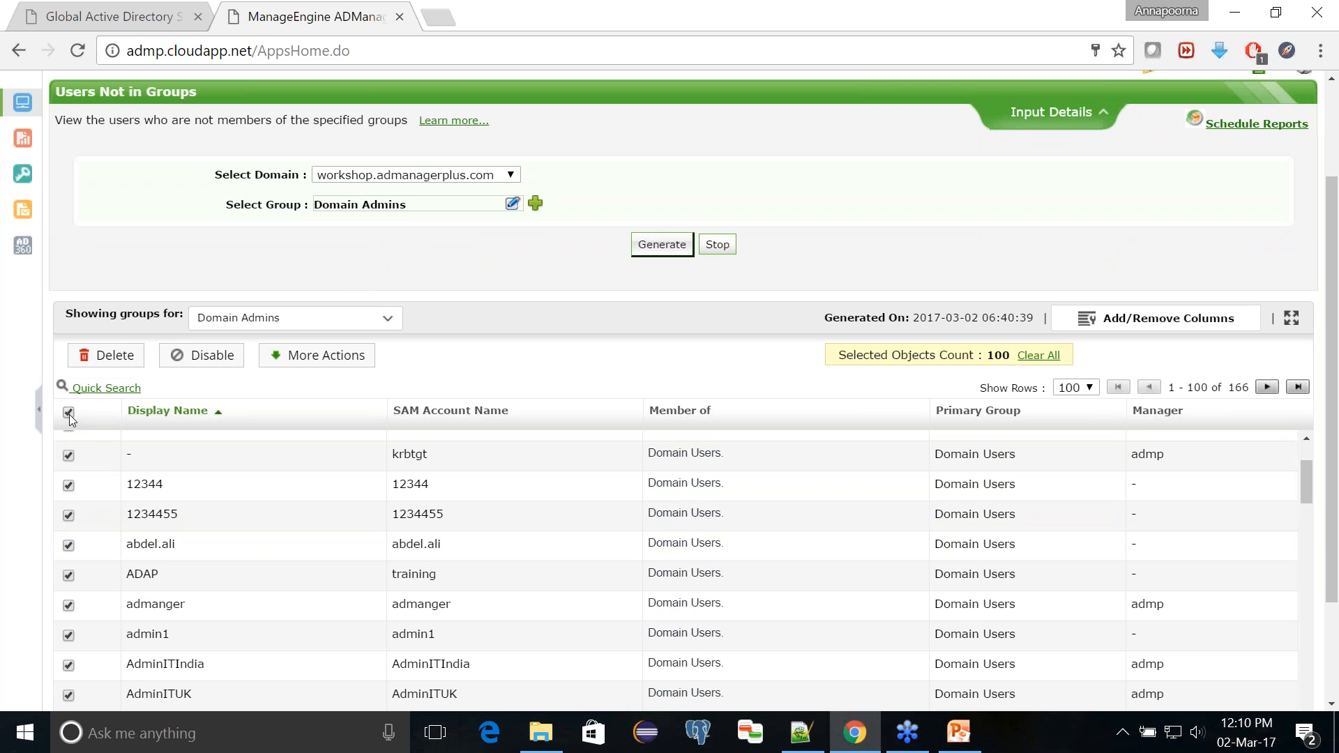
Step: Clear the full-page selection and select only the four consecutive users from the one directly above ADAP through admin1
click(68, 414)
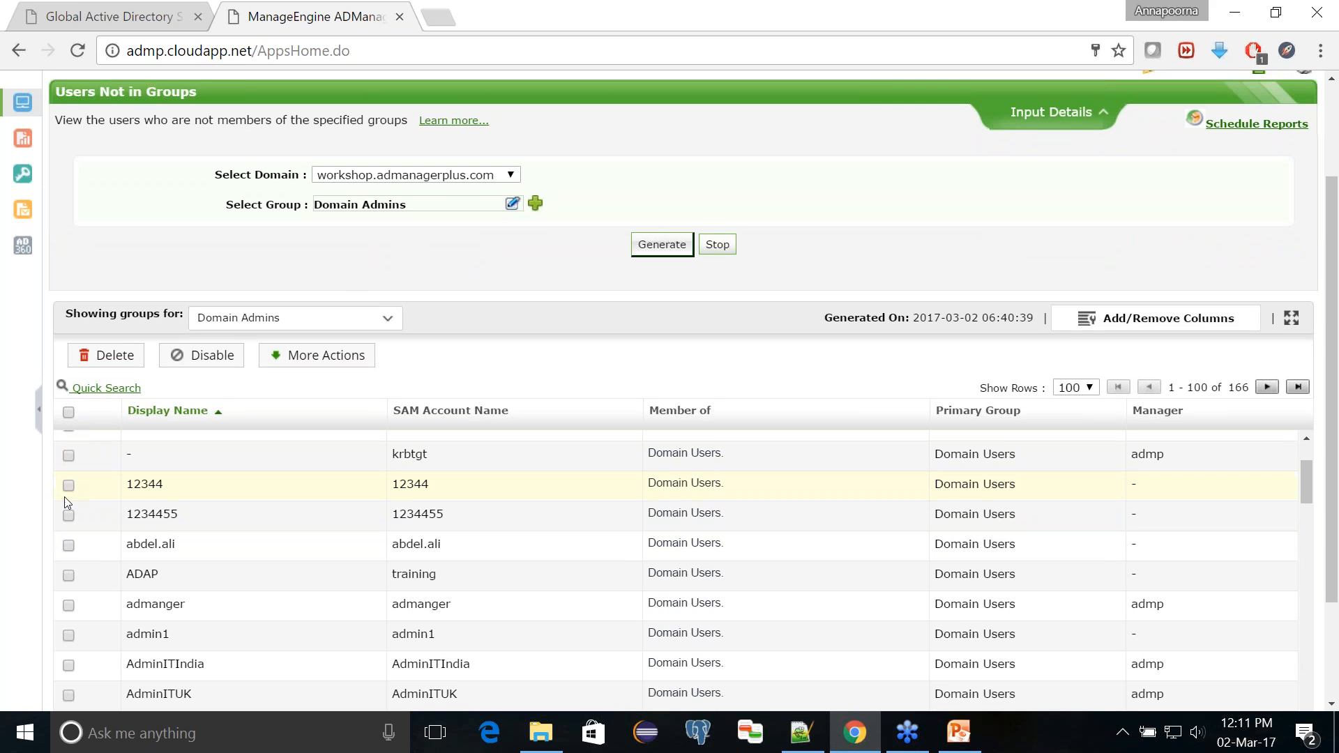
click(69, 545)
click(69, 576)
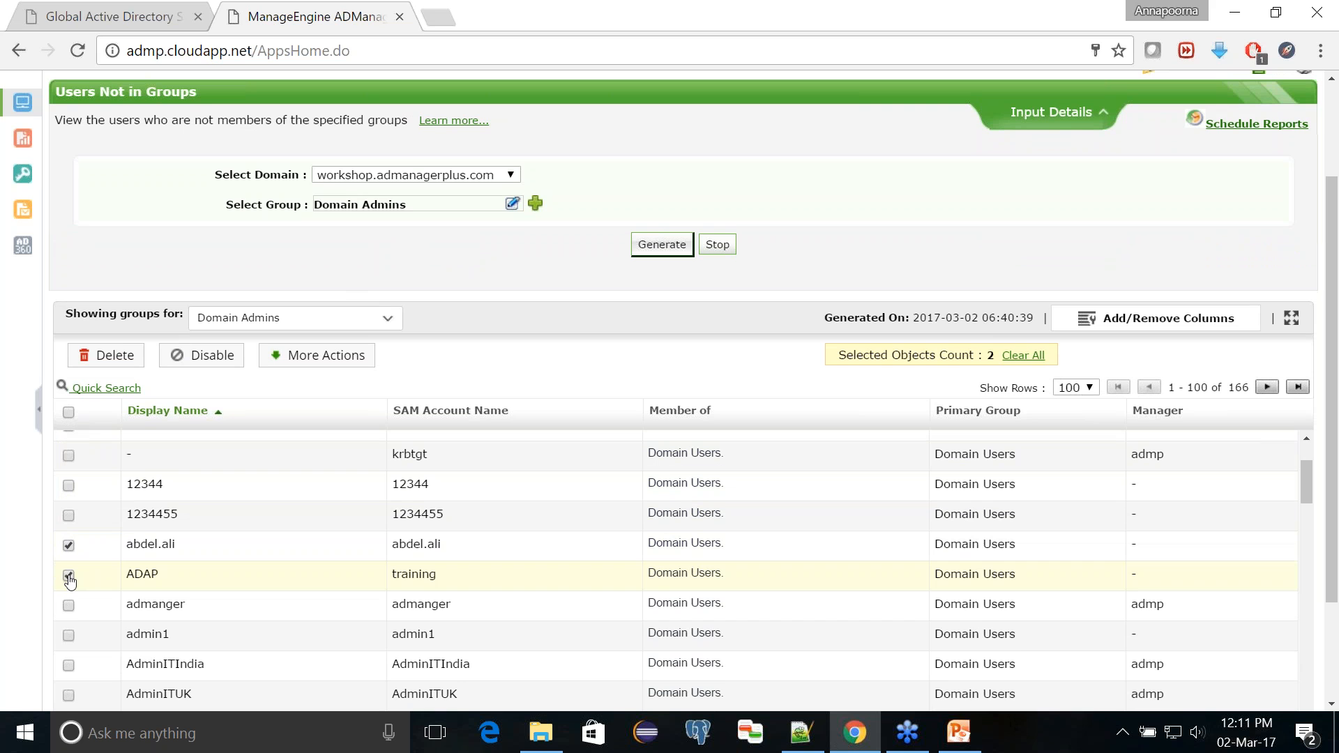
click(71, 608)
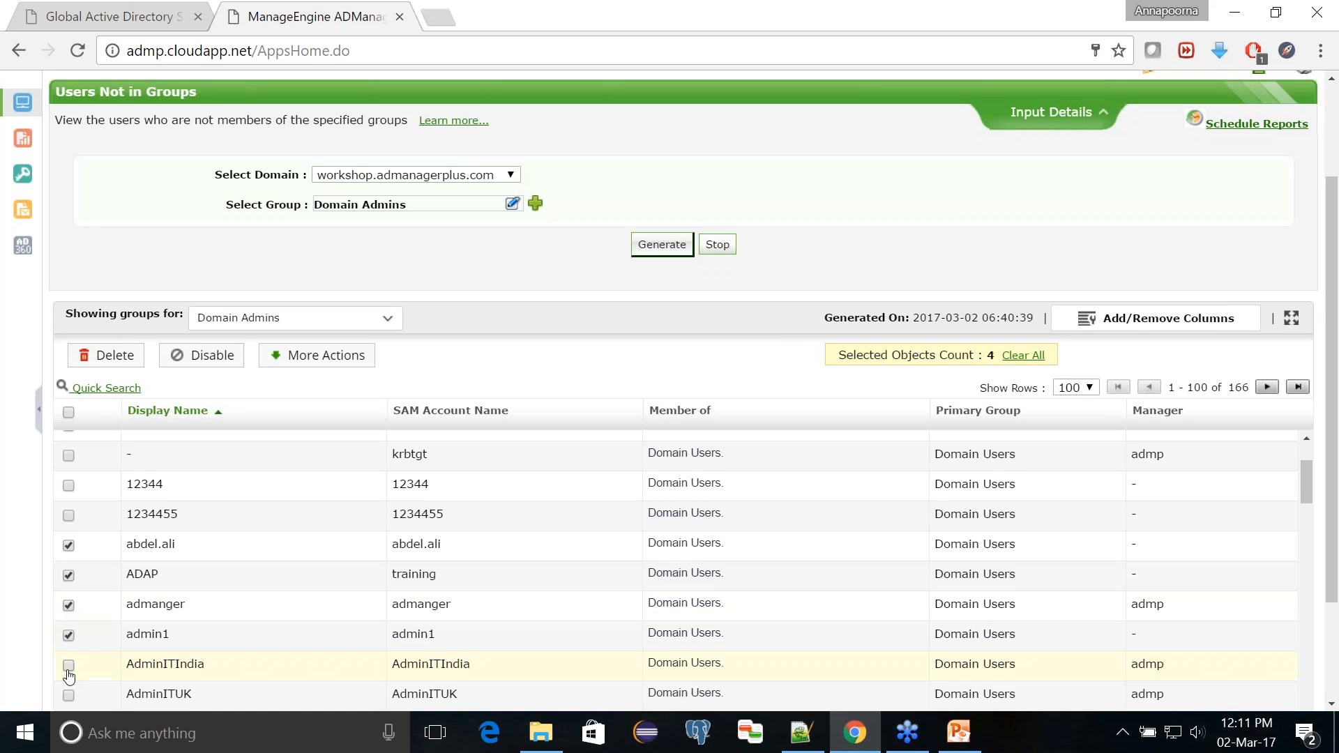
scroll(209, 502, down, 1)
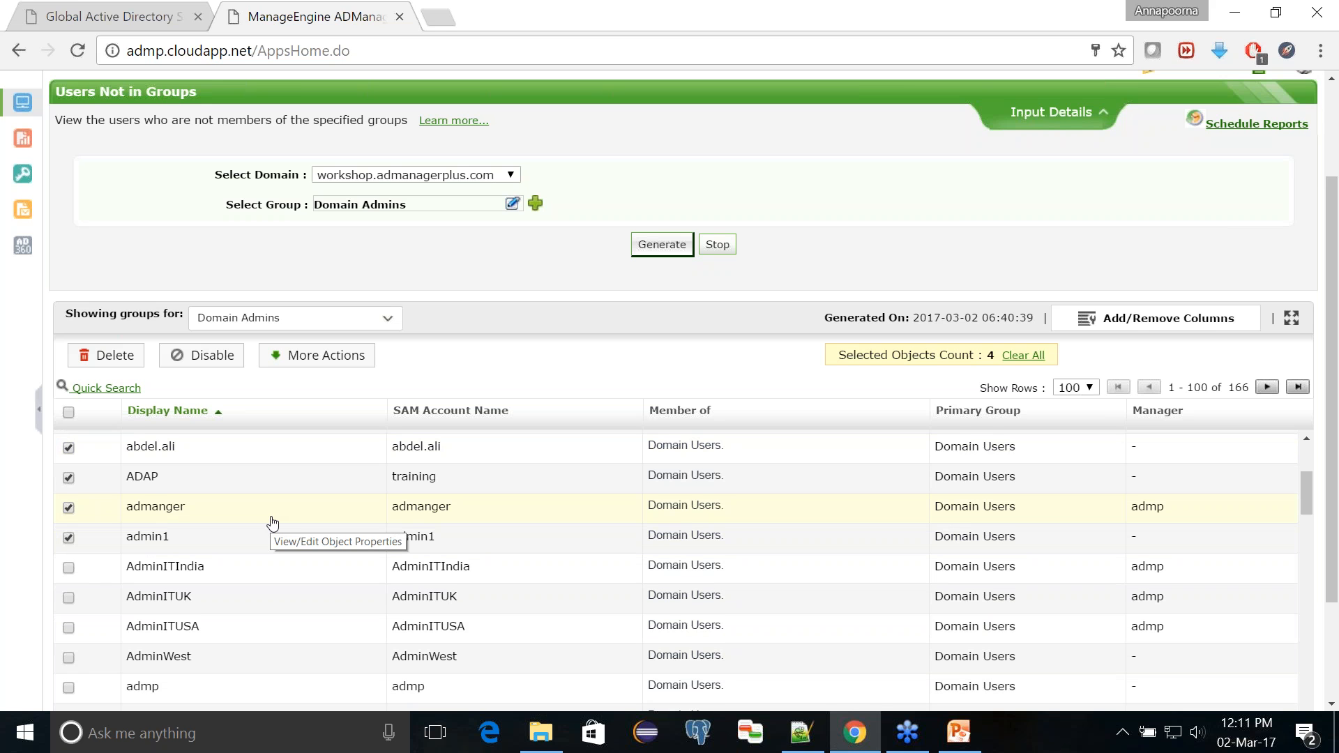
scroll(272, 523, up, 4)
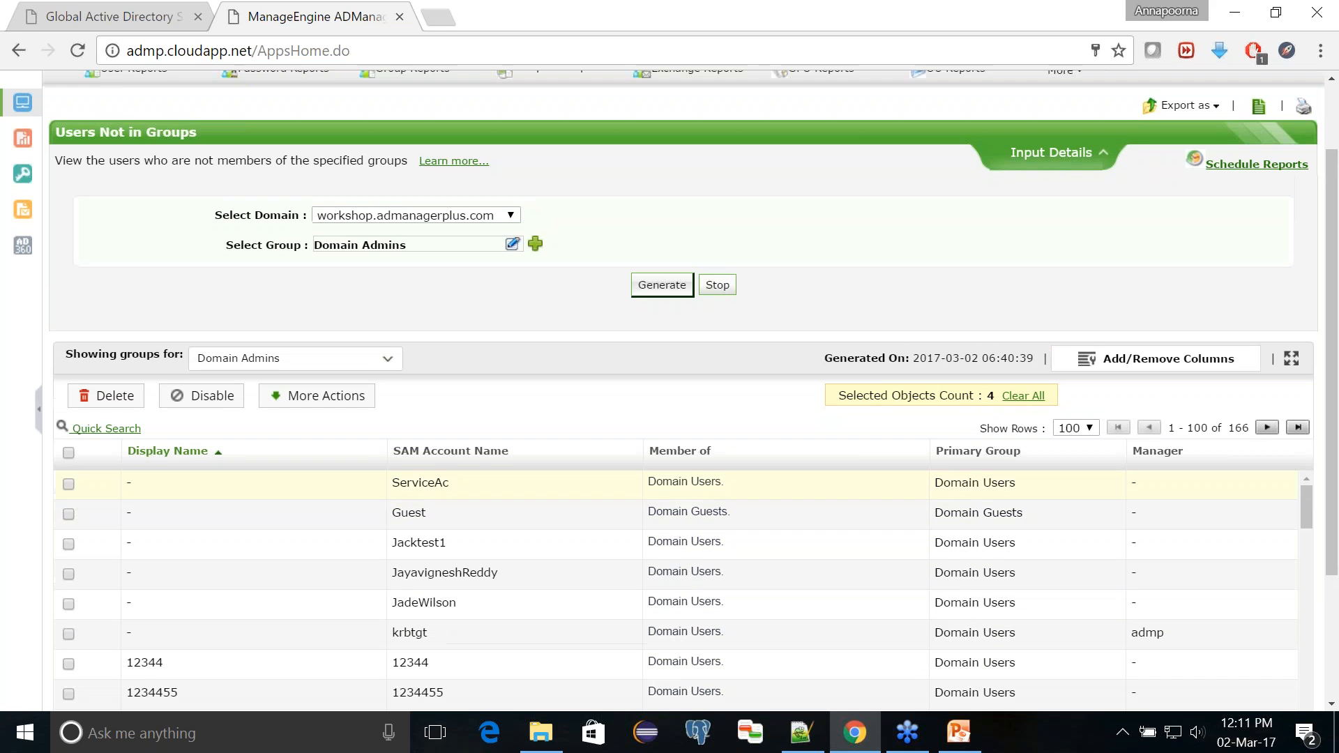
scroll(307, 505, down, 2)
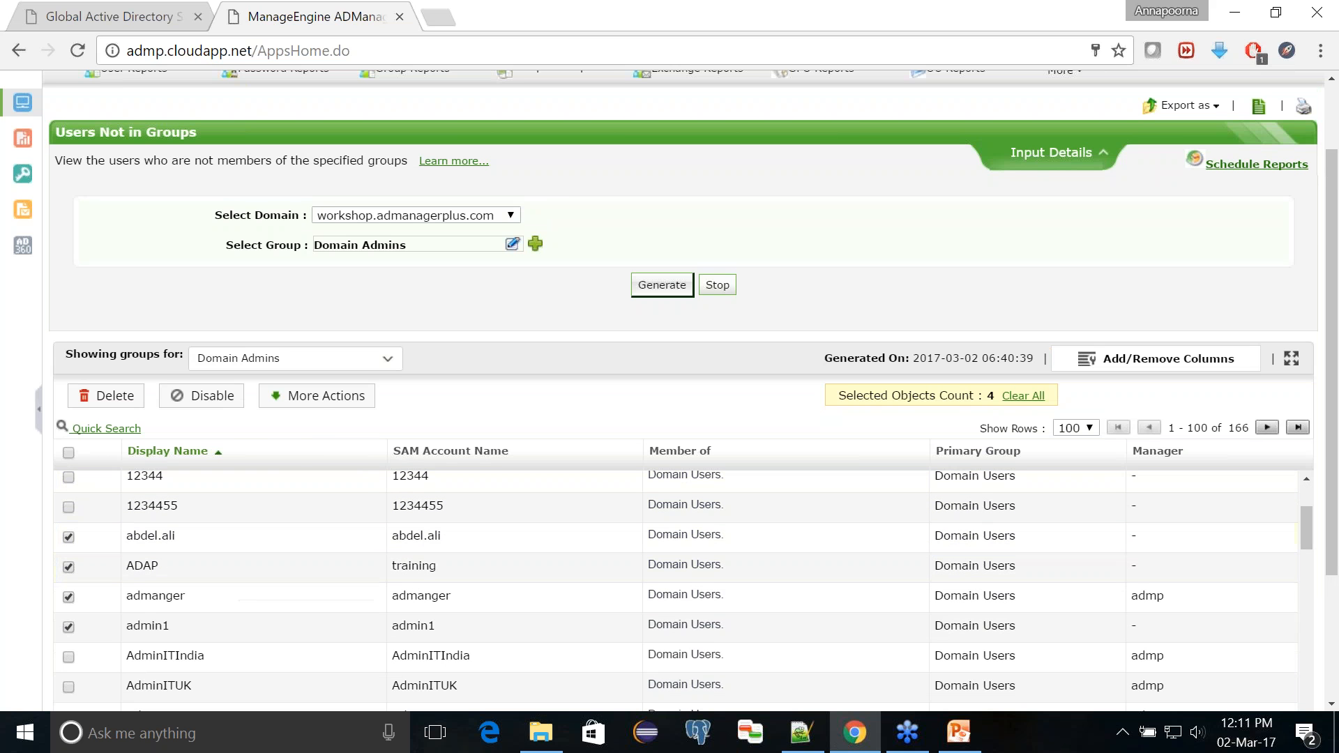
Step: Open the User Workstations modification for the four selected users from the report's additional actions
click(319, 406)
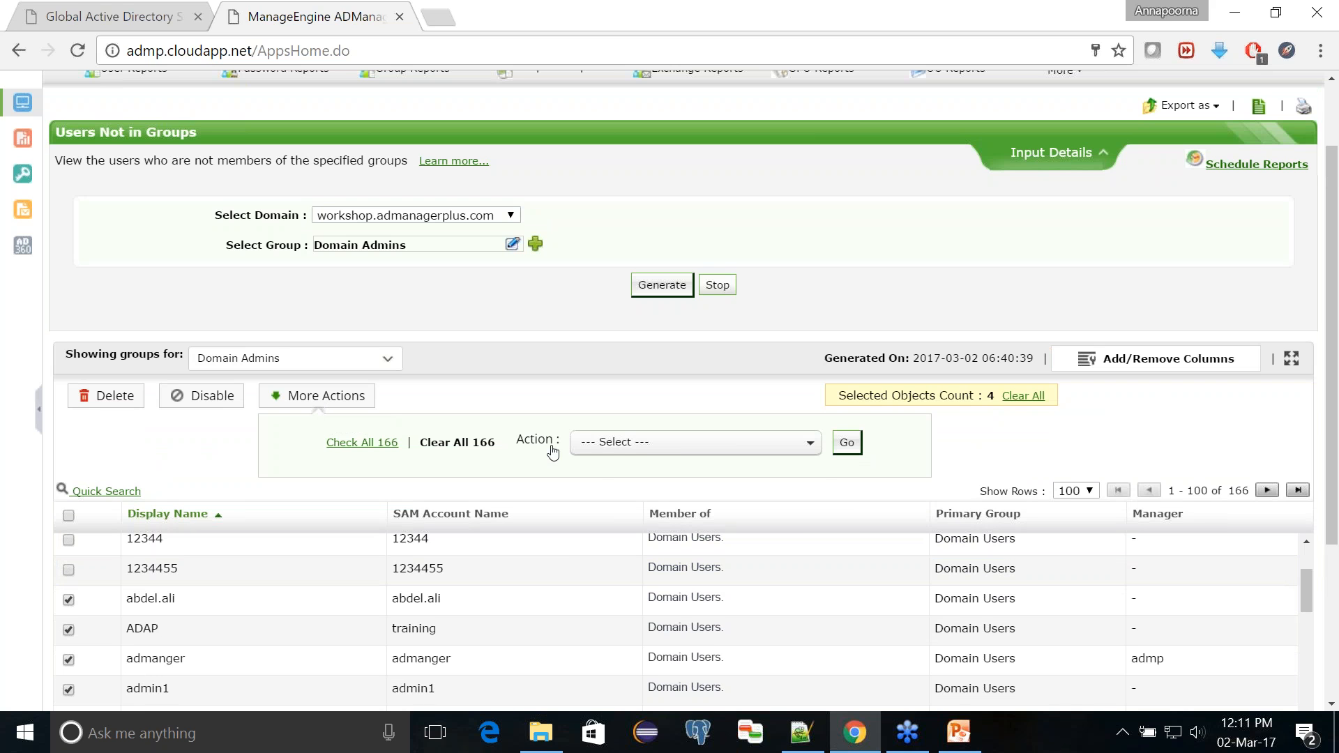
click(639, 446)
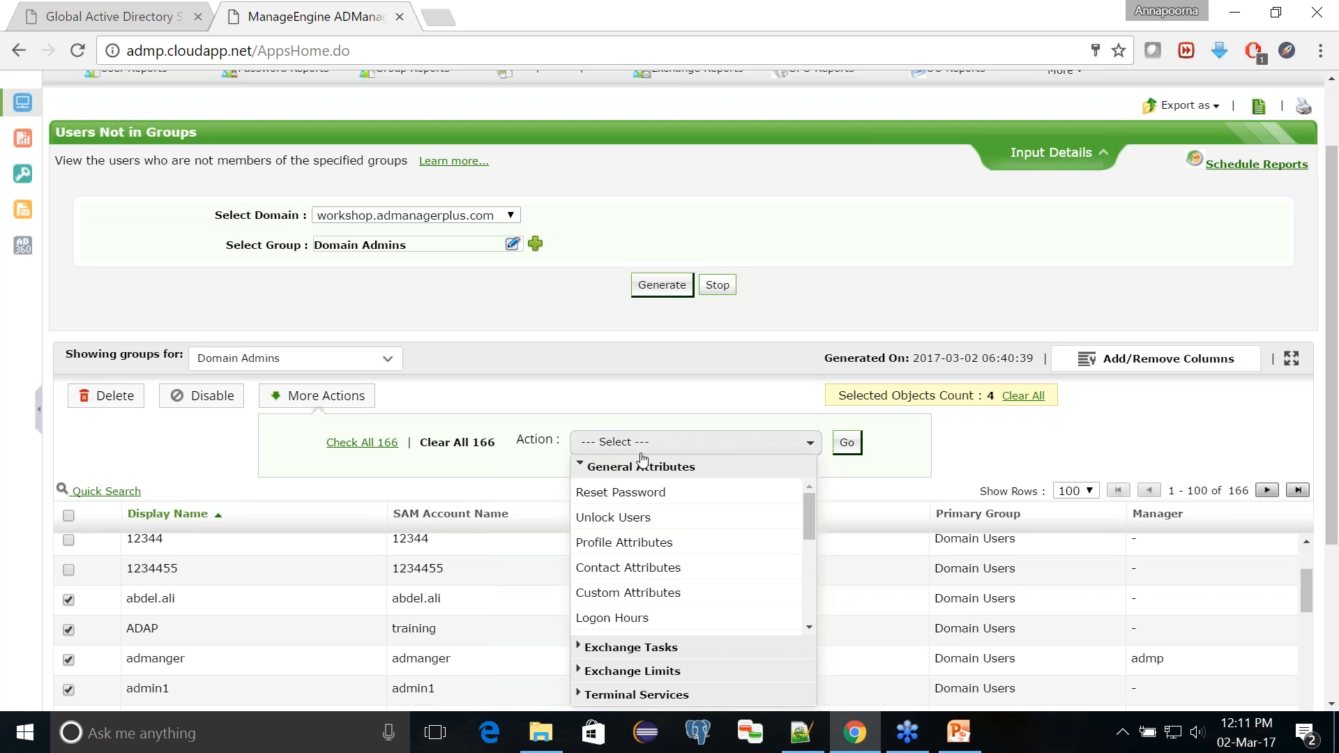
click(808, 628)
scroll(809, 633, down, 5)
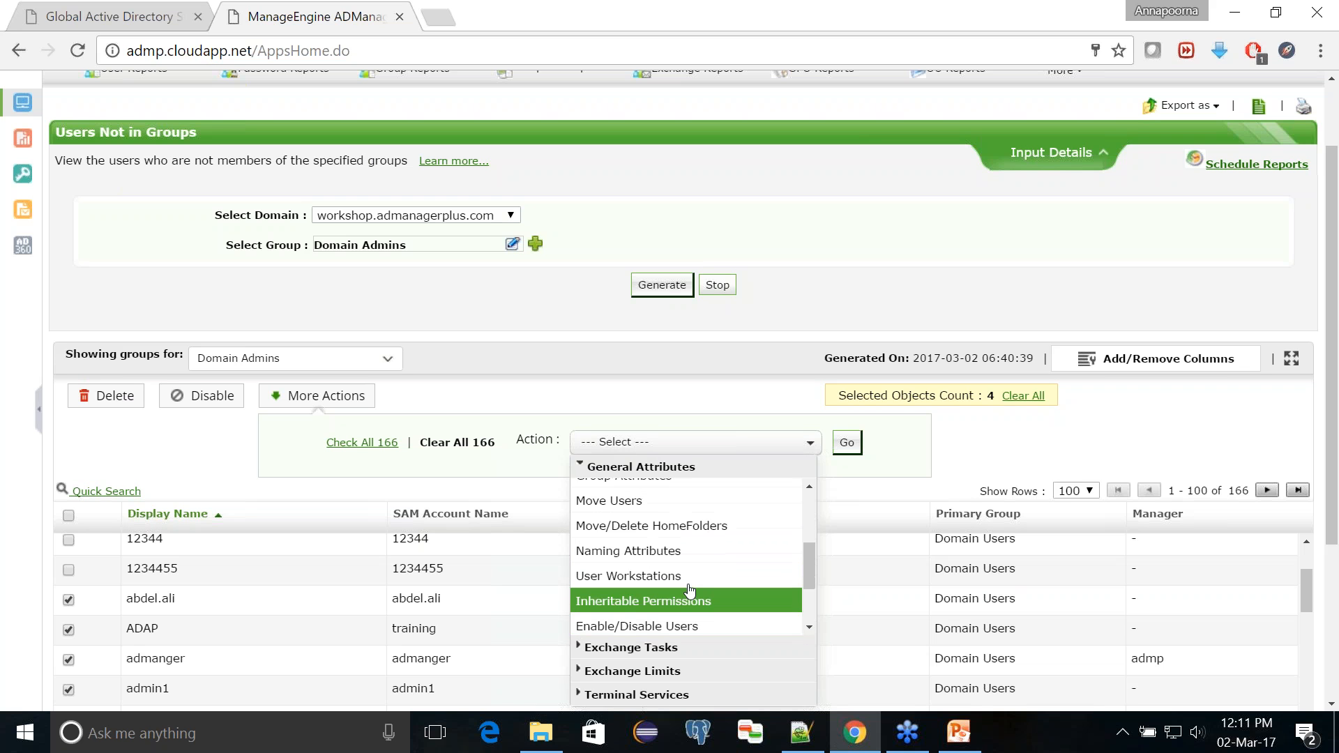
click(688, 576)
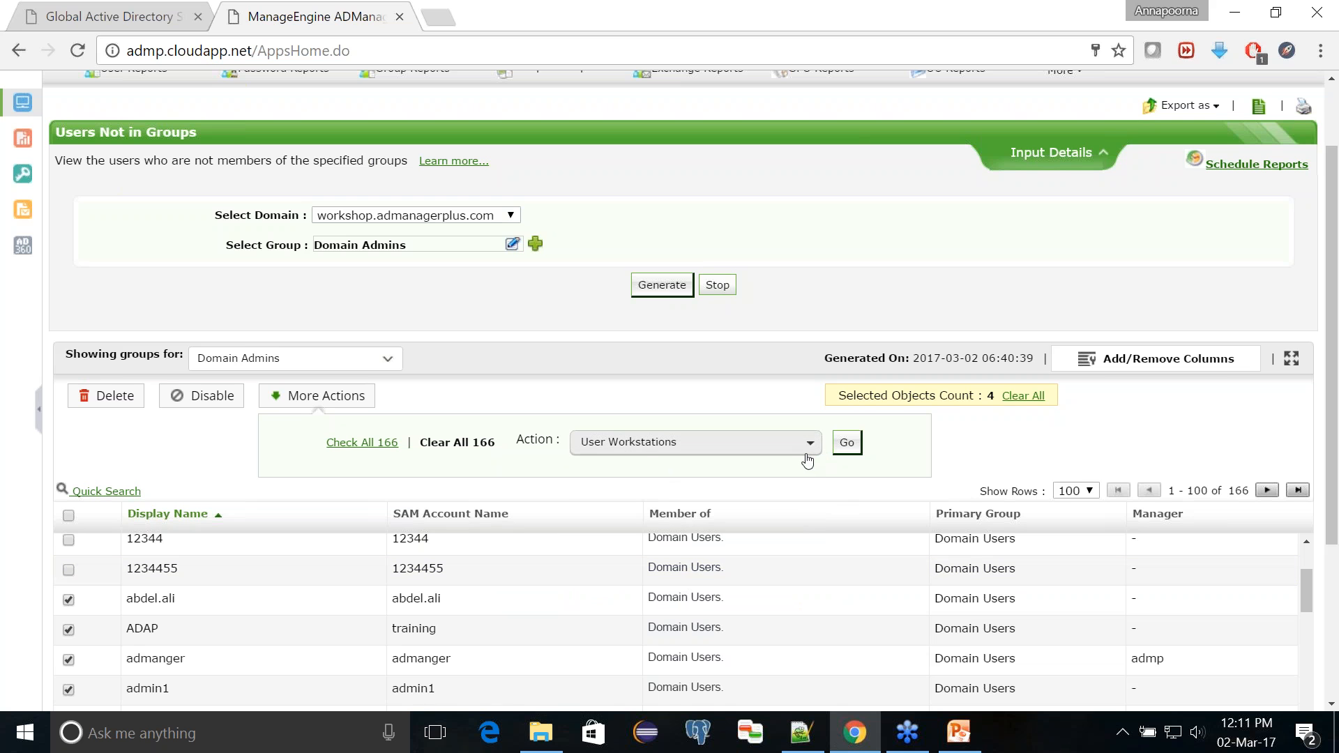
click(848, 445)
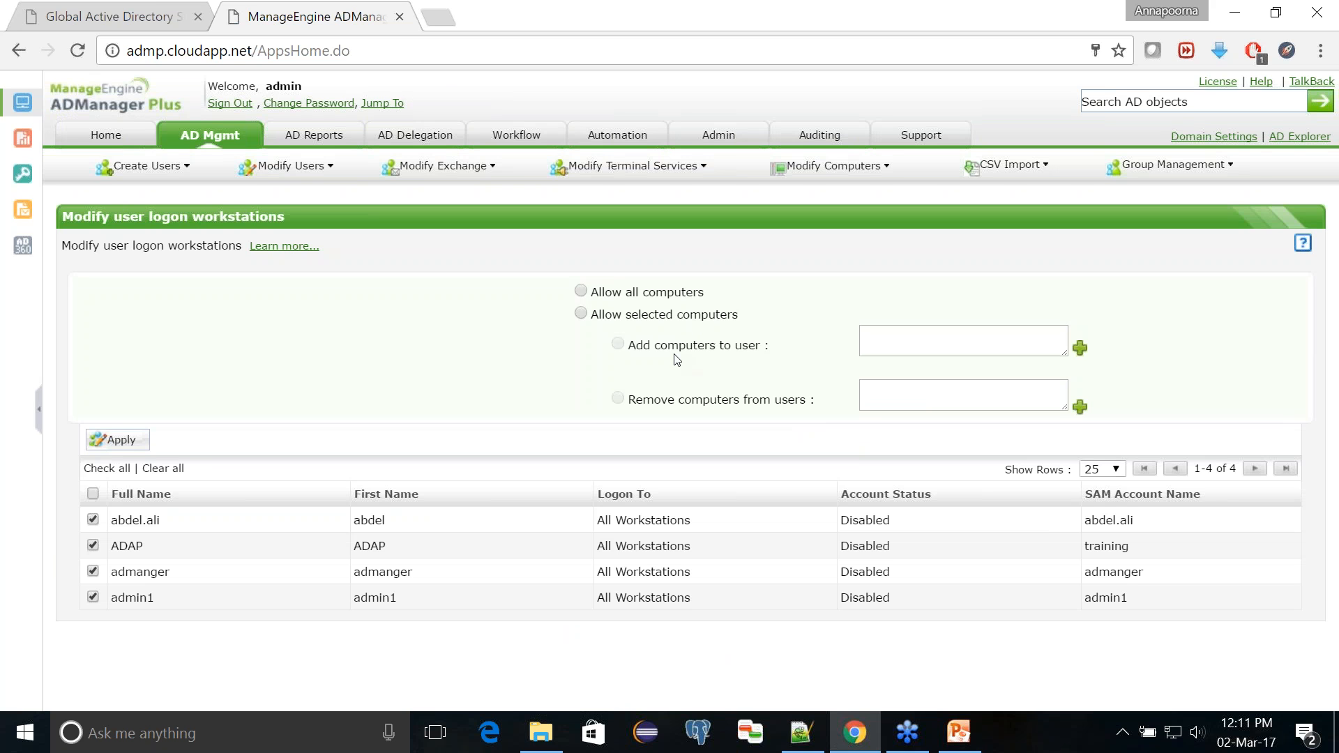
Step: Allow only selected computers, remove ADMP-DC1 and testing from the users' logon workstations, and apply the change
click(581, 315)
click(618, 400)
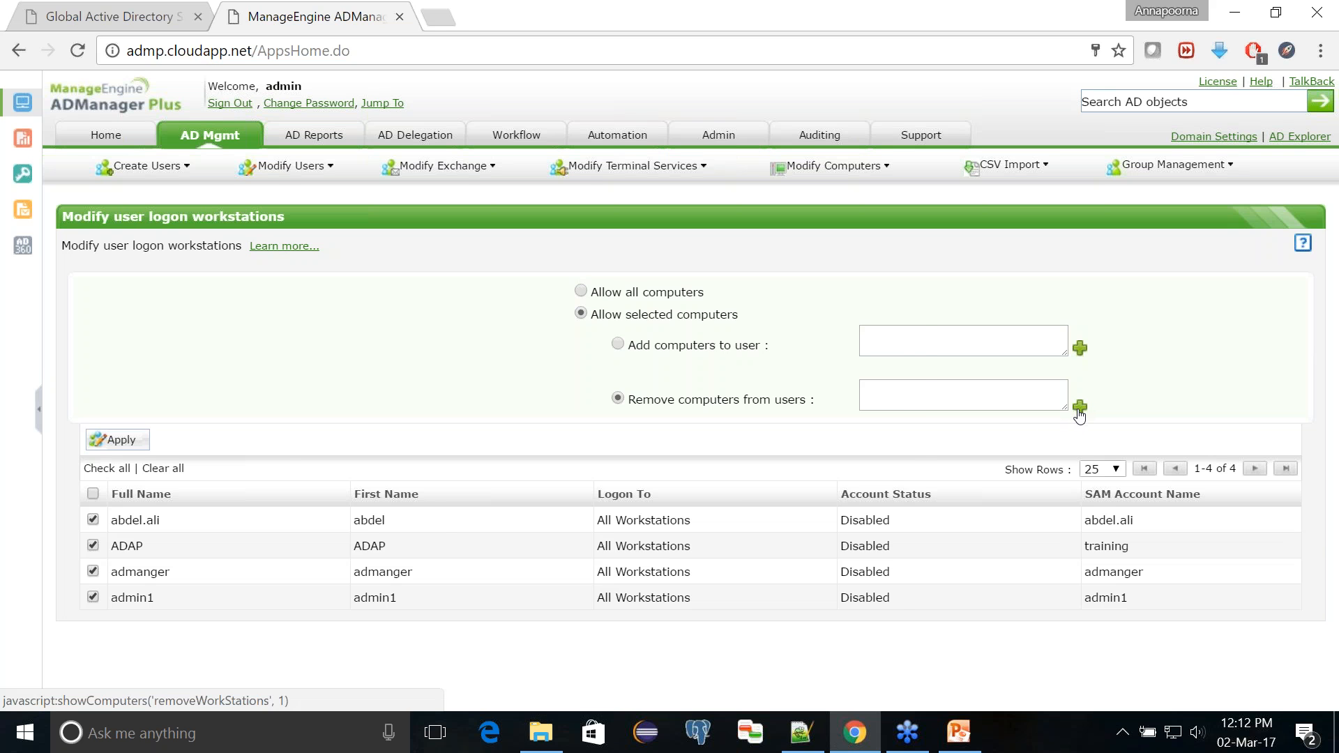
click(1079, 409)
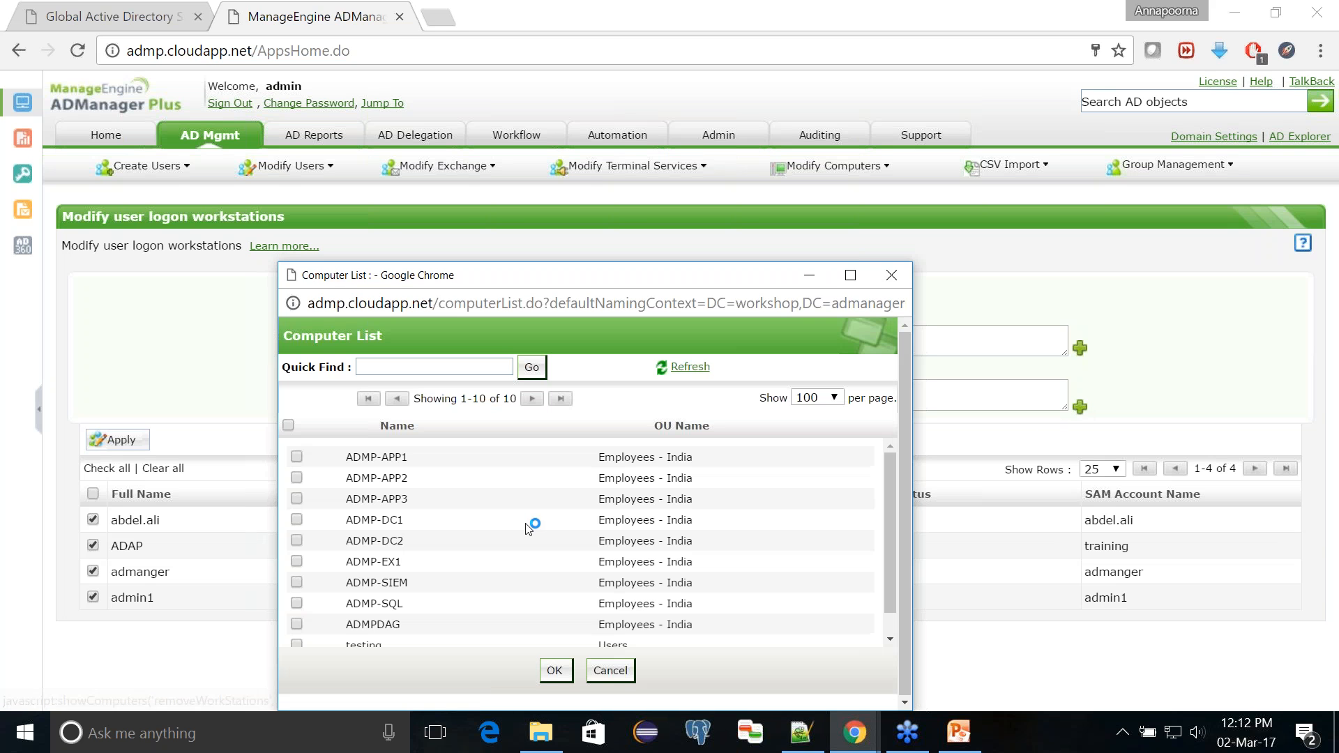
scroll(527, 528, down, 1)
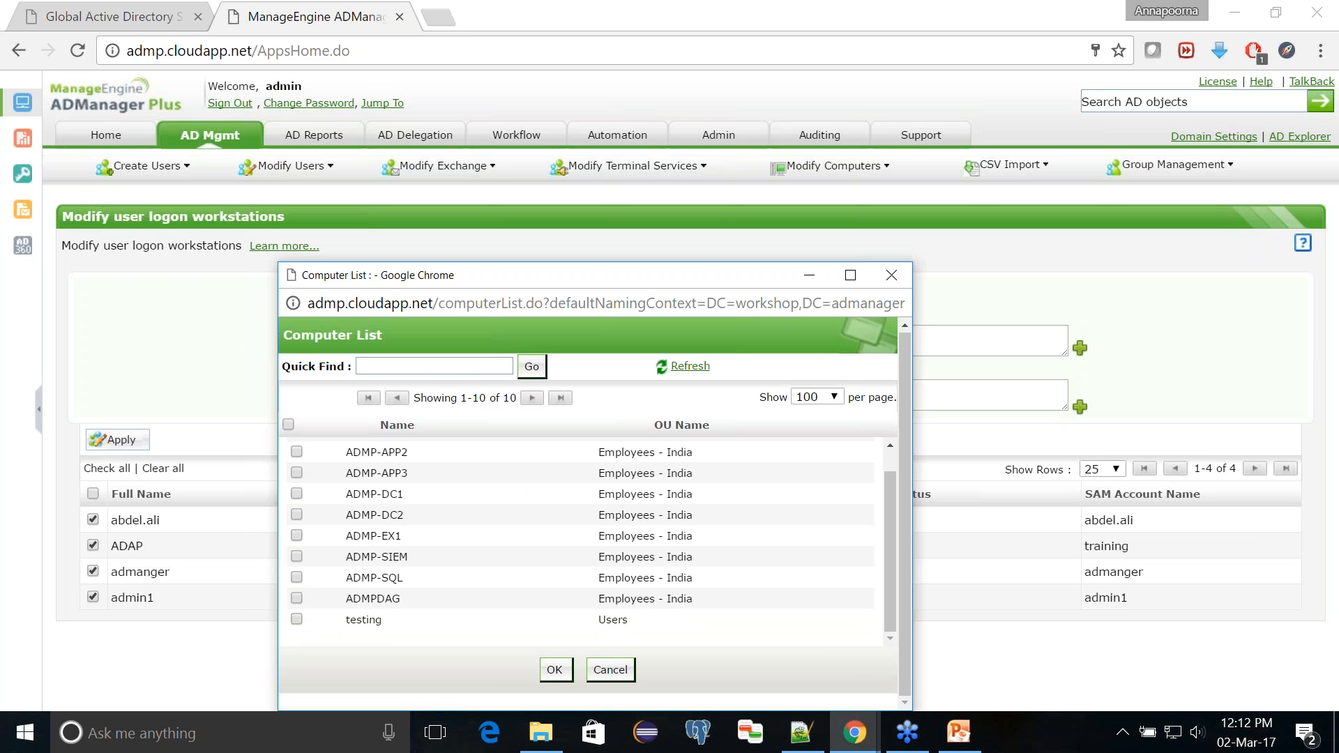
scroll(360, 602, up, 1)
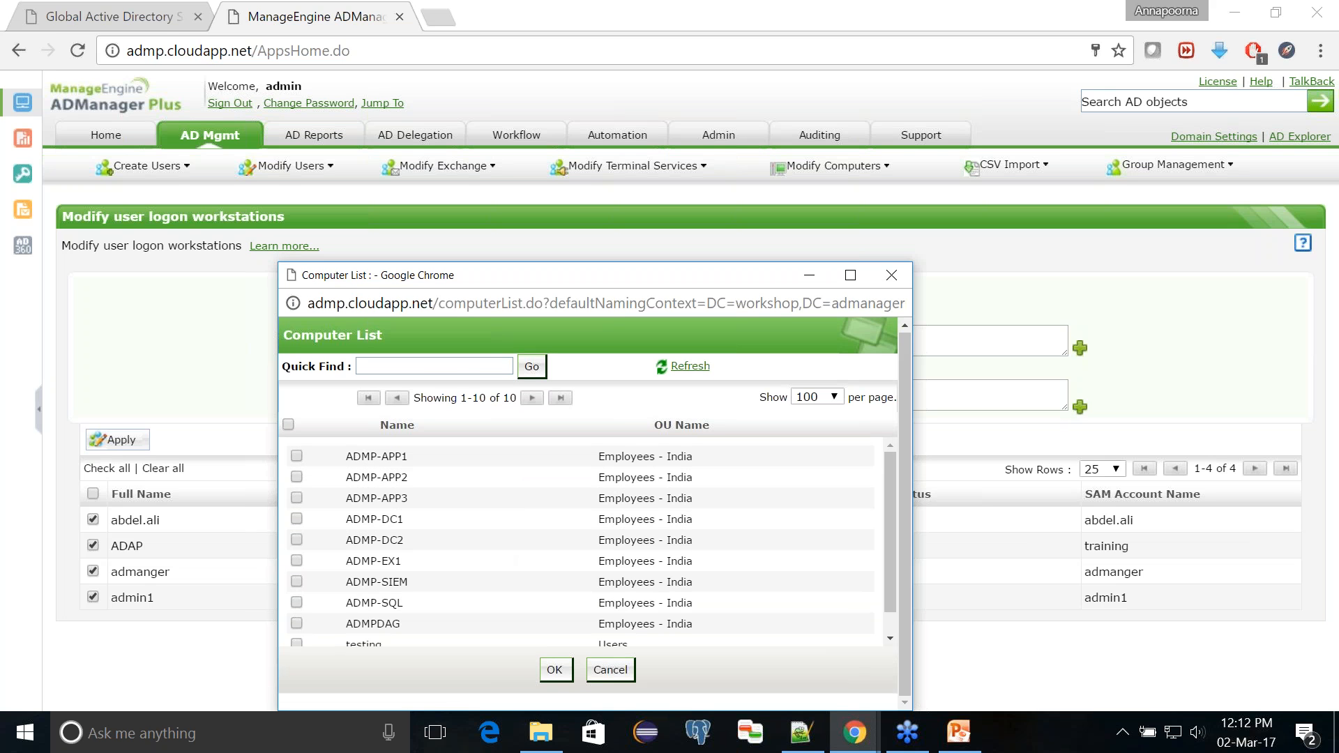
click(296, 519)
scroll(295, 525, down, 1)
click(296, 620)
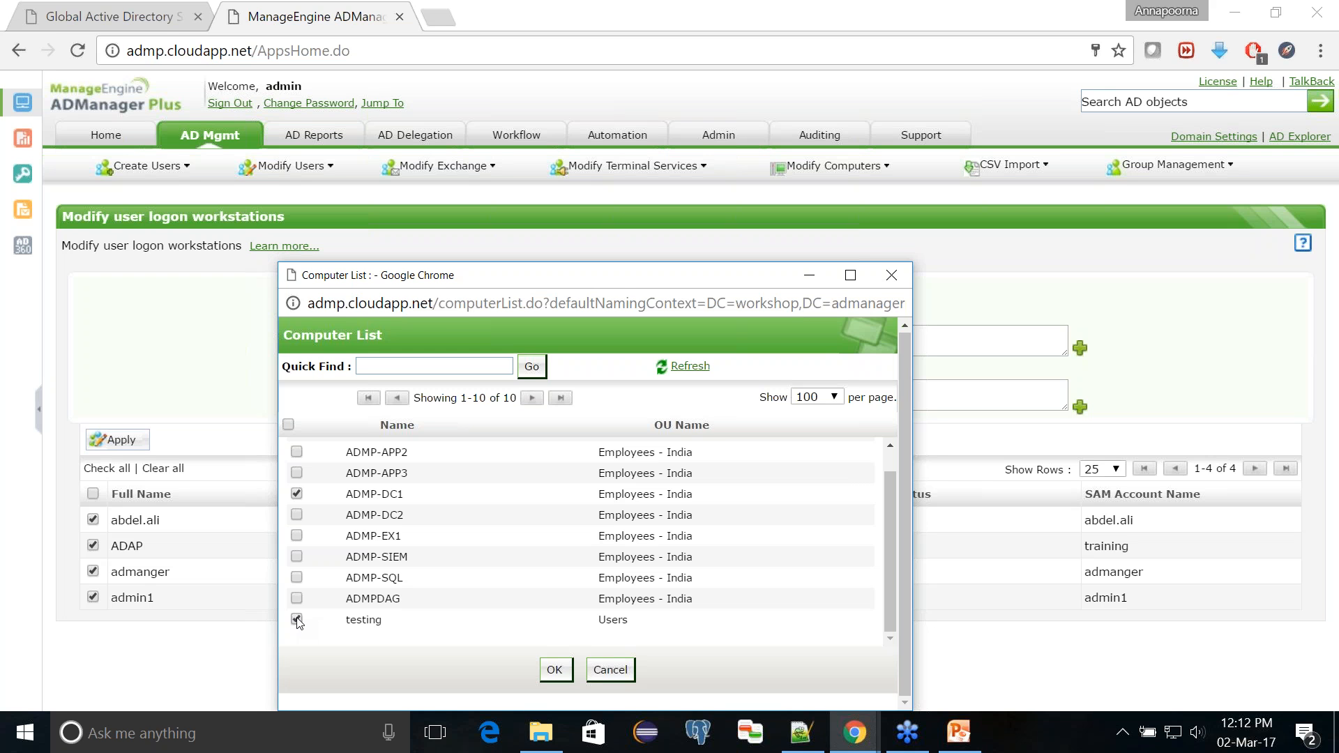
click(556, 671)
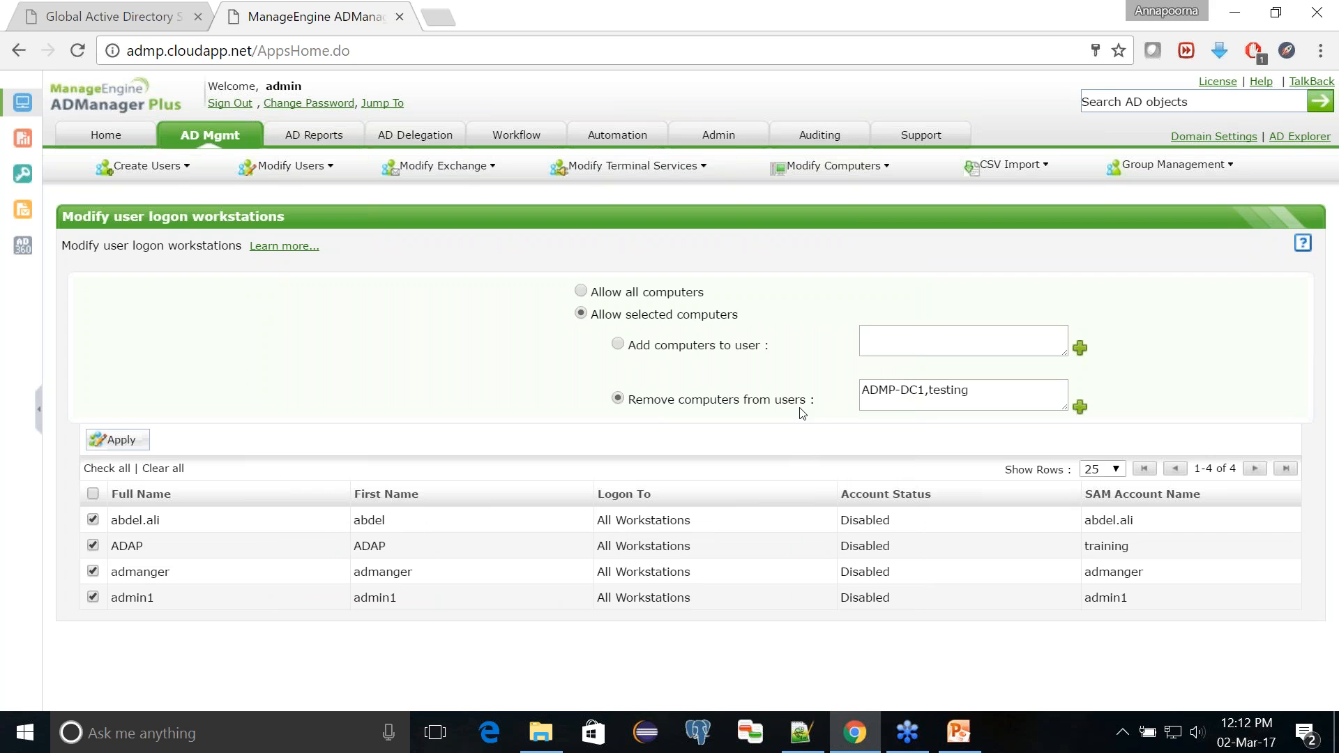
click(133, 444)
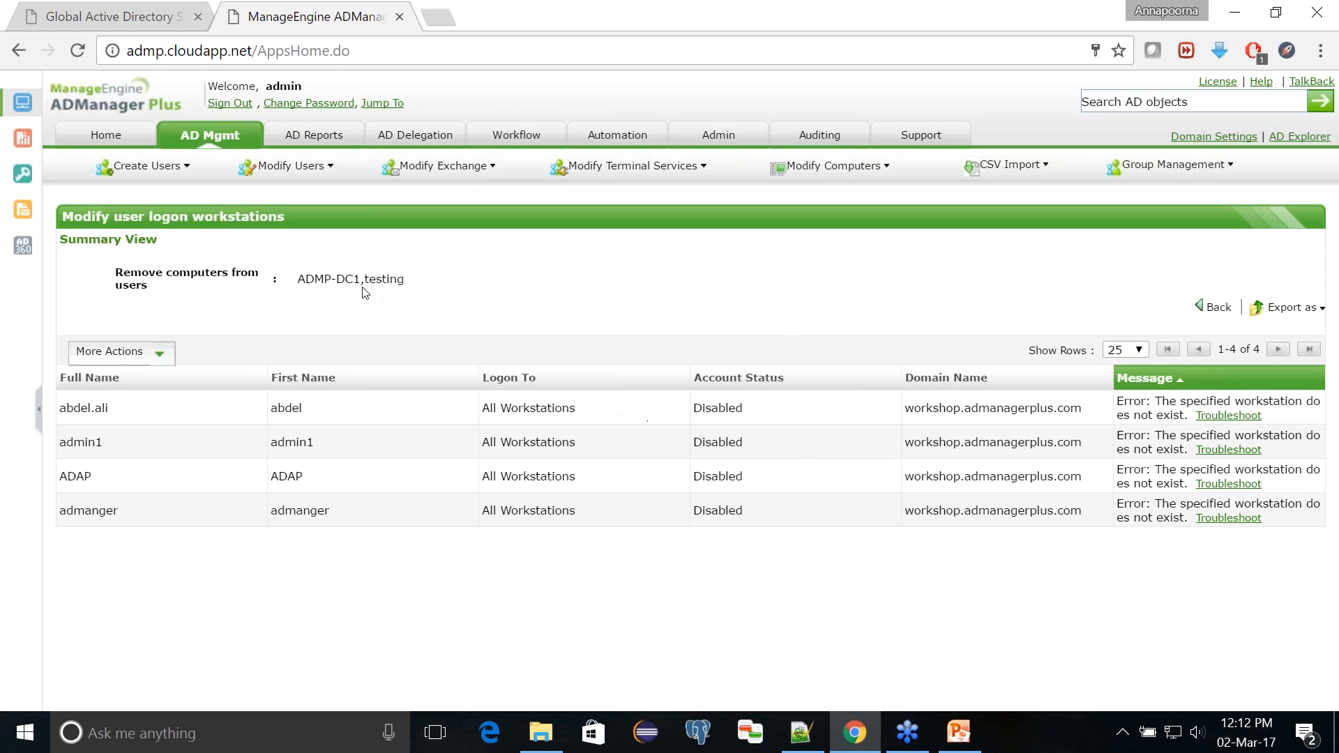
Step: Examine the computers listed for removal in the summary view of the logon workstation change
drag(298, 279, 362, 285)
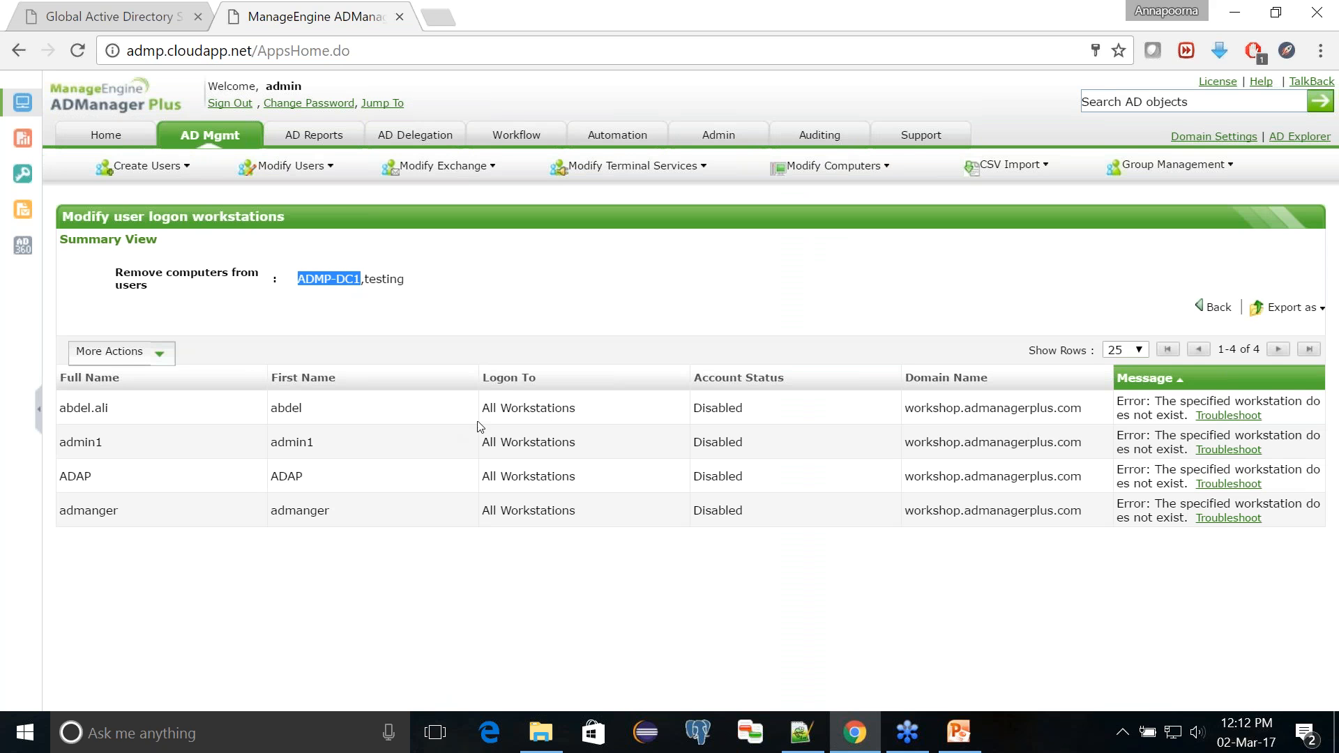
click(773, 407)
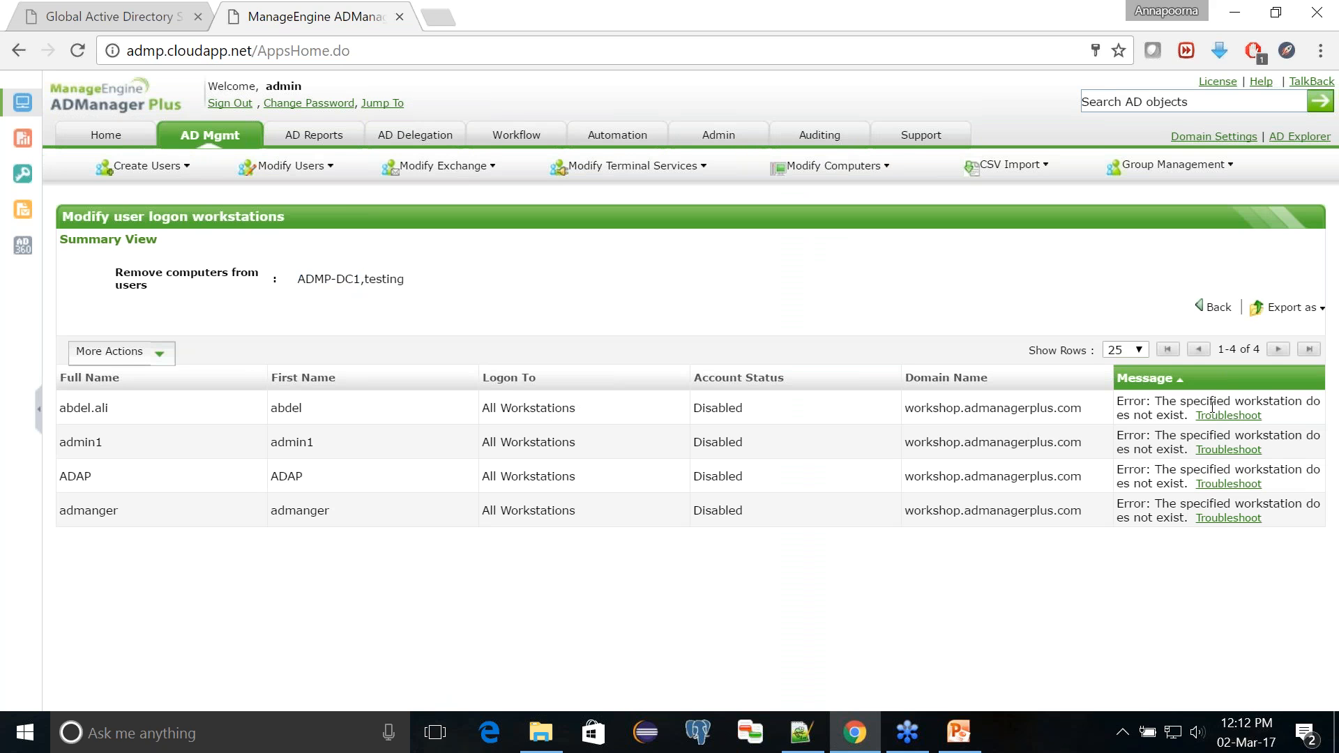
double_click(385, 279)
Step: Switch to PowerPoint Viewer to check the Topics slide, and return to ADManager Plus in Chrome
click(960, 745)
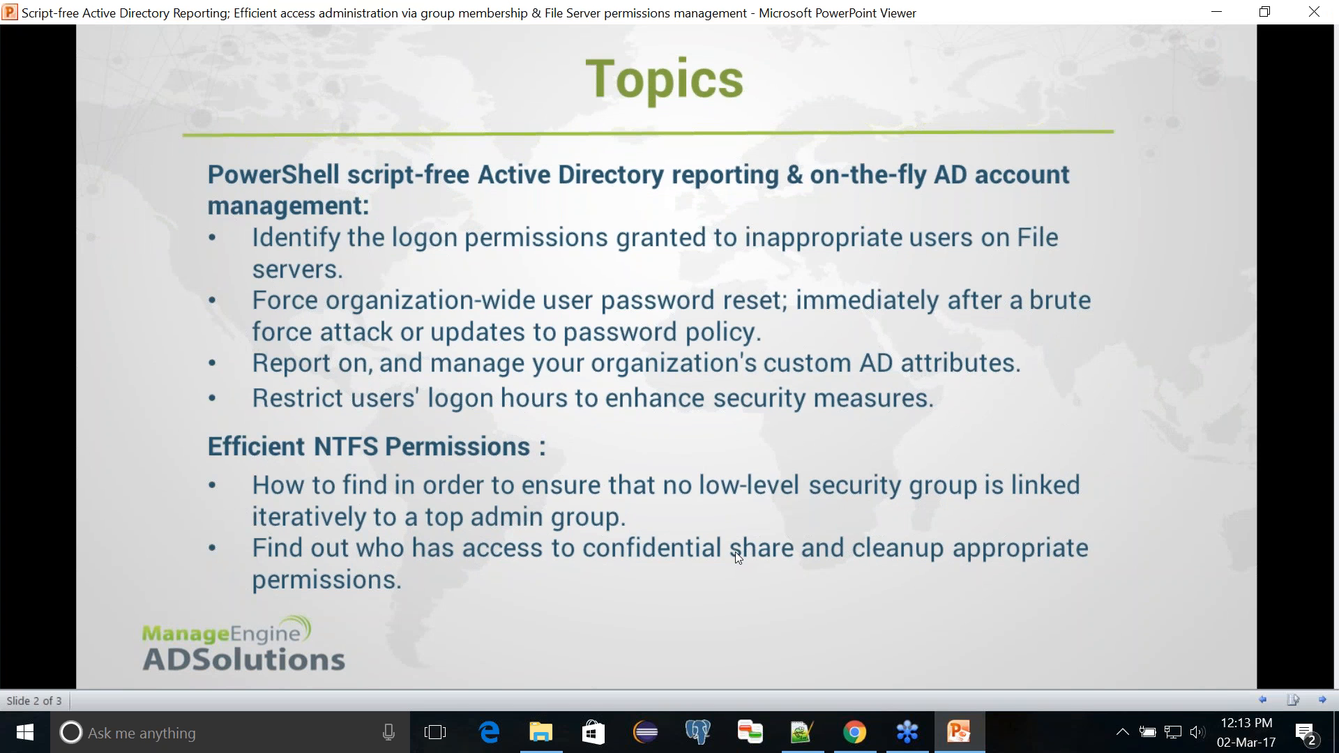
click(957, 733)
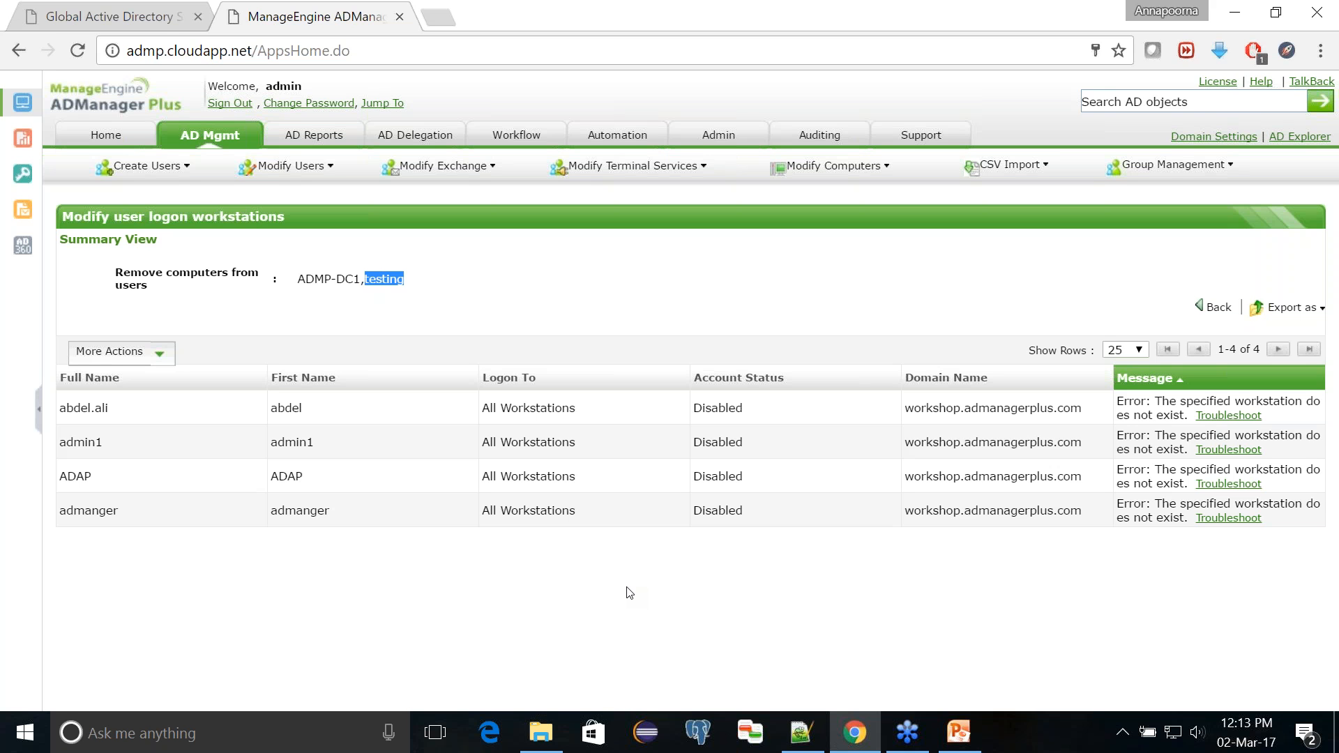
Step: Open the All Users report from the general user reports and generate it afresh for workshop.admanagerplus.com with all OUs
click(221, 148)
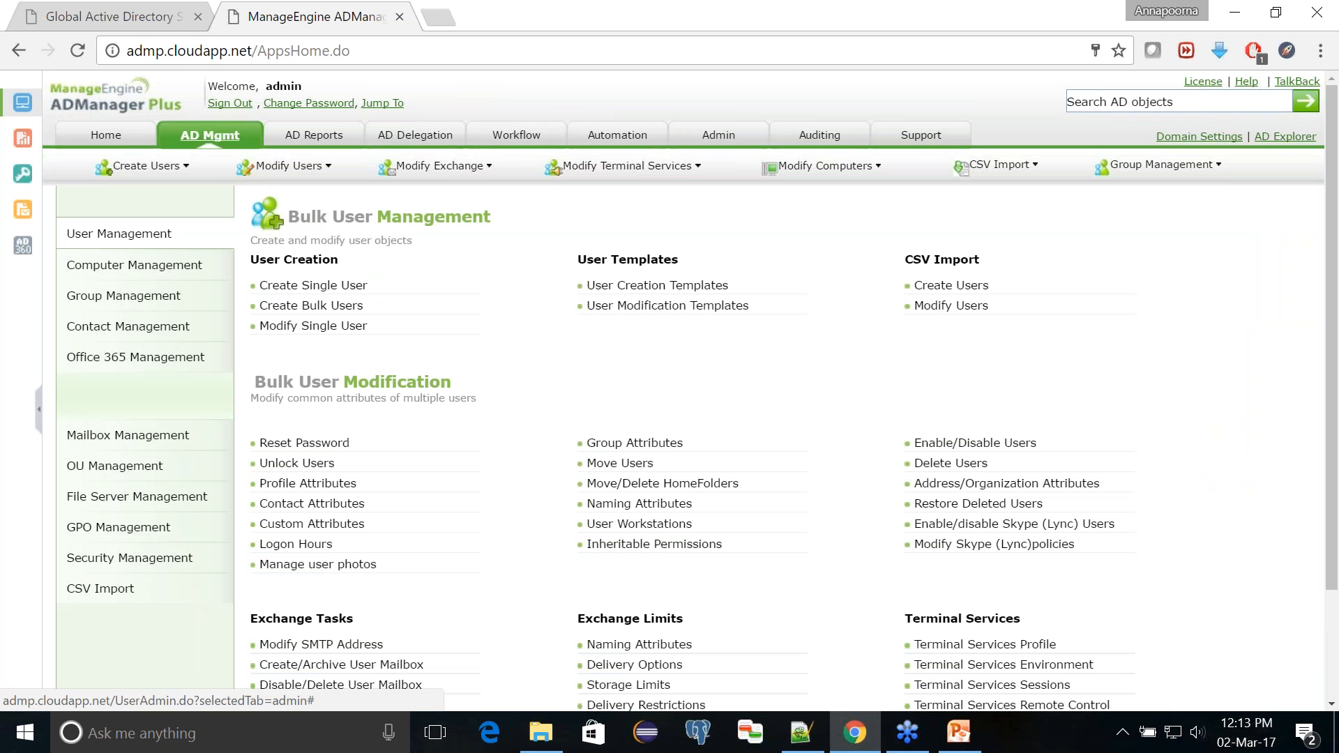
click(311, 137)
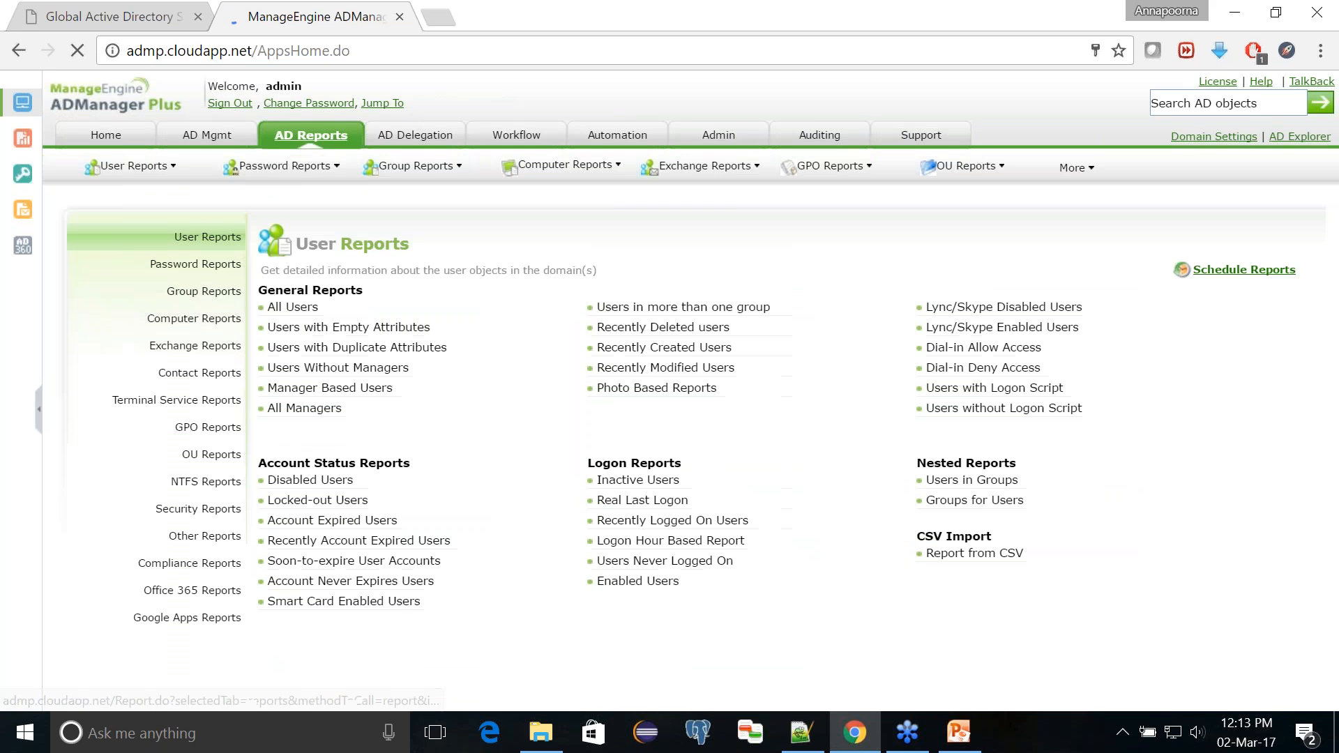
click(313, 310)
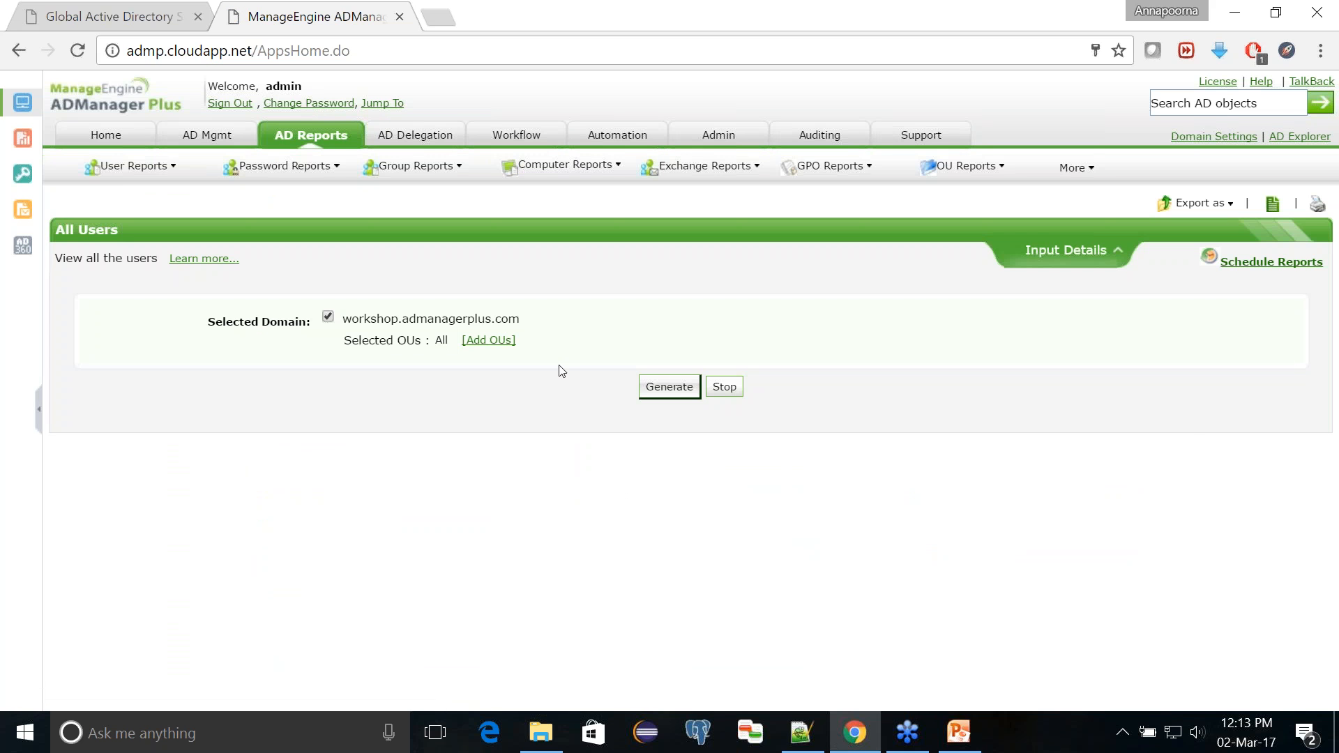
click(652, 389)
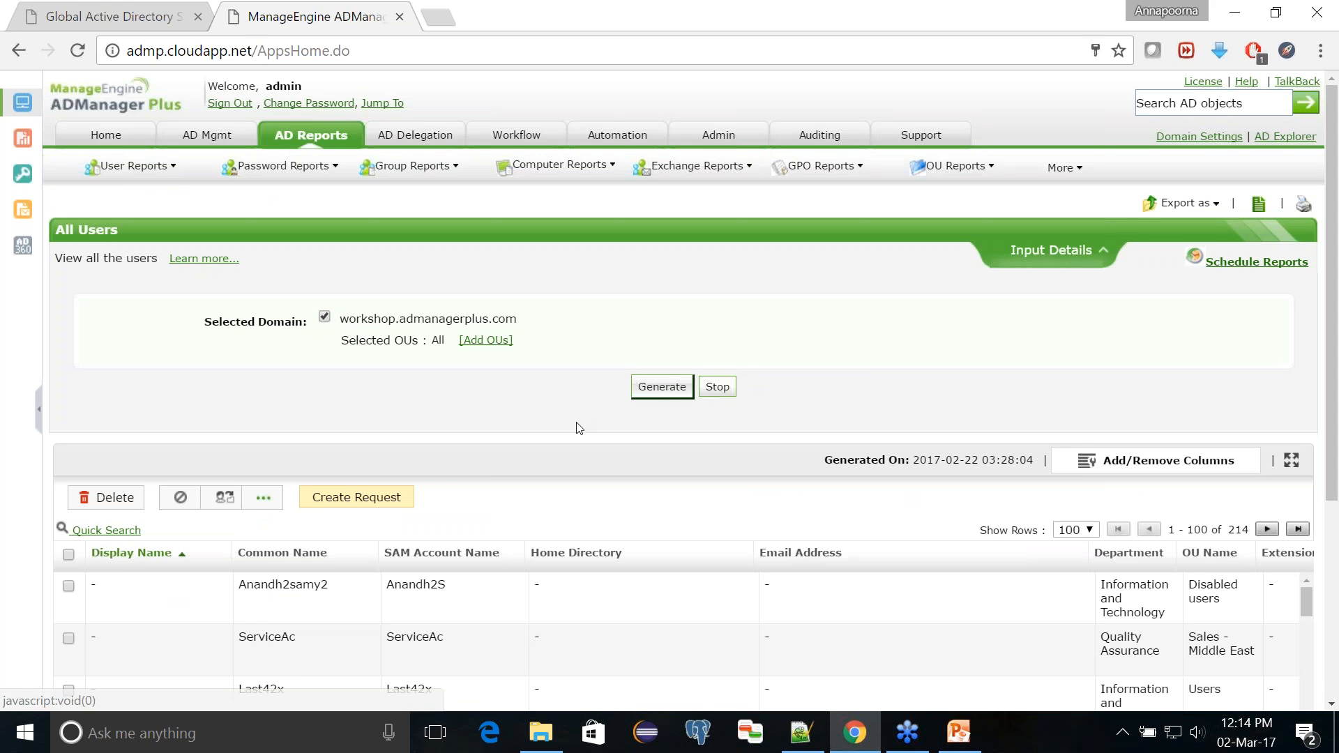
click(662, 388)
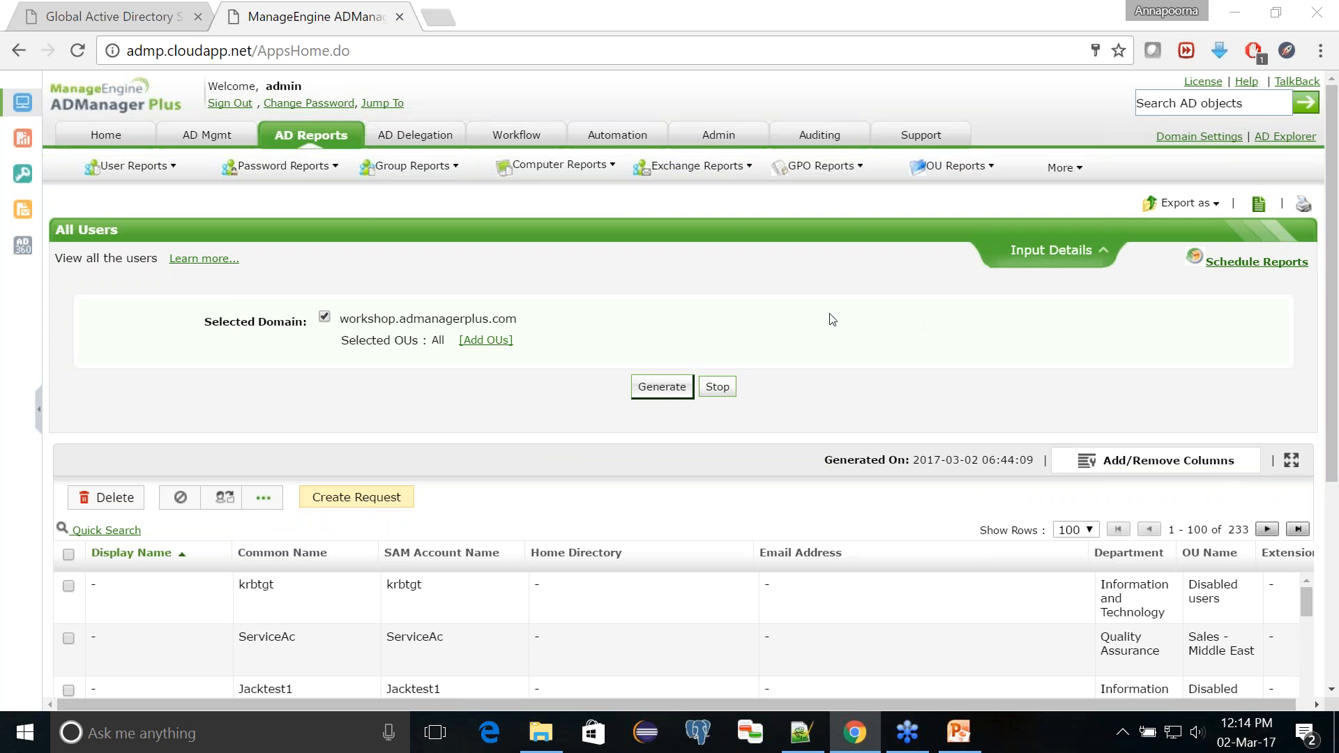
Step: Select the users admin1, admin and admanger in the All Users report results
scroll(826, 301, down, 5)
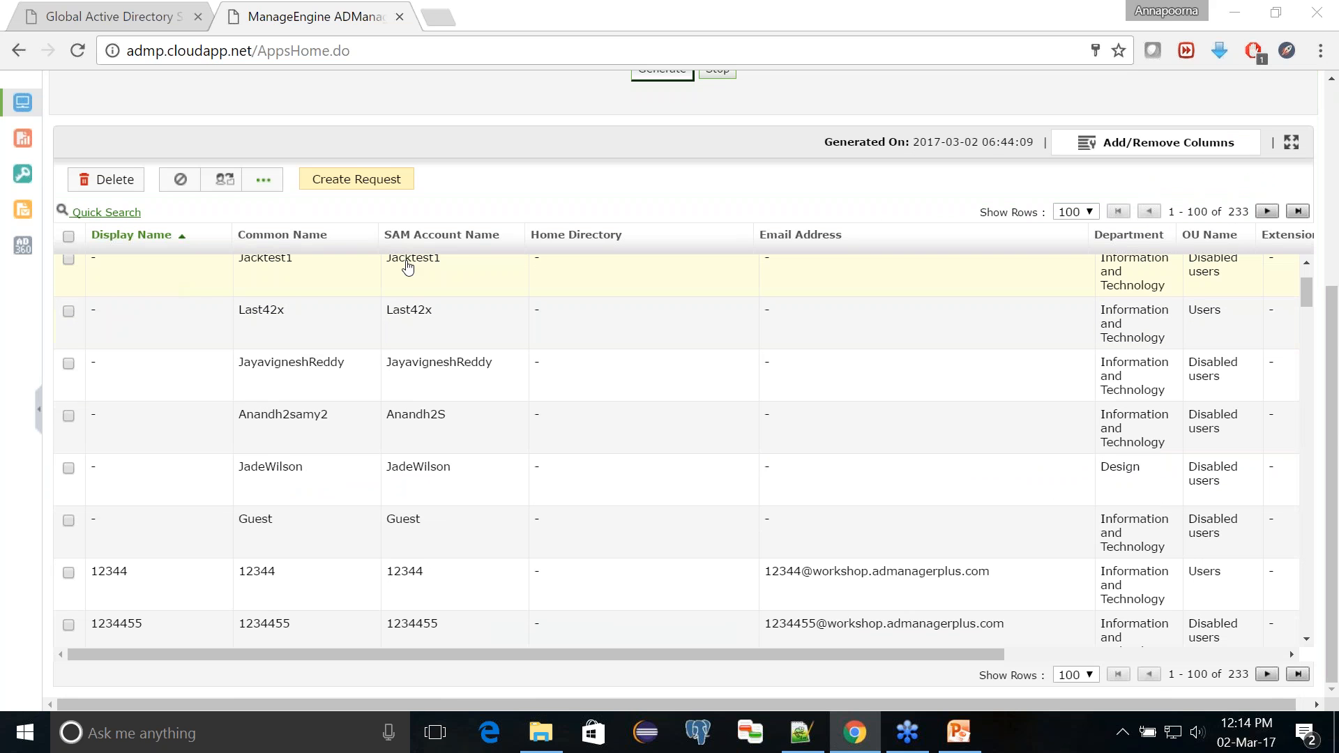
scroll(251, 529, down, 5)
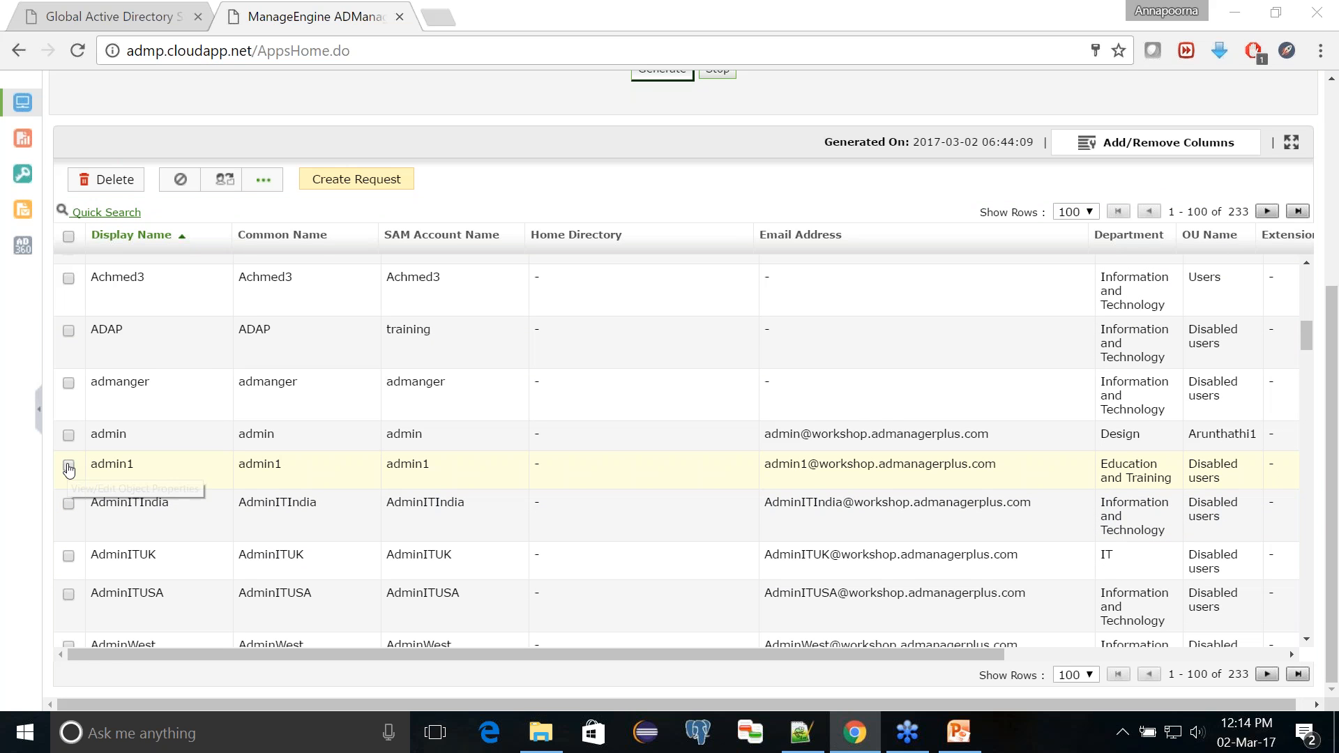
click(69, 467)
click(69, 436)
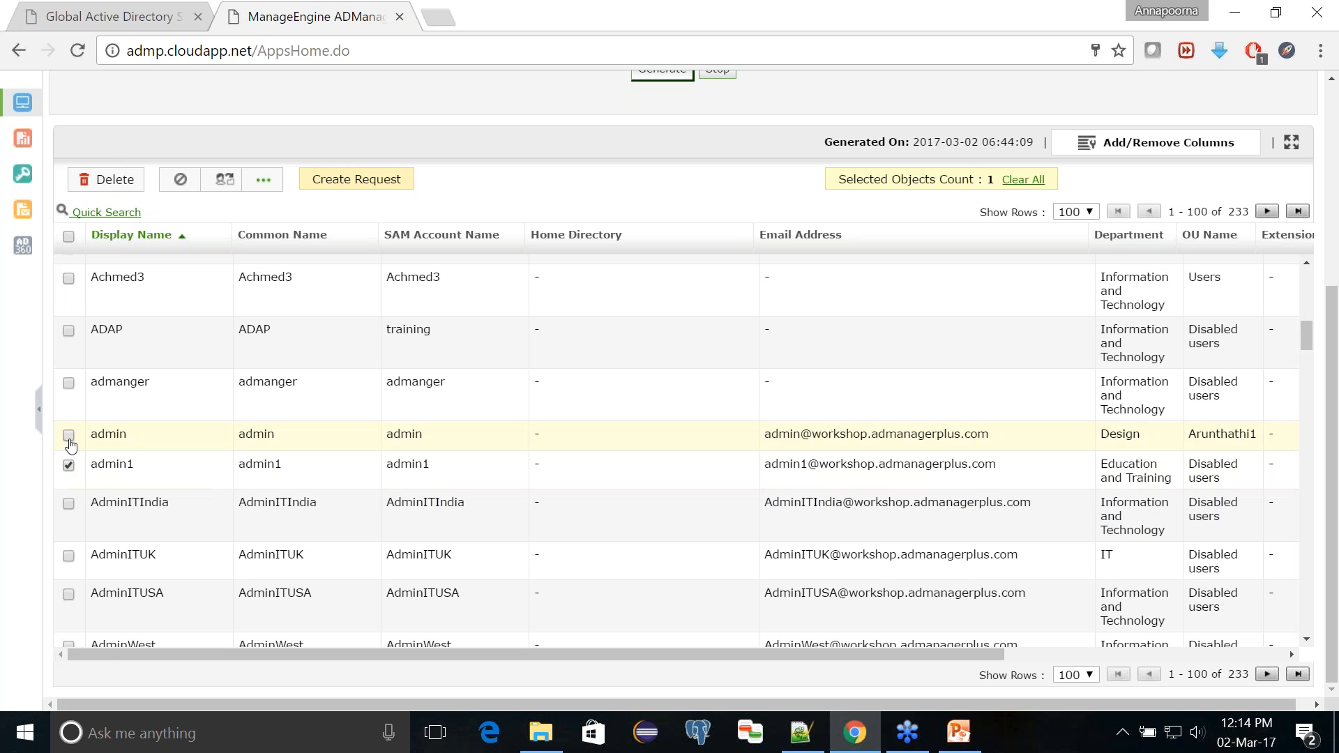
click(69, 385)
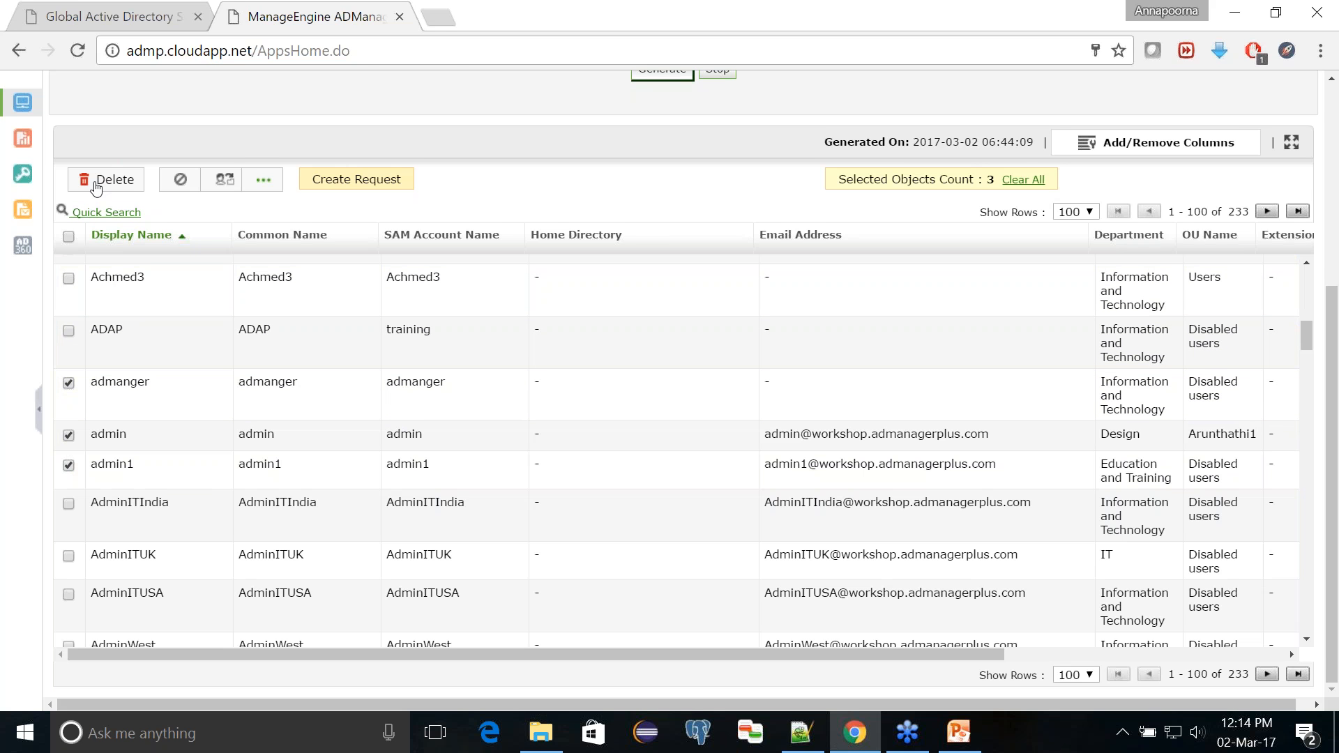
scroll(96, 188, up, 1)
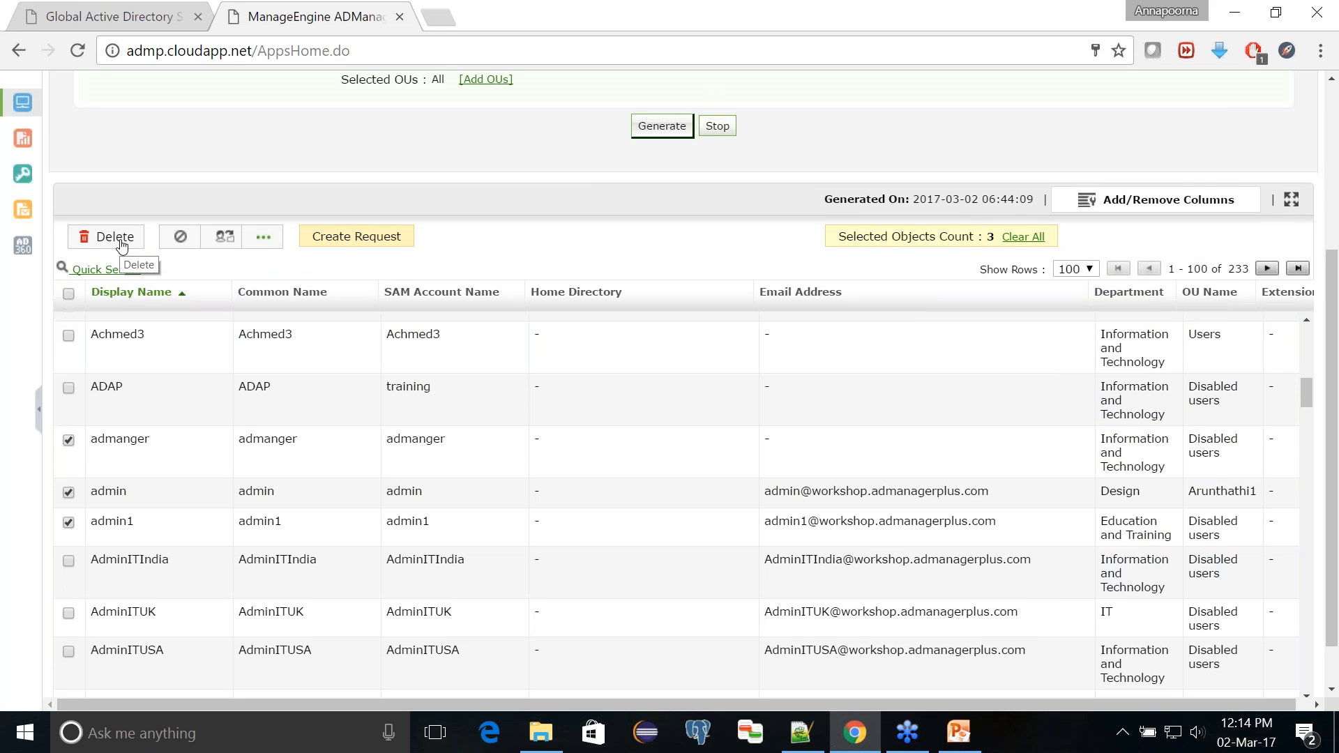
Step: Choose the Reset Password action for the three selected users and open its password attributes form
click(260, 241)
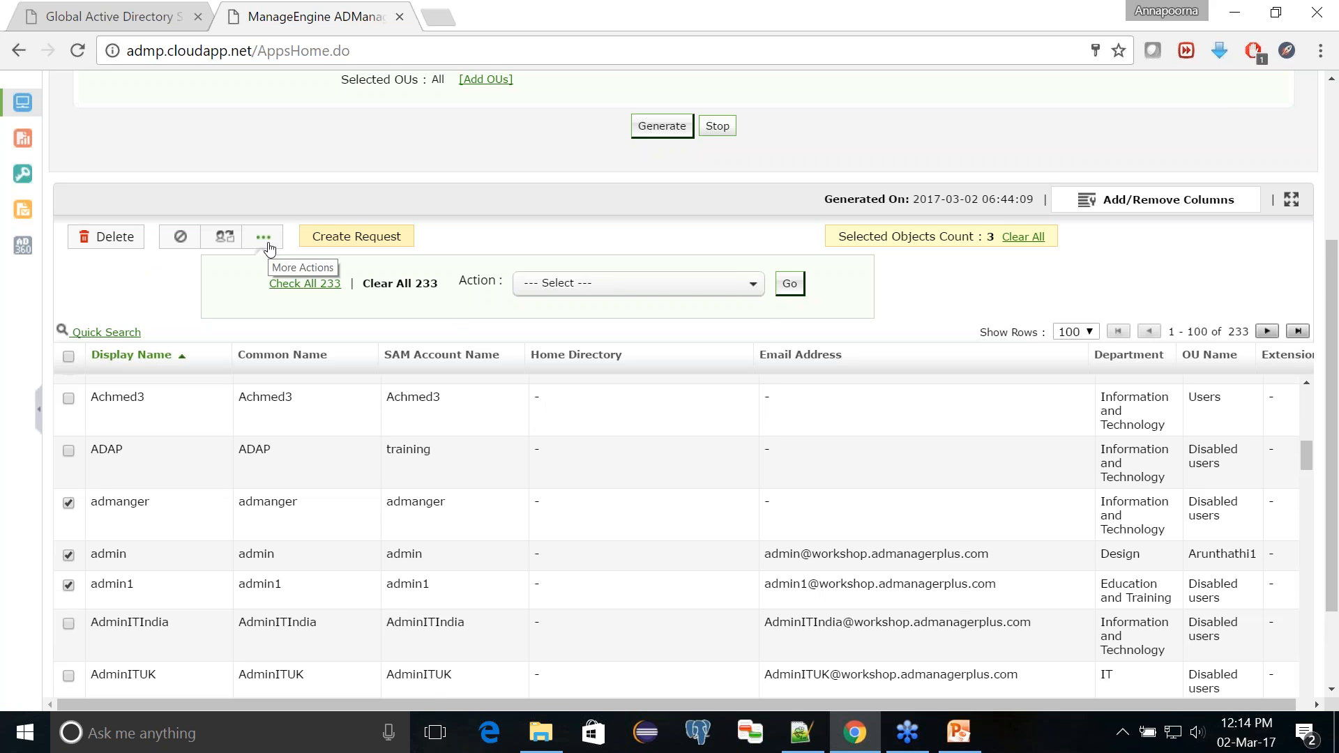
click(628, 291)
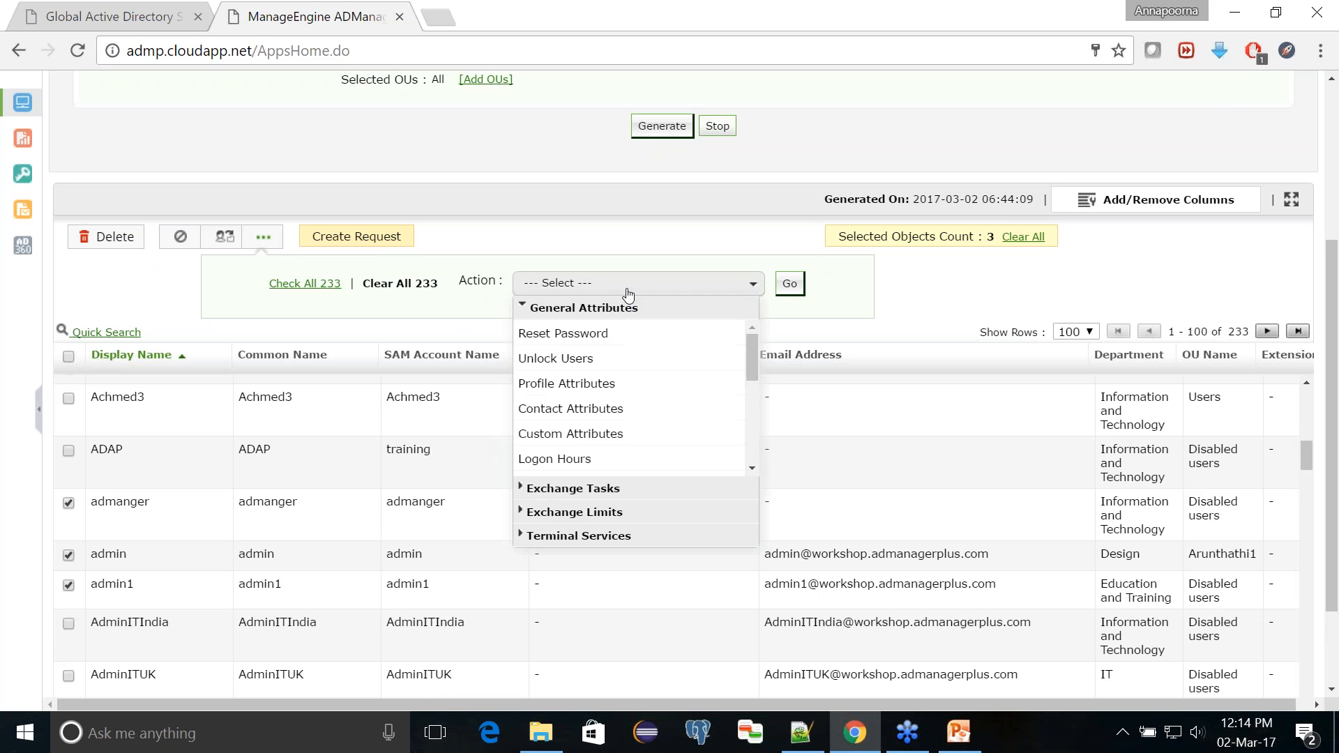
scroll(628, 367, down, 1)
scroll(623, 363, up, 1)
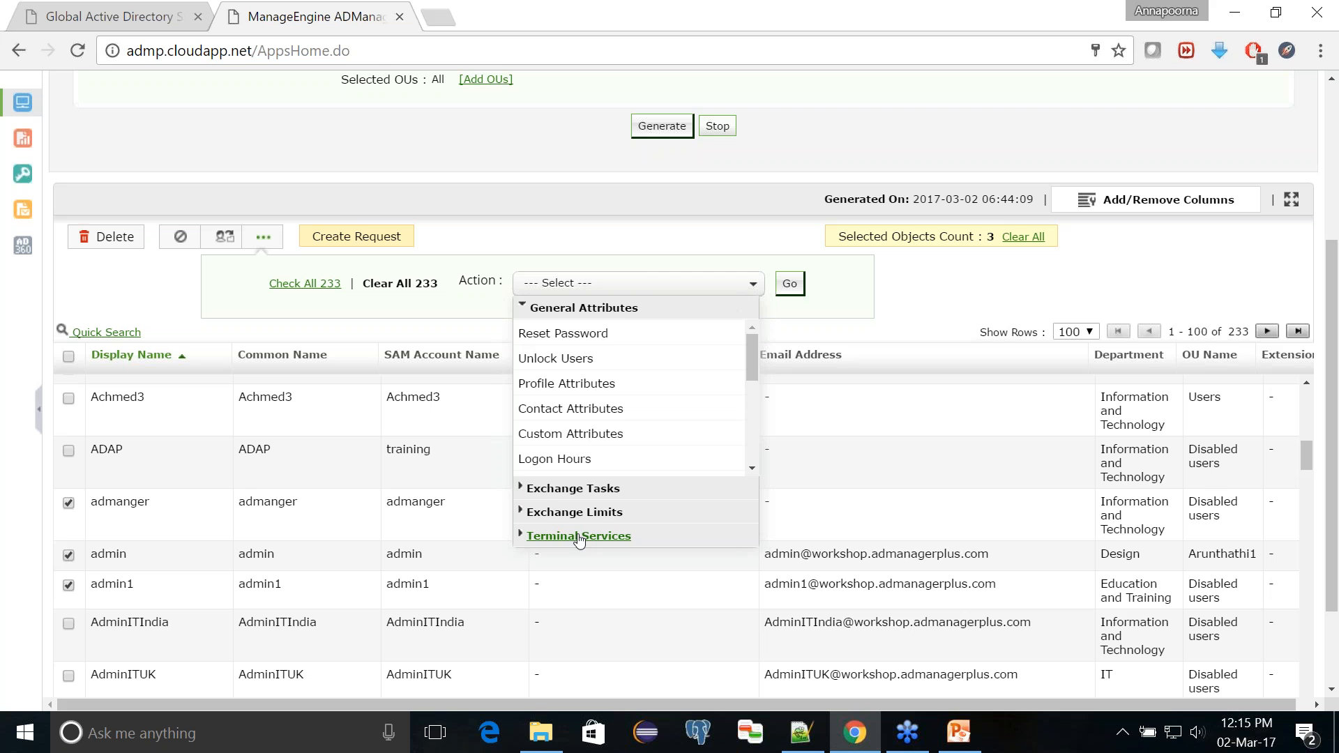
click(570, 334)
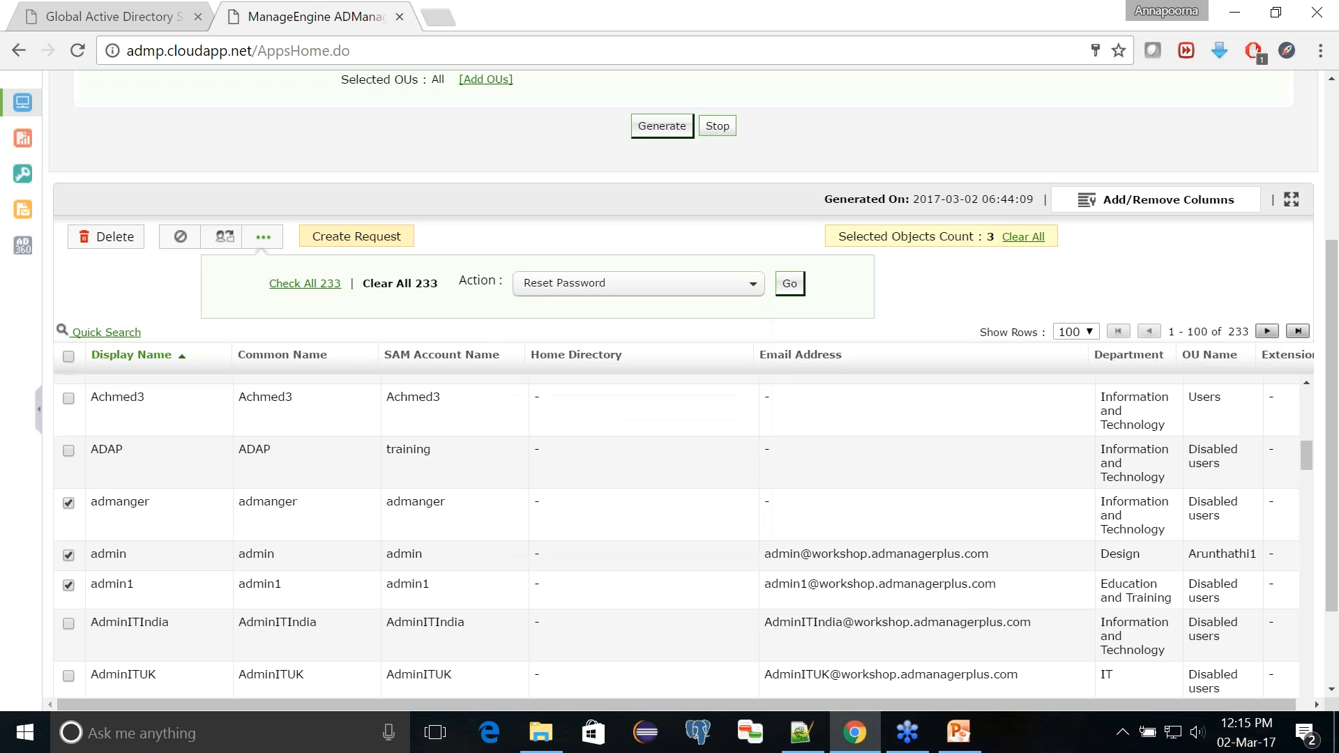
click(790, 286)
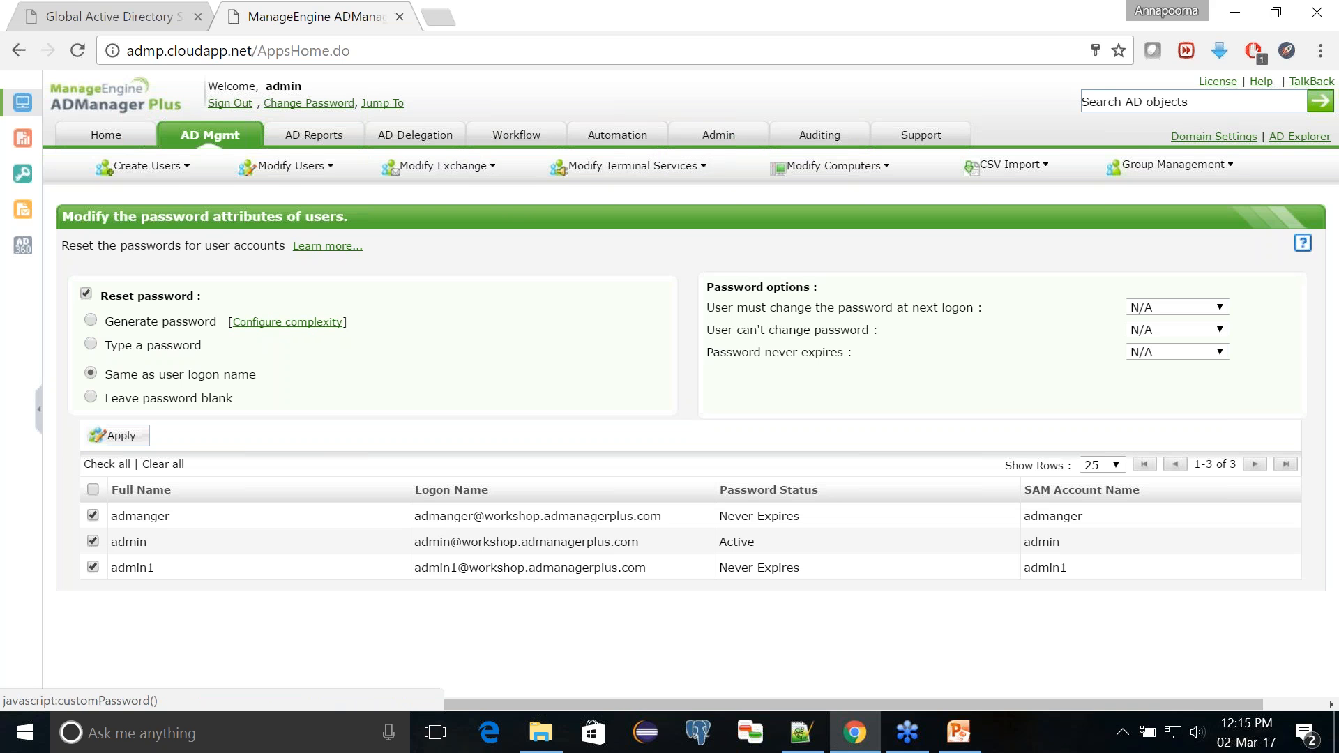
Step: Choose to type a password for the three selected users, then enter and confirm the new password
click(90, 346)
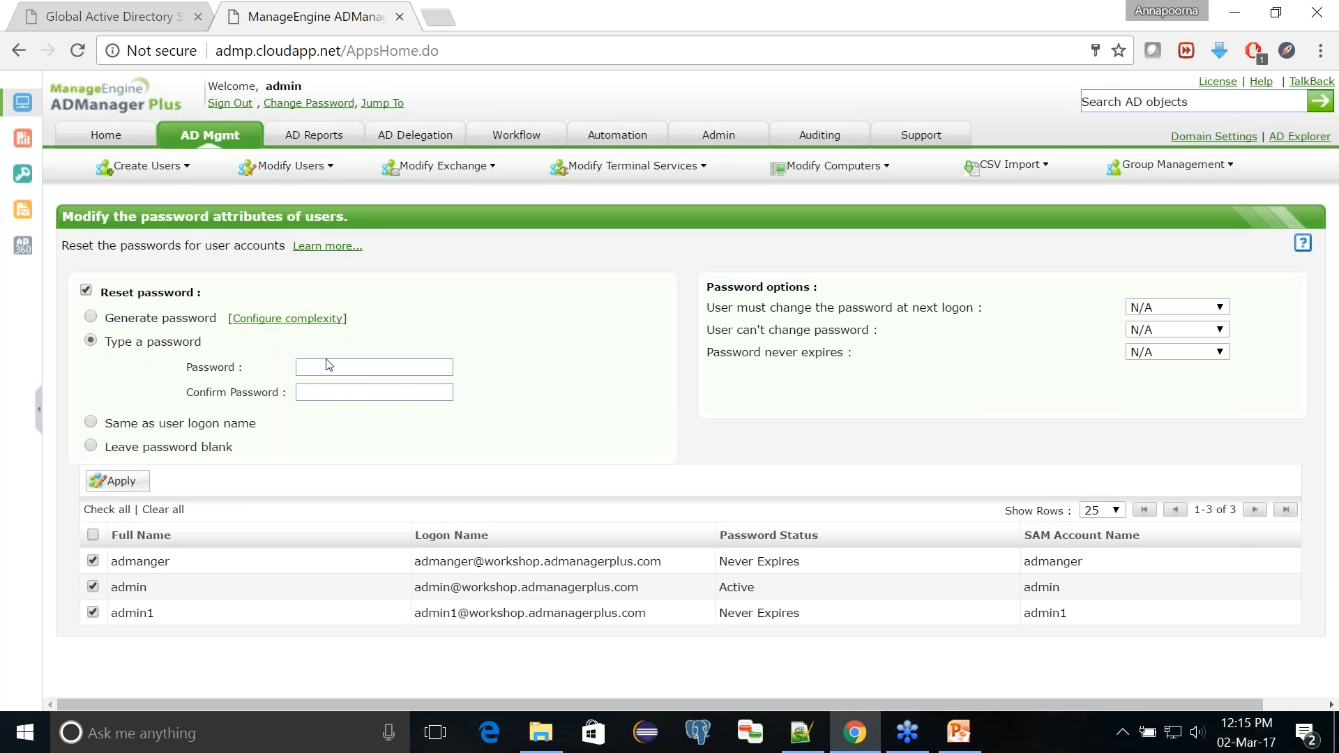
click(93, 426)
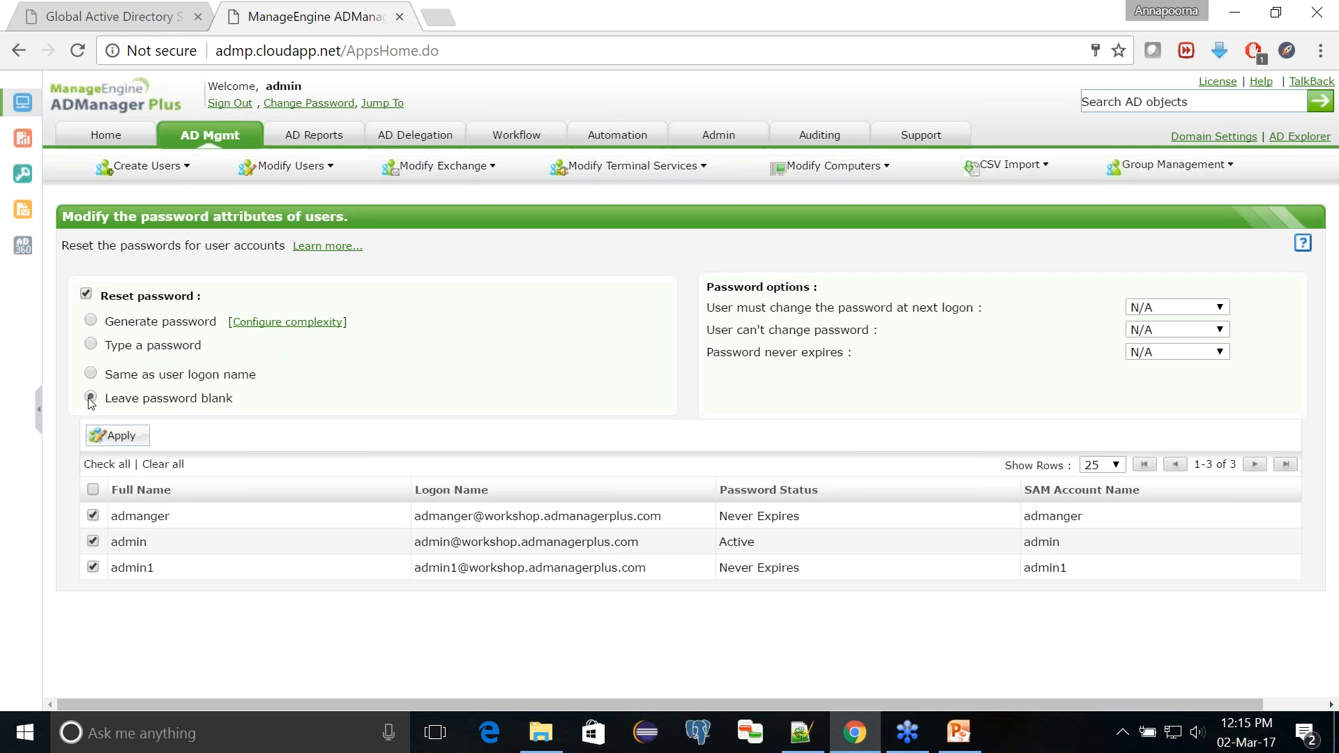
click(92, 346)
click(390, 367)
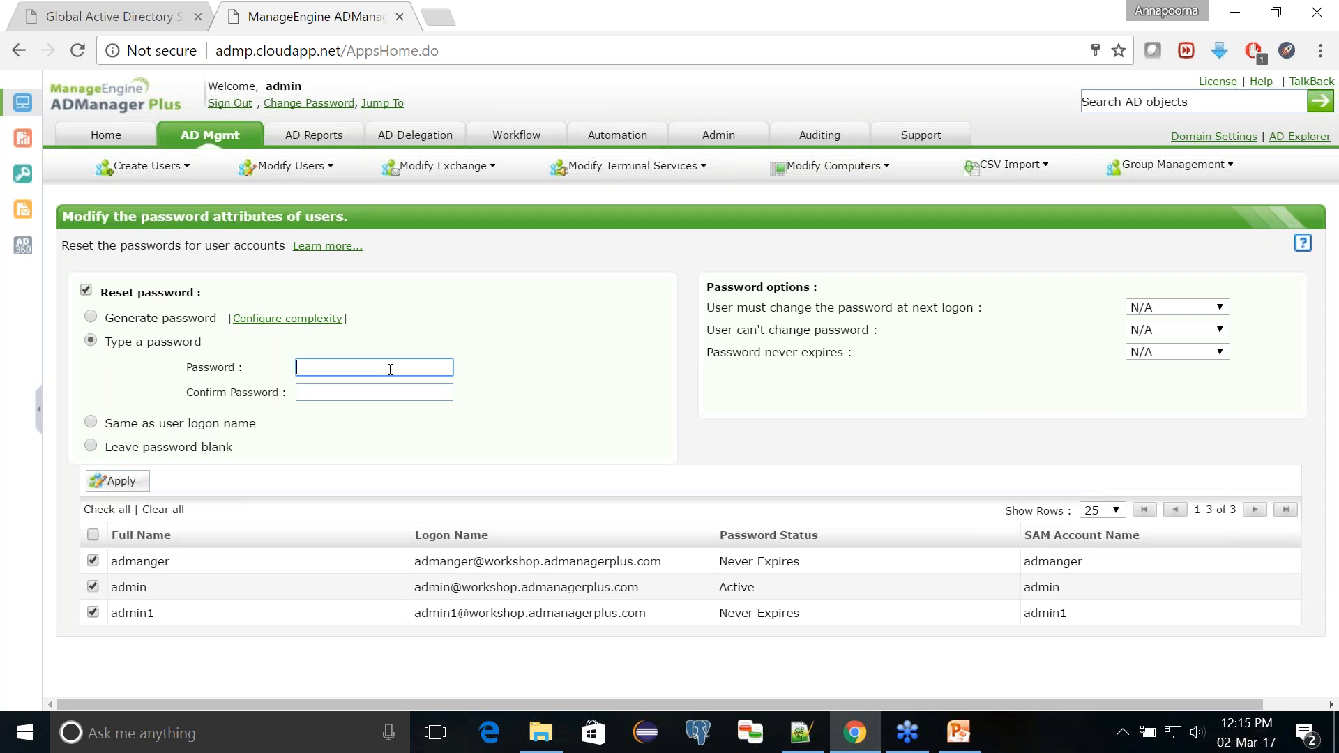
text(••••••••••••)
key(Tab)
text(••••••••)
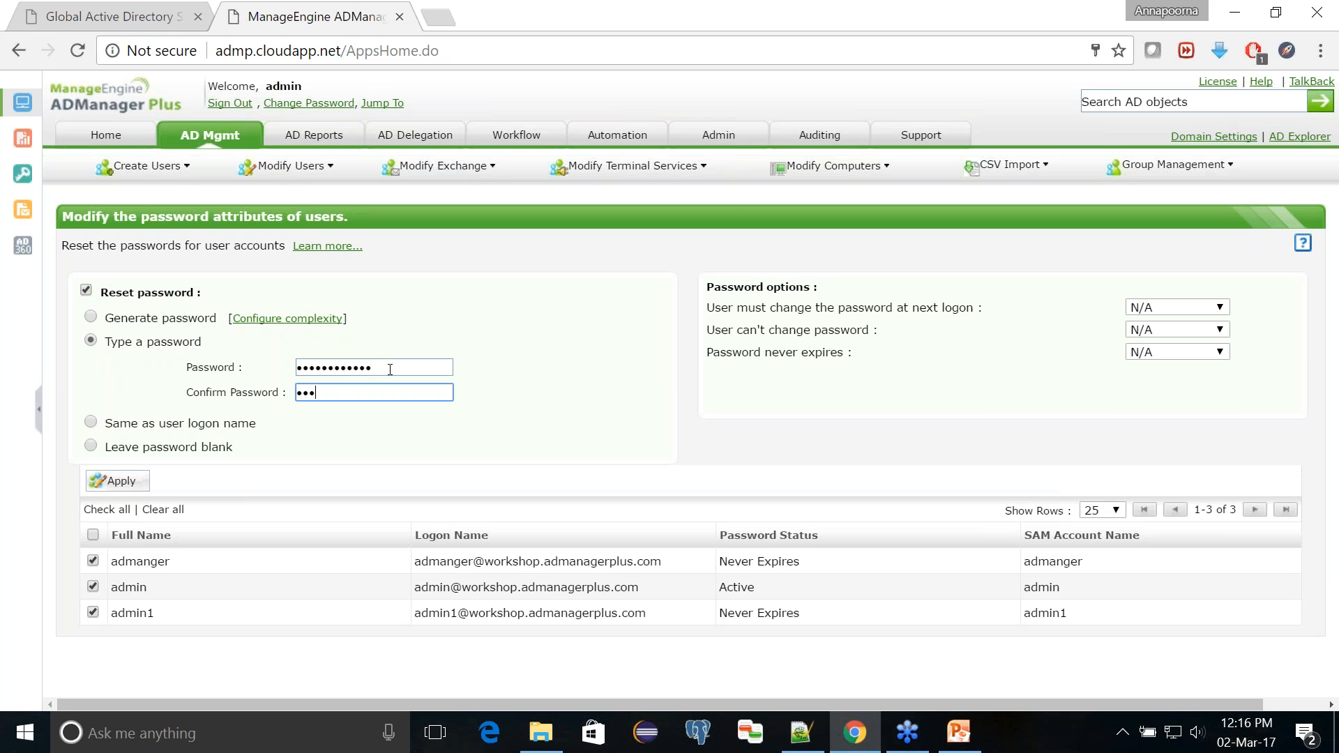
text(••••)
Step: Require a password change at next logon, apply the reset to the selected users, and decline saving the password in the browser
click(1138, 310)
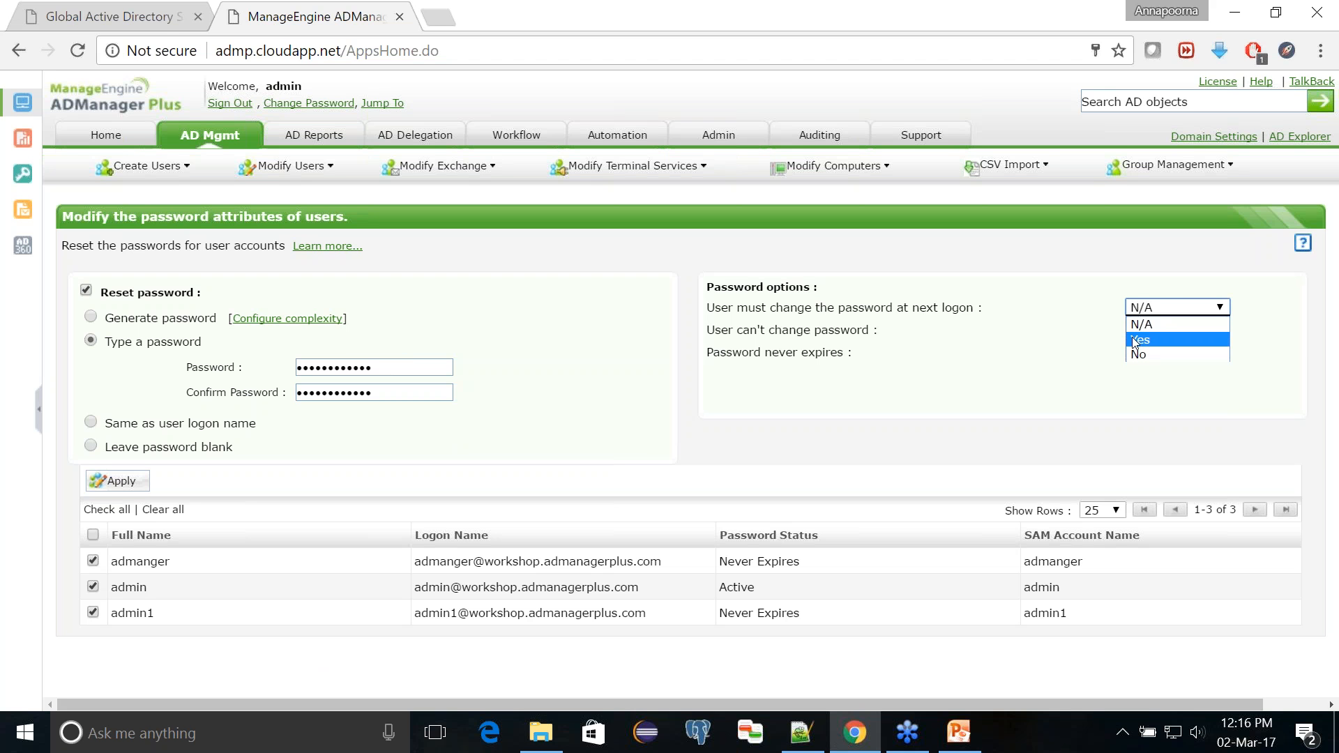
click(1134, 340)
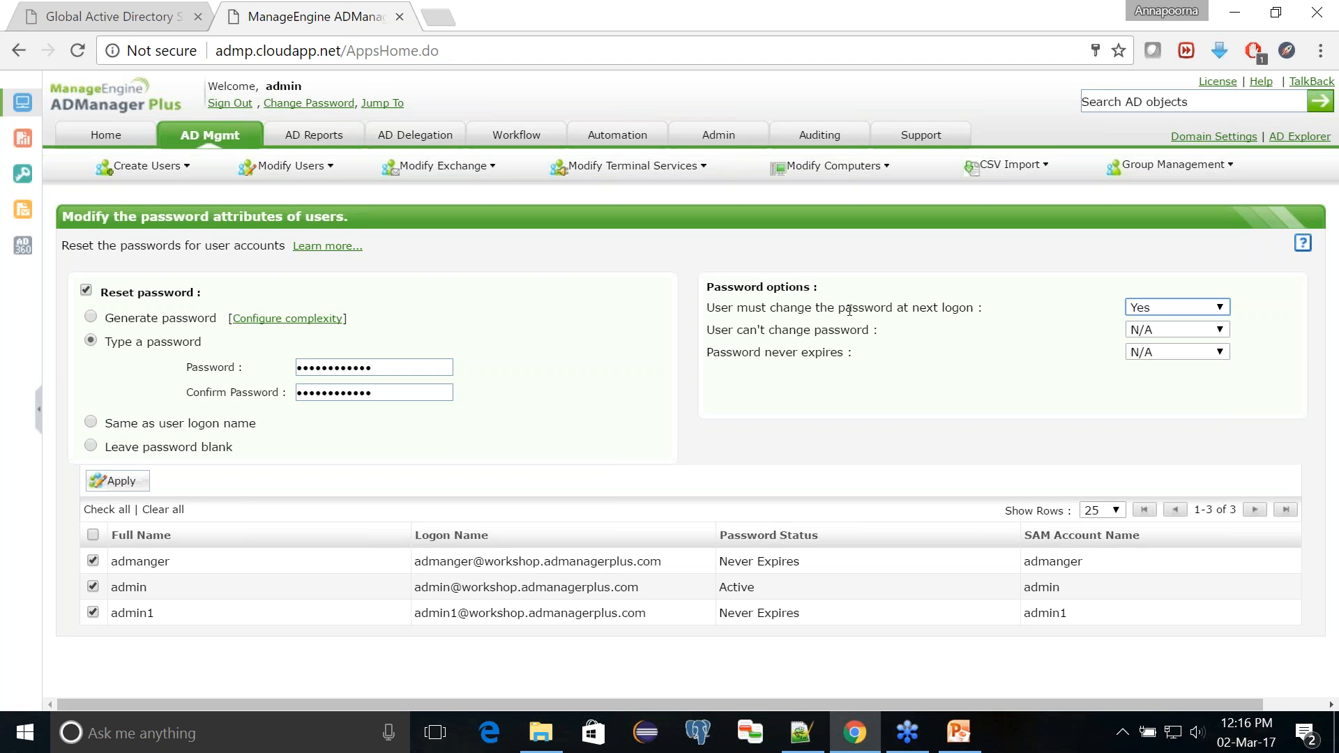
click(124, 483)
click(94, 613)
click(120, 481)
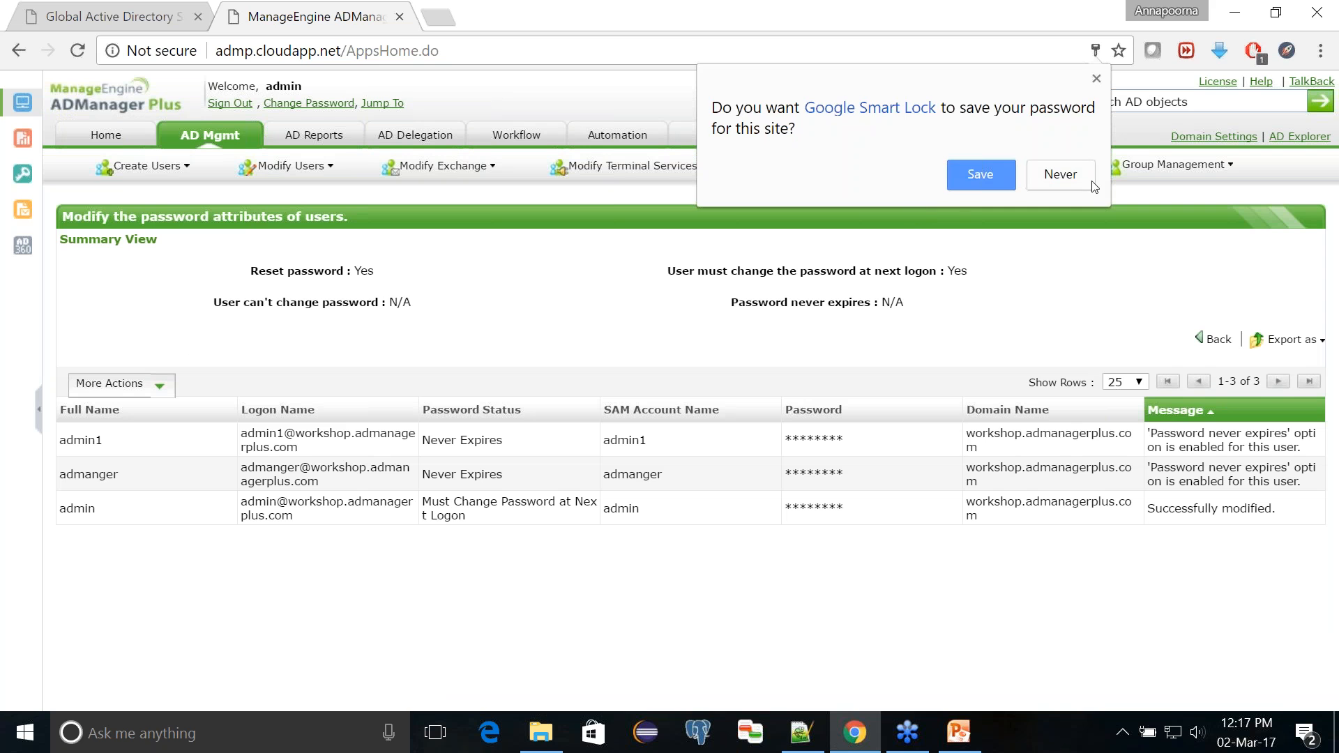
click(1087, 178)
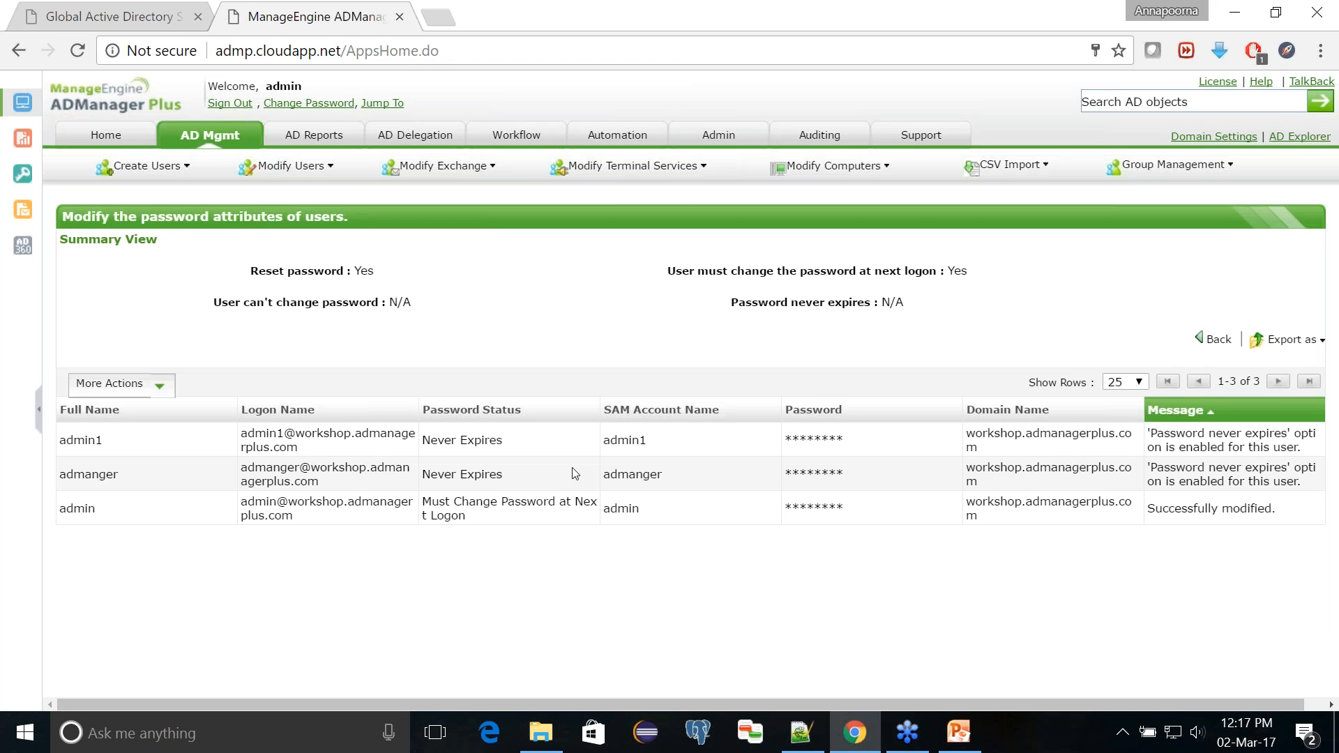
Step: Open the Users with Duplicate Attributes report from the user reports
mouse_move(962, 734)
click(313, 139)
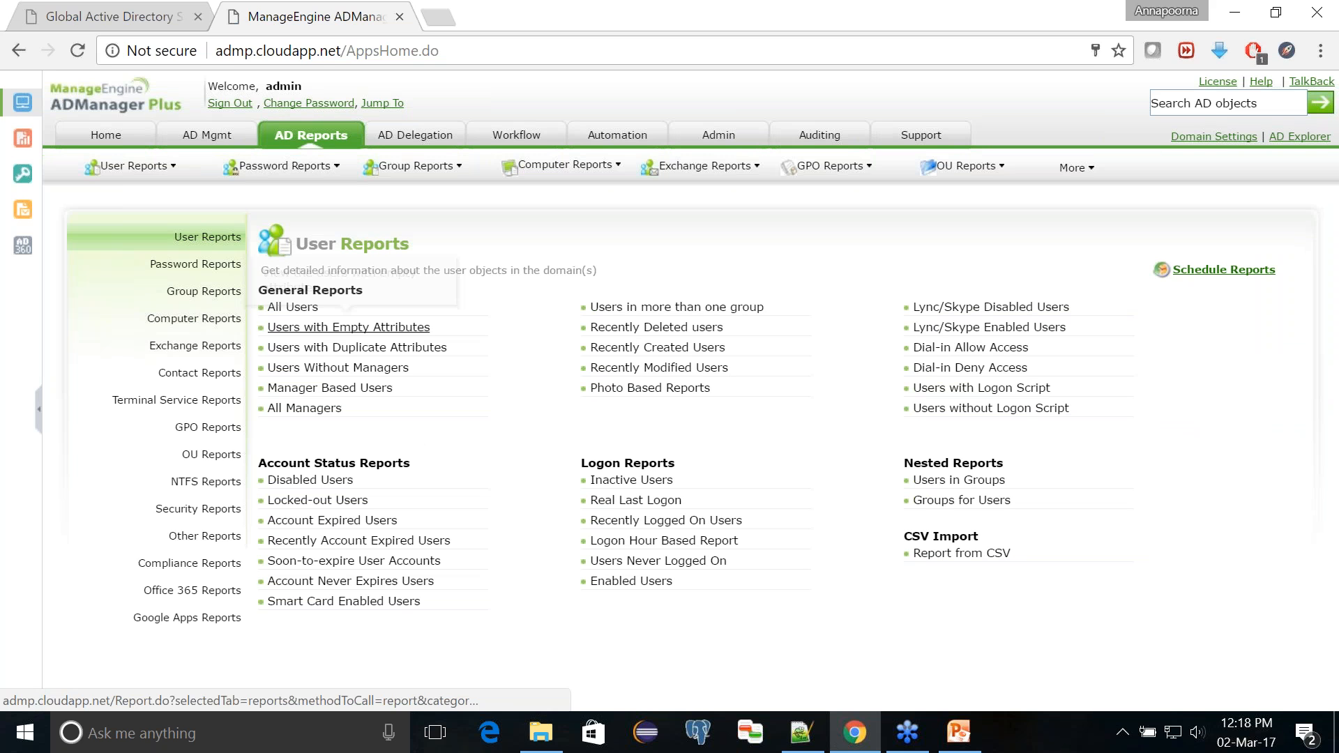
click(320, 349)
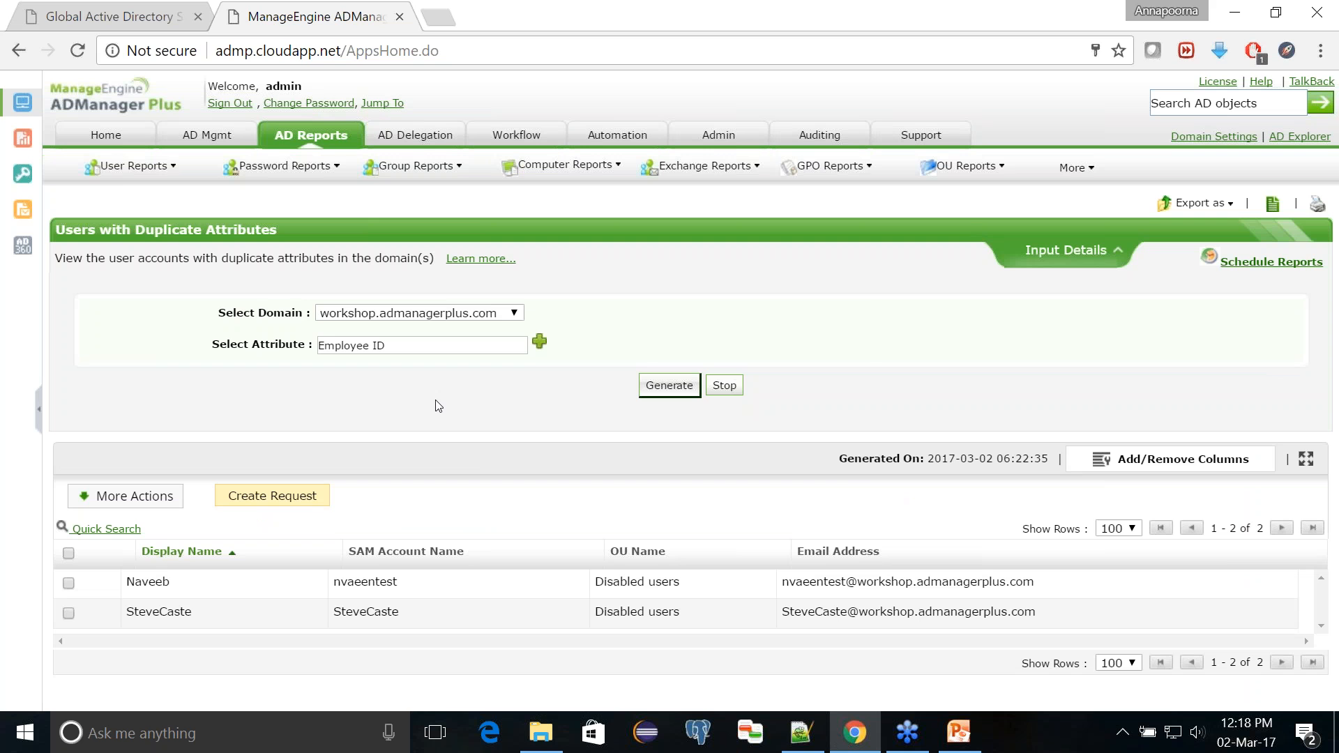
Step: Find and select Employee ID as the attribute to check for duplicates, and generate the report for workshop.admanagerplus.com
click(539, 344)
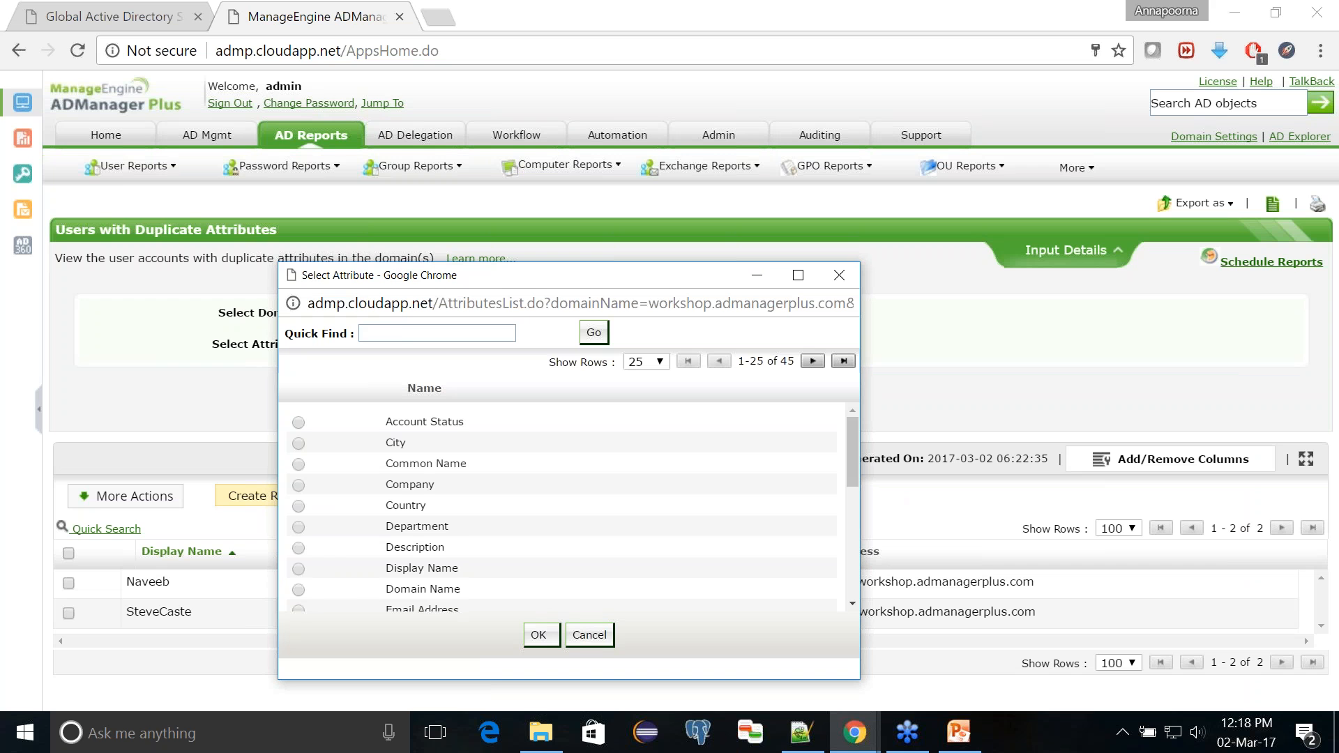
click(402, 335)
text(employe)
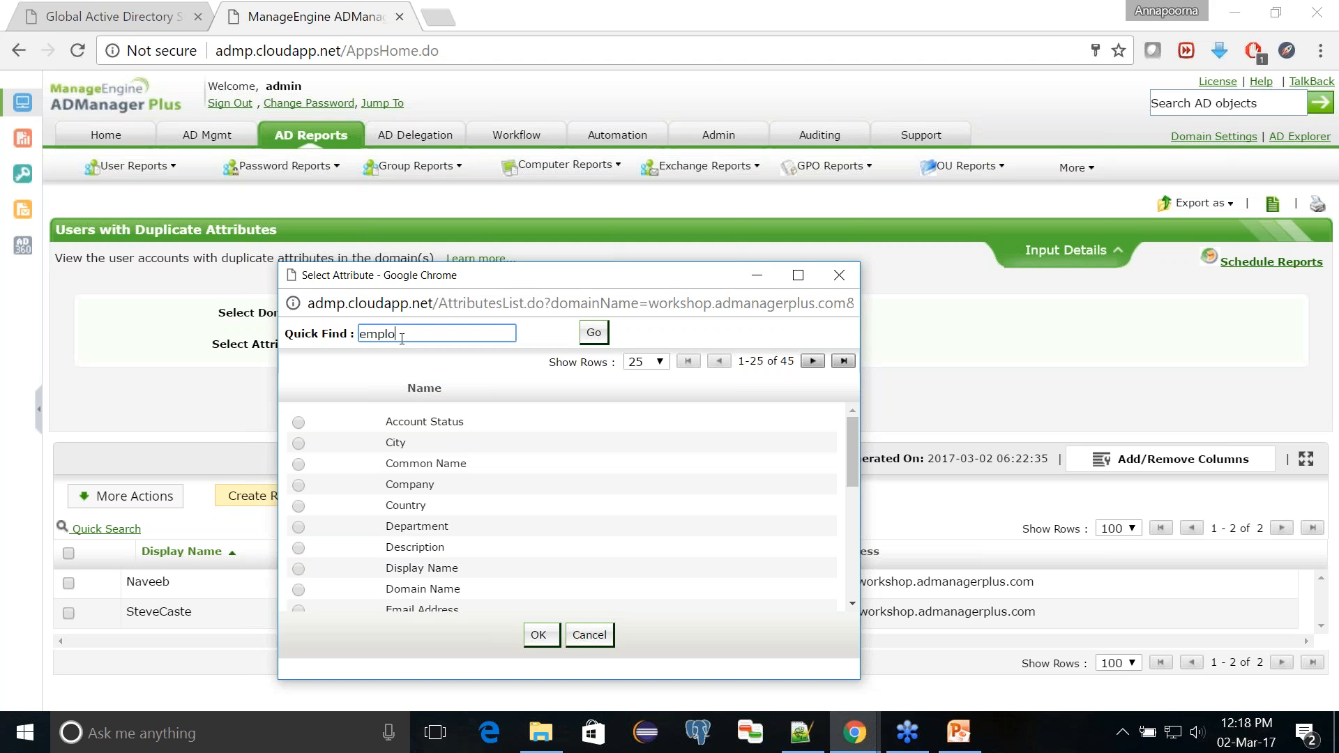
key(Return)
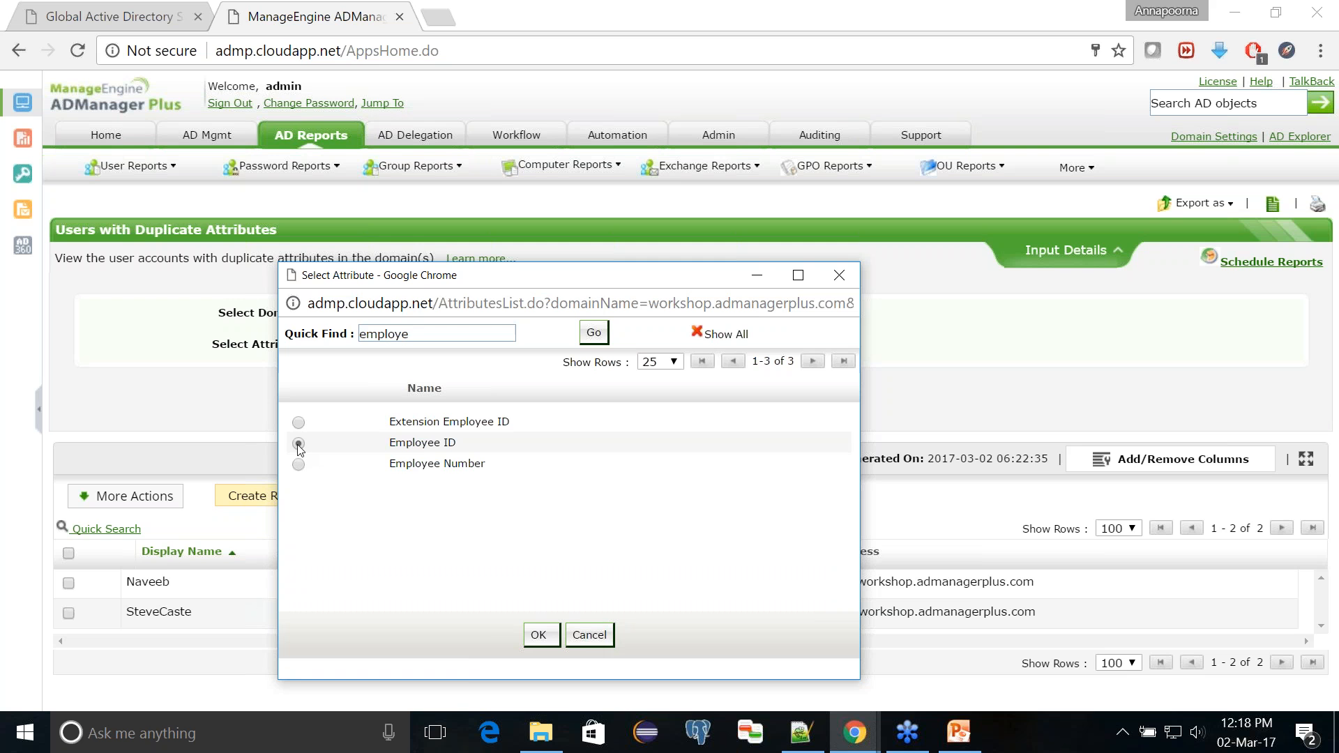
click(538, 635)
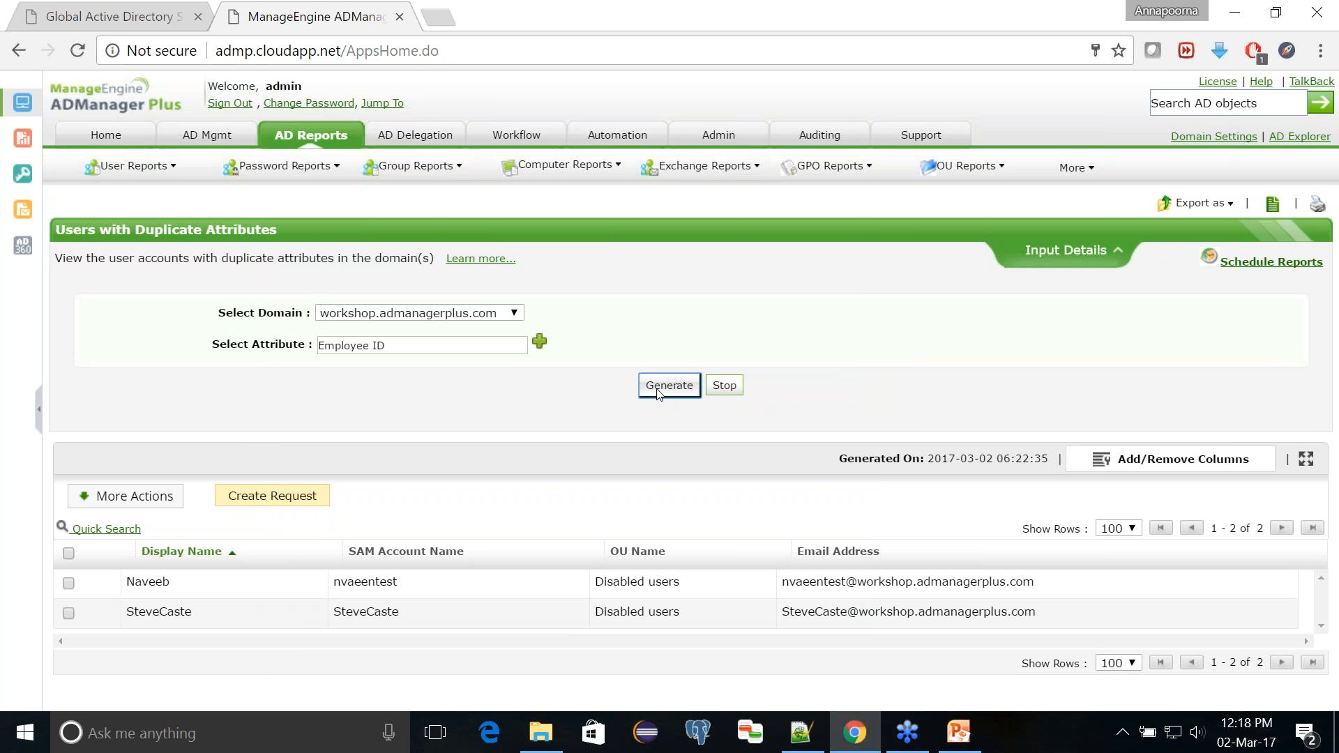
click(657, 393)
Step: Add the Employee ID attribute as a column in the duplicate attributes report
click(1150, 466)
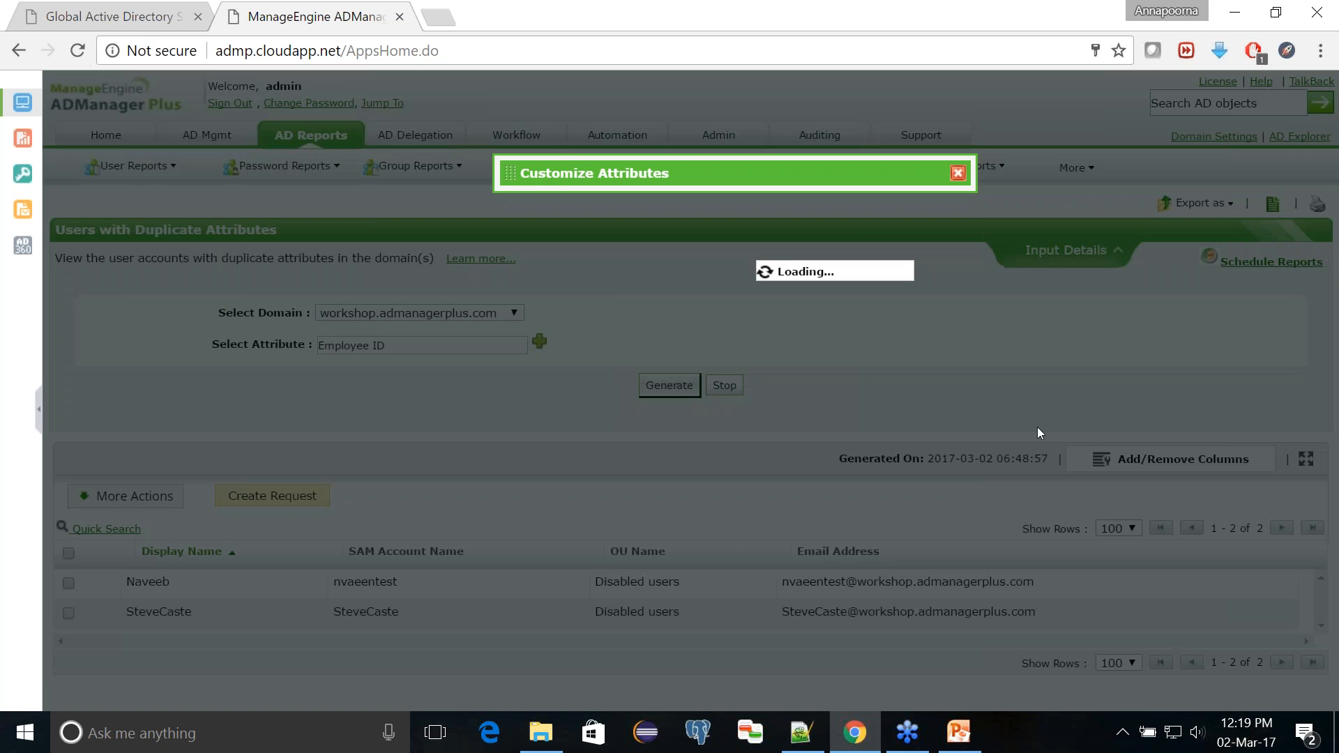
click(611, 325)
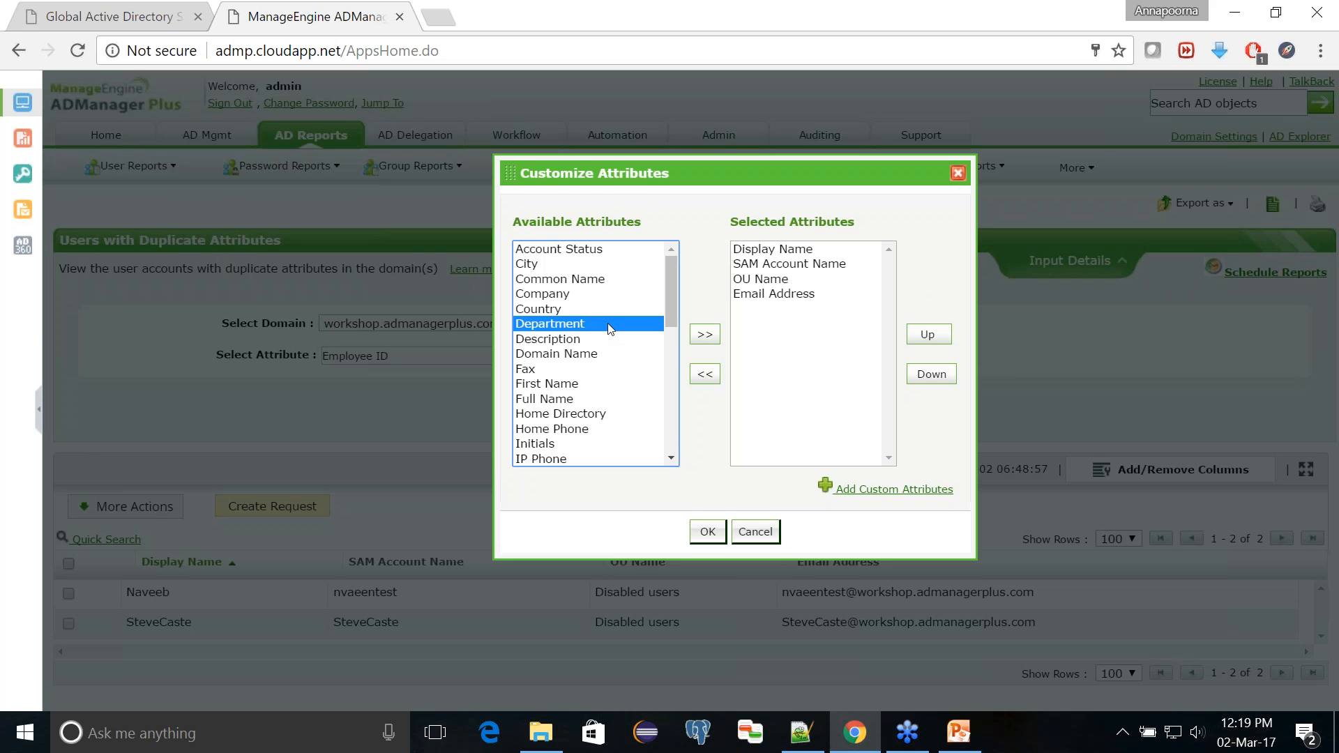
key(Down)
key(Down)
key(Down)
key(Down)
key(Down)
key(Down)
key(Down)
key(Down)
key(Down)
key(Down)
key(Down)
key(Down)
key(Down)
key(Down)
key(Down)
key(Down)
key(Down)
key(Down)
key(Down)
key(Down)
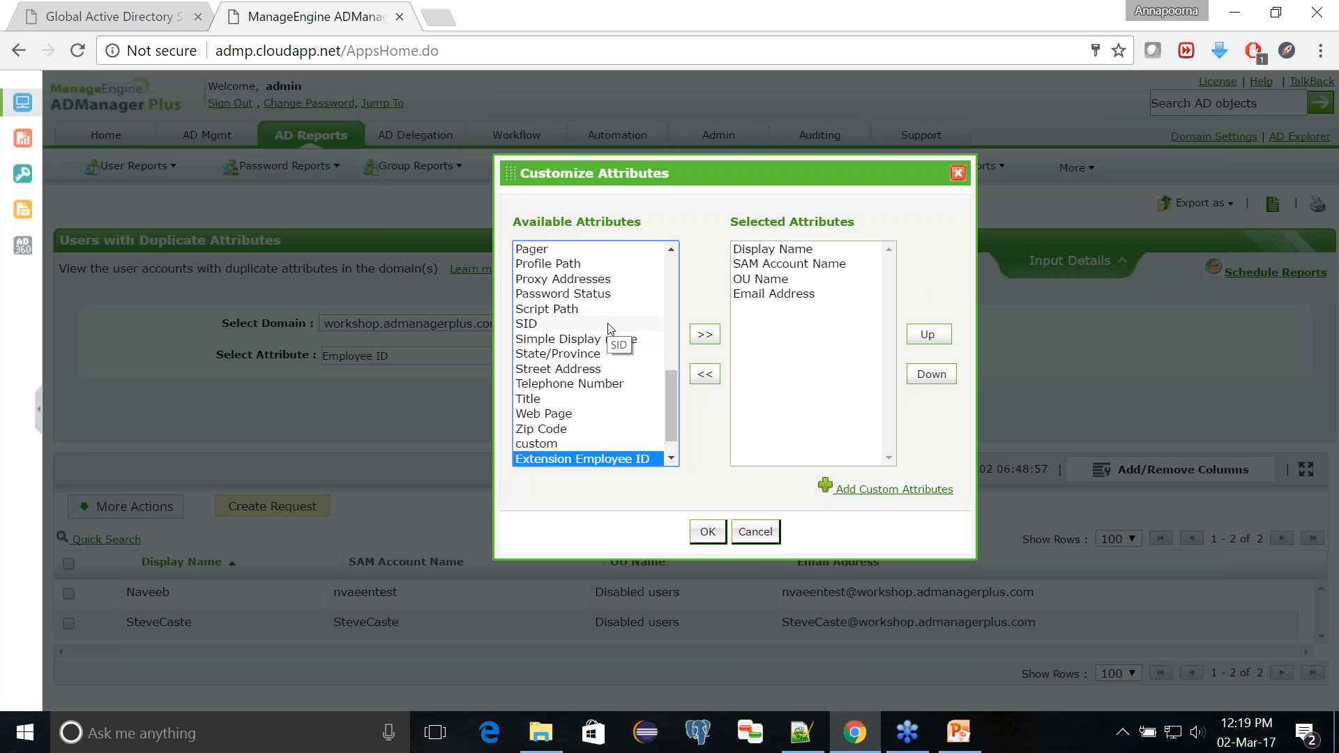
click(704, 335)
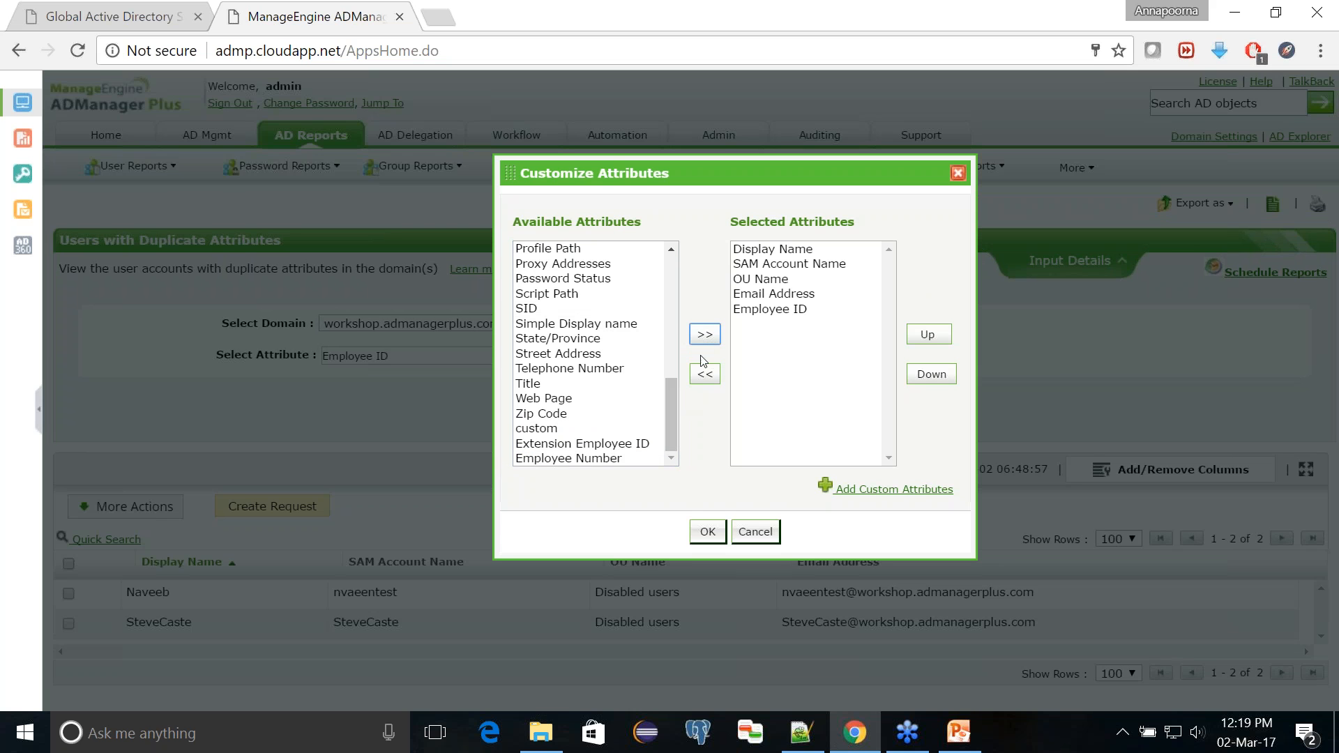
click(714, 533)
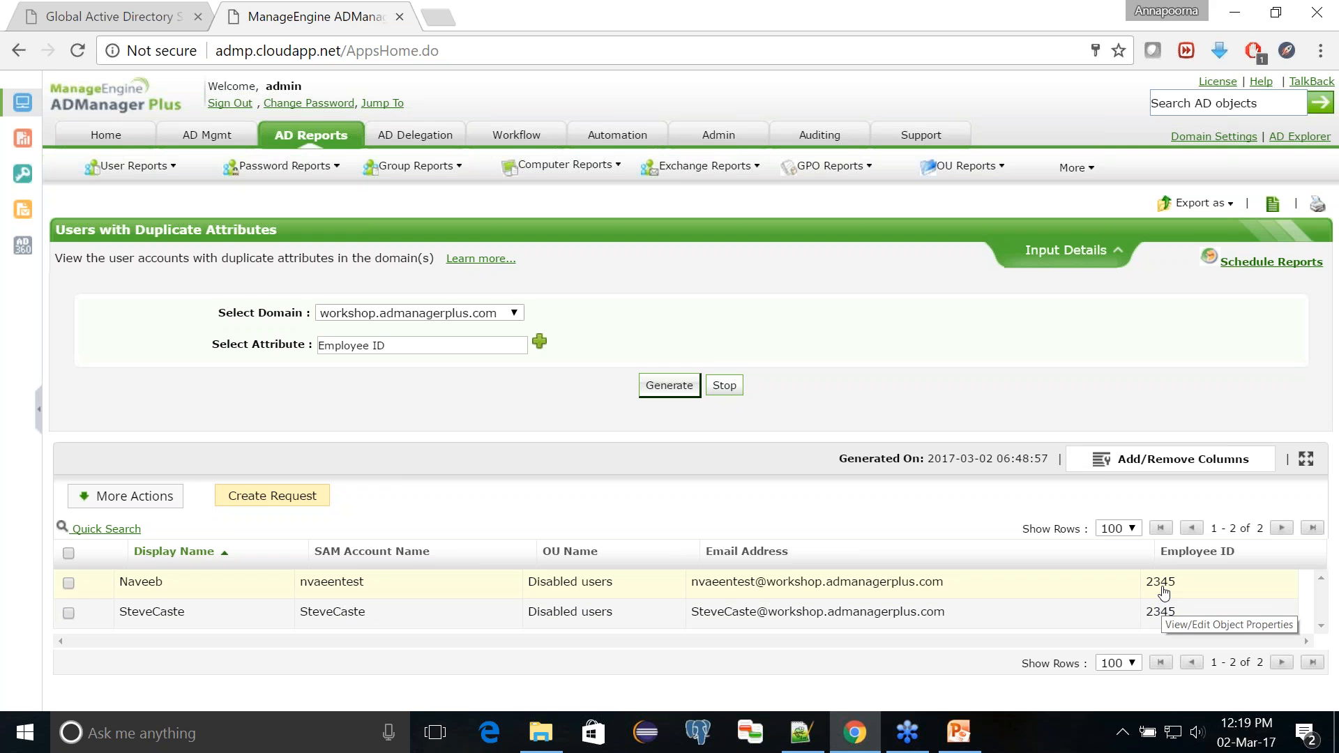
Step: Select the first user in the duplicate attributes report and open the Custom Attributes modification for that account
click(68, 585)
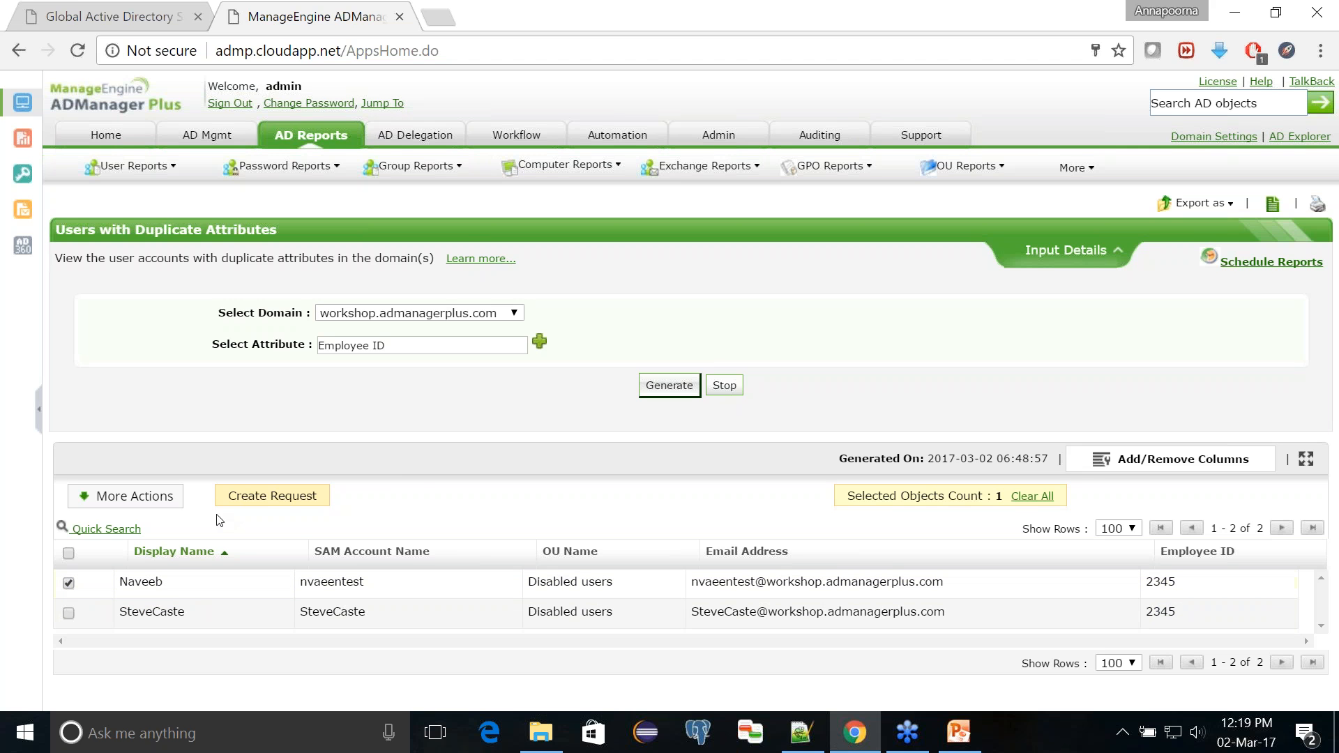
click(167, 507)
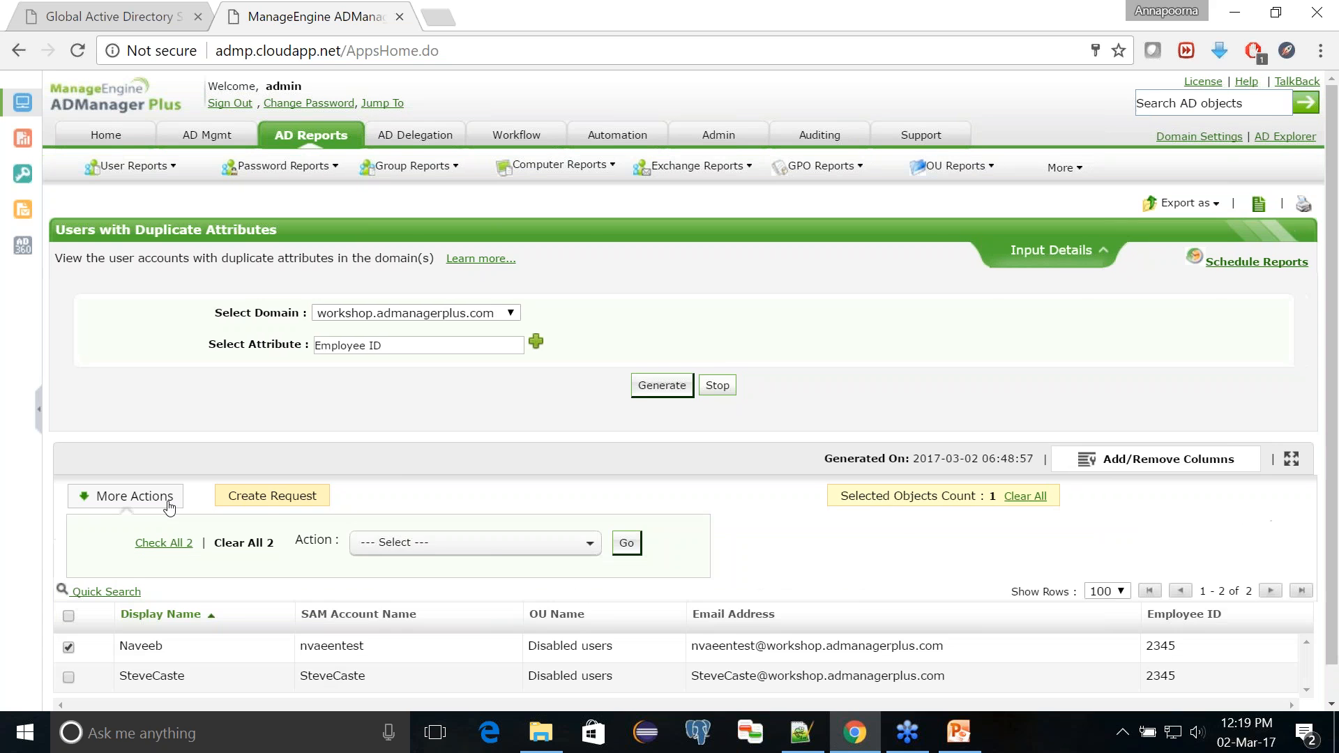
click(497, 553)
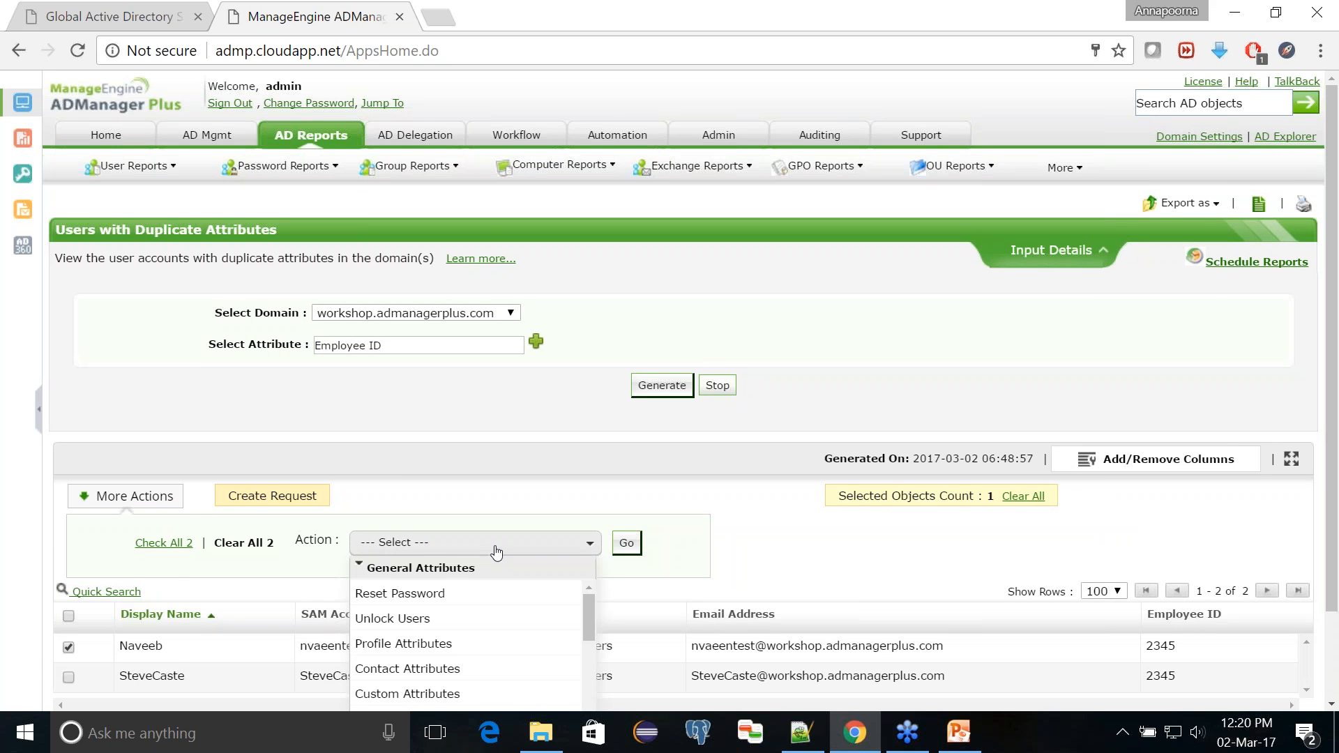
scroll(493, 547, down, 2)
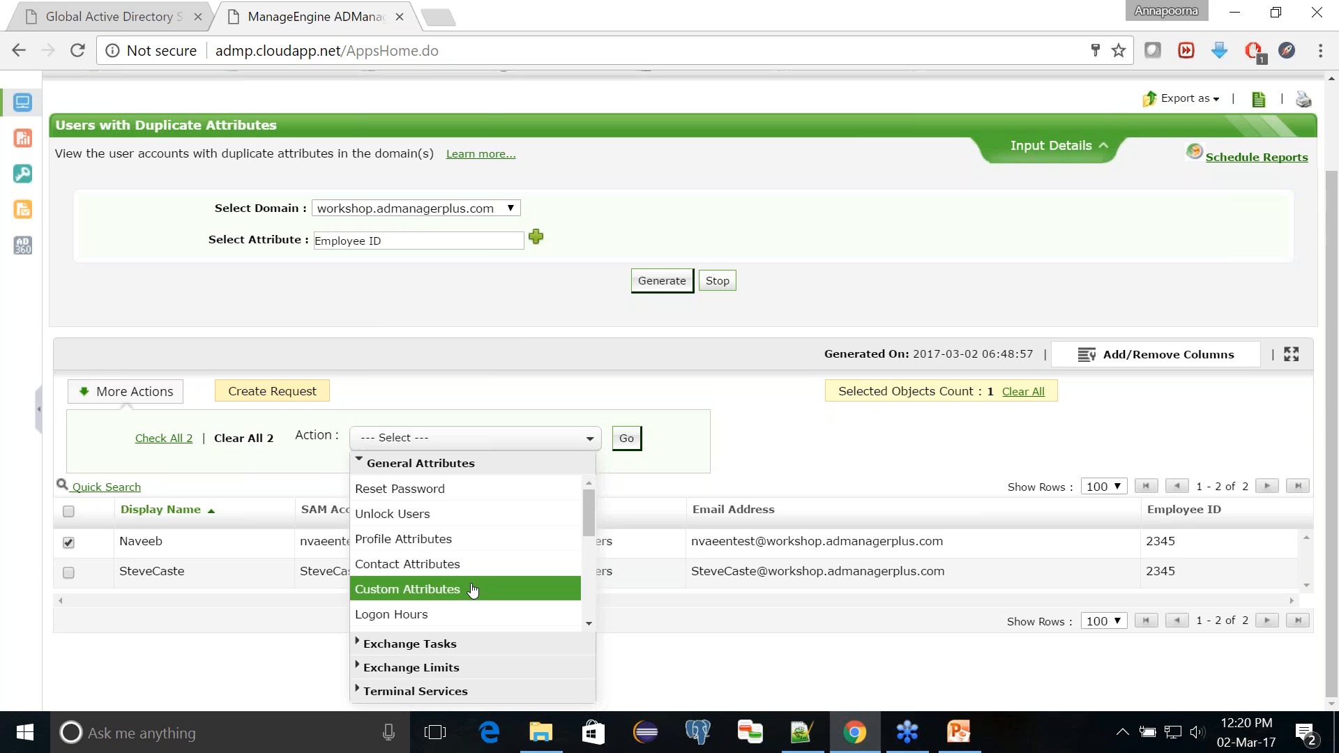
click(472, 591)
click(625, 507)
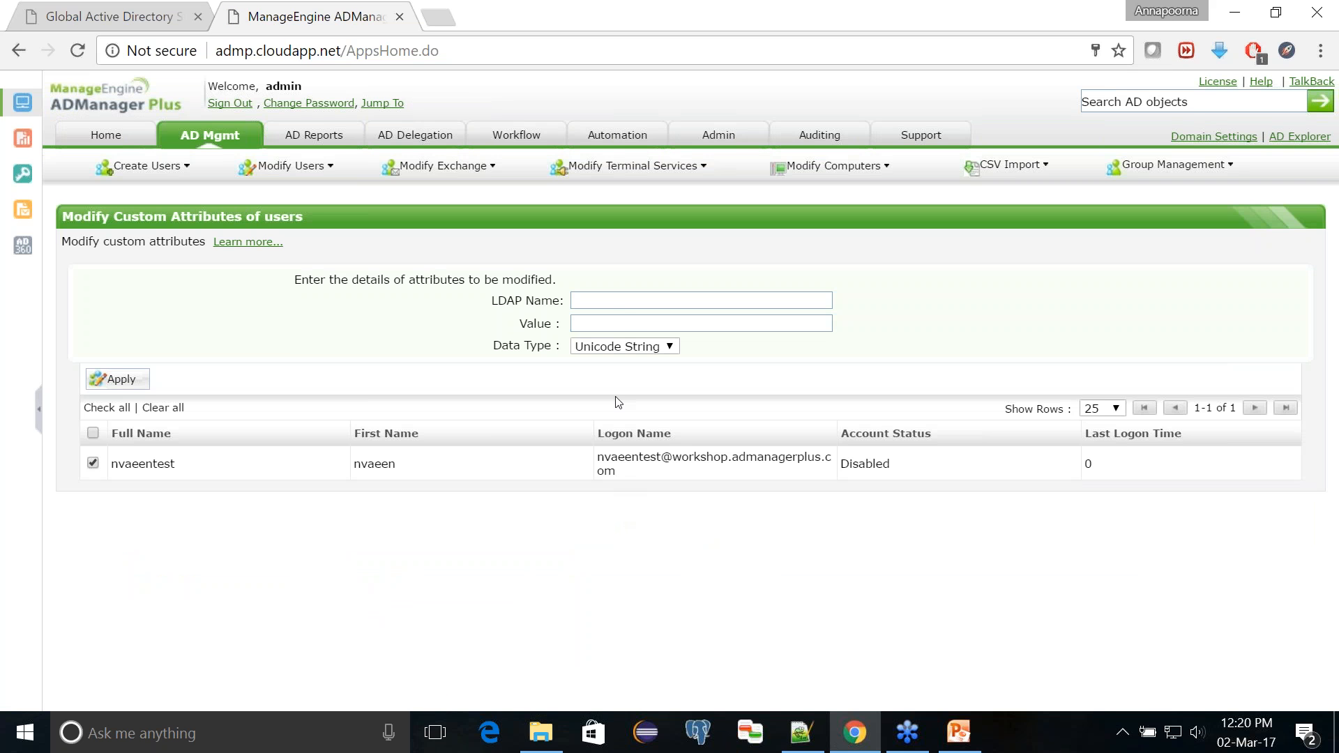
Step: Set the LDAP attribute employeeId to a new employee ID as a Unicode String and apply it to the user
click(612, 307)
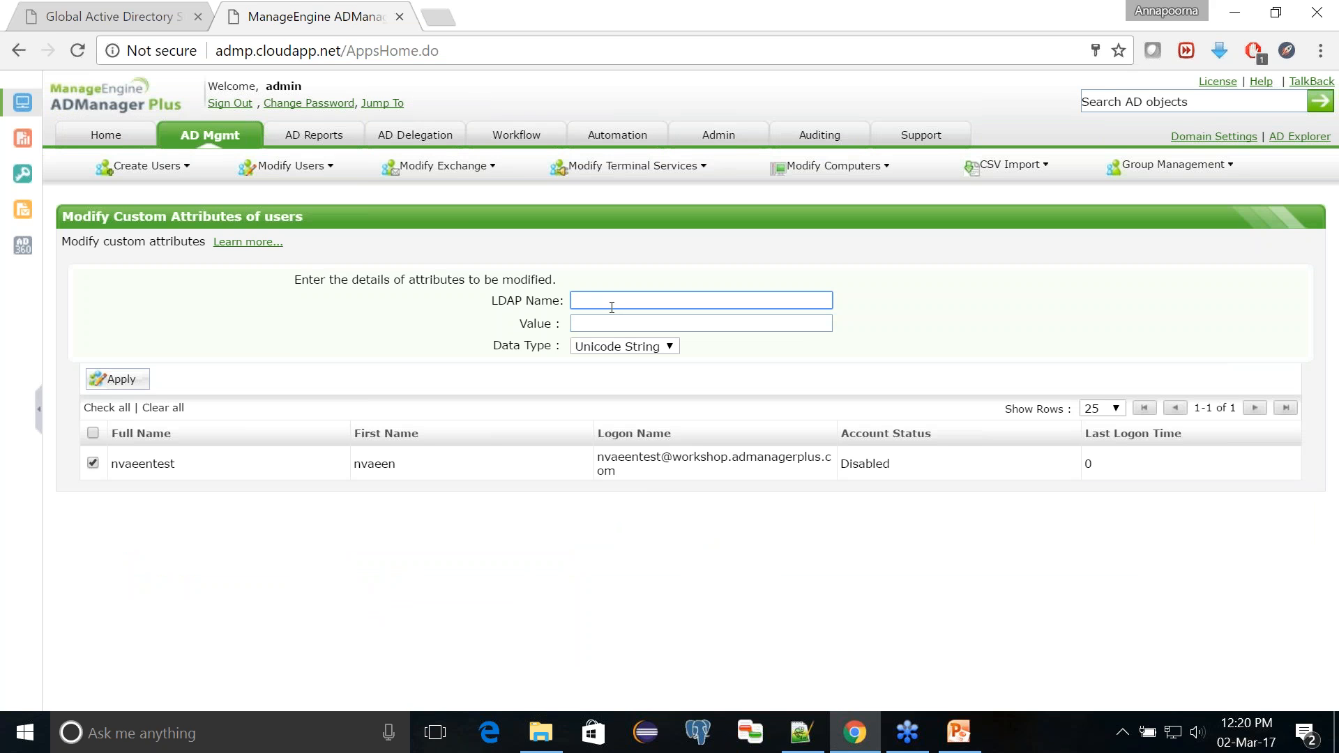
text(employeeId)
click(606, 326)
text(1234)
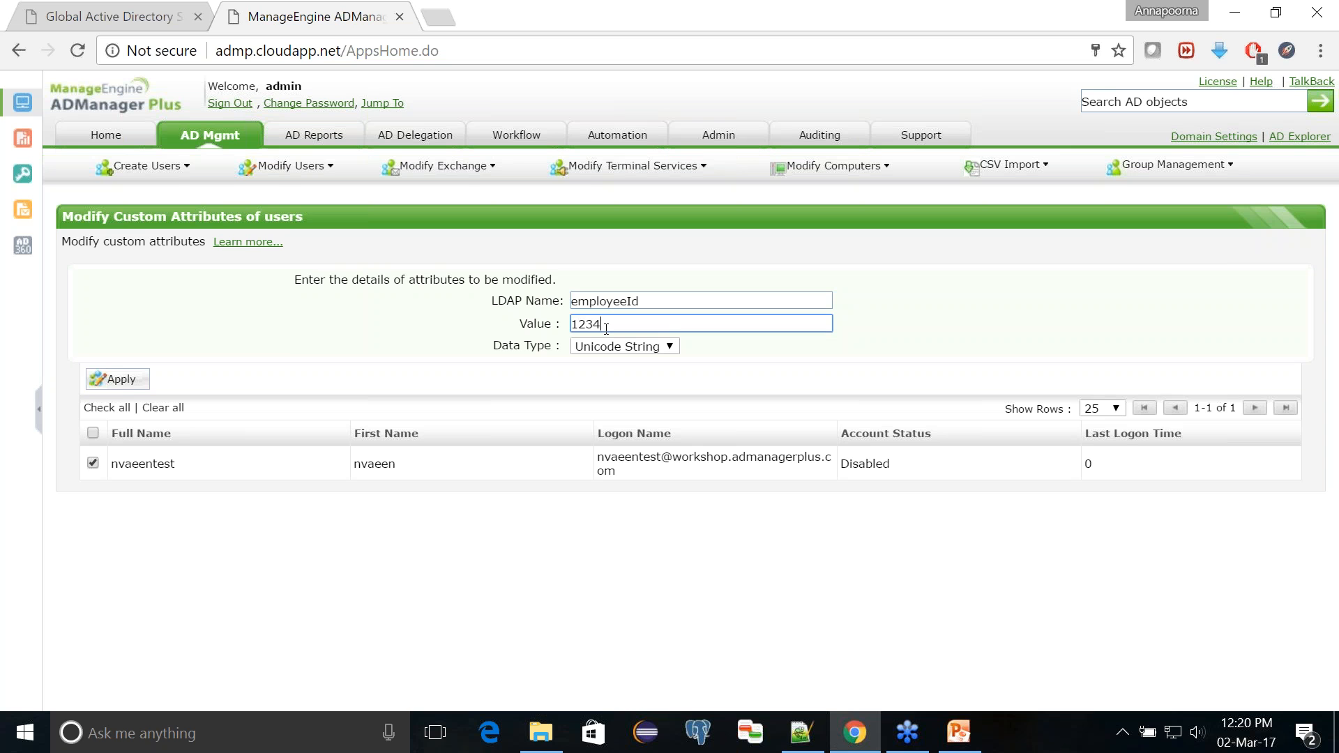
click(125, 385)
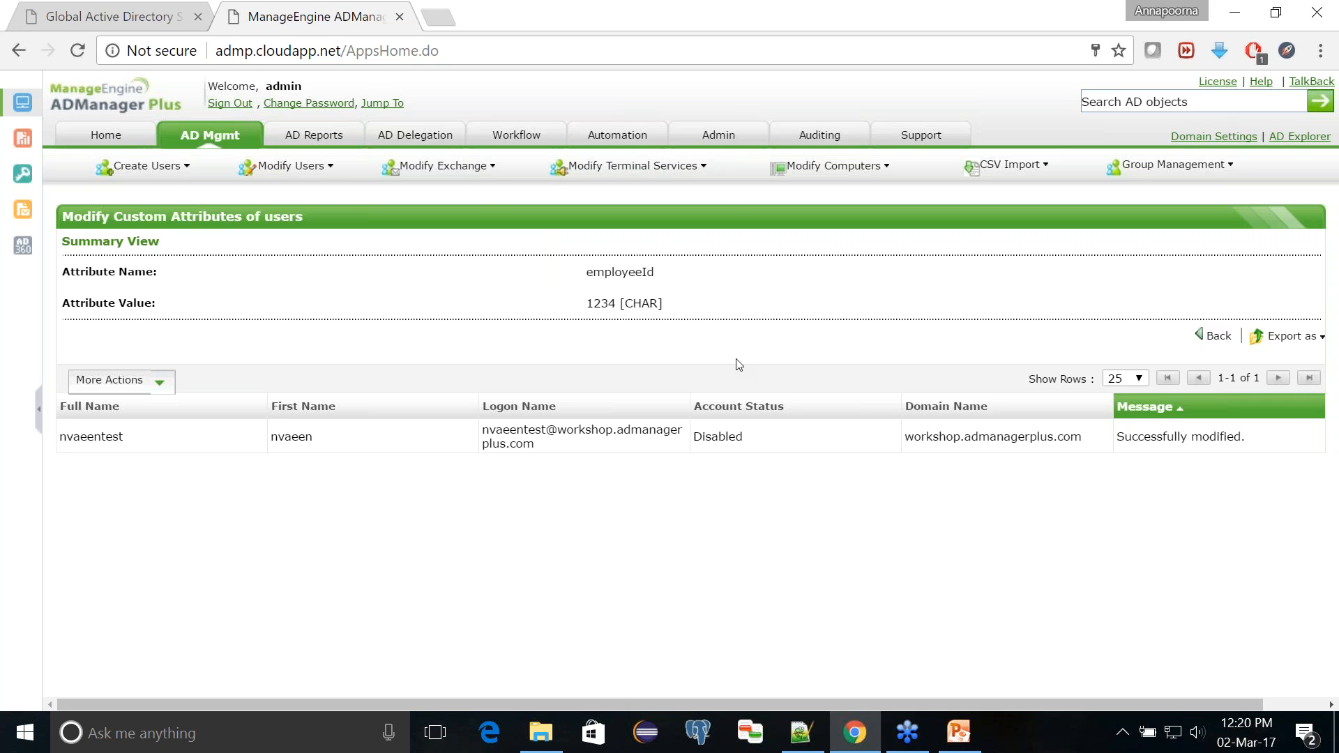
Step: Open the LDAP Attributes customization in the admin settings and start a new custom attribute
click(718, 137)
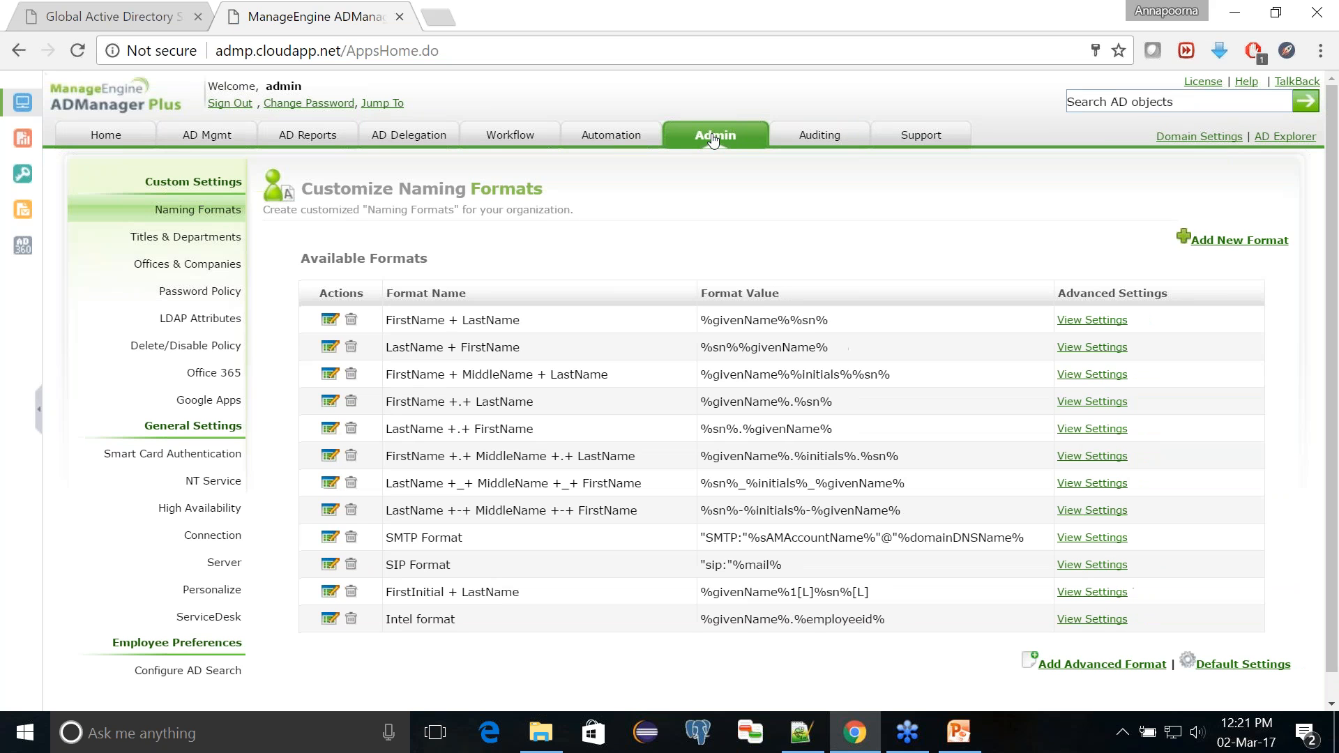
click(220, 319)
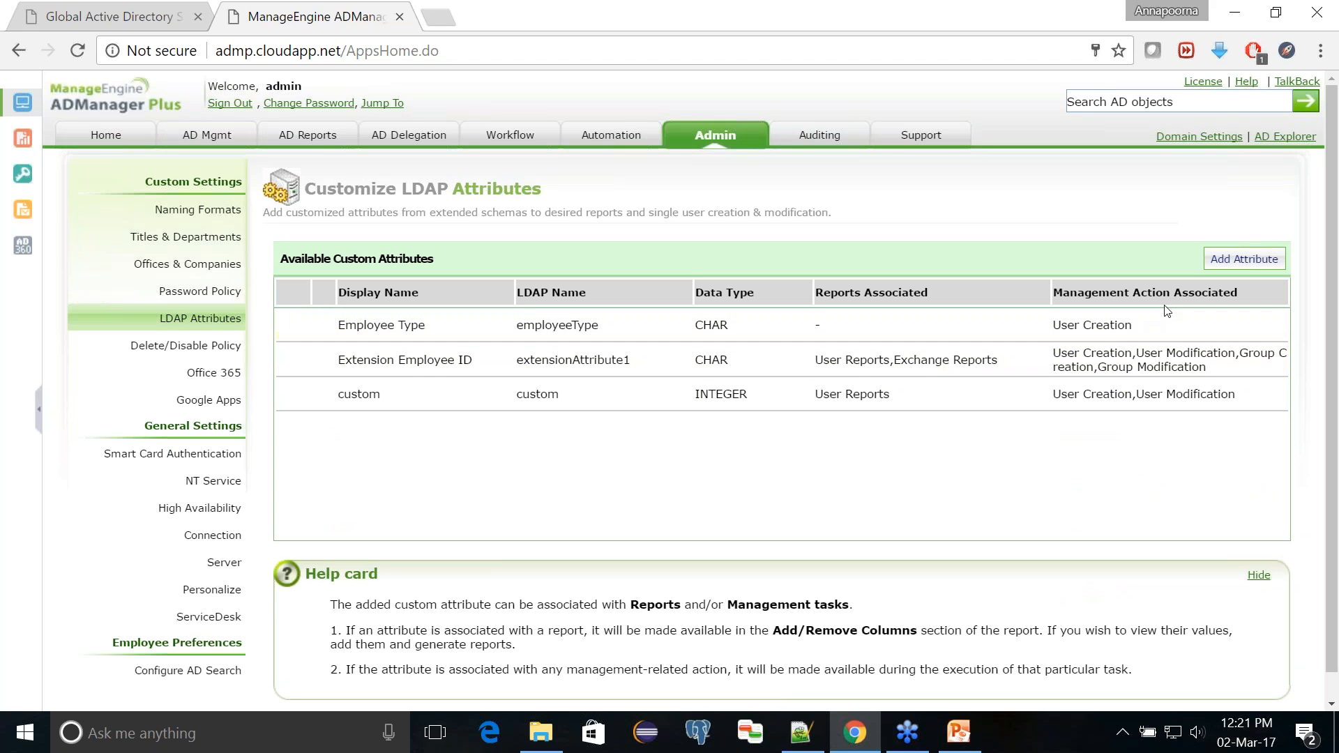
click(1253, 257)
Step: Name the custom attribute Employee type and set its LDAP name to employeeType
click(821, 357)
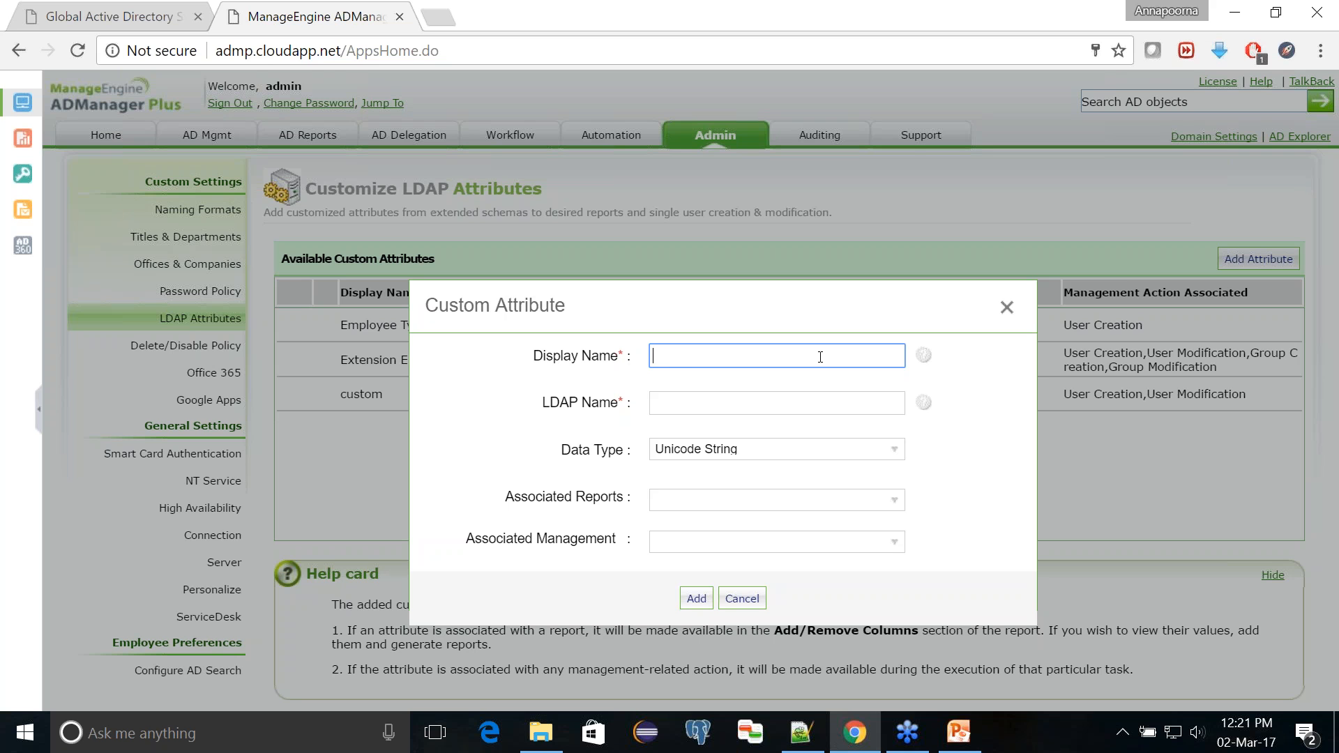
text(Employee type)
click(745, 413)
text(employye)
key(BackSpace)
key(BackSpace)
text(eeType)
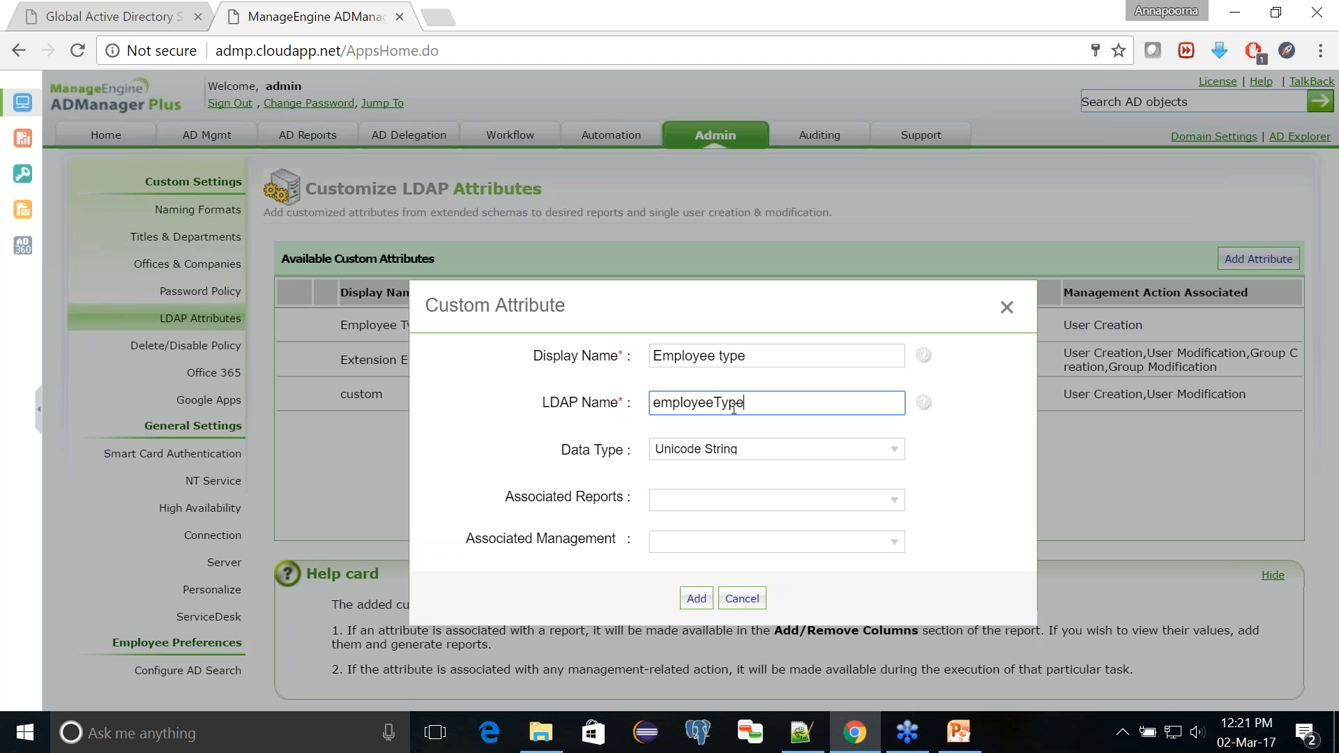
Step: Keep Unicode String as the data type, associate the custom attribute with User reports, and try to add it
click(707, 450)
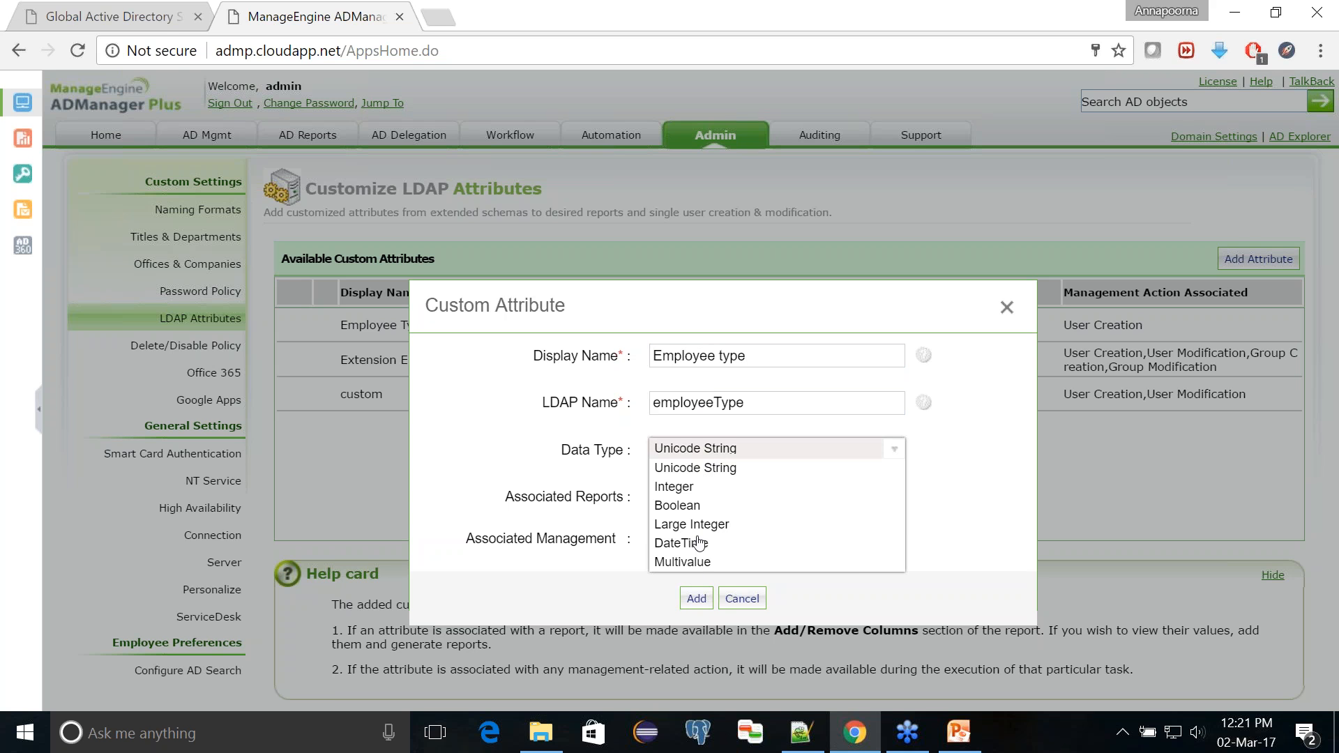
click(744, 450)
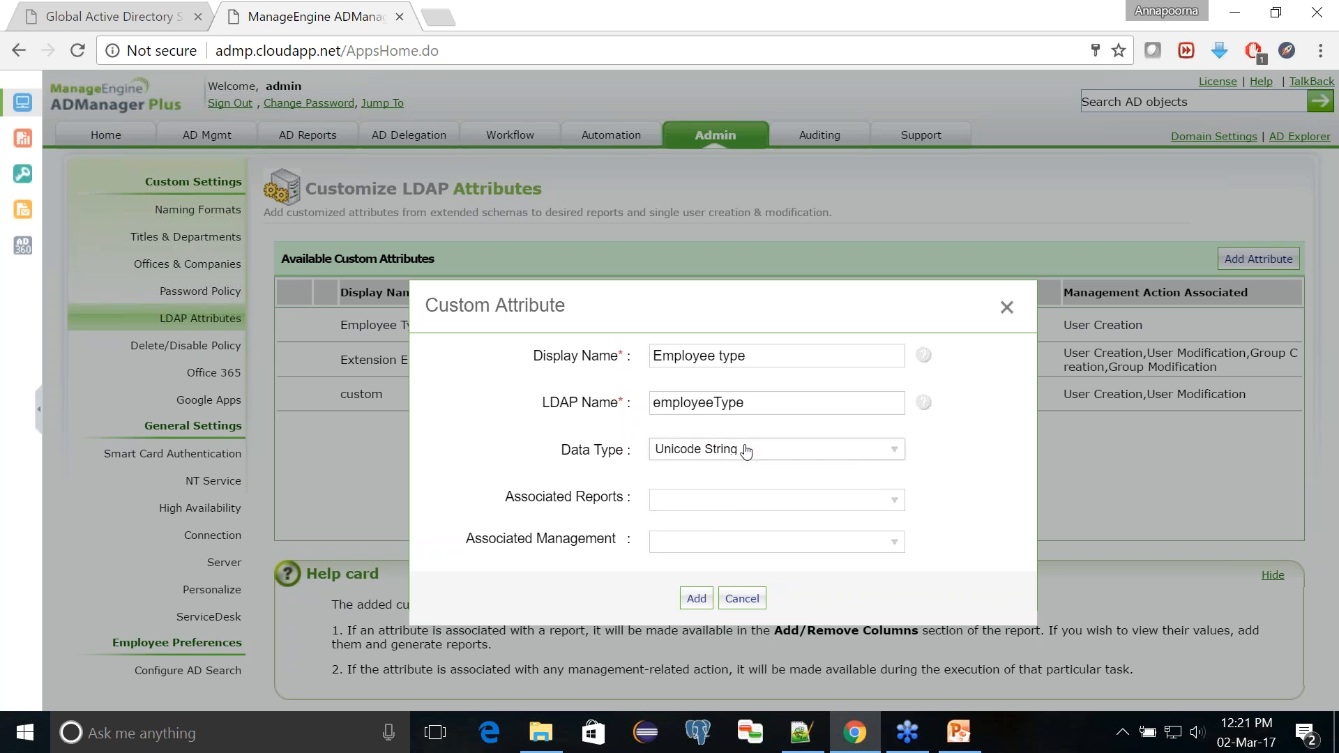
click(718, 509)
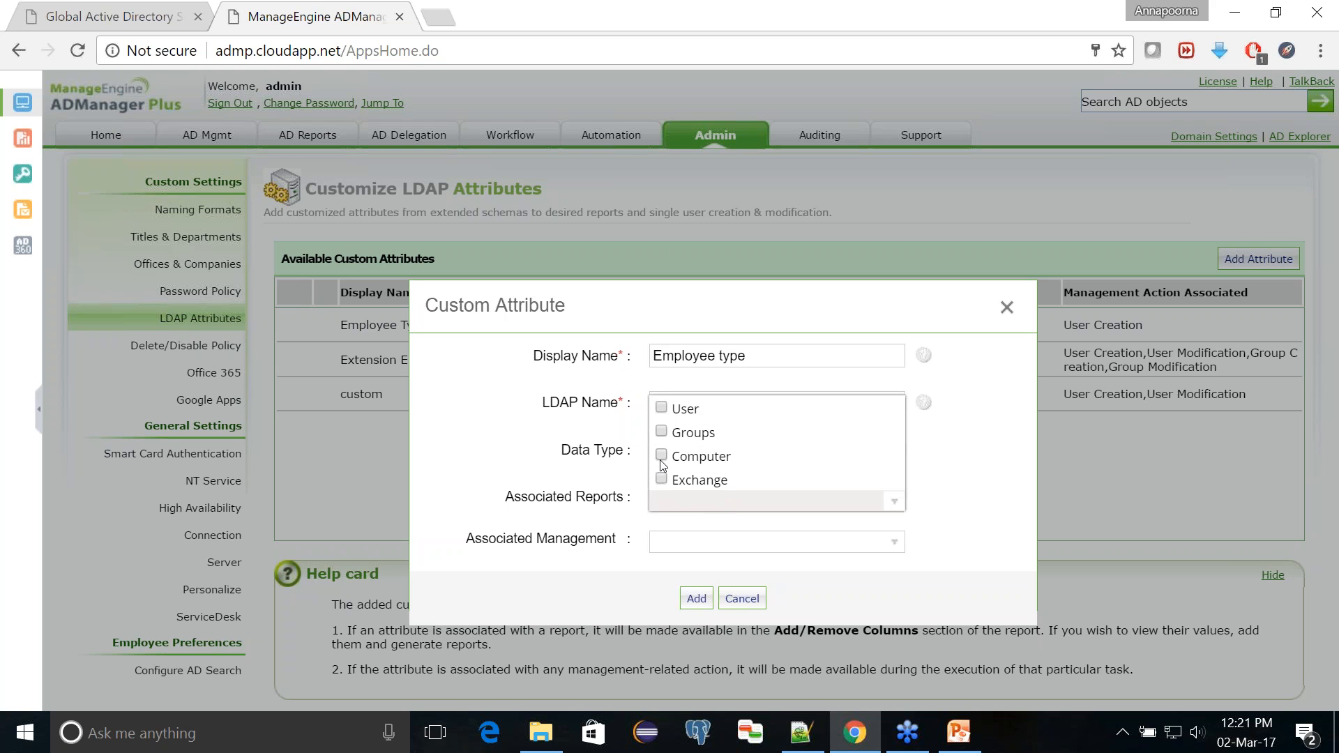
click(662, 409)
click(697, 502)
click(698, 597)
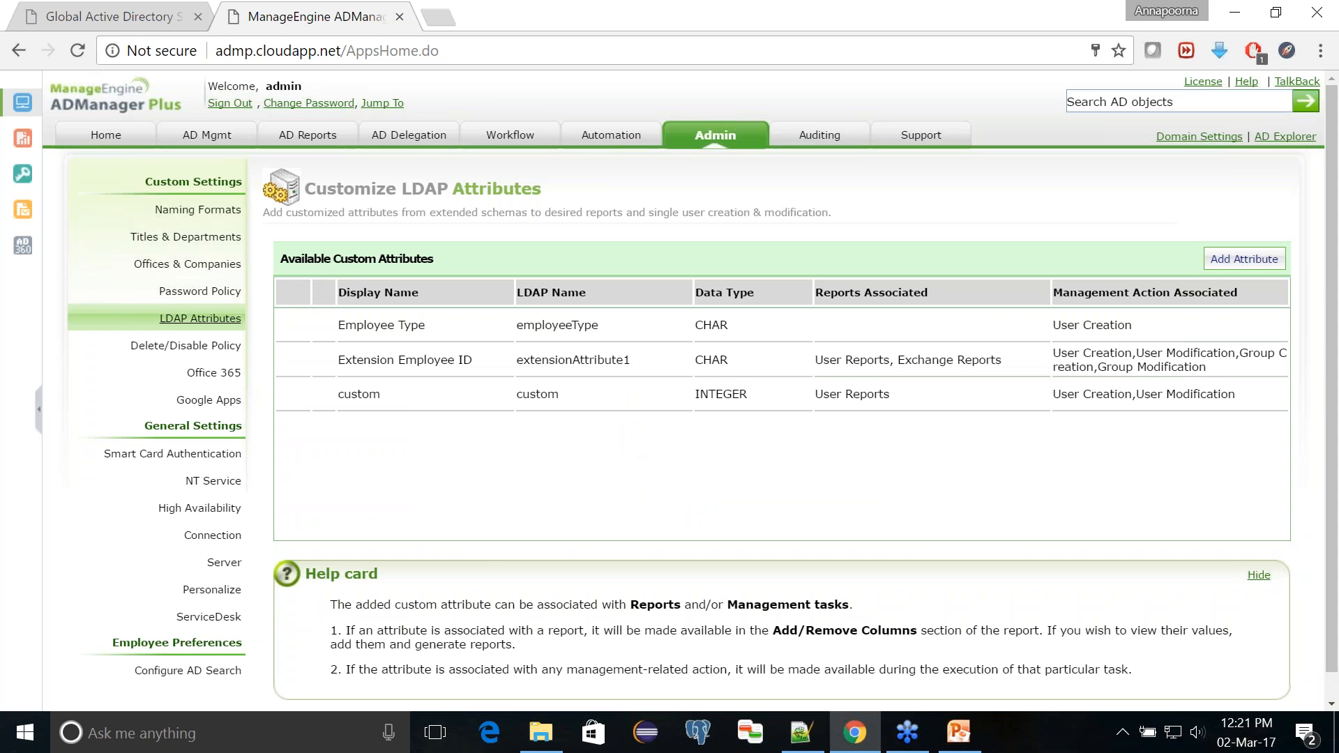
click(203, 319)
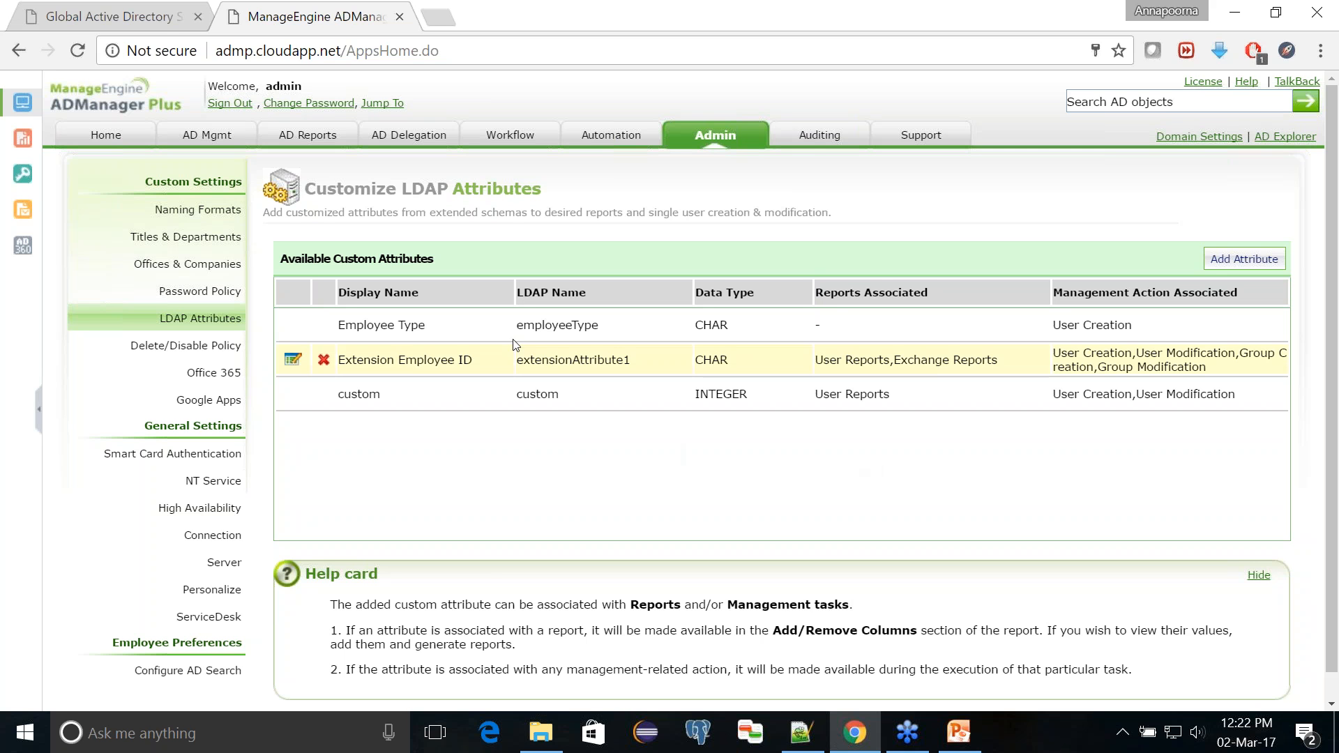
click(286, 142)
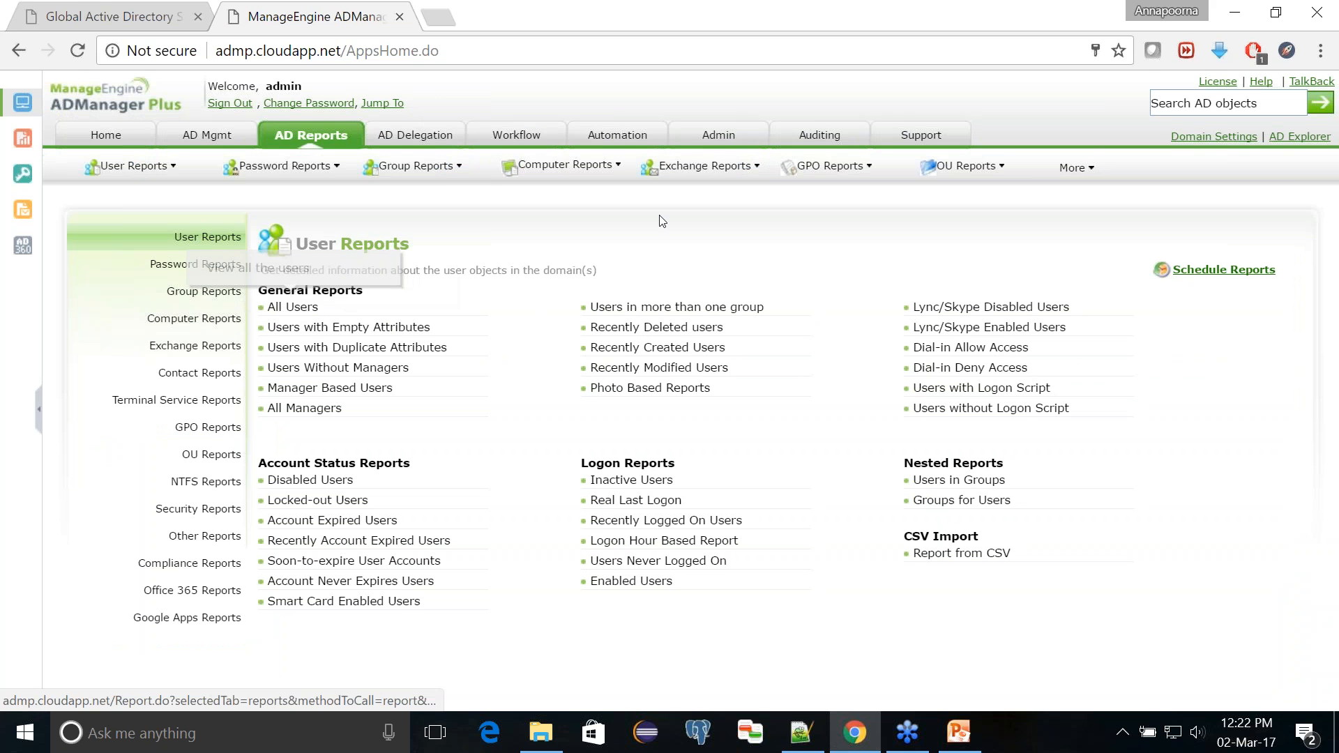
click(719, 135)
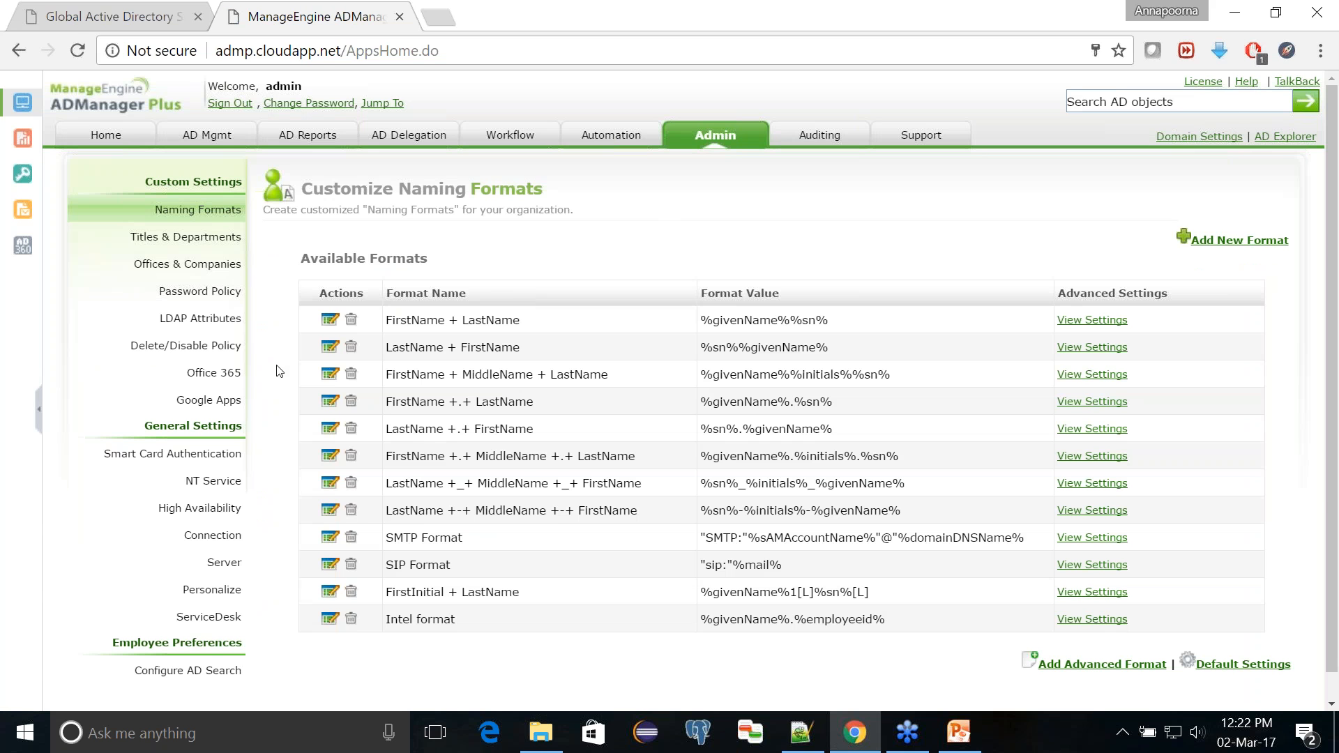
click(209, 320)
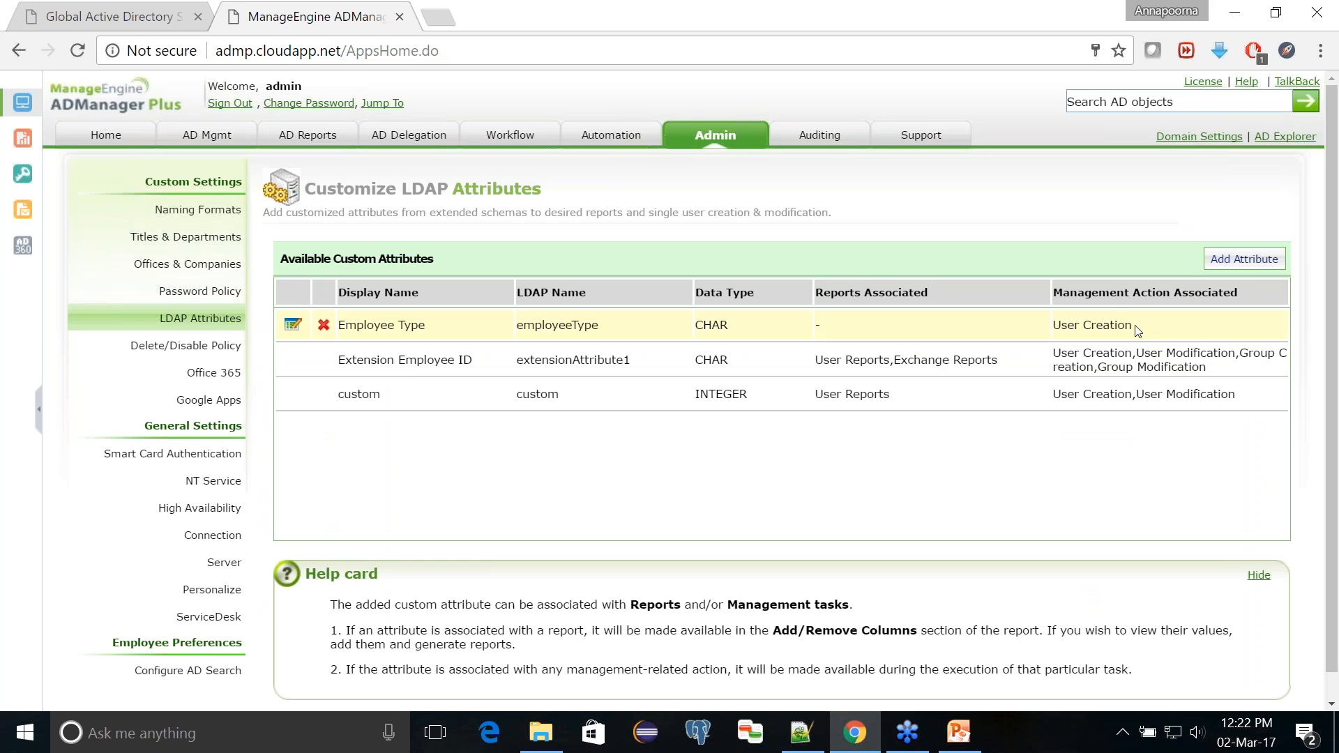
Step: Edit the Employee Type custom attribute, associate it with User reports, and update it
drag(1133, 326, 1055, 325)
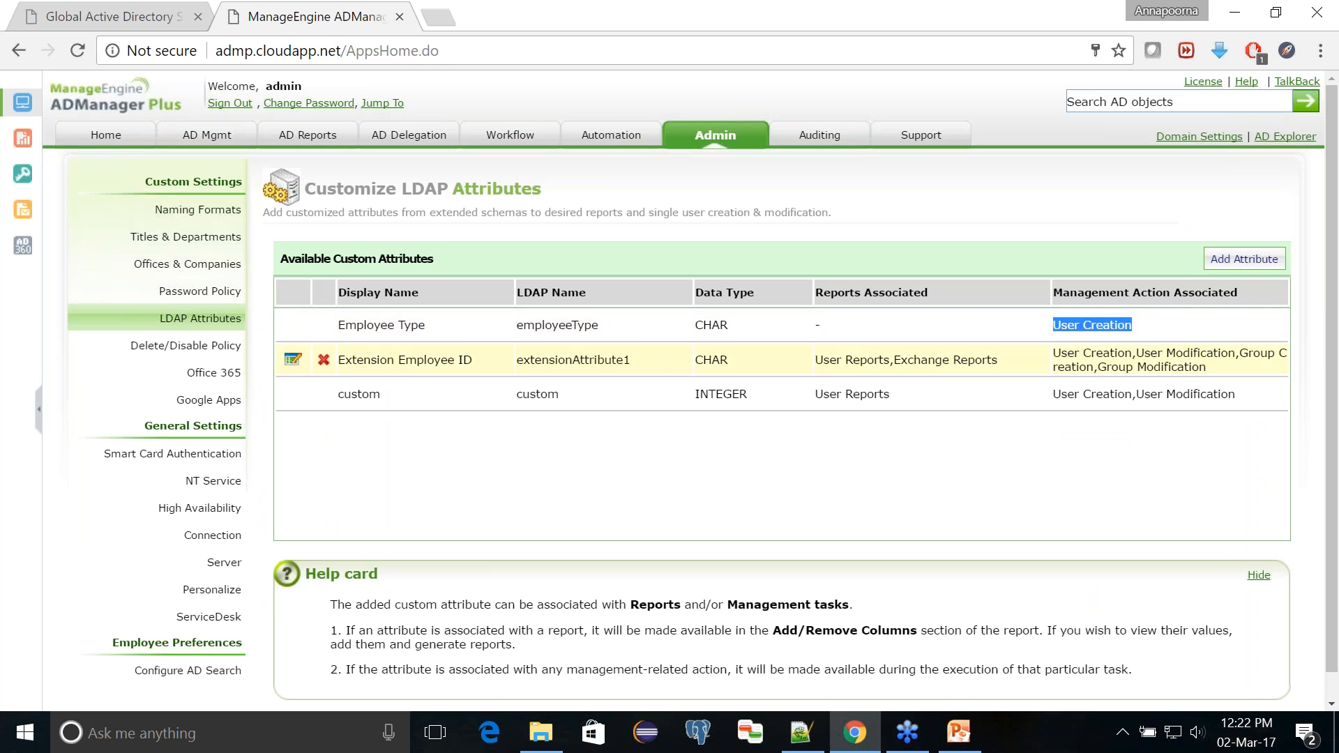
click(290, 326)
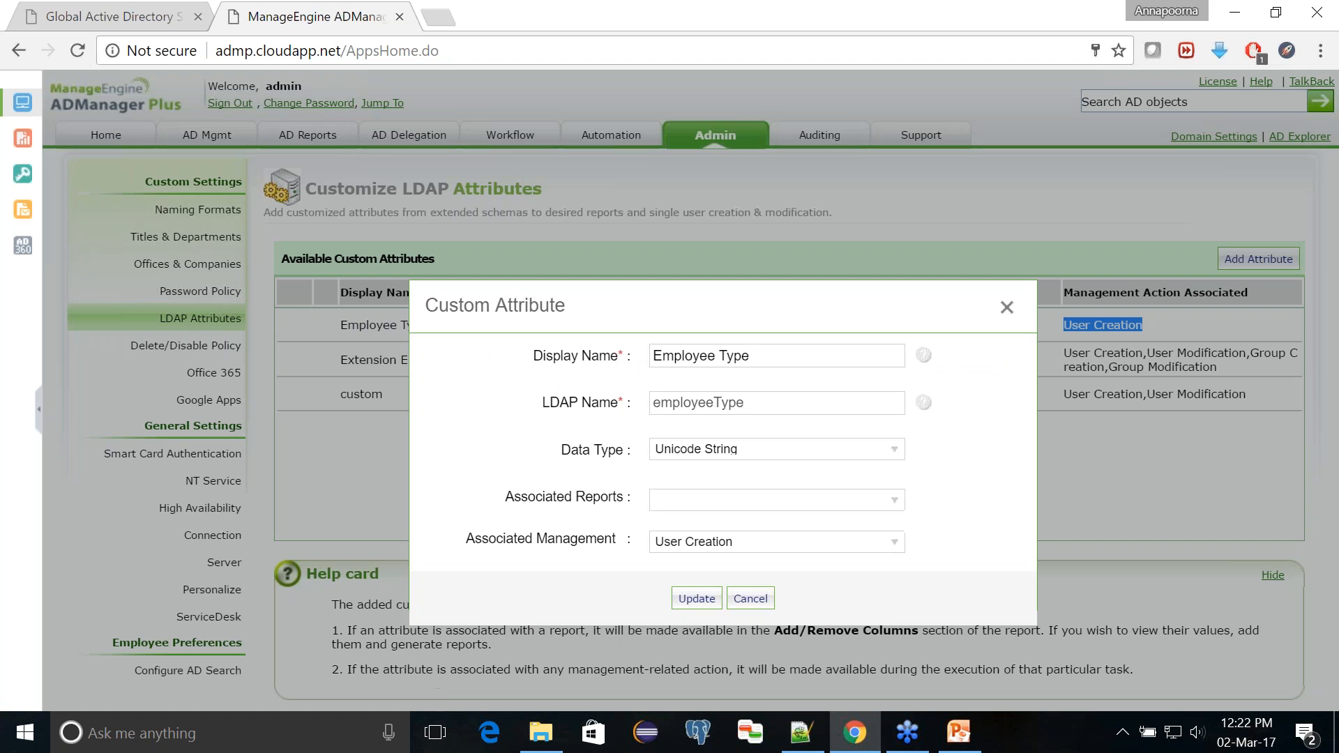
click(709, 510)
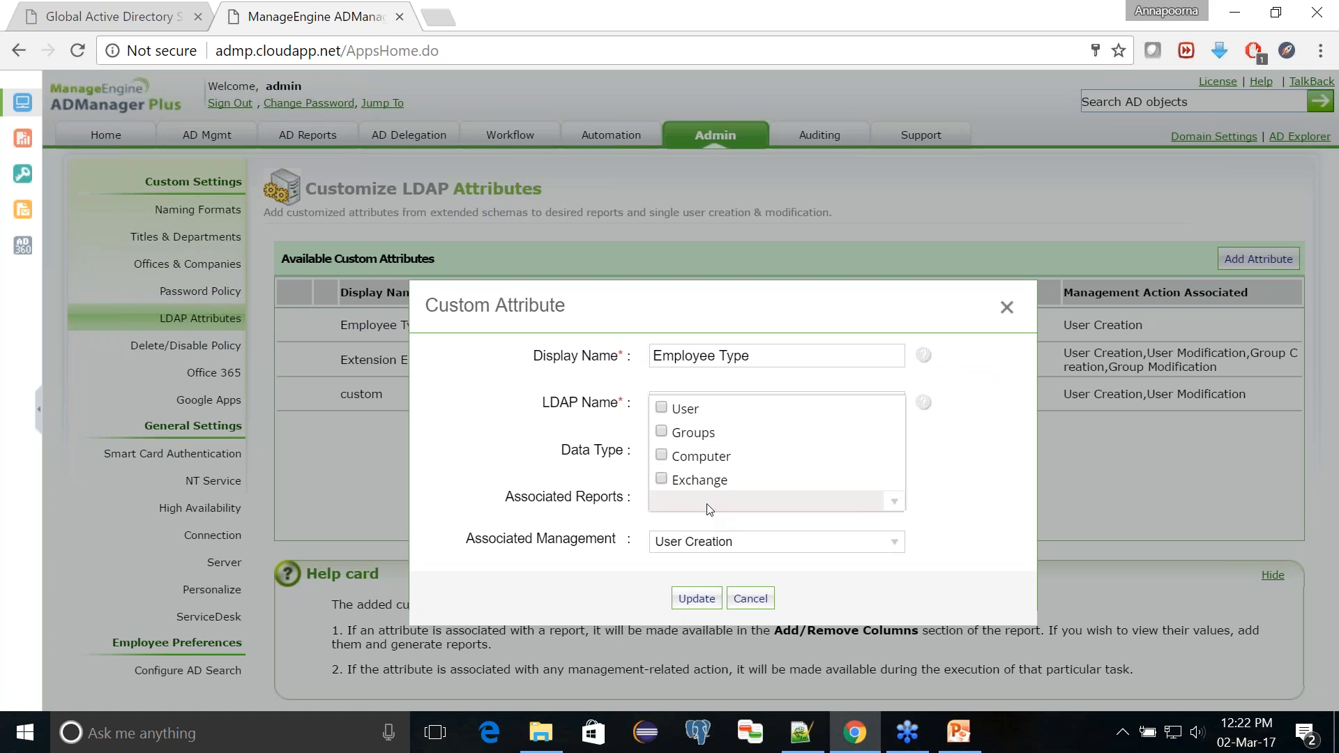
click(662, 410)
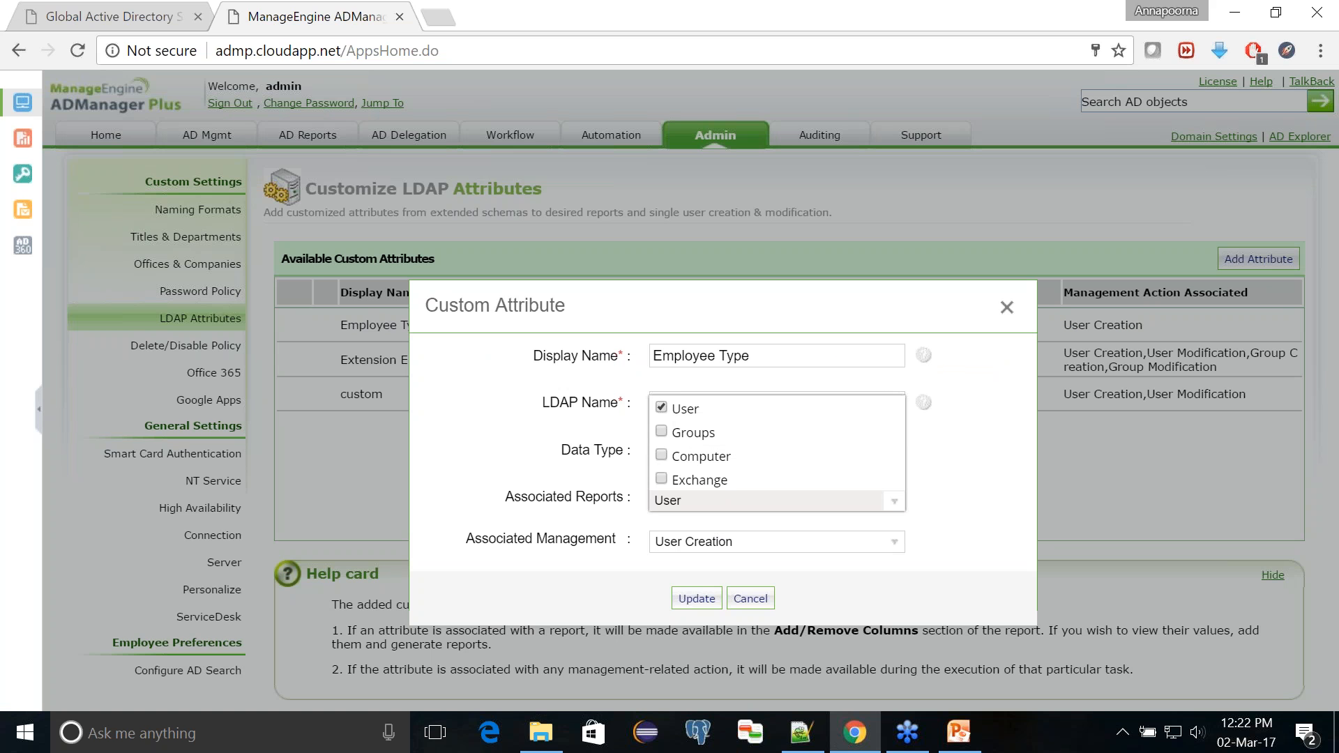
click(700, 599)
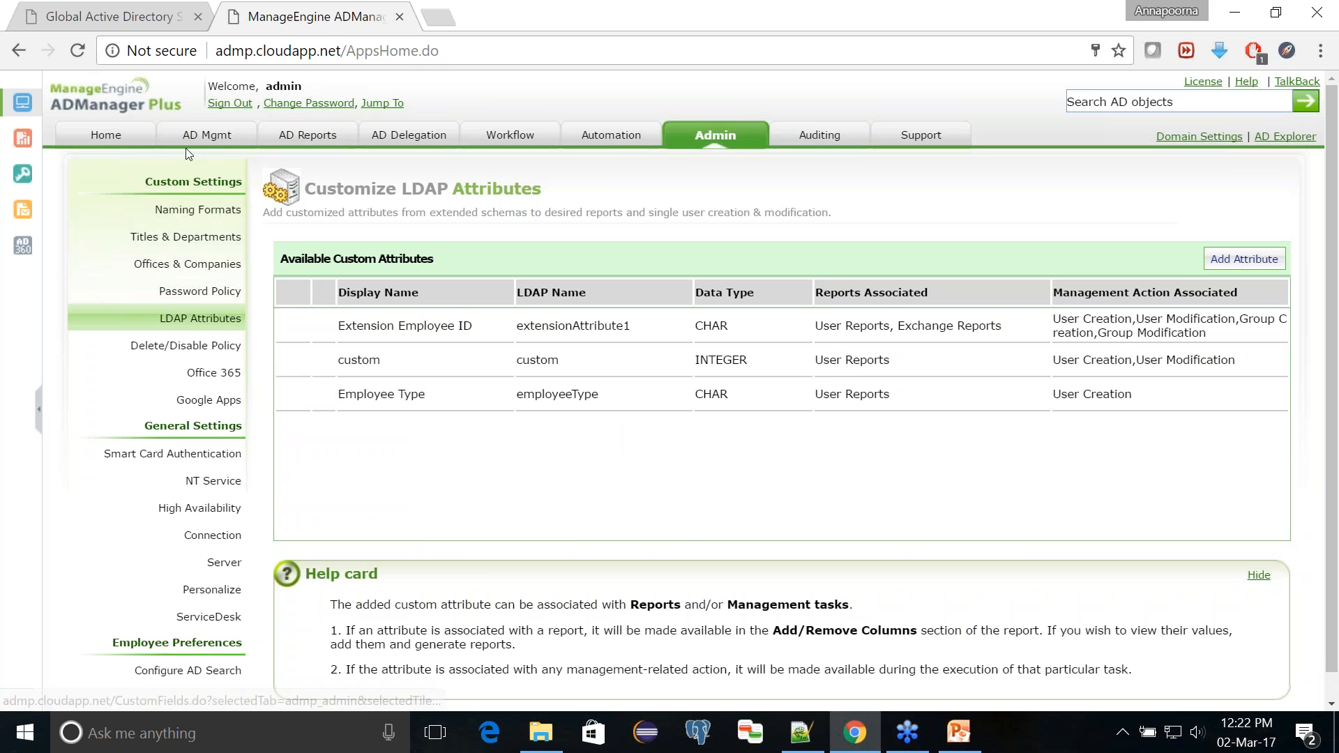
Step: Generate the All Users report for the workshop.admanagerplus.com domain
click(312, 139)
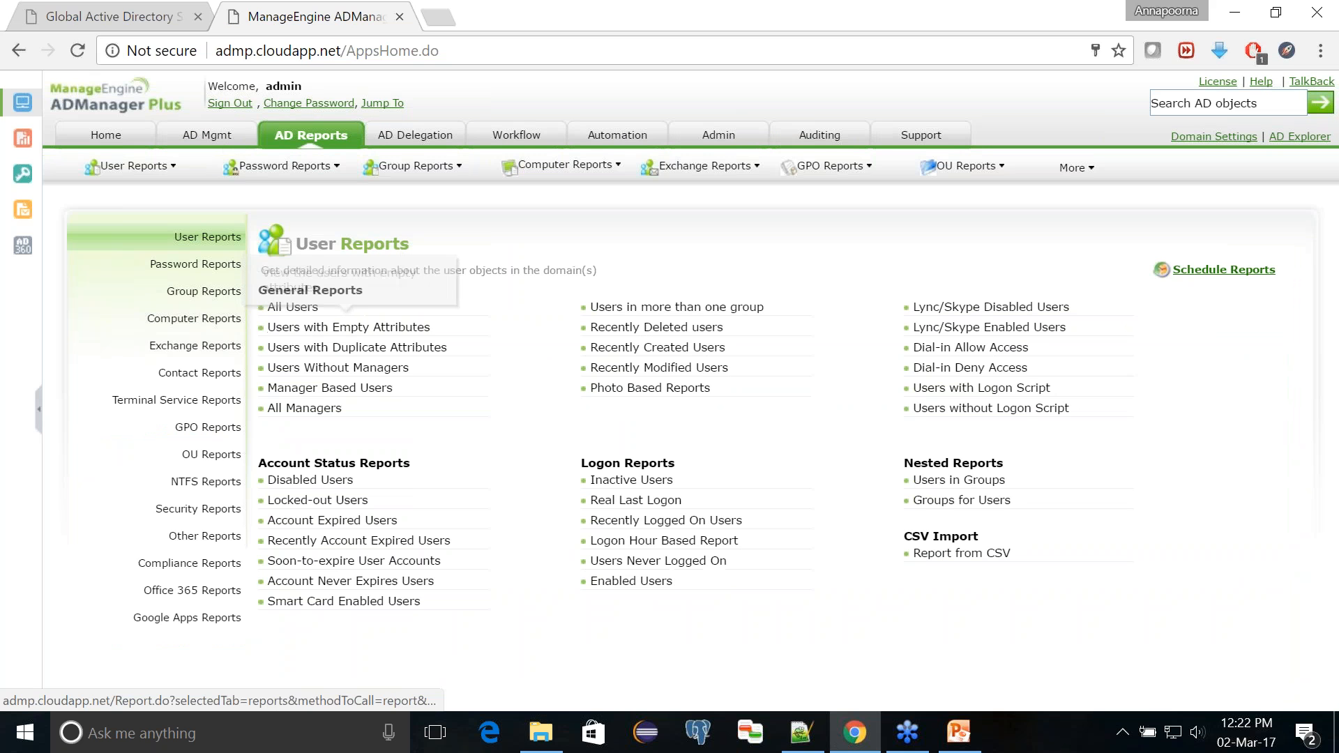
click(293, 308)
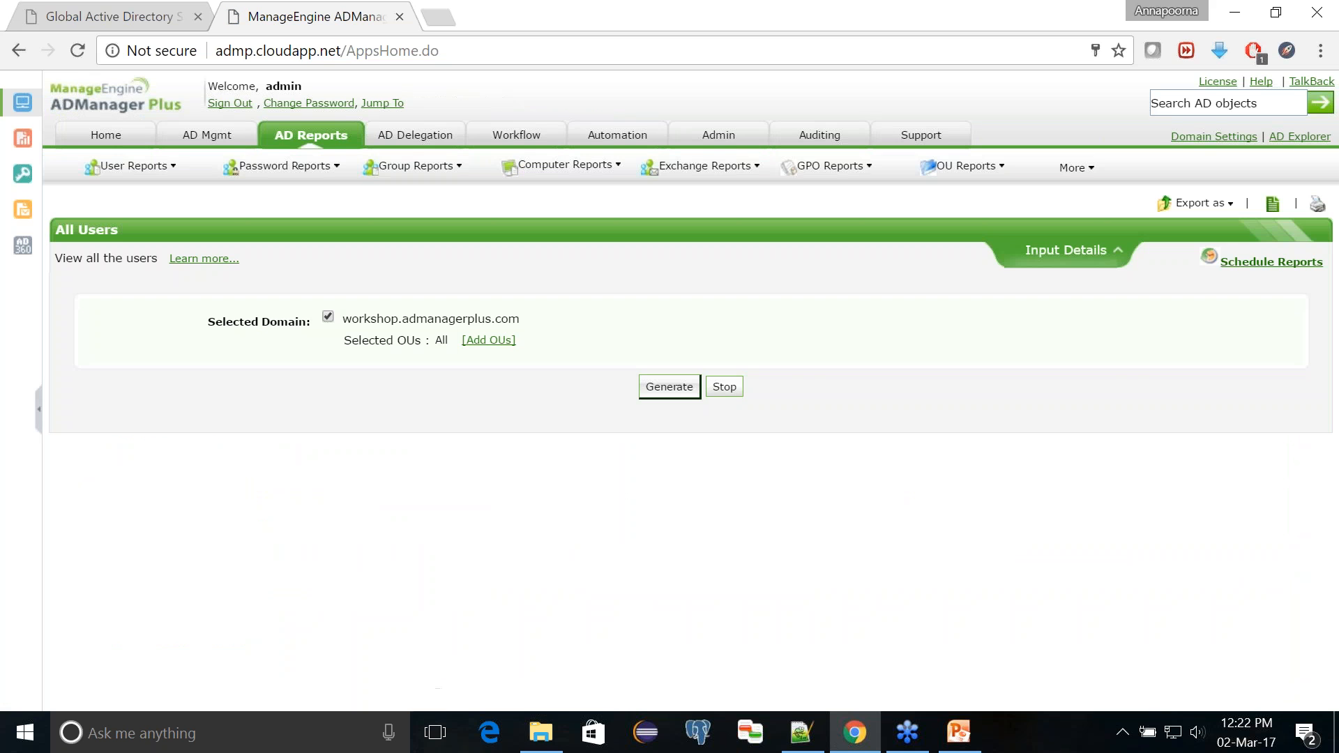
click(642, 390)
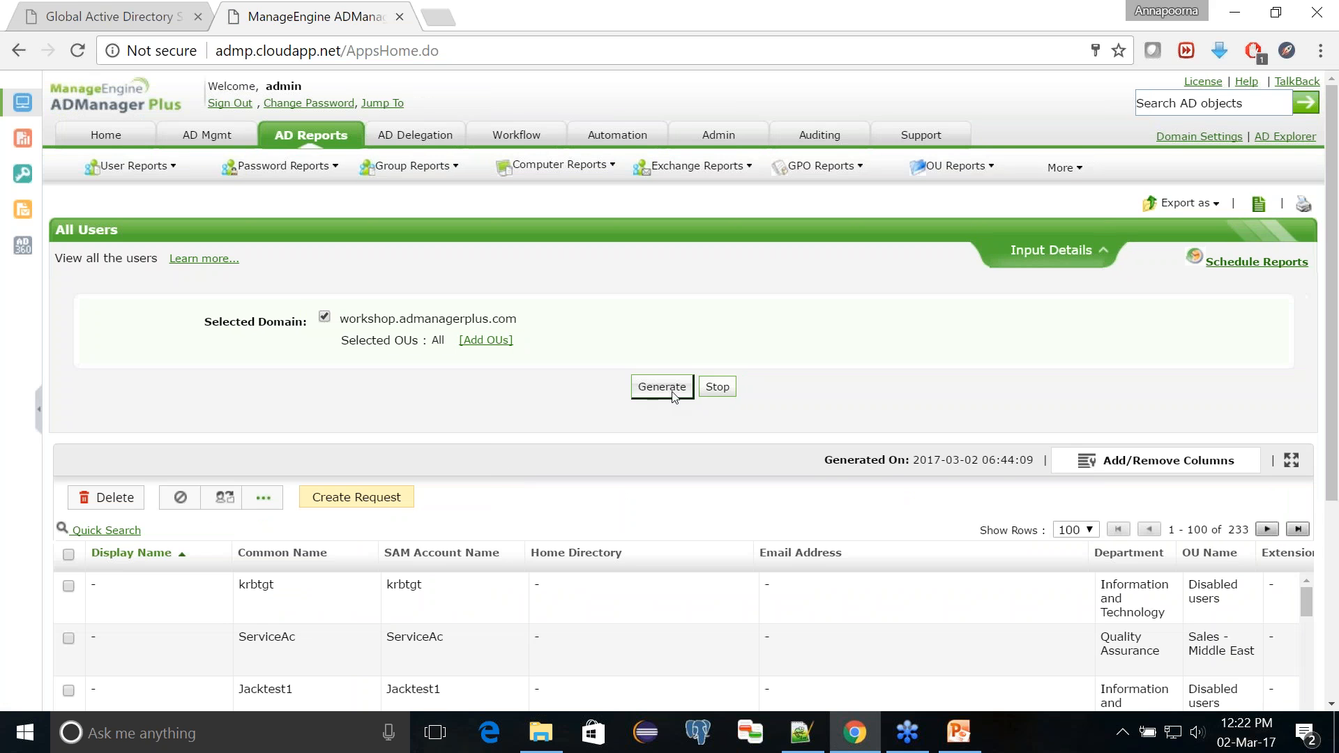
scroll(577, 487, down, 4)
scroll(754, 383, up, 4)
Step: Add the Employee Type attribute as a column in the All Users report
click(1139, 464)
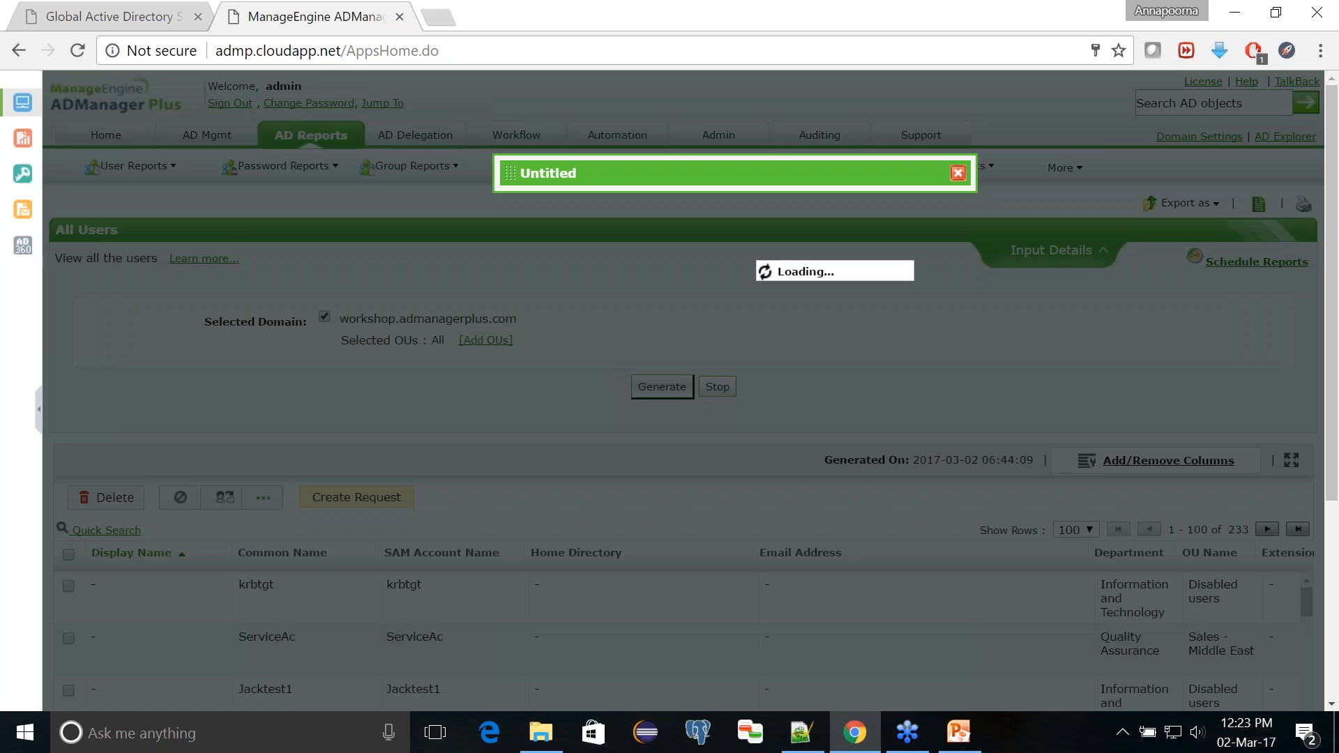
click(602, 340)
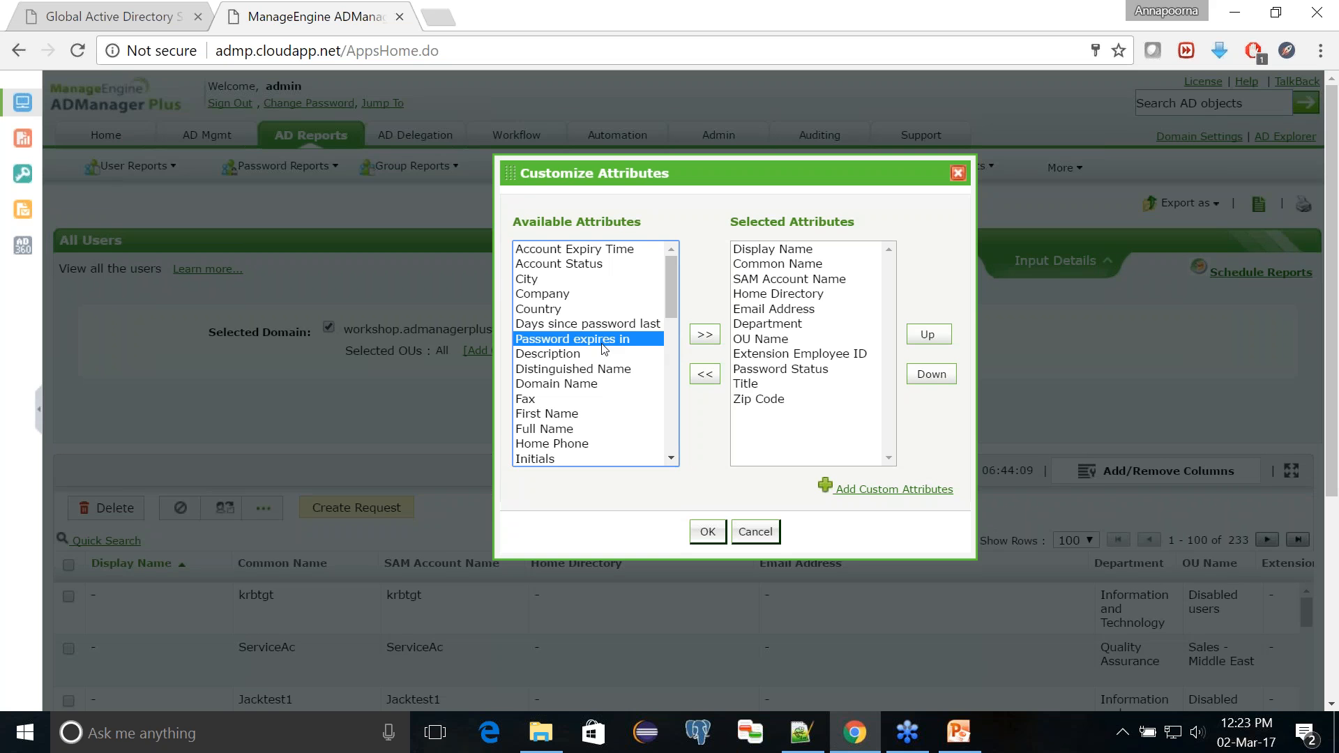
key(Page_Down)
key(Page_Down)
key(Page_Down)
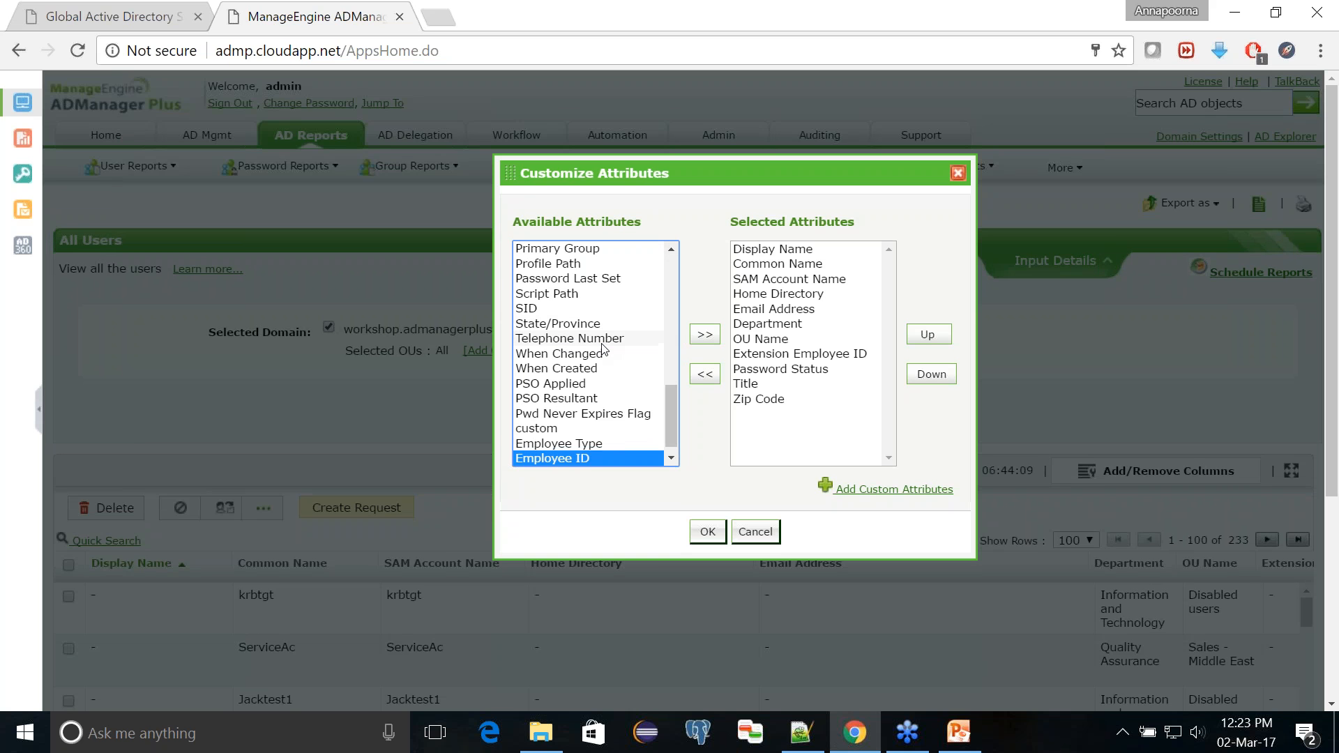
click(608, 441)
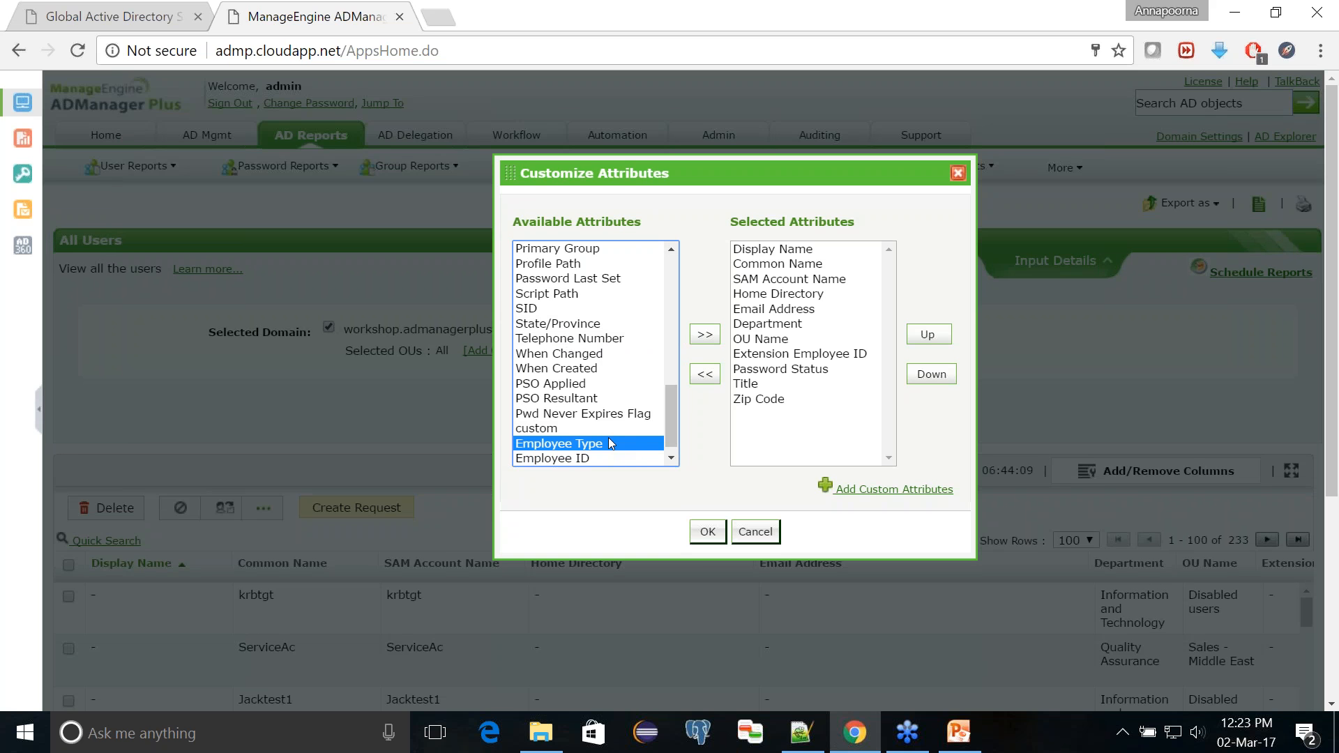
click(705, 334)
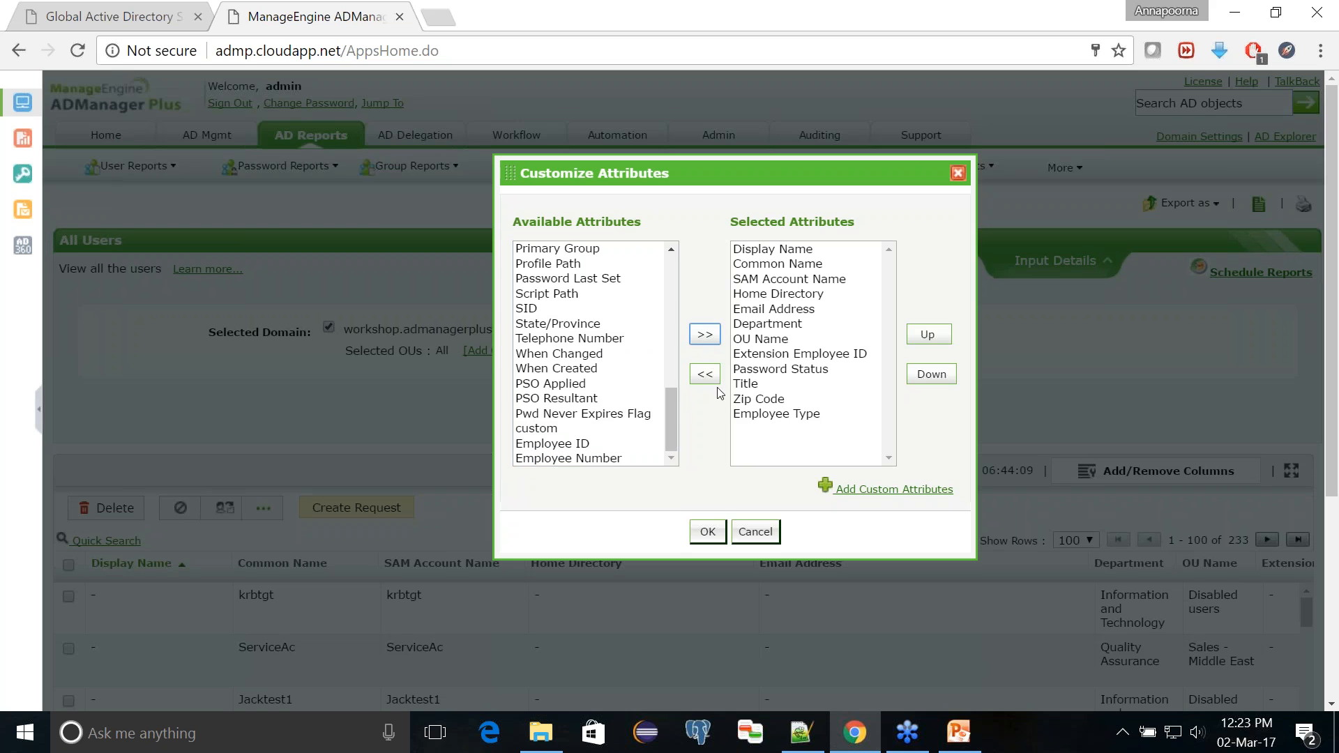
click(709, 533)
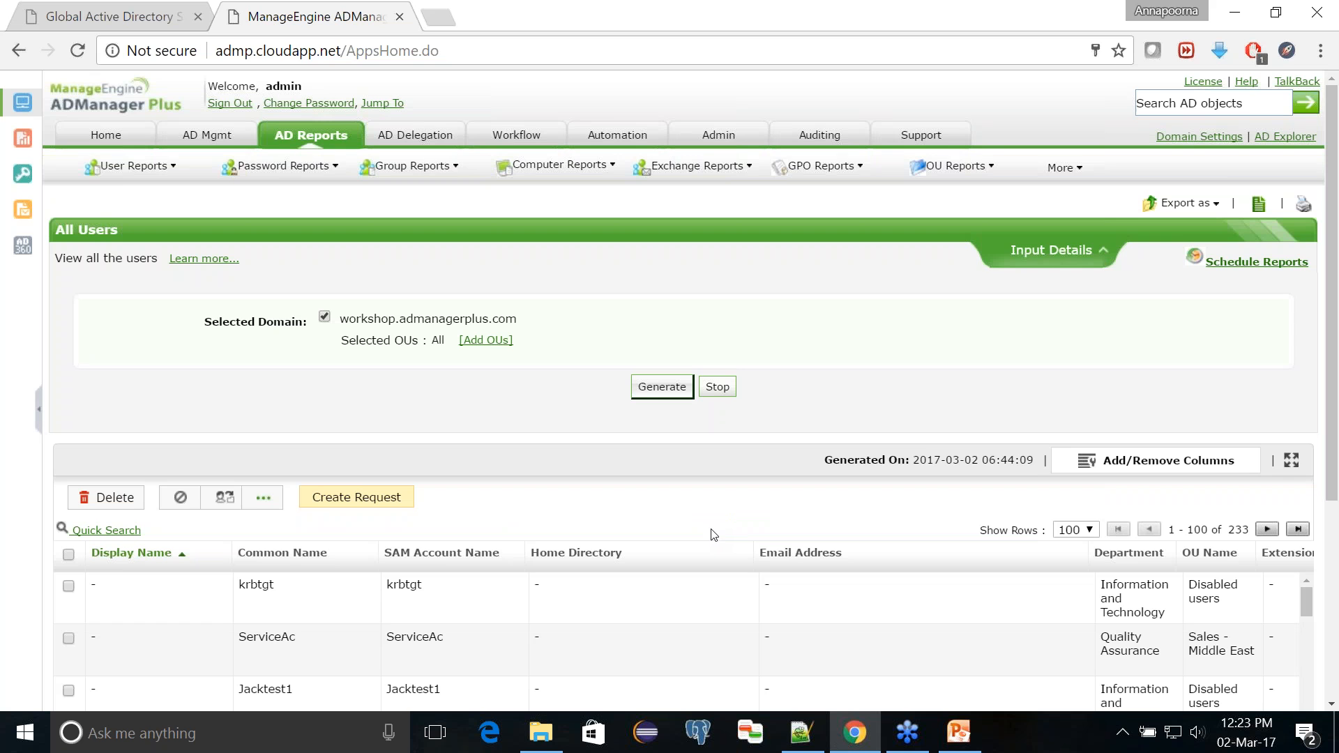
Step: Examine the Employee Type column in the All Users report and review the available export formats
scroll(714, 535, down, 4)
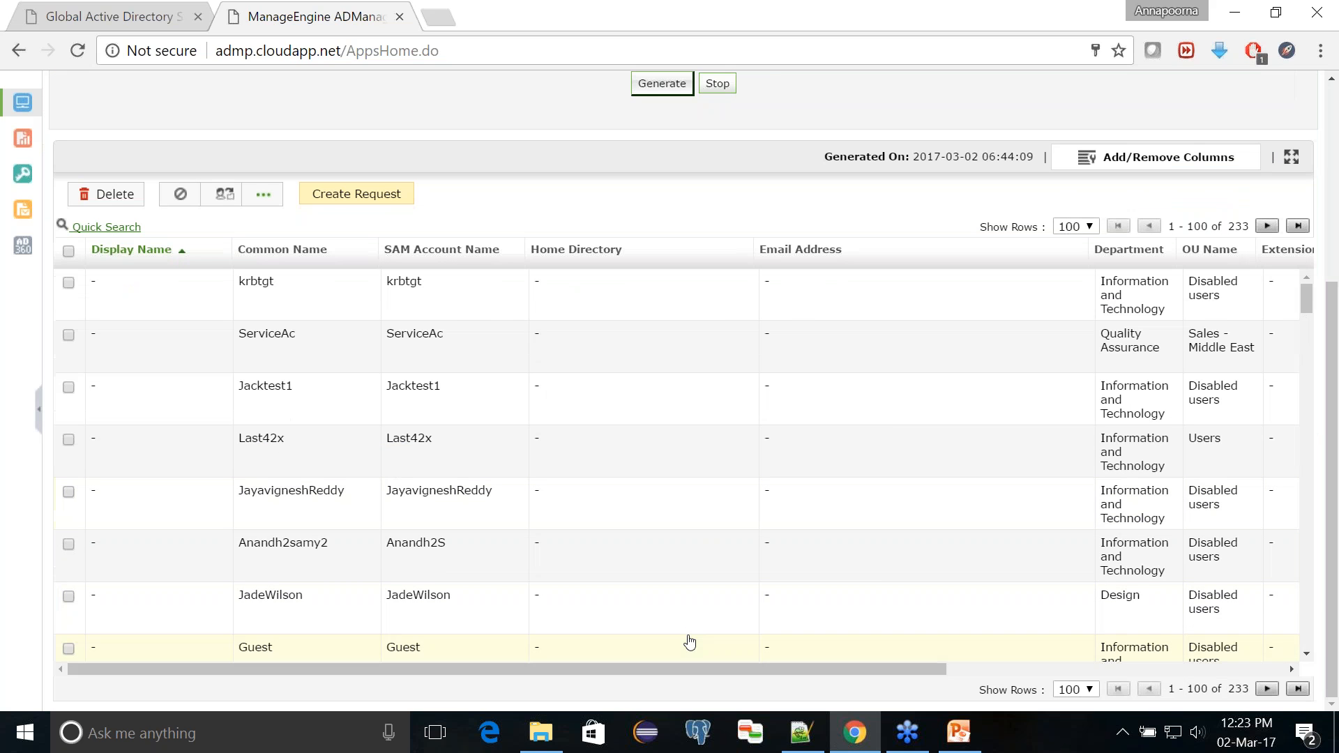
drag(693, 671, 1114, 712)
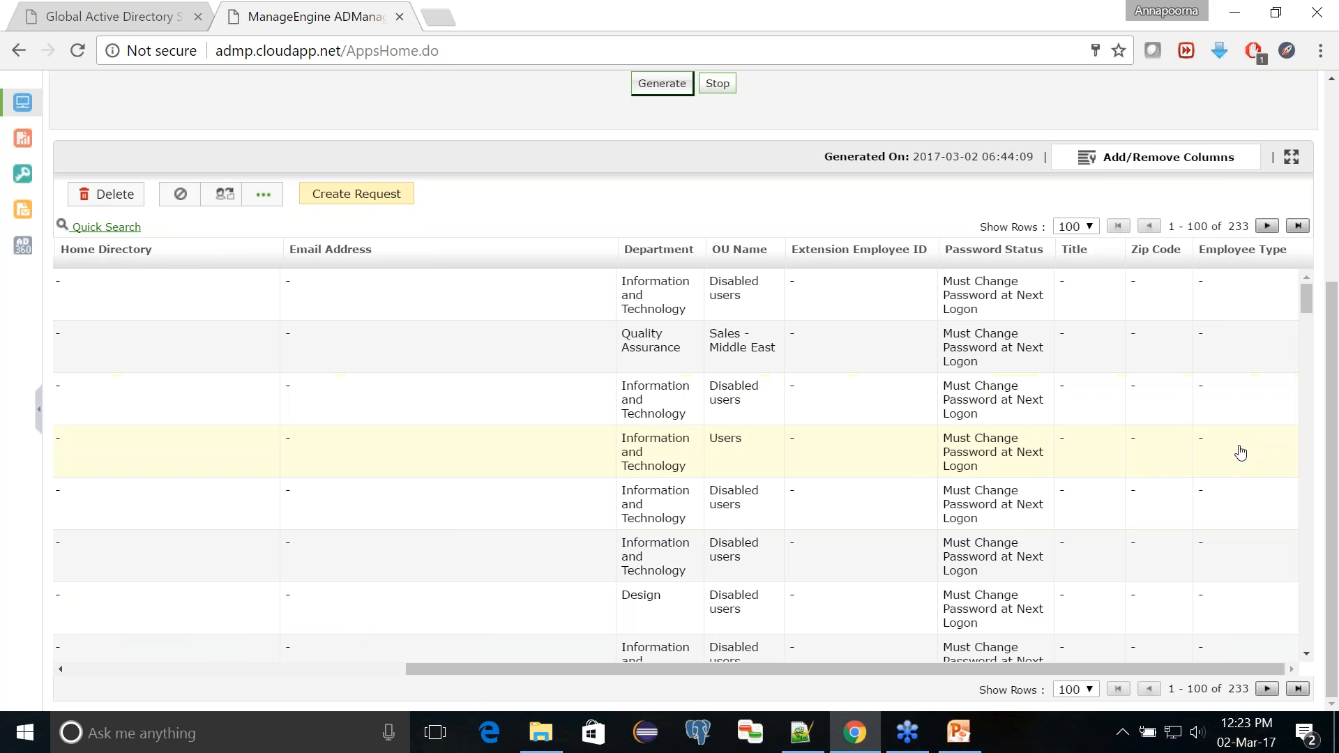
scroll(991, 417, up, 2)
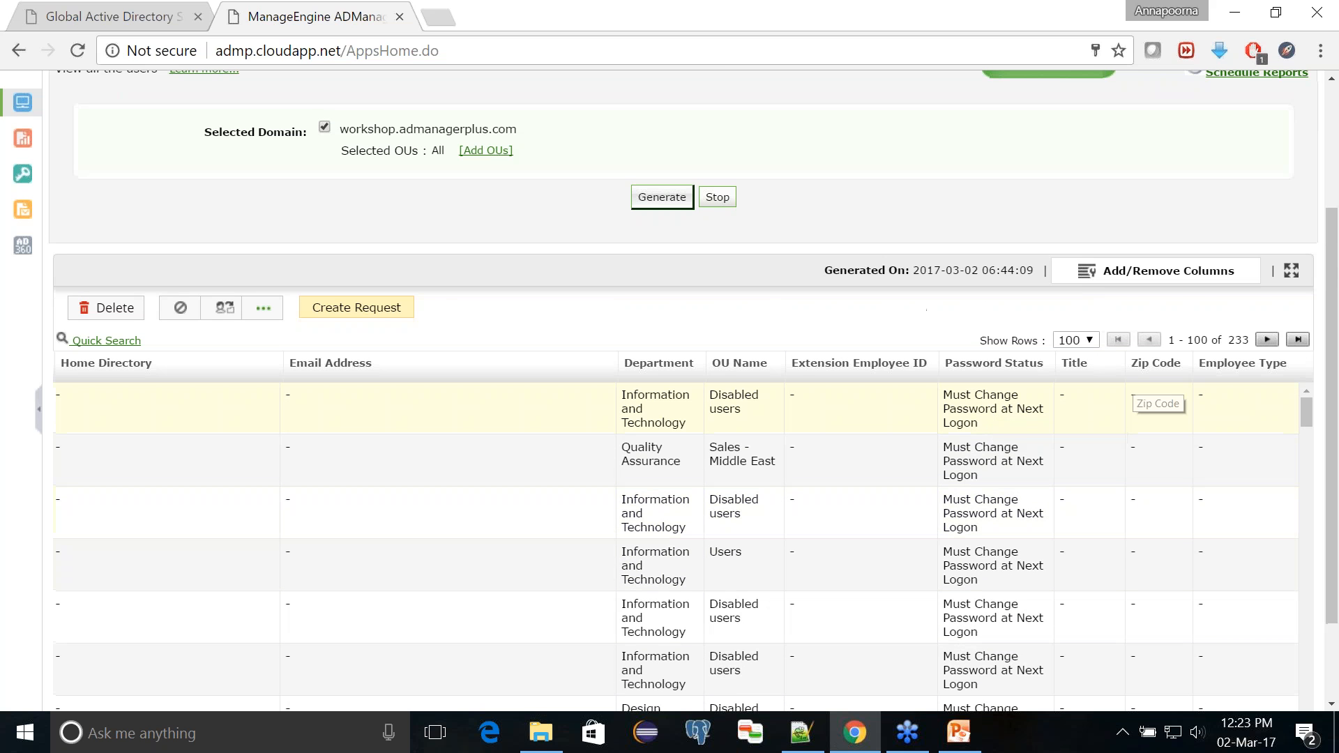
scroll(1211, 408, up, 3)
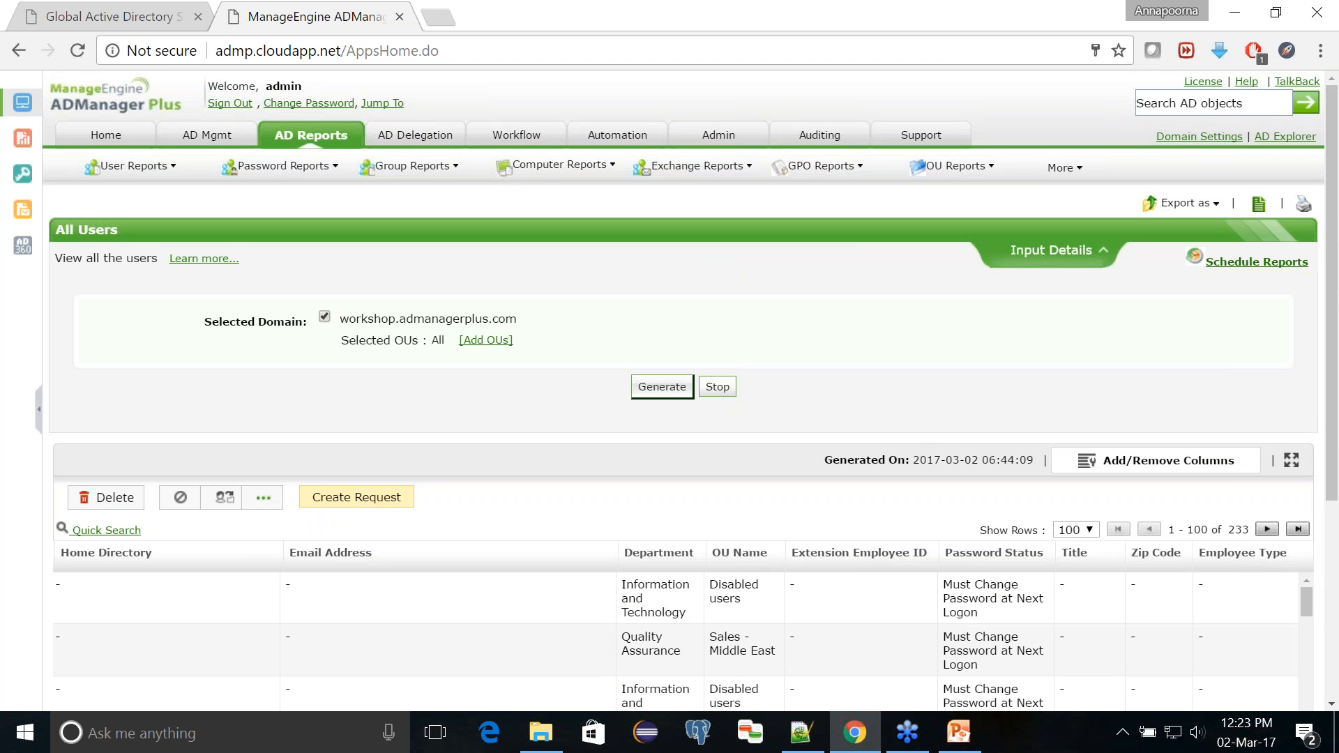
click(1182, 204)
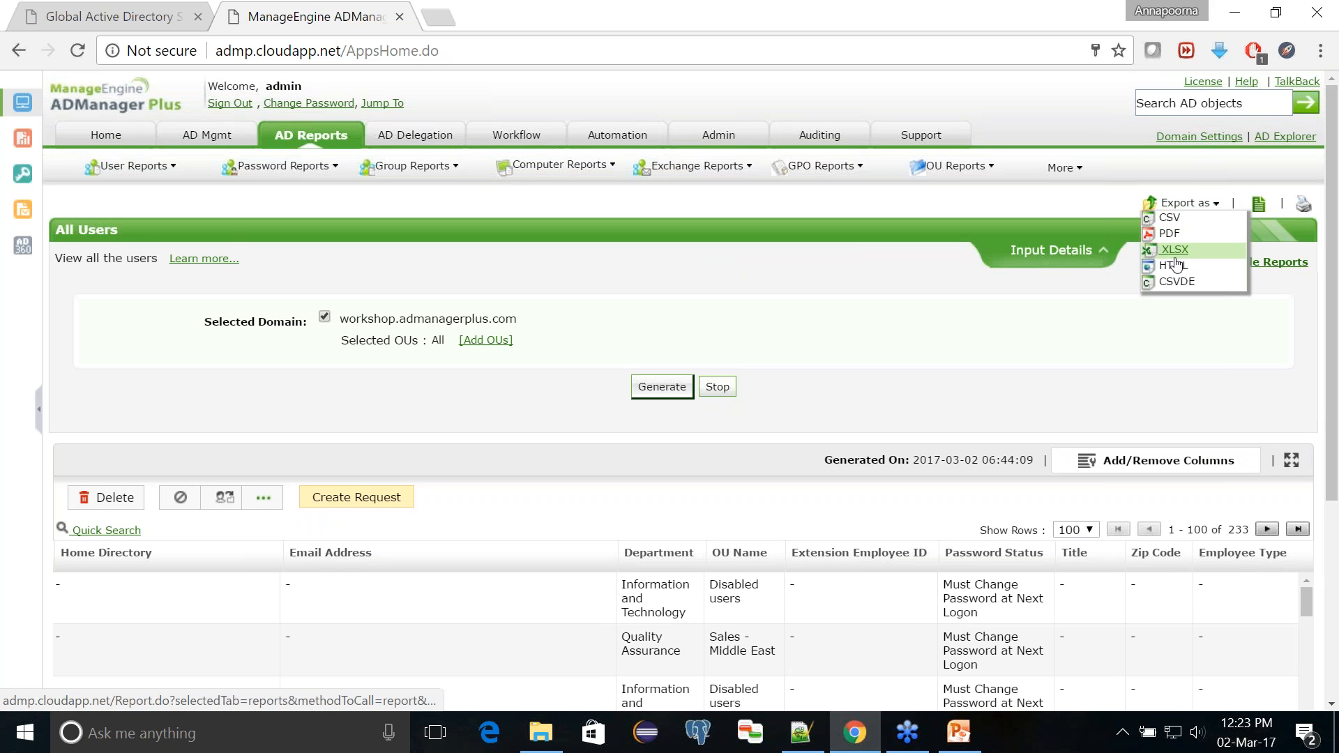
click(1170, 217)
click(1172, 204)
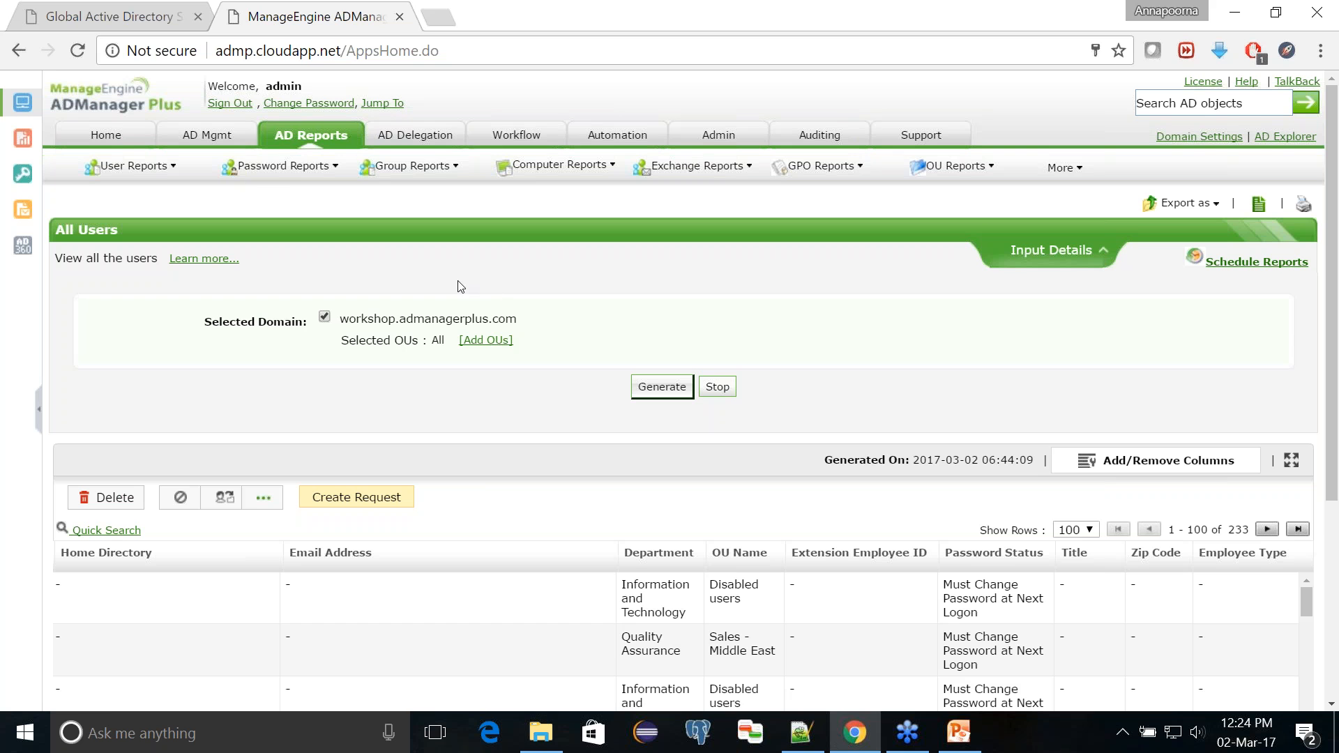
Step: Open the Users with Empty Attributes report and its selection of attributes checked for empty values
click(333, 144)
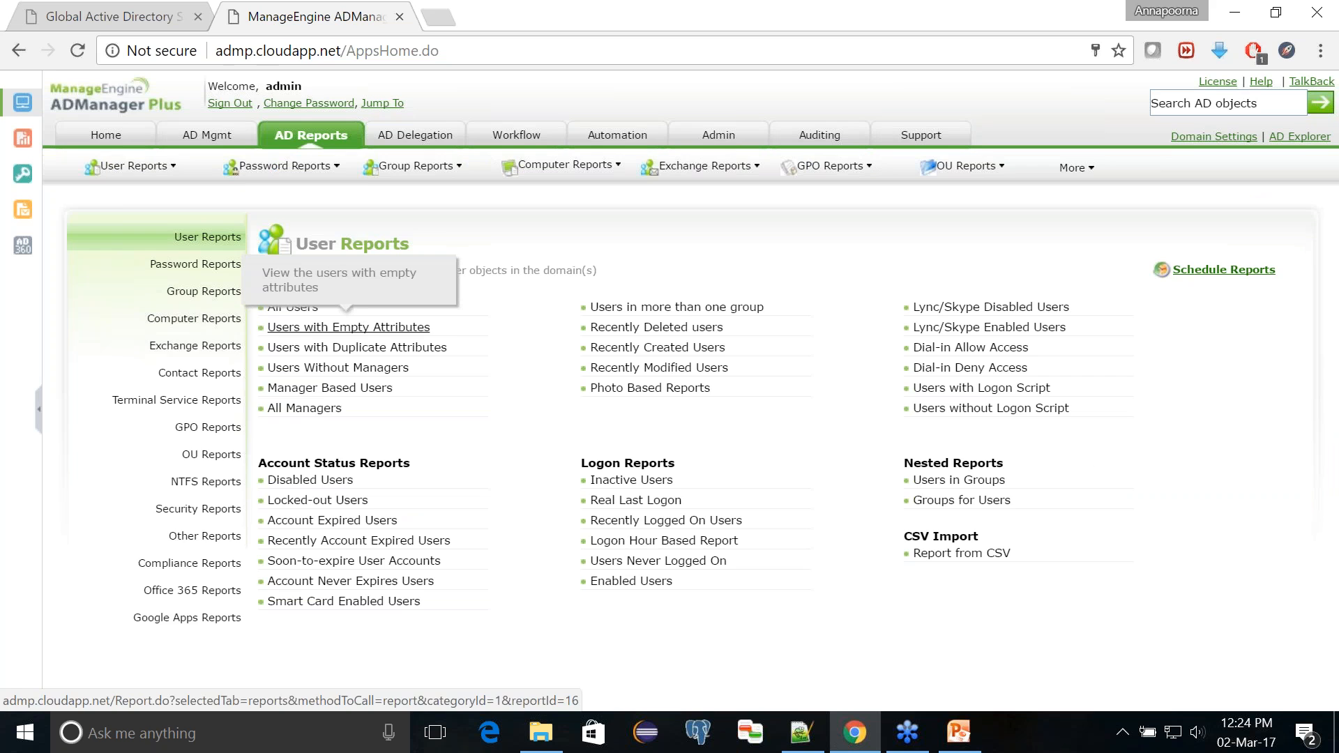
click(348, 327)
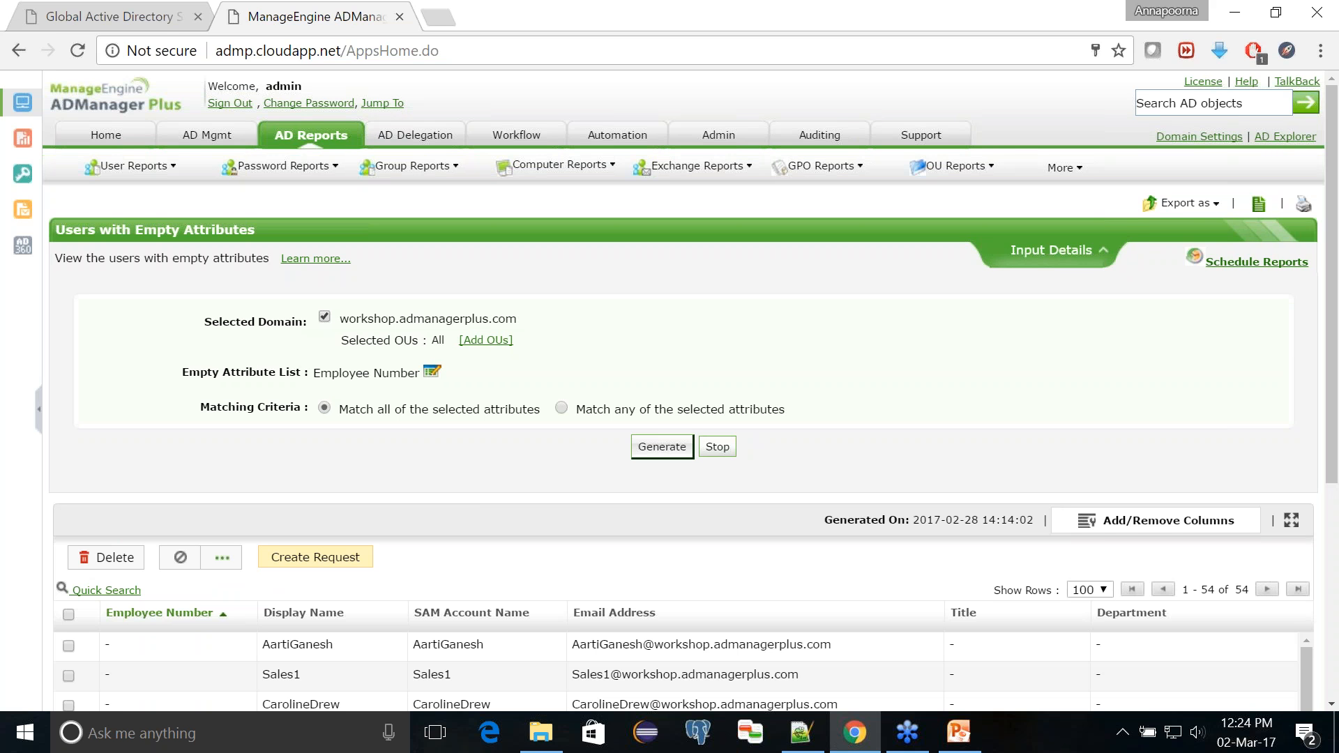
click(432, 375)
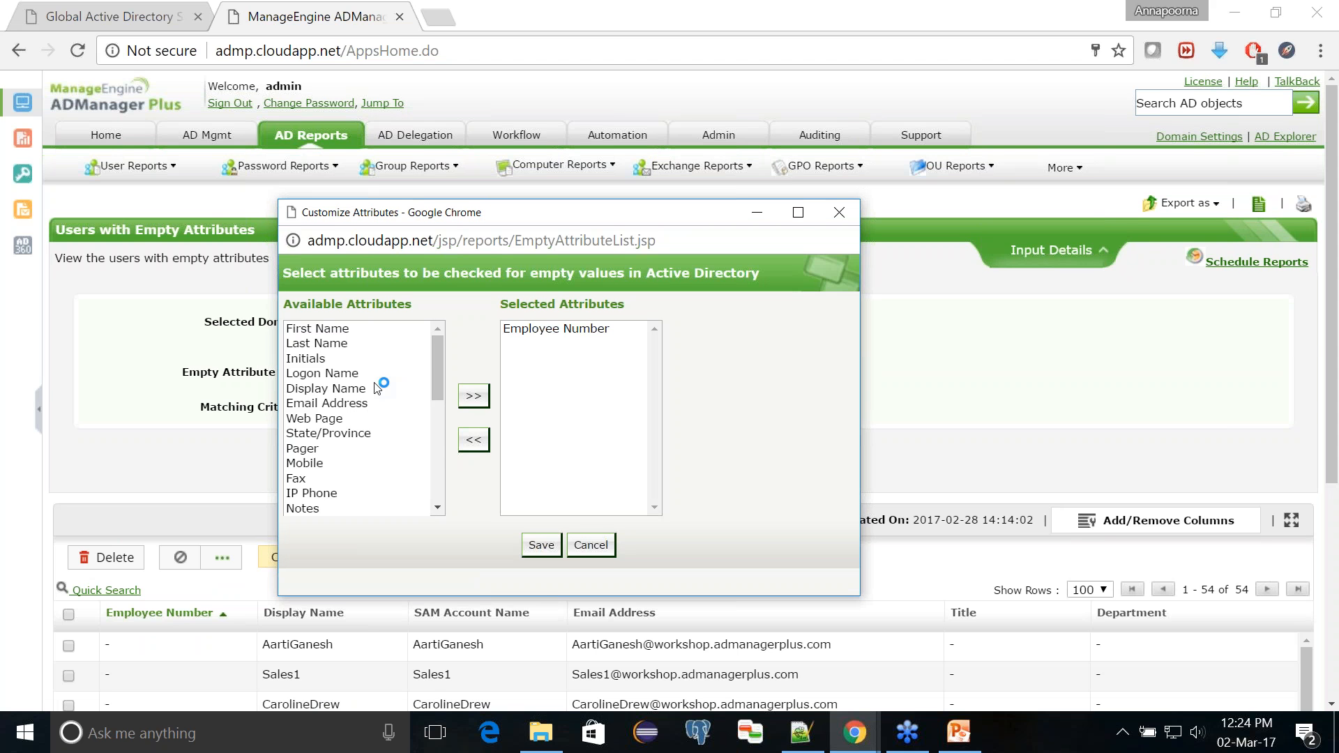
Step: Add Display Name and Pager to the attributes checked for empty values, and remove both again
click(377, 387)
click(474, 396)
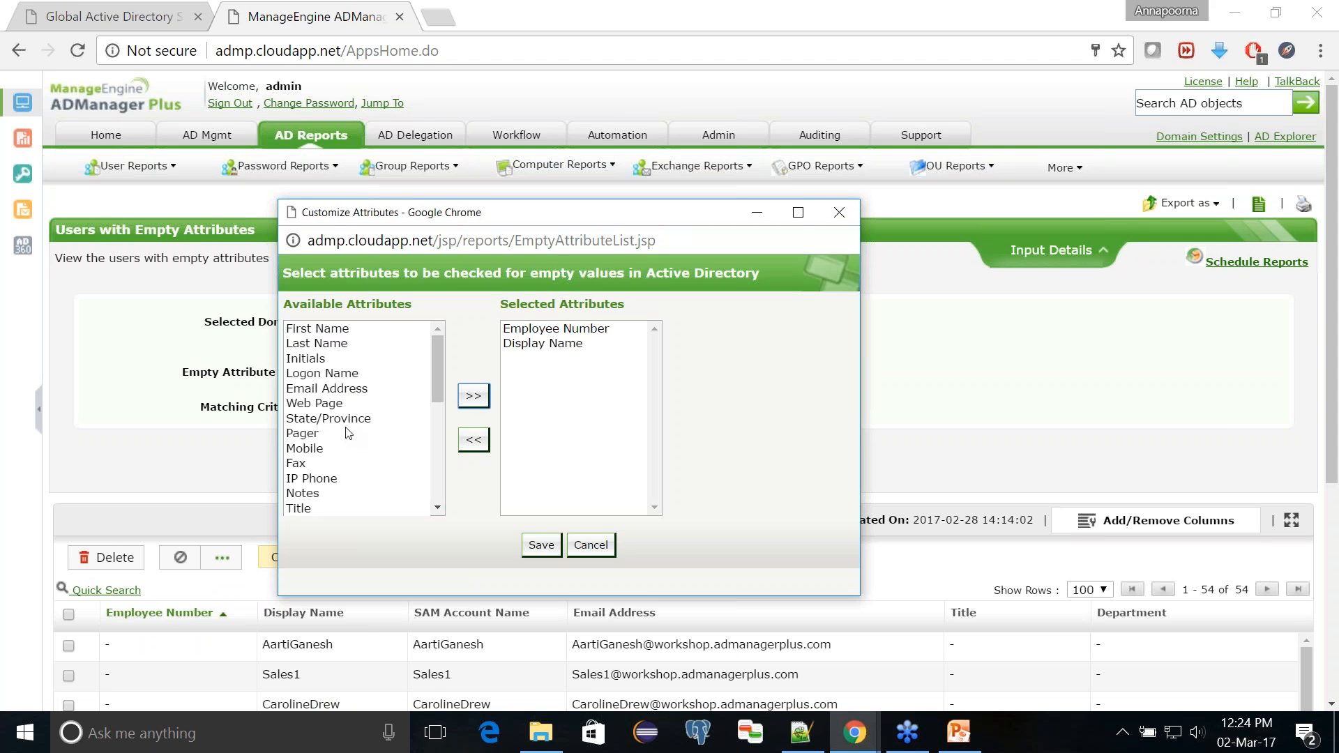
click(346, 434)
click(475, 403)
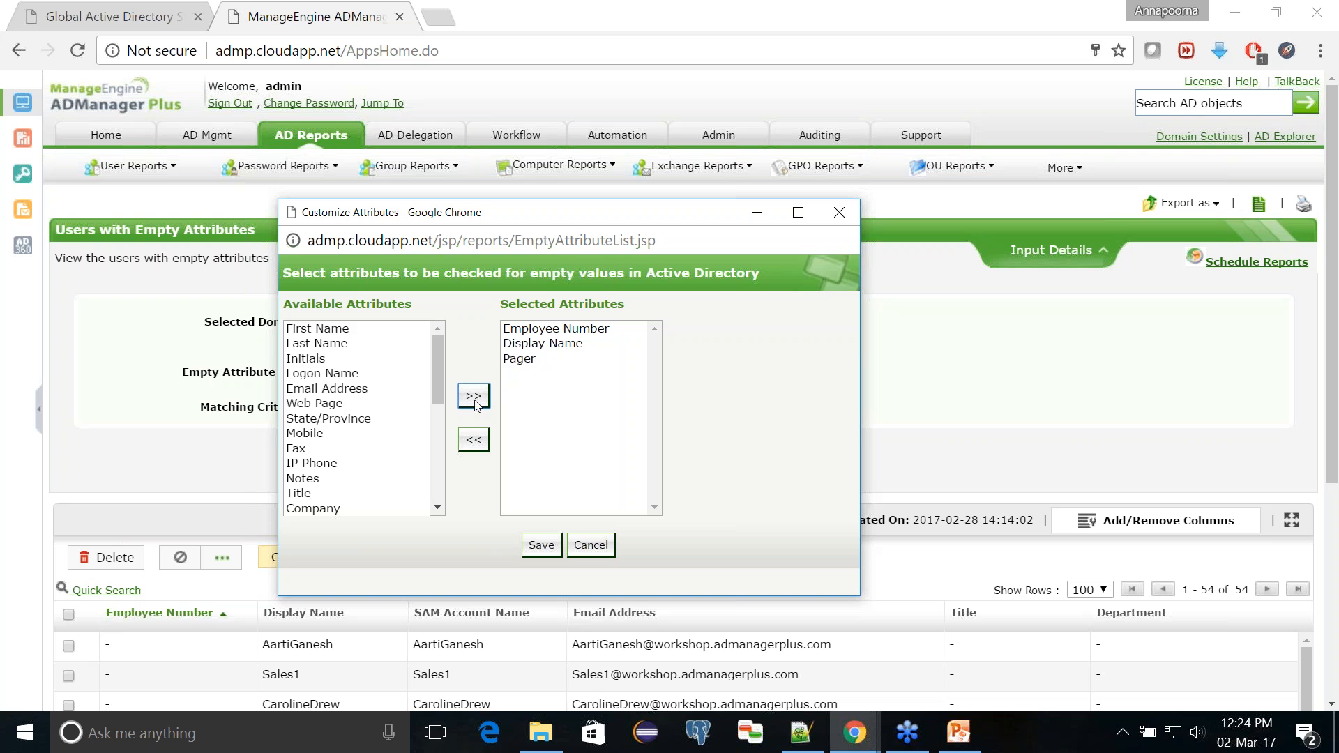
click(584, 360)
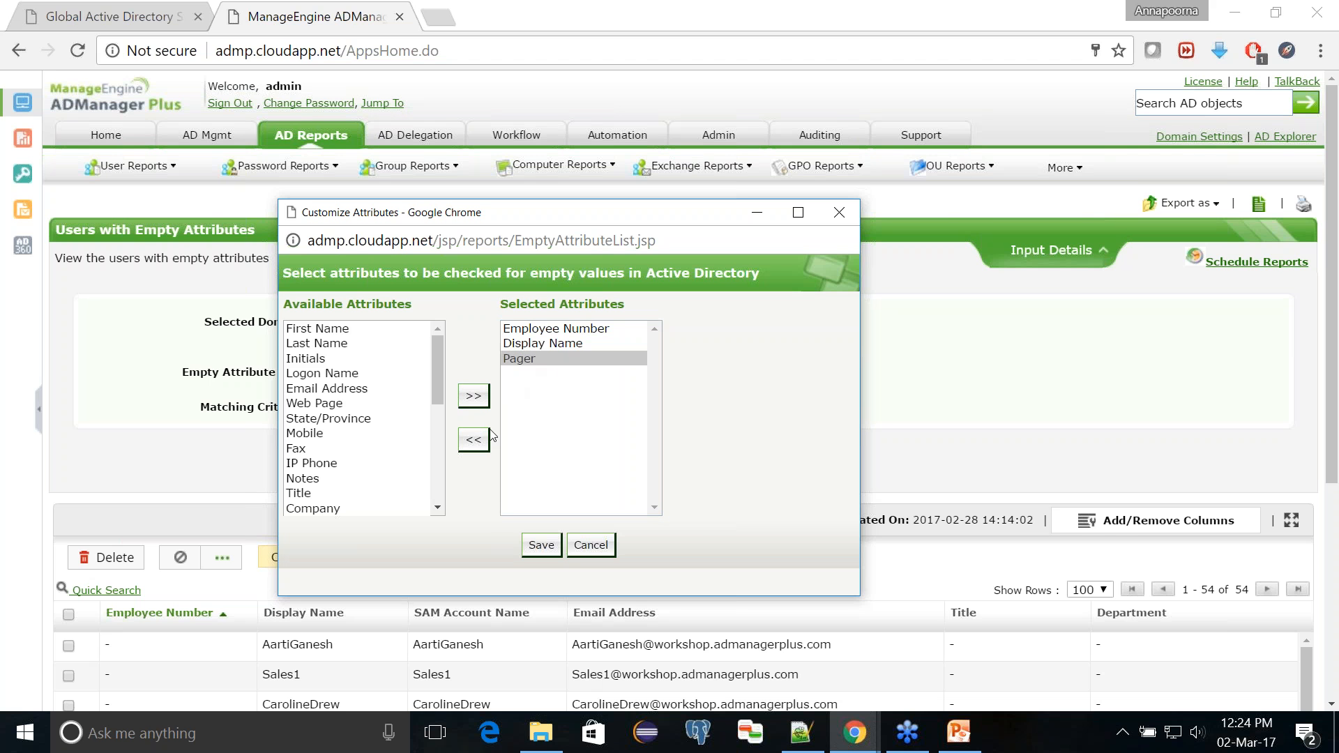
click(473, 440)
click(532, 344)
click(475, 444)
Step: Add Employee ID to the attributes checked for empty values and save the selection
click(342, 448)
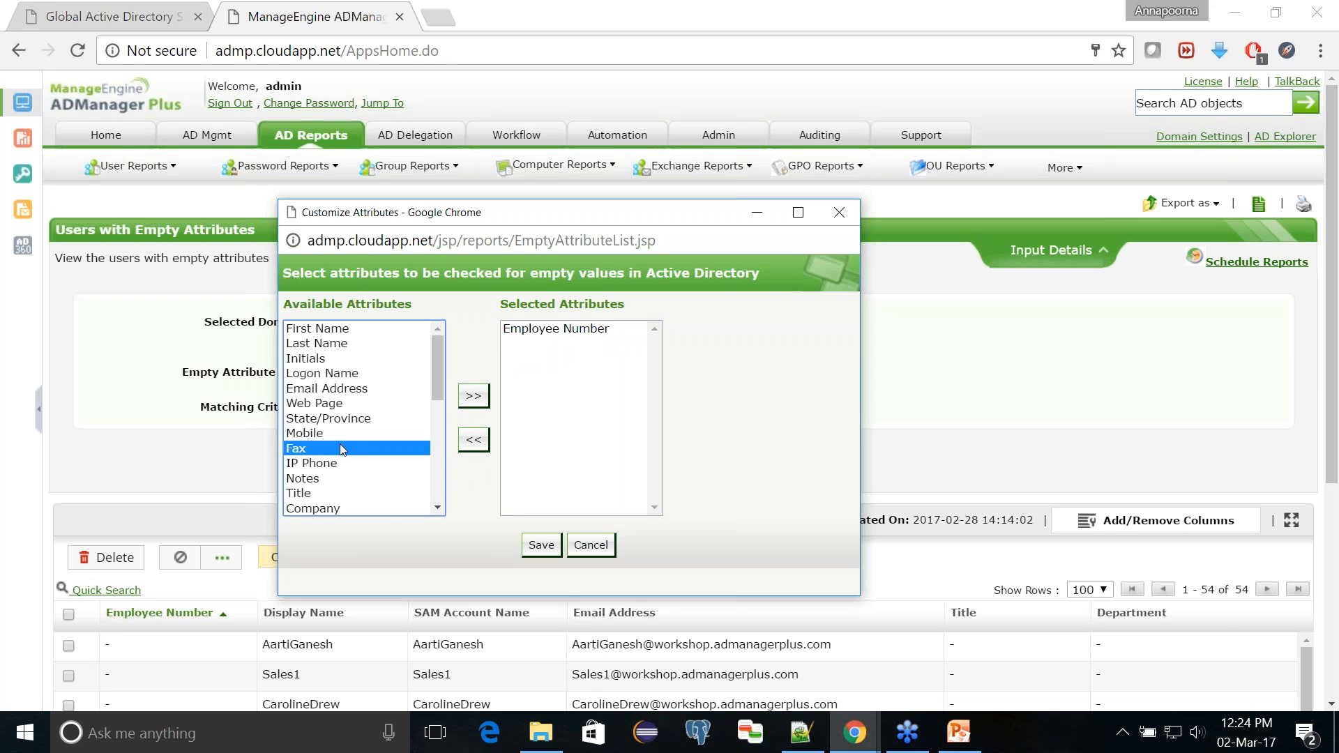
key(e)
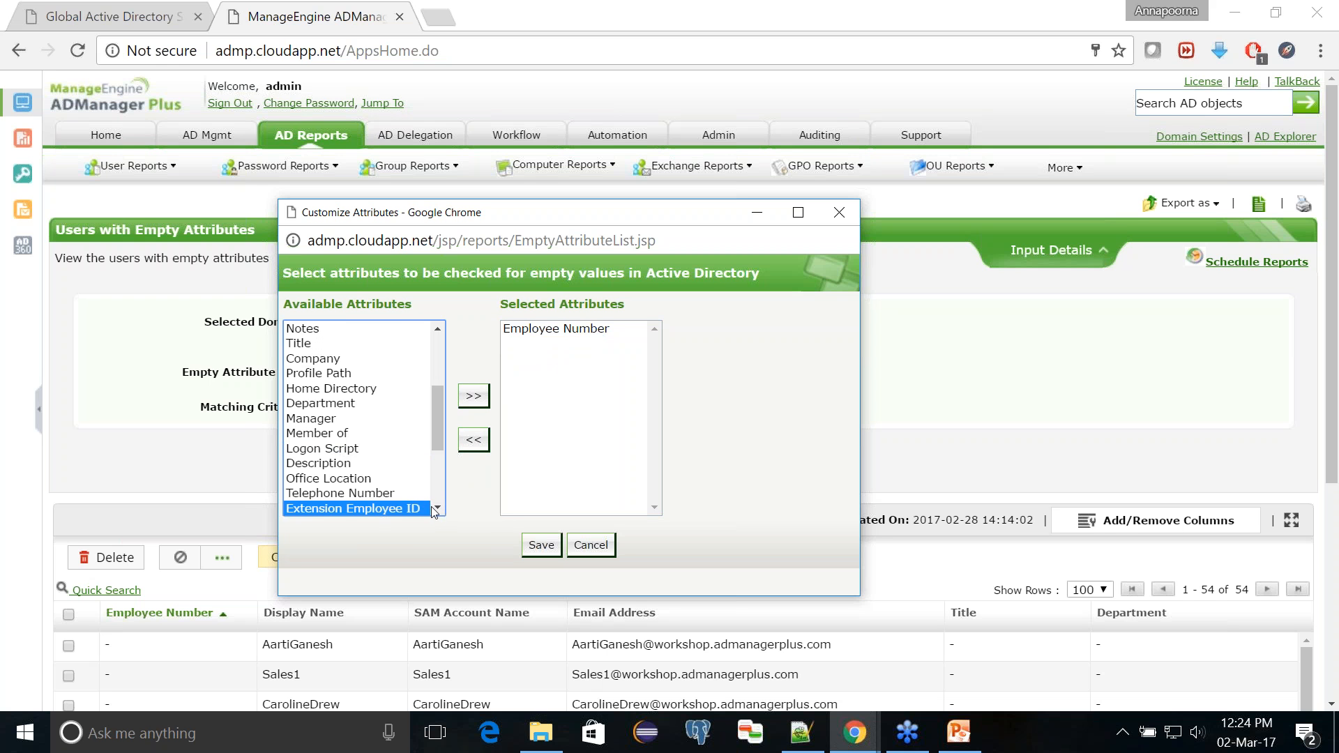
scroll(431, 507, down, 1)
click(385, 497)
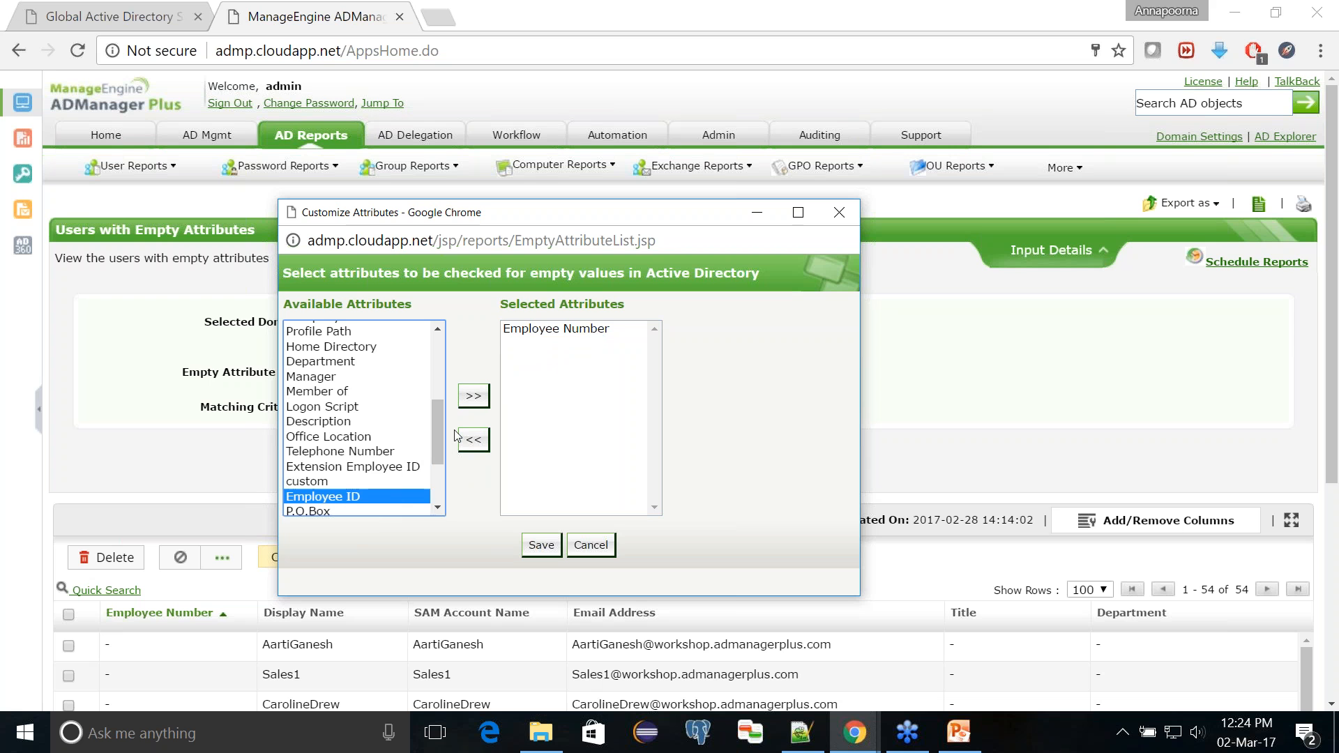
click(474, 396)
click(545, 547)
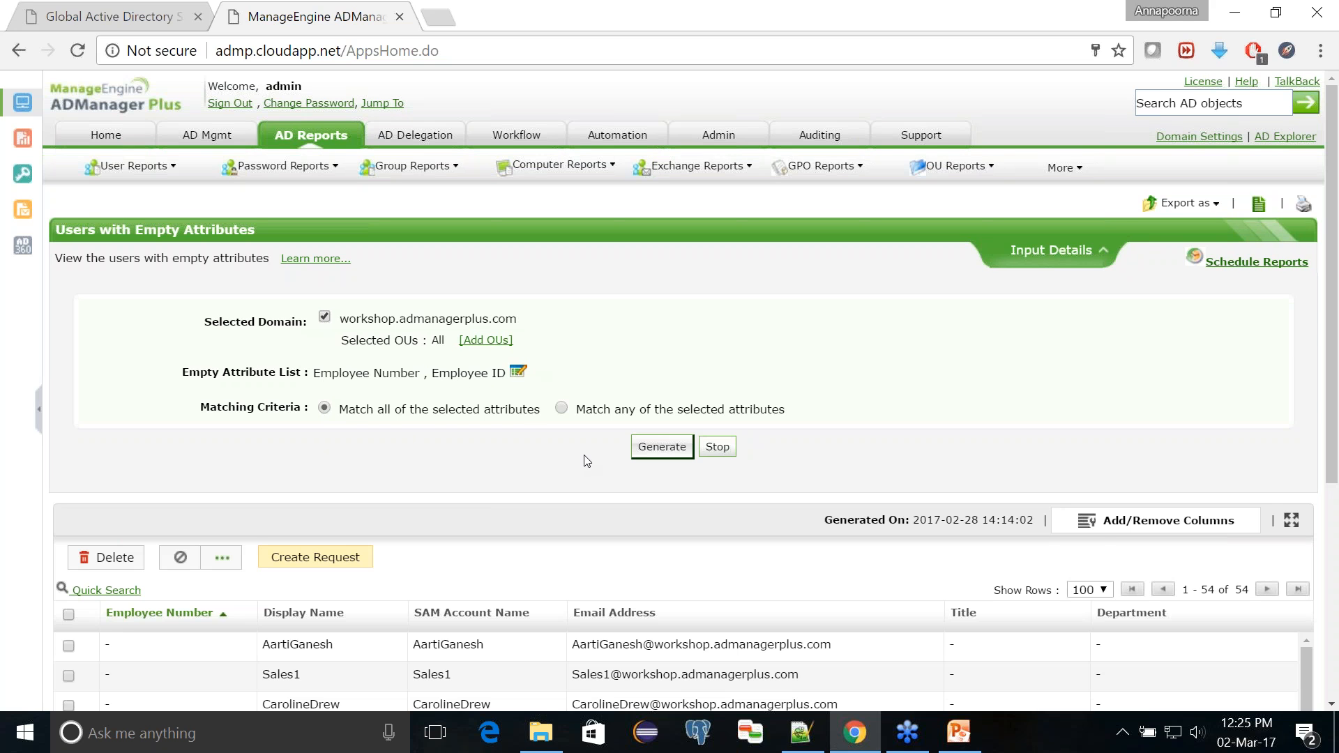
Step: Generate the Users with Empty Attributes report for Employee Number and Employee ID and look through the listed users
click(661, 451)
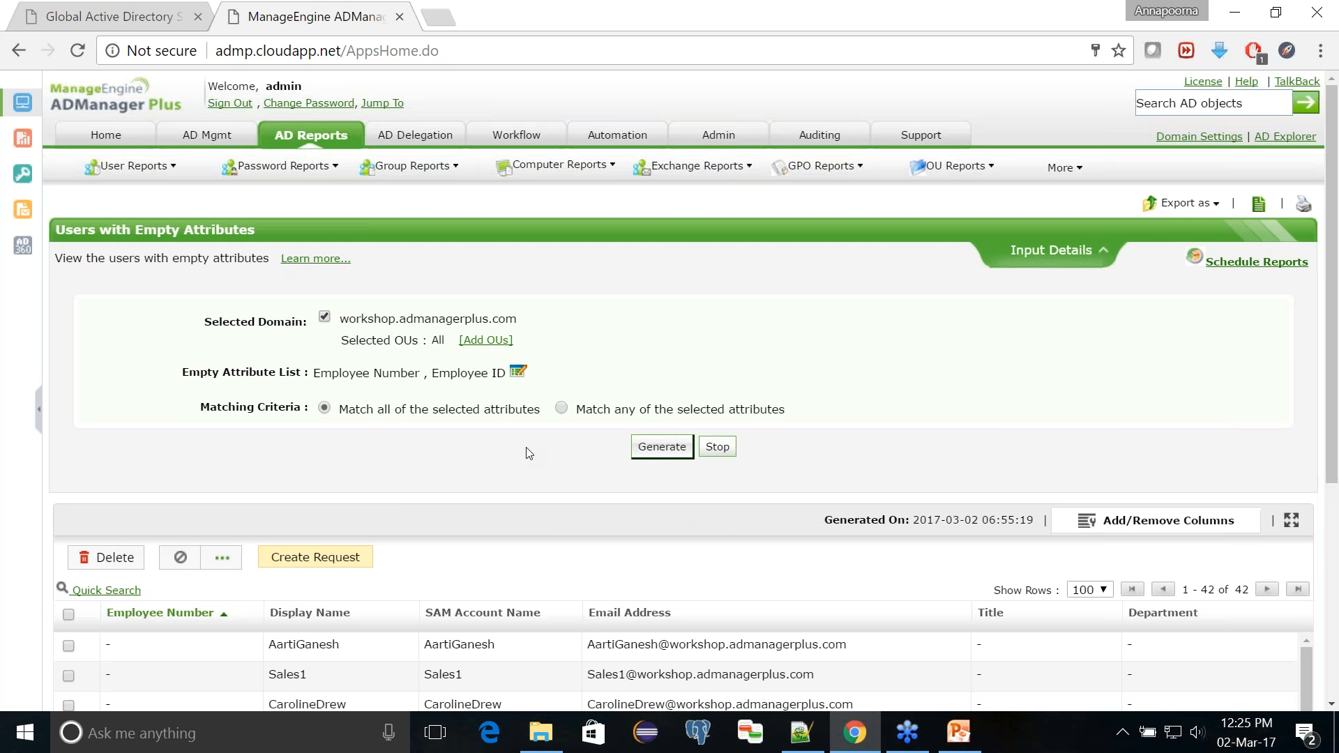
scroll(528, 452, down, 2)
scroll(580, 523, down, 3)
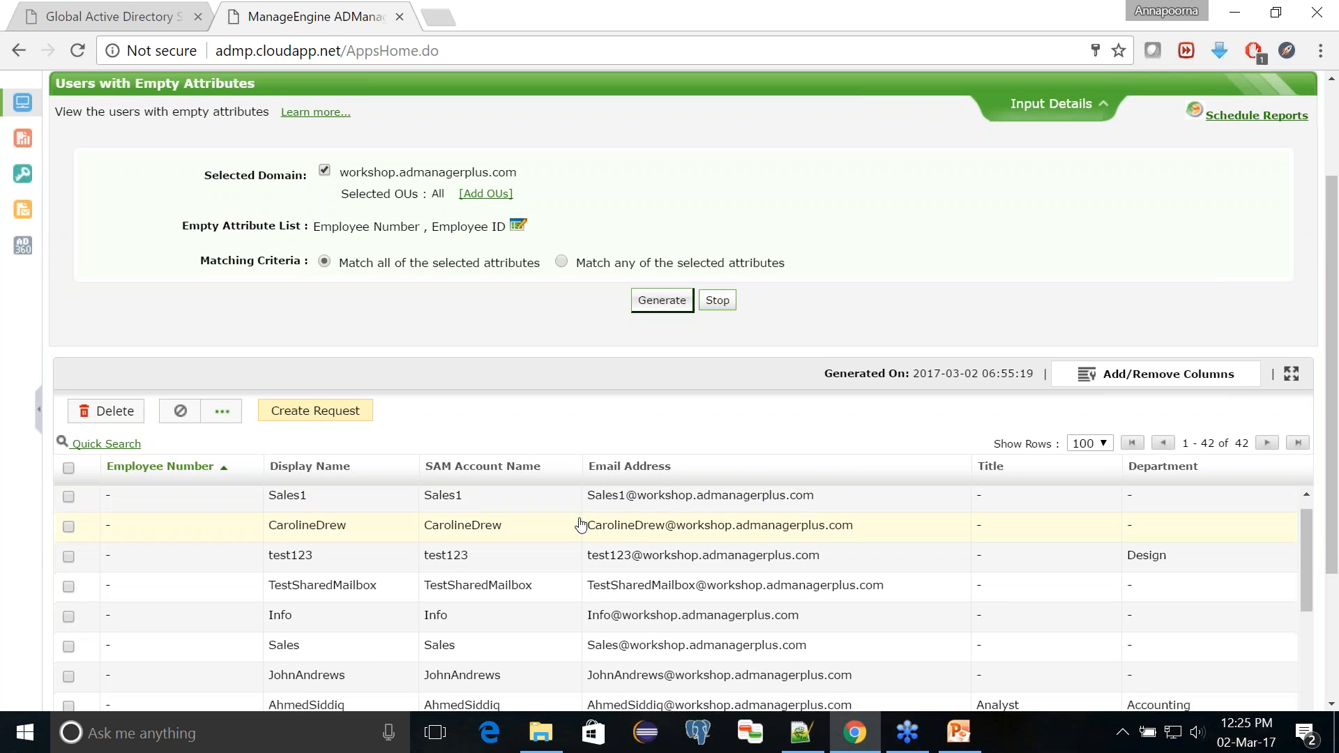
Step: Select the TestSharedMailbox, Info and Sales accounts in the empty attributes report and open the Custom Attributes modification for them
scroll(579, 530, up, 5)
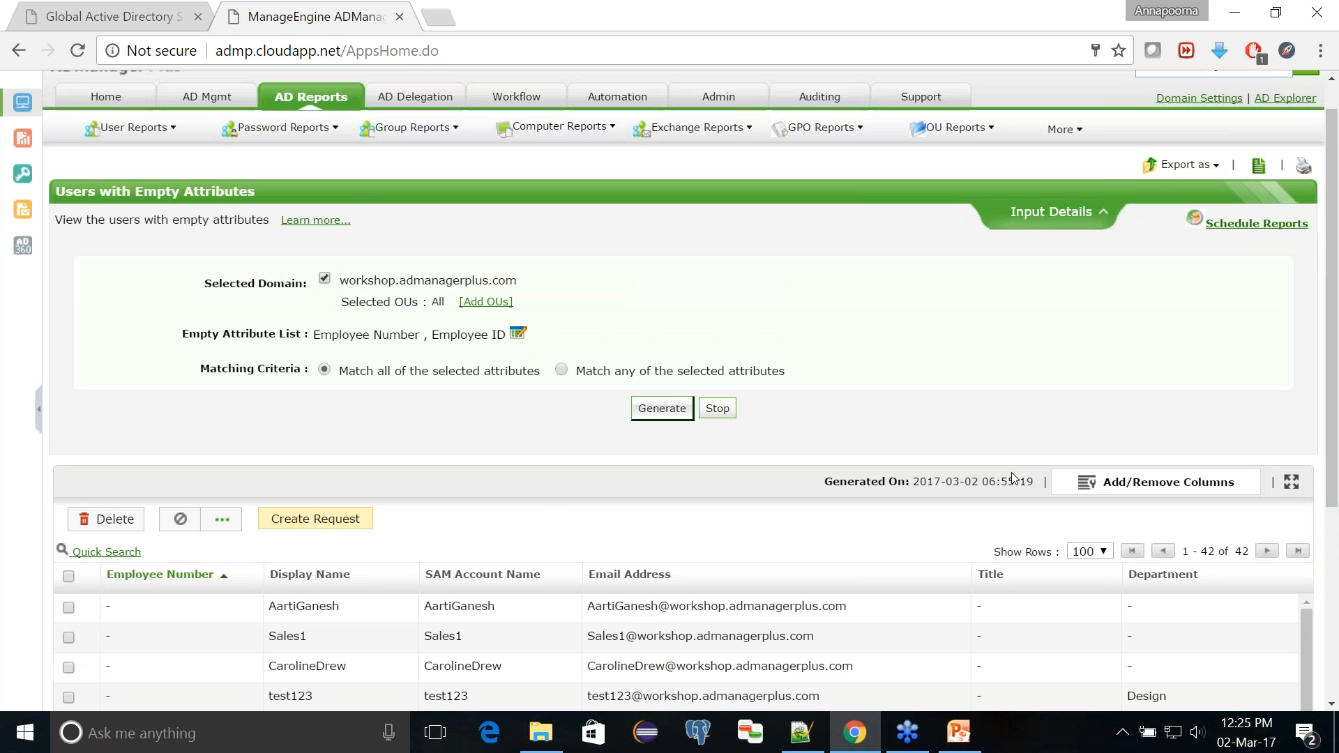
scroll(605, 527, down, 1)
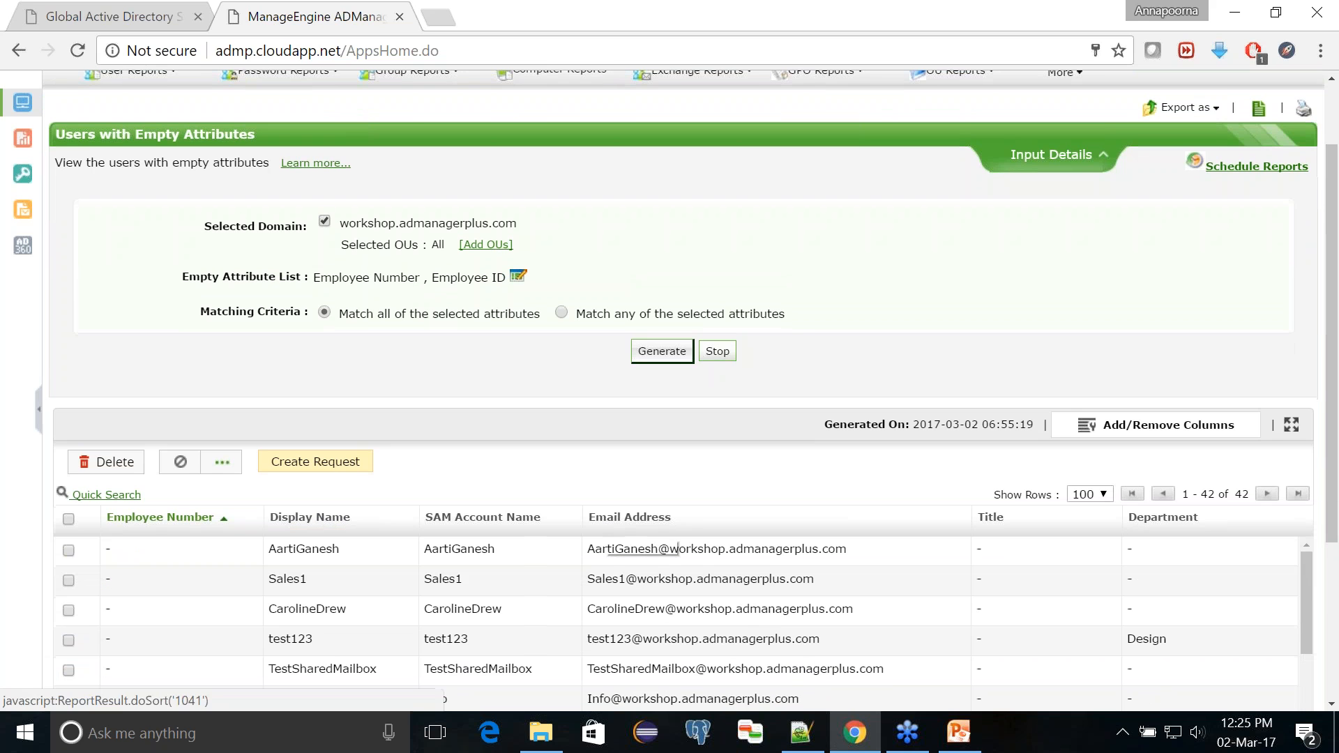
scroll(492, 525, down, 1)
scroll(492, 525, down, 1)
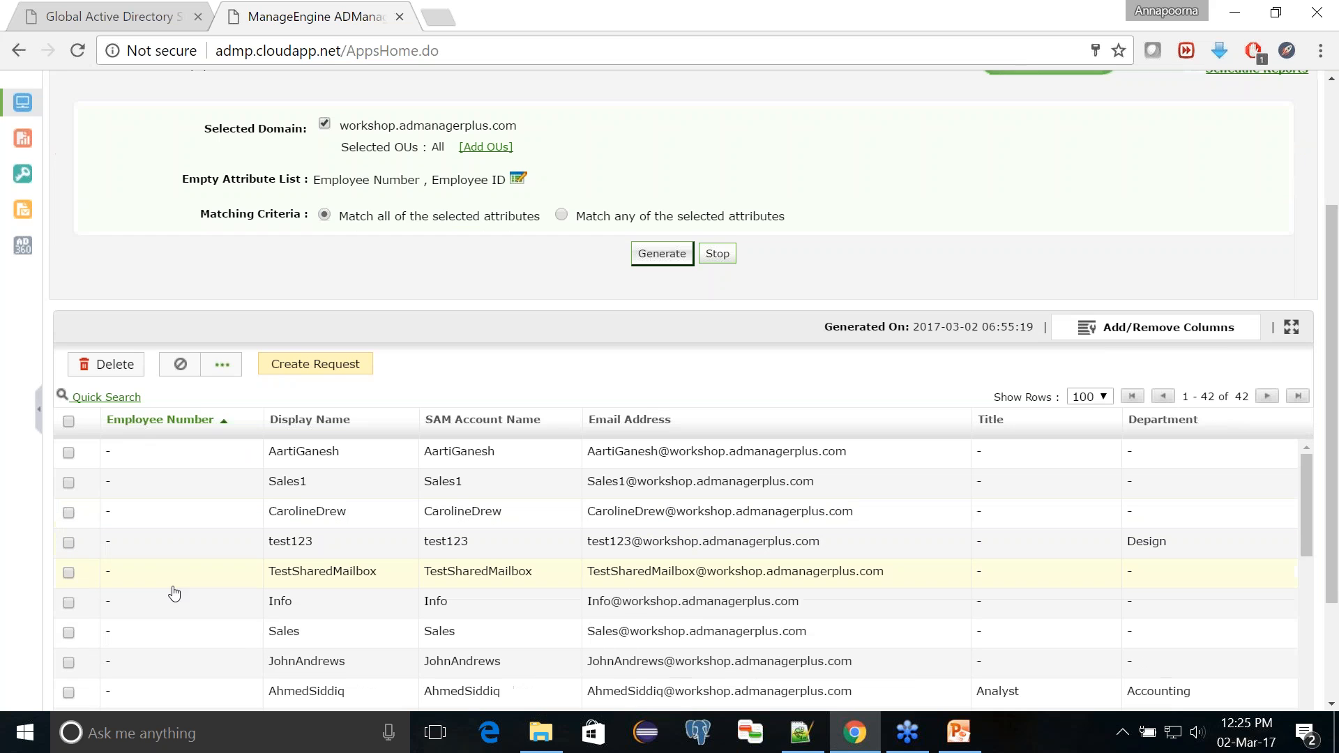
click(68, 572)
click(69, 602)
click(68, 632)
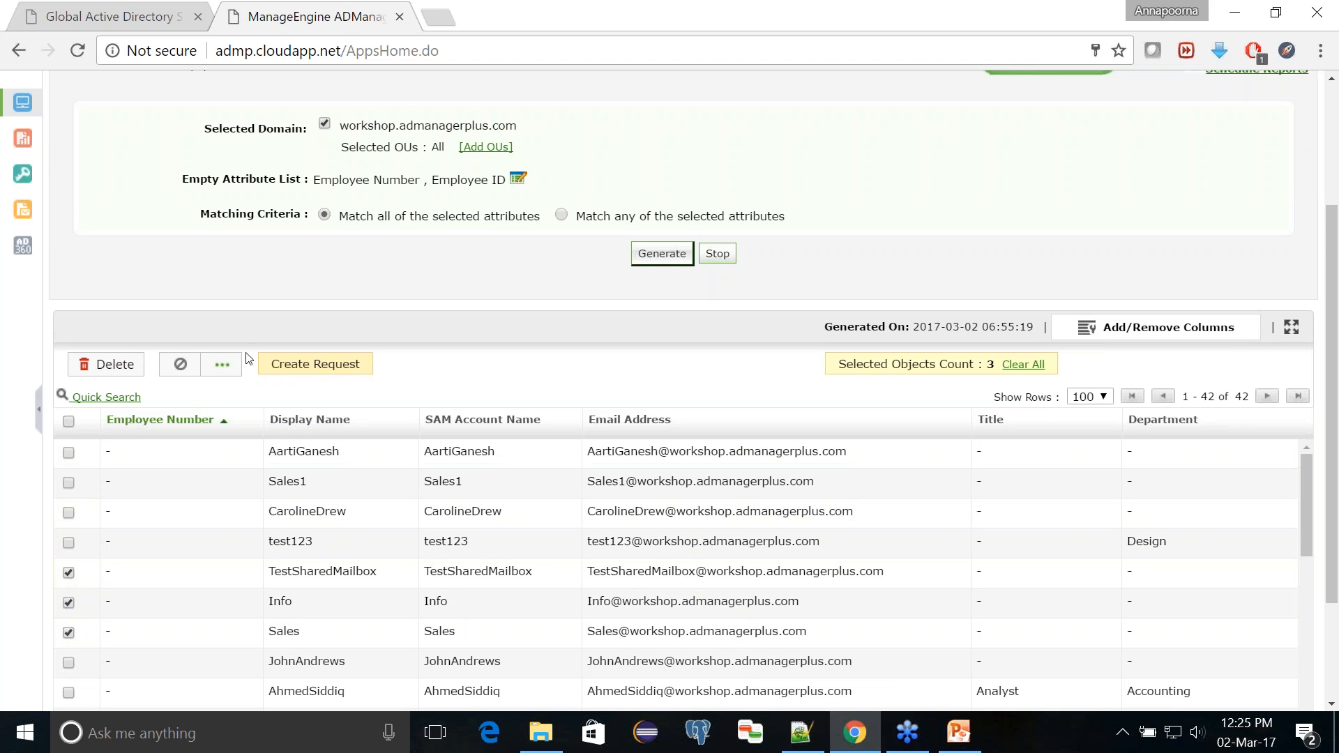
click(229, 373)
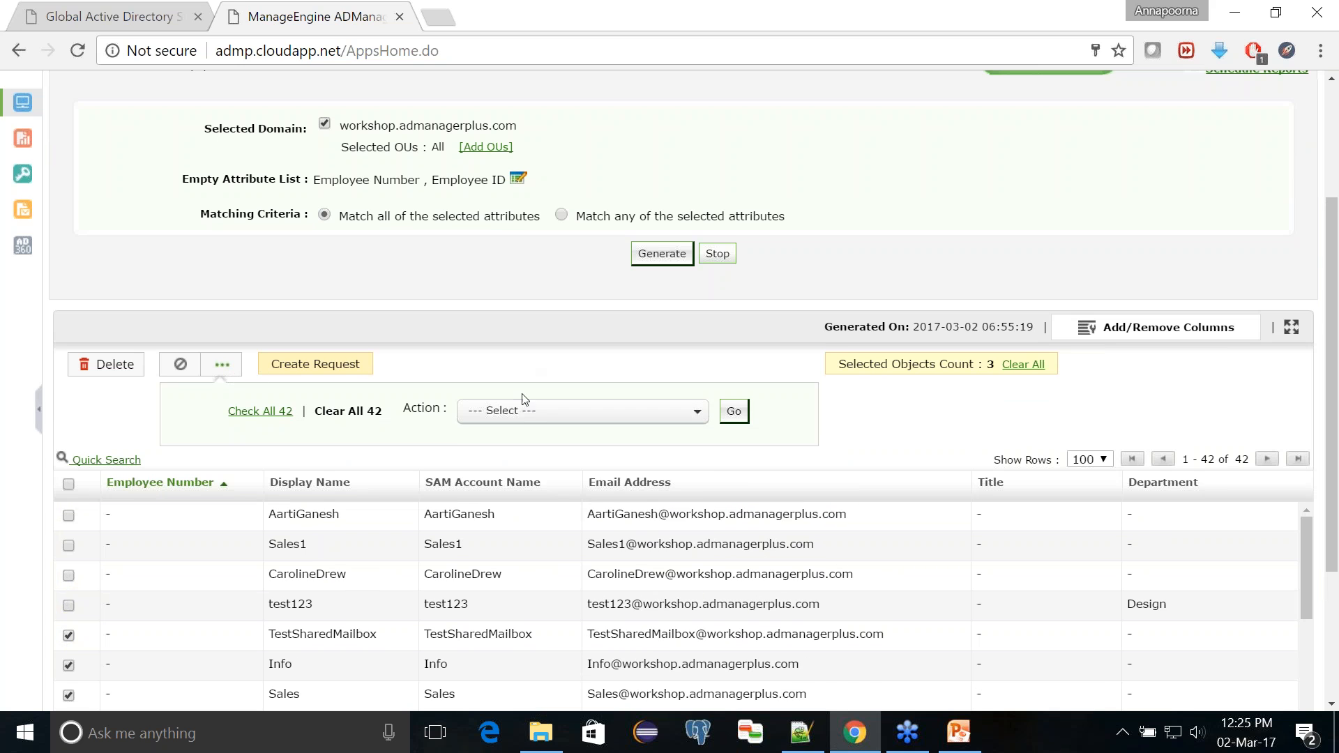
click(530, 413)
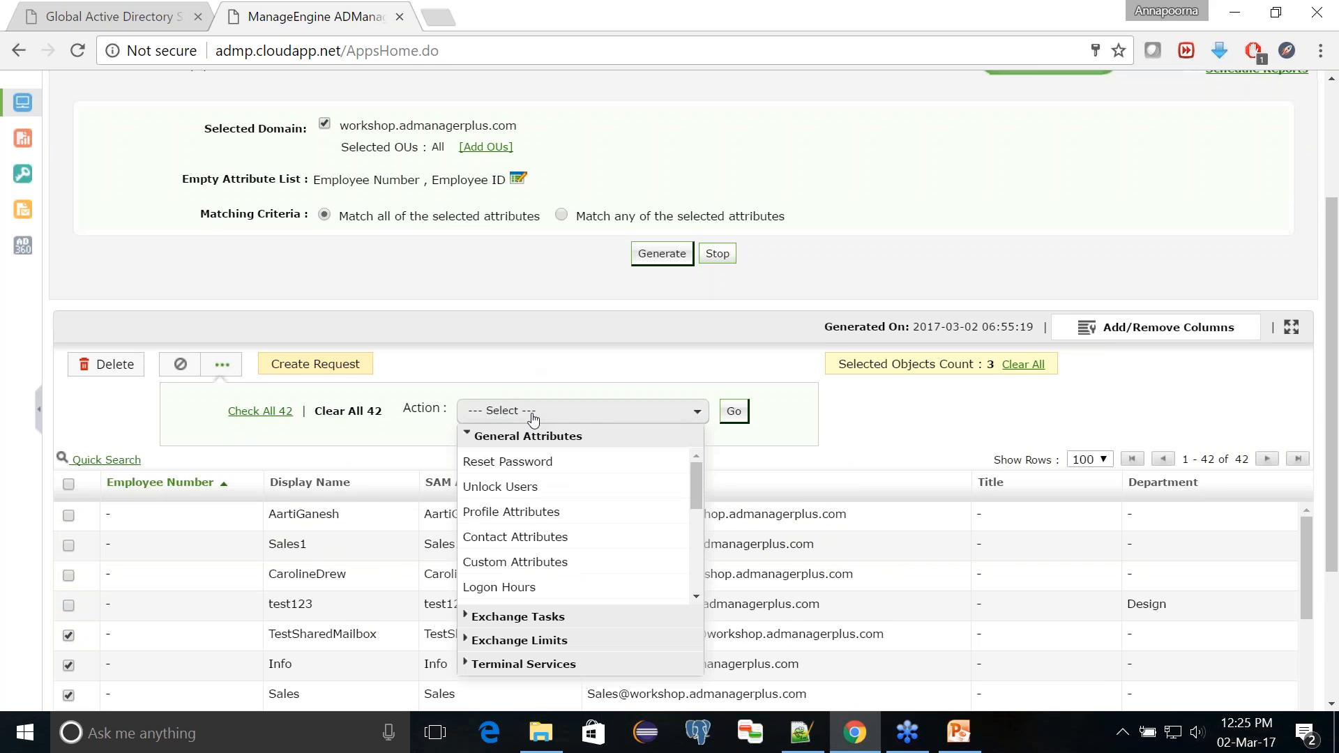
click(541, 558)
click(733, 421)
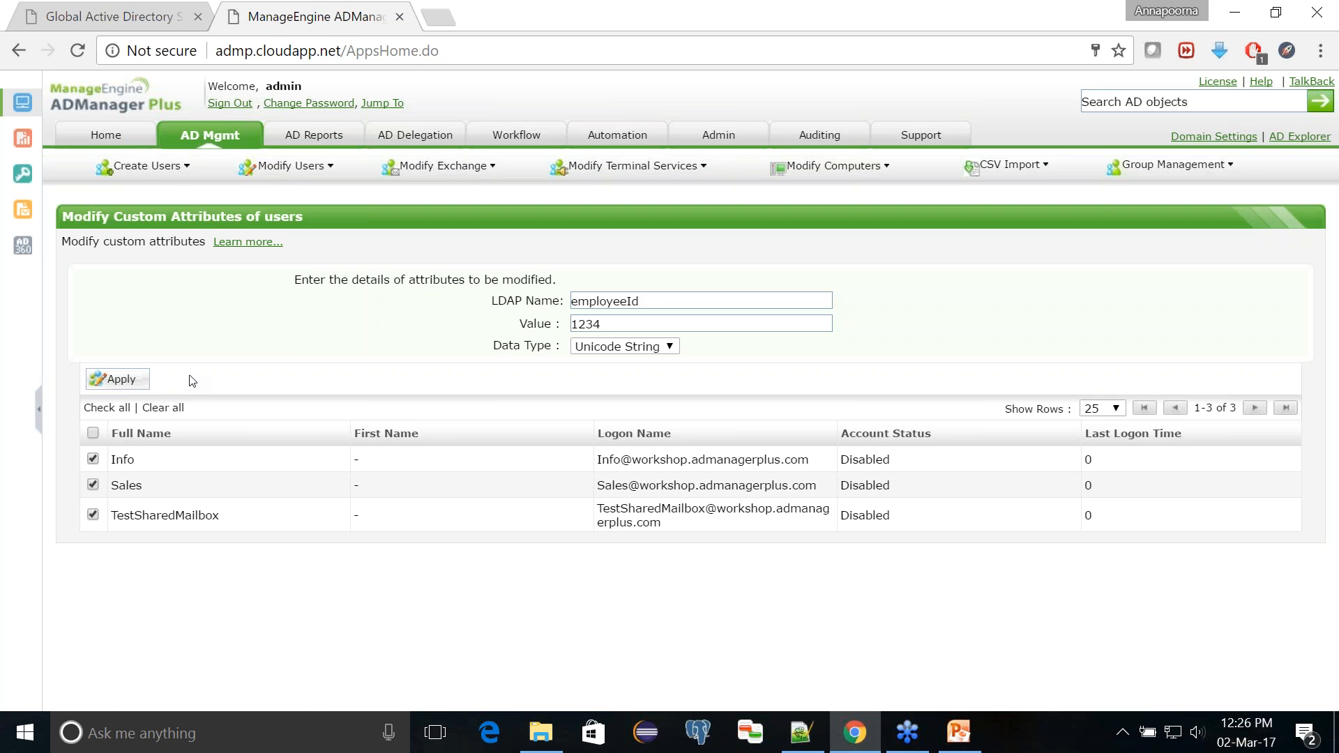
Step: Open the Password Unchanged Users report and generate it for the last 60 days
click(314, 134)
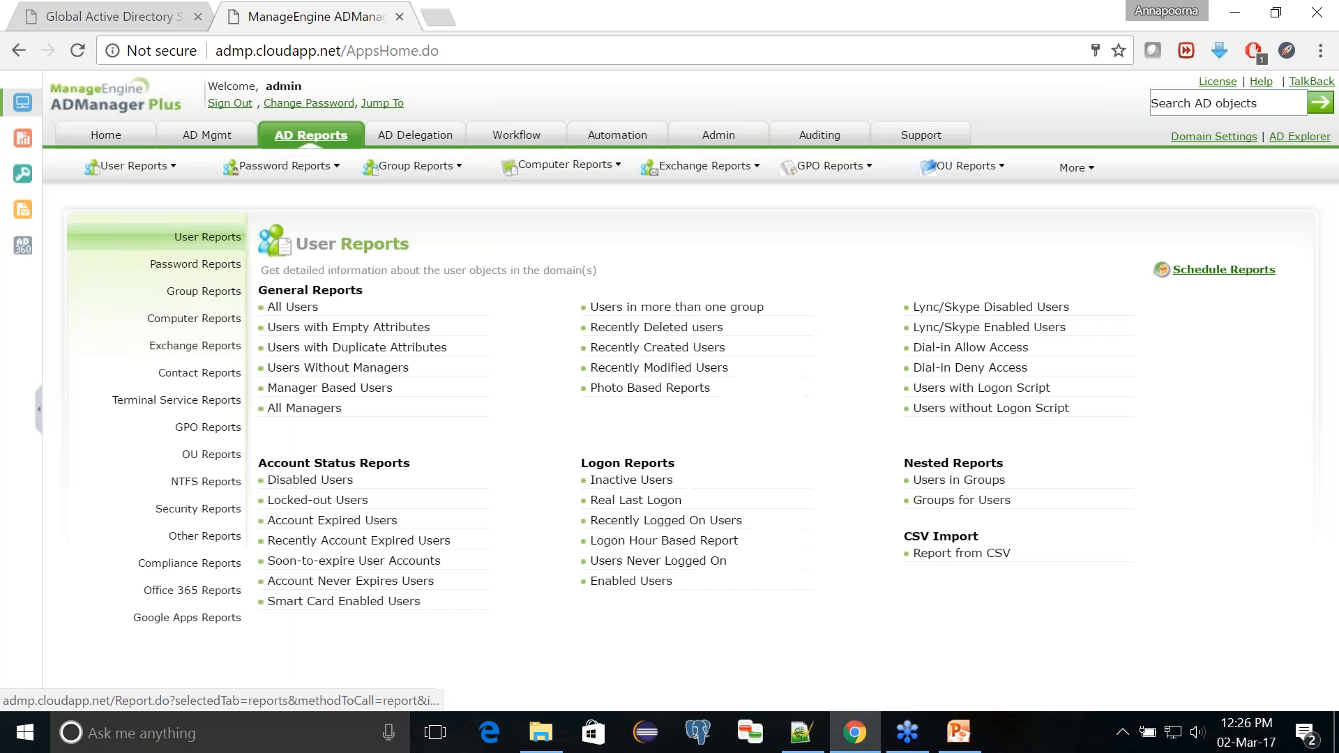
click(227, 271)
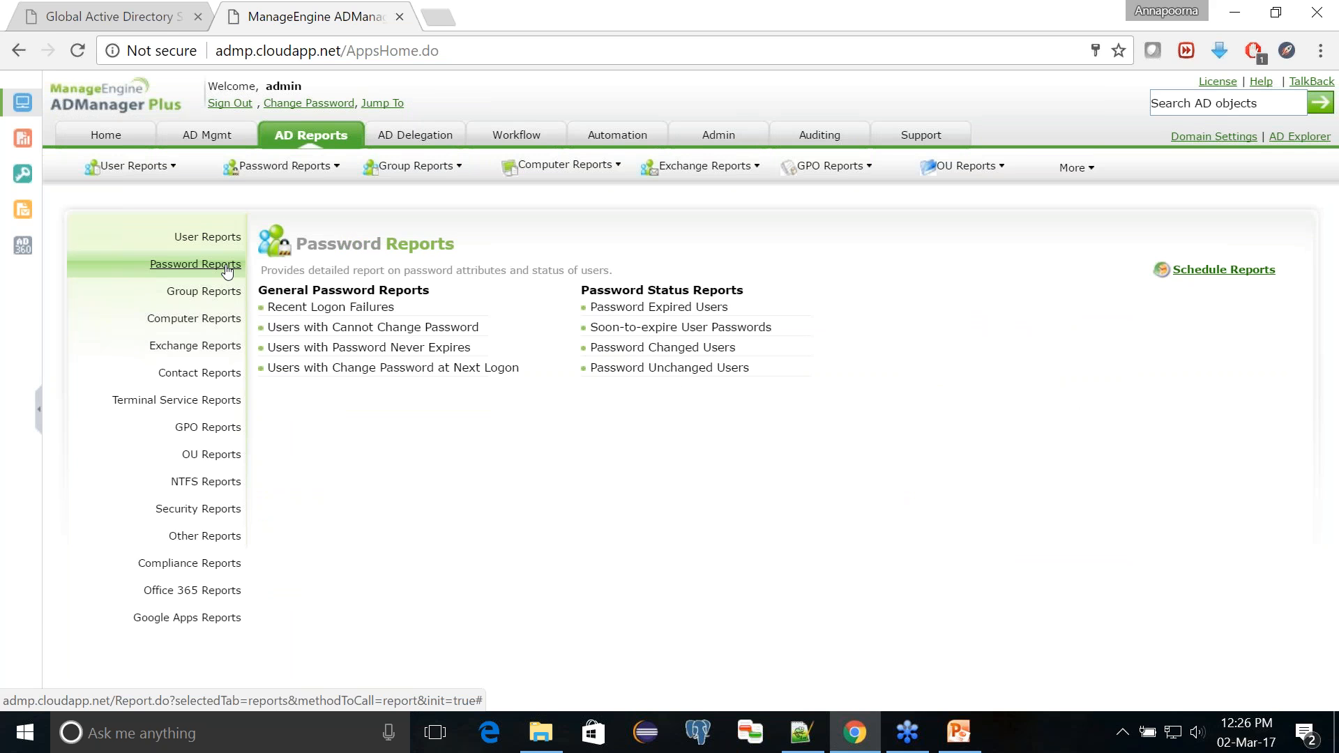
click(628, 369)
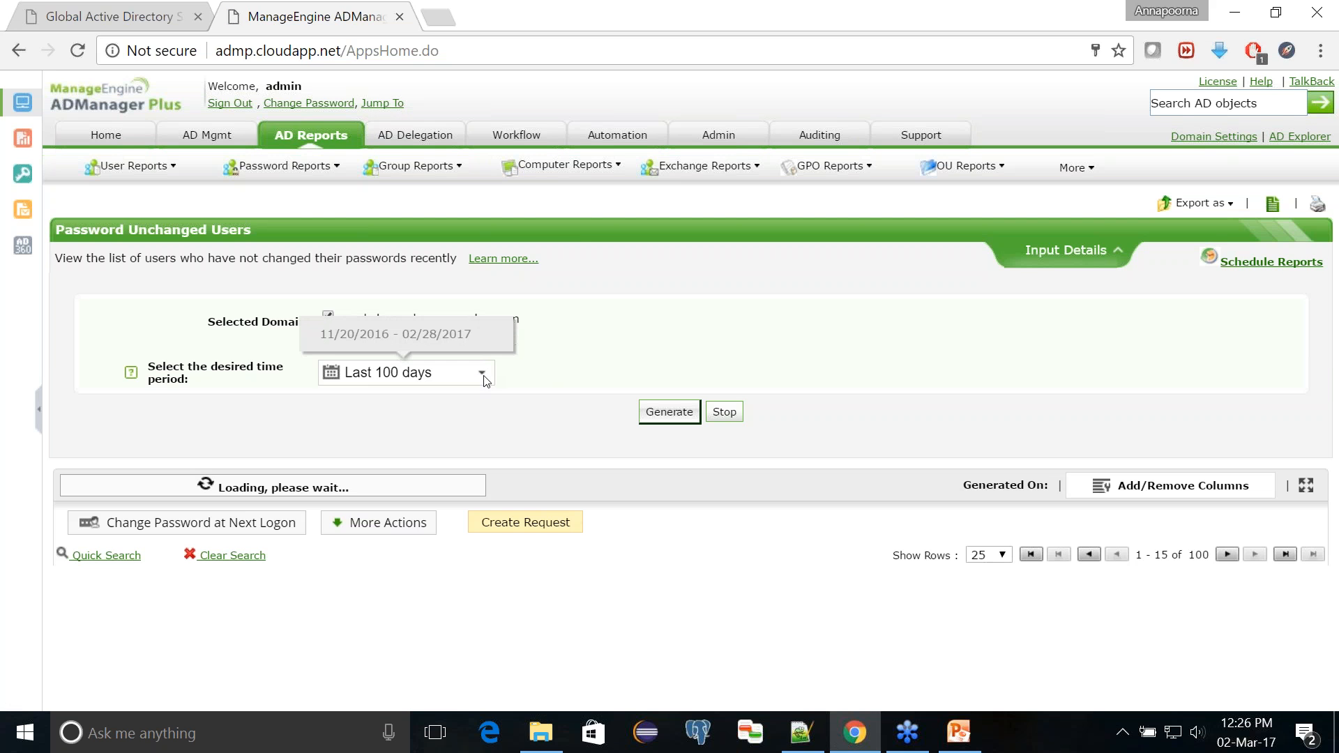
click(479, 373)
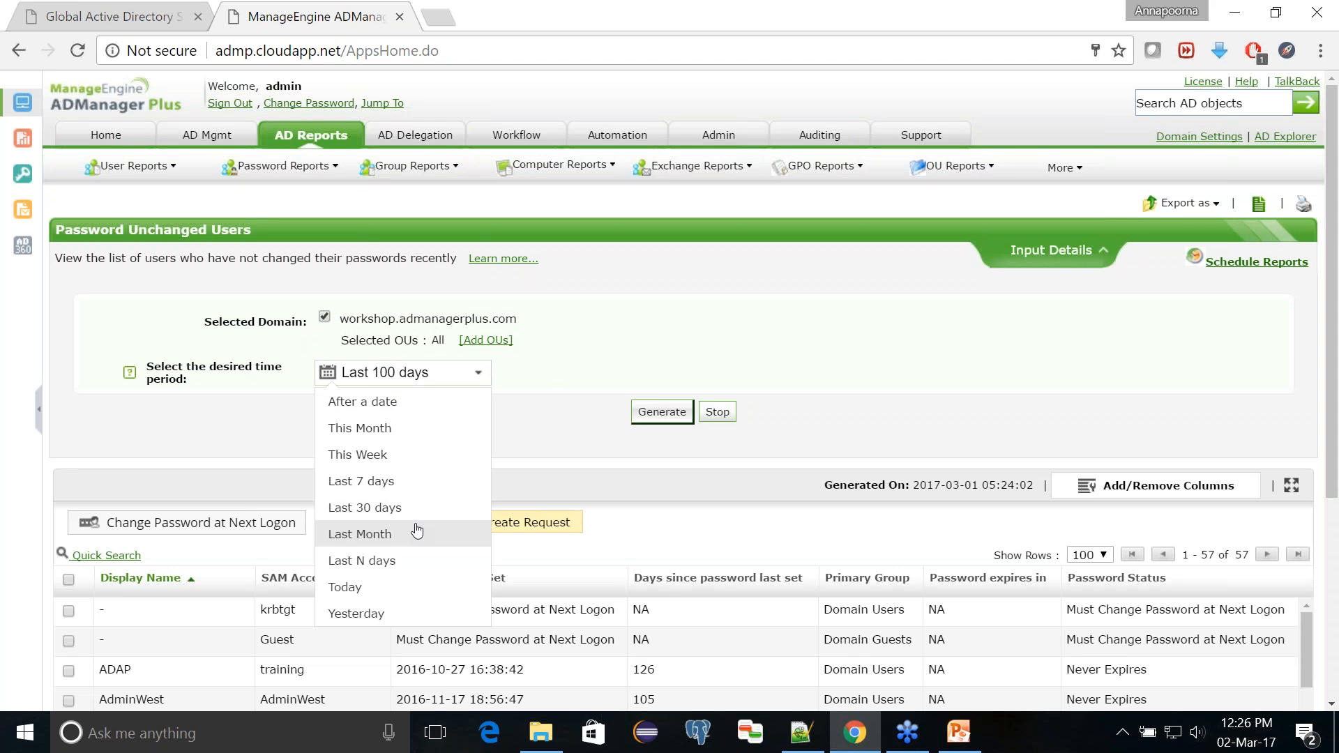
click(422, 561)
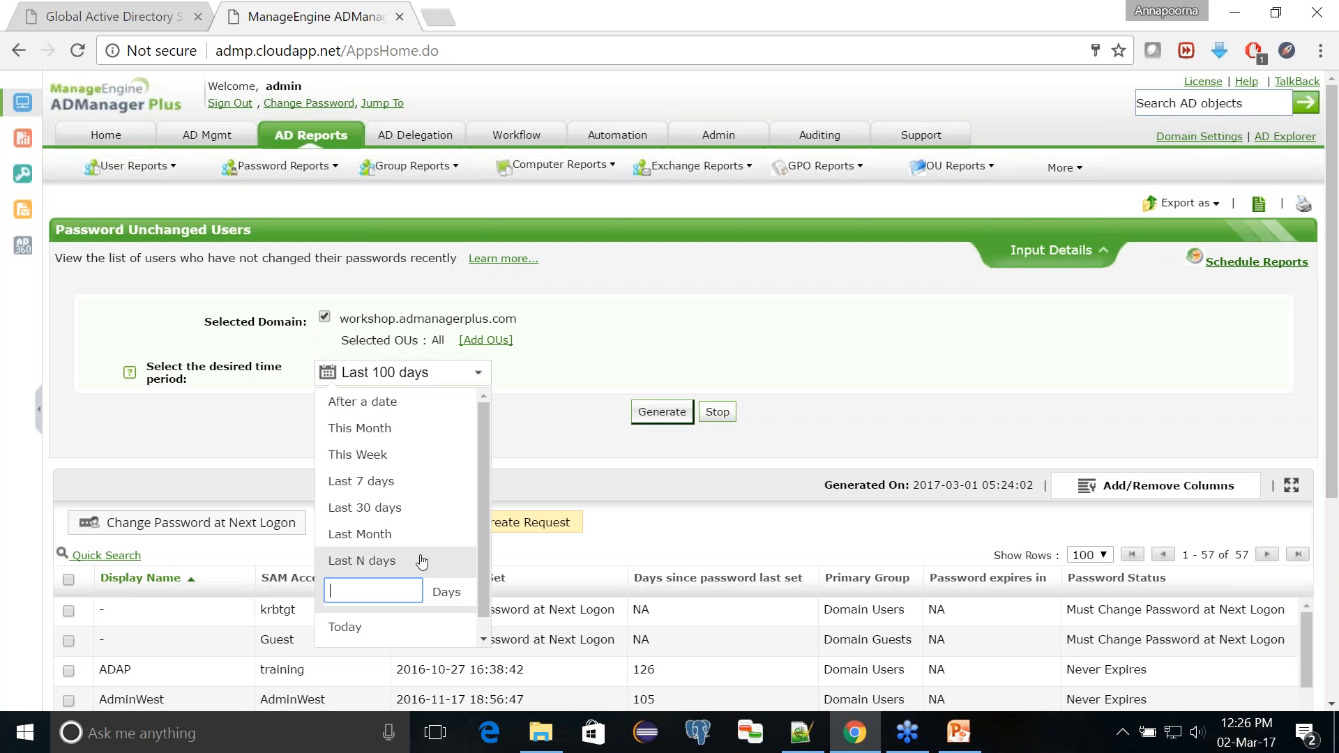
text(60)
key(Return)
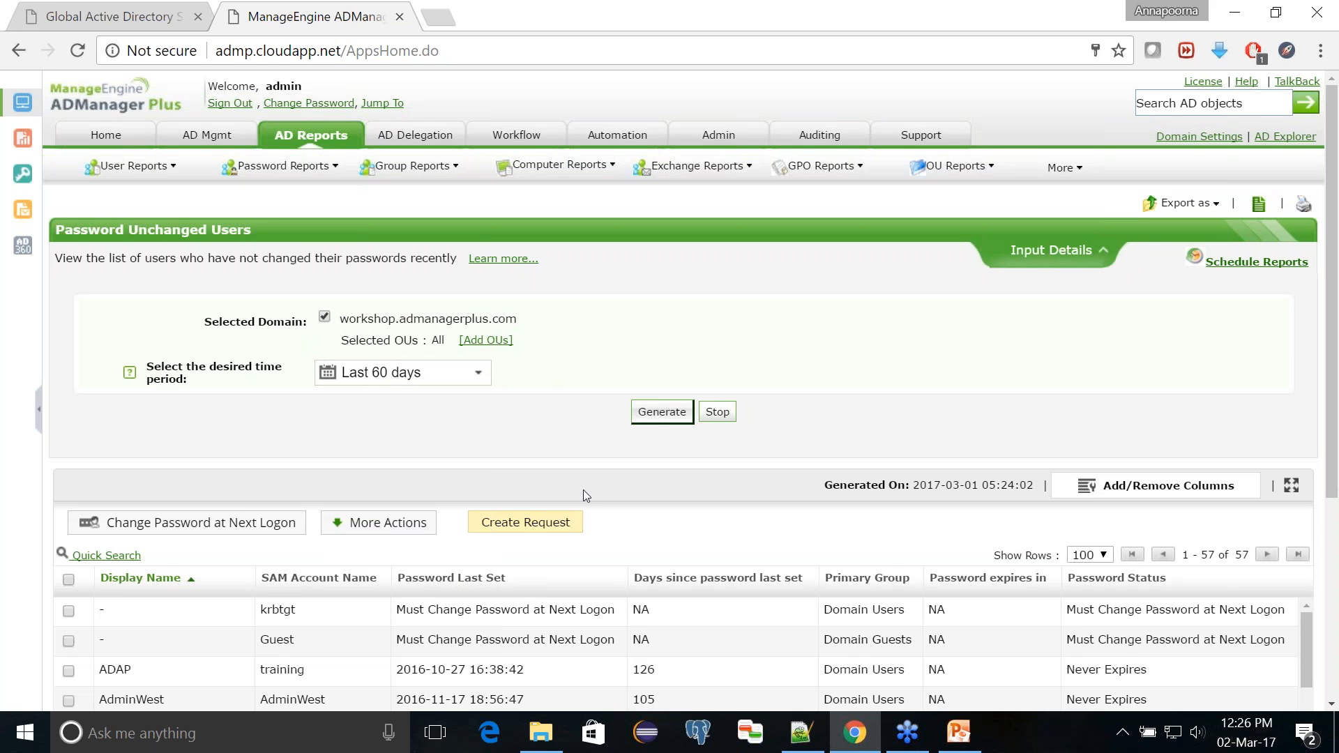
click(671, 414)
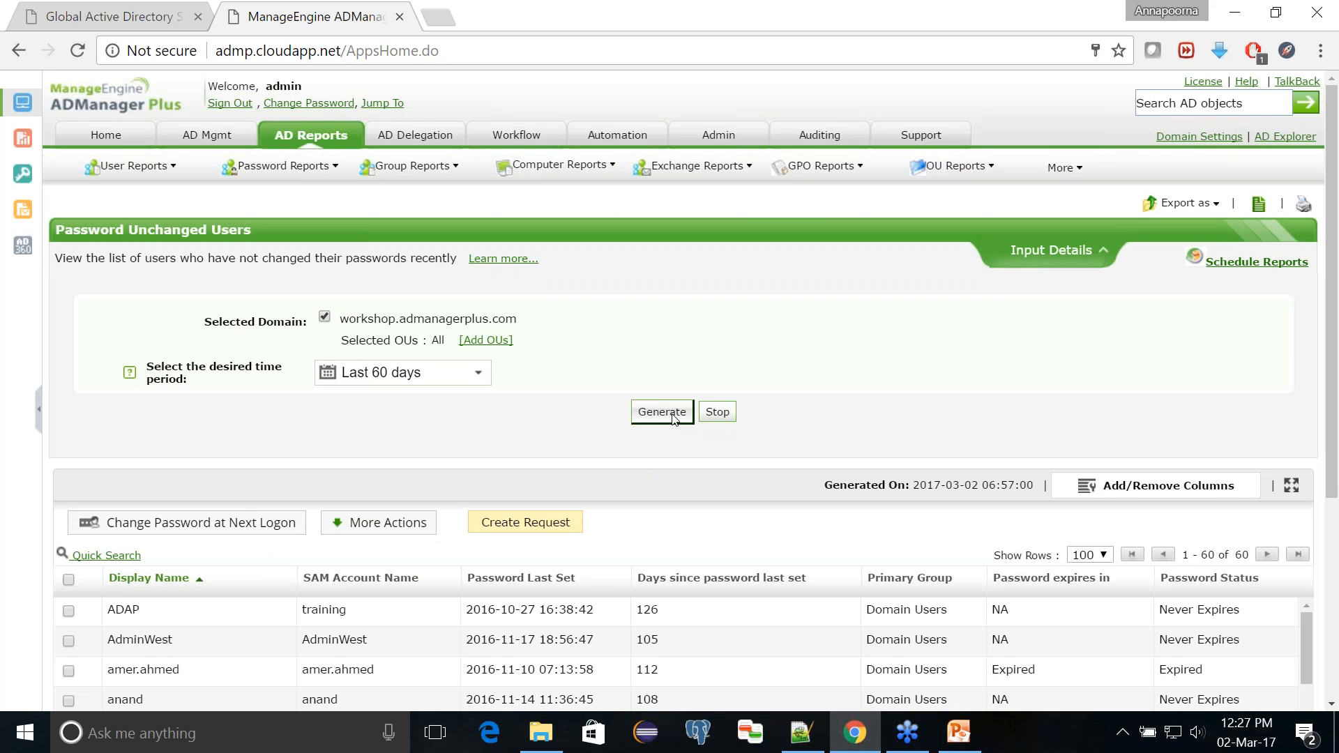
Step: Require the fourth and sixth listed users to change their password at next logon
scroll(558, 432, down, 5)
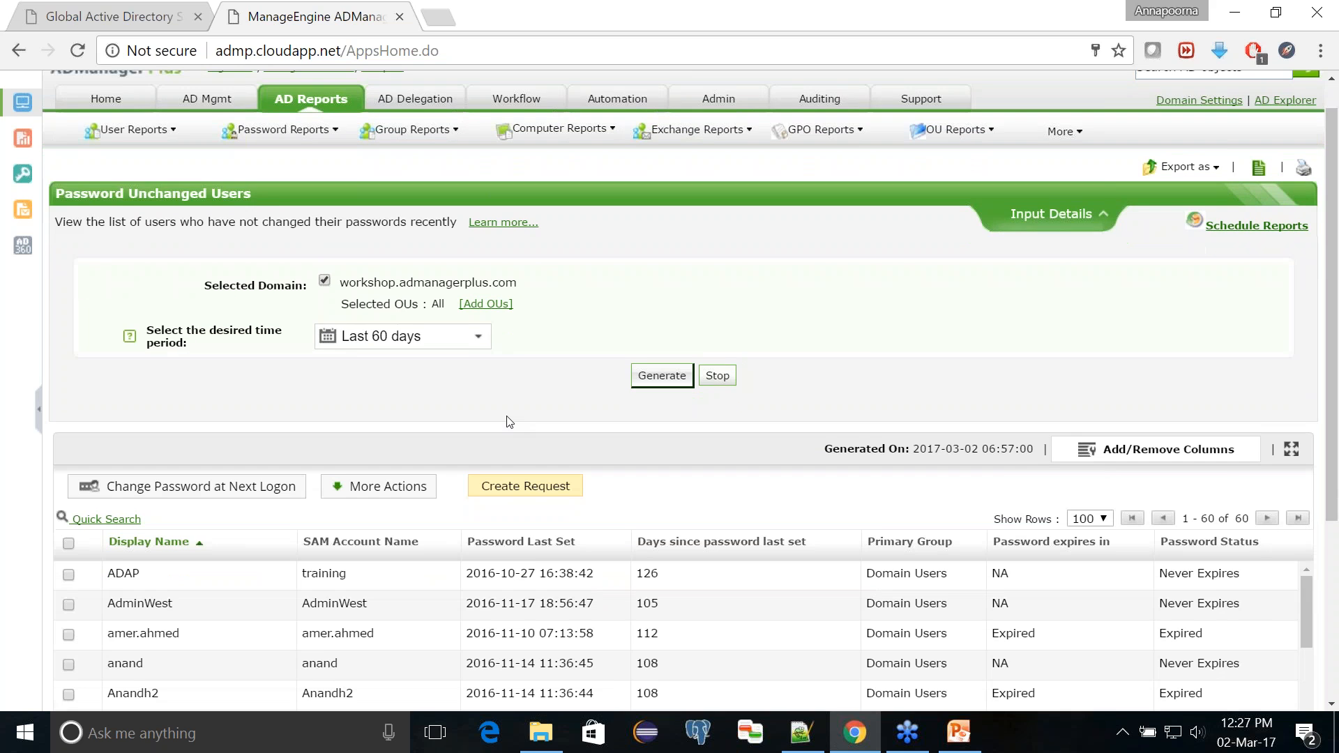
click(68, 482)
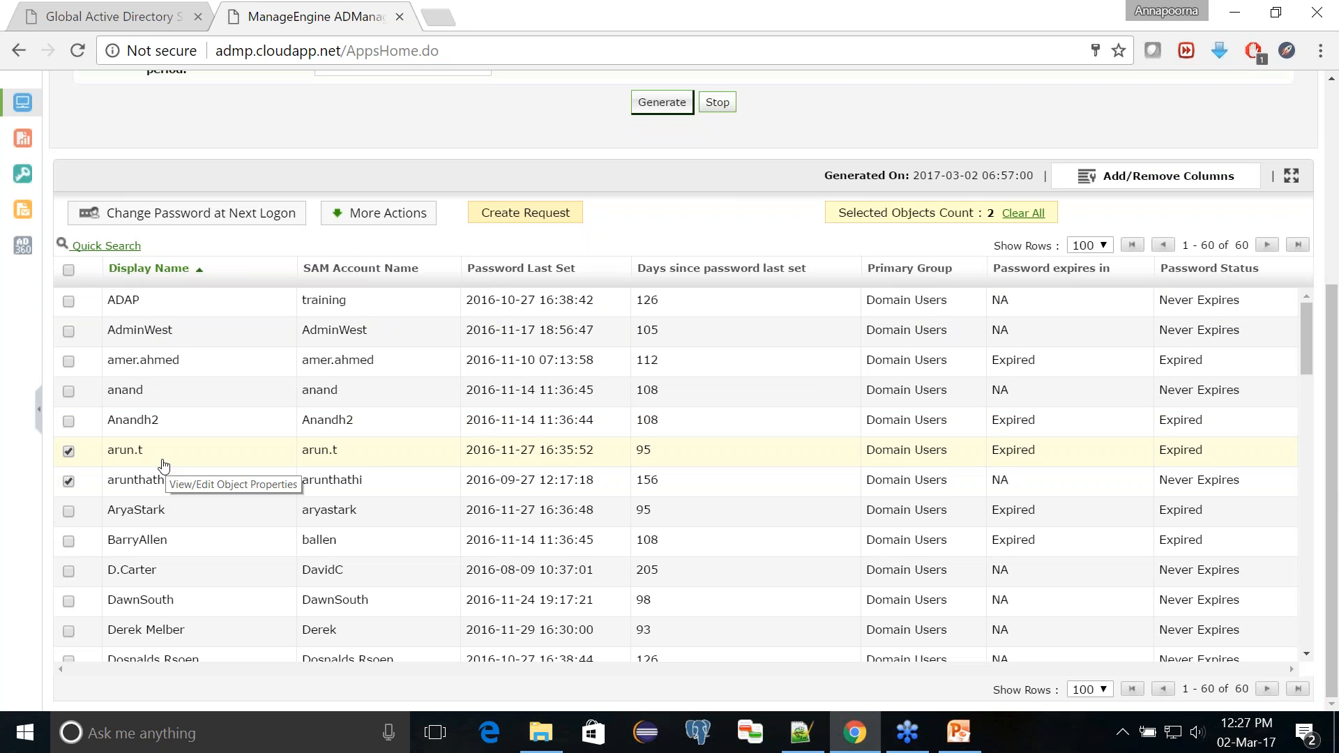
click(68, 480)
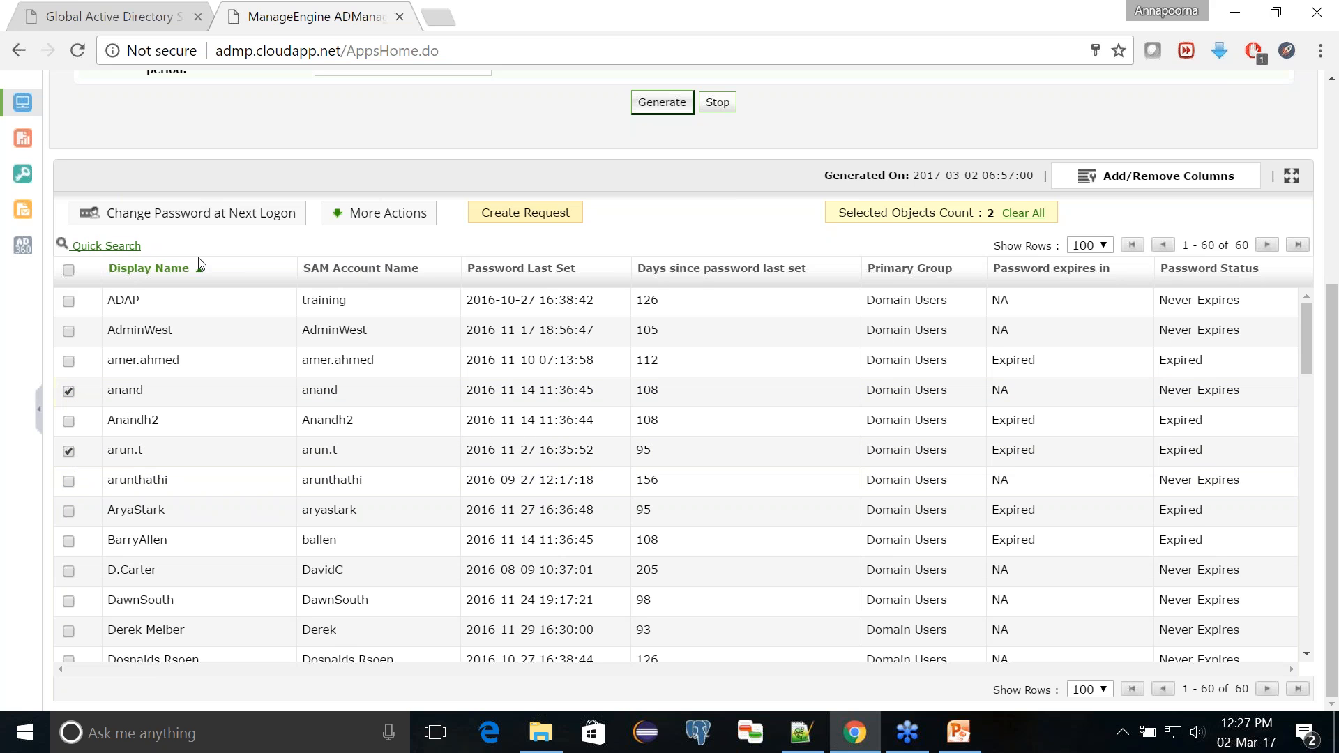
click(215, 217)
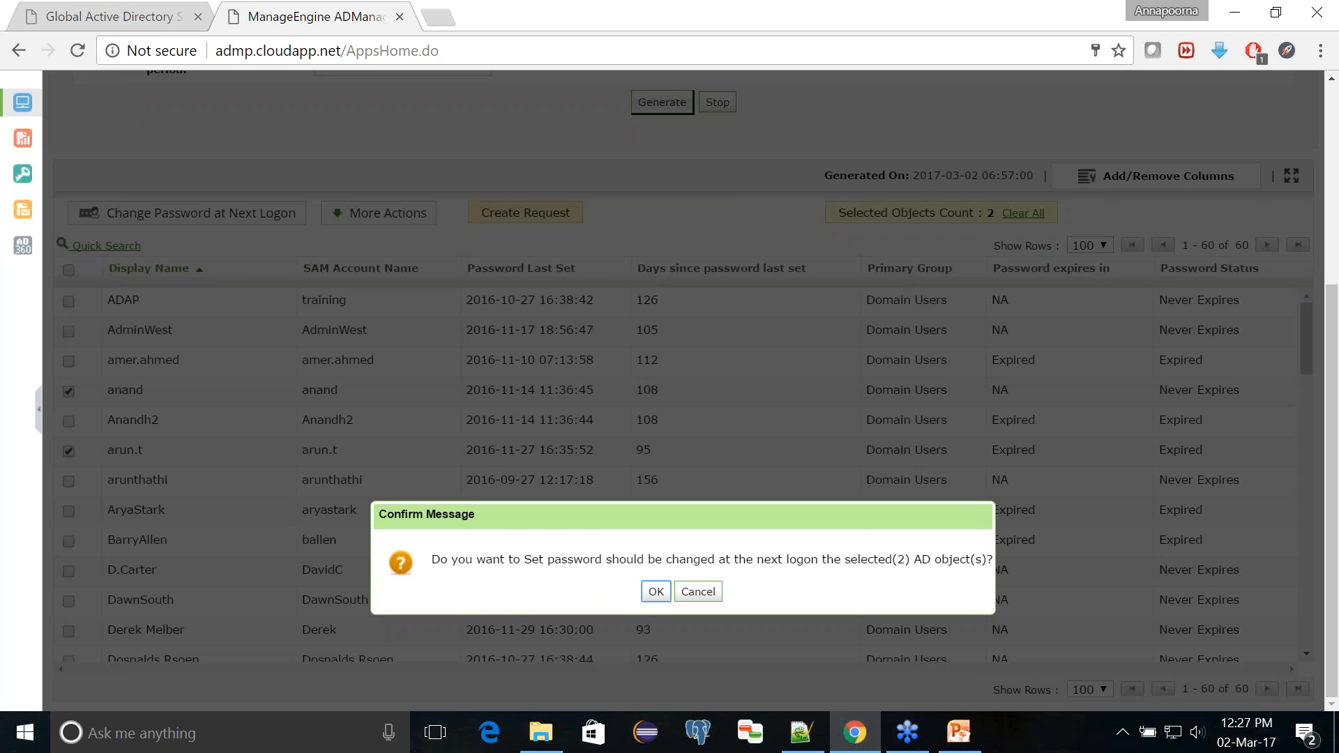
click(657, 591)
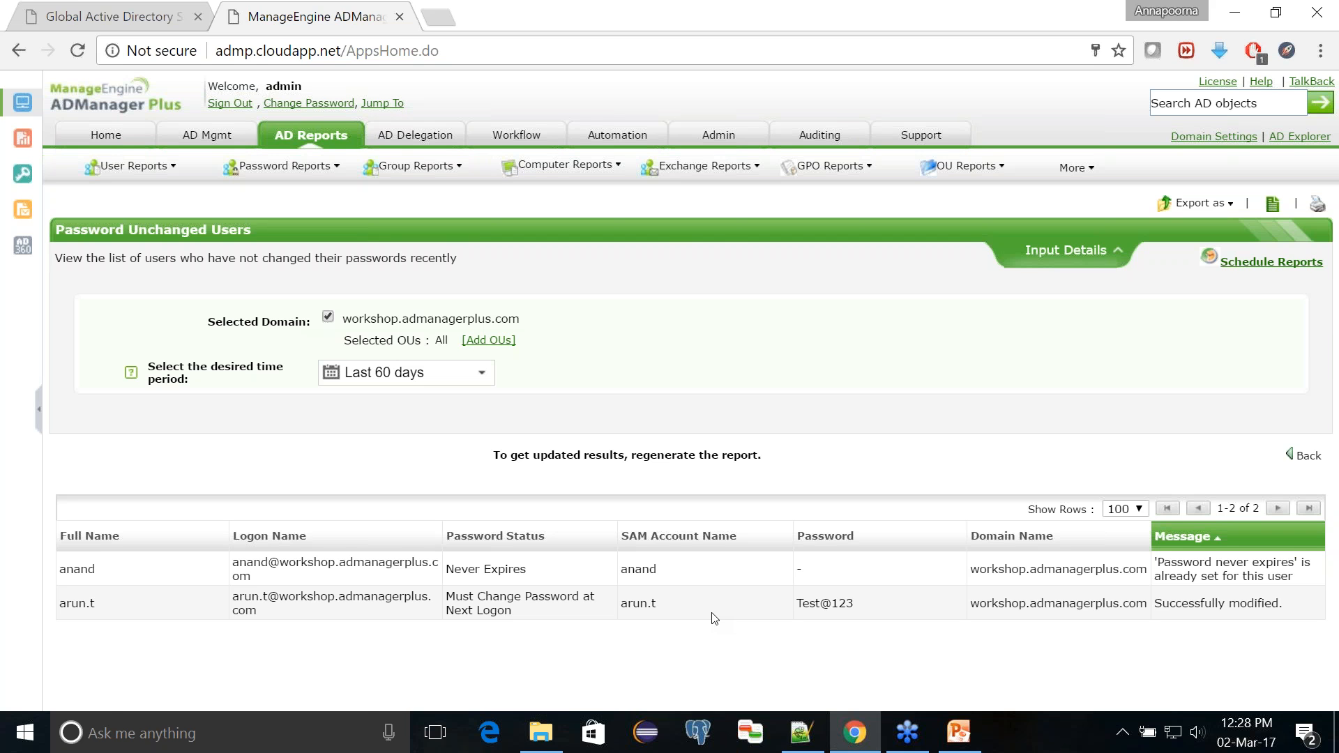
Step: Open the Password Expired Users report and exclude disabled users from it
click(328, 138)
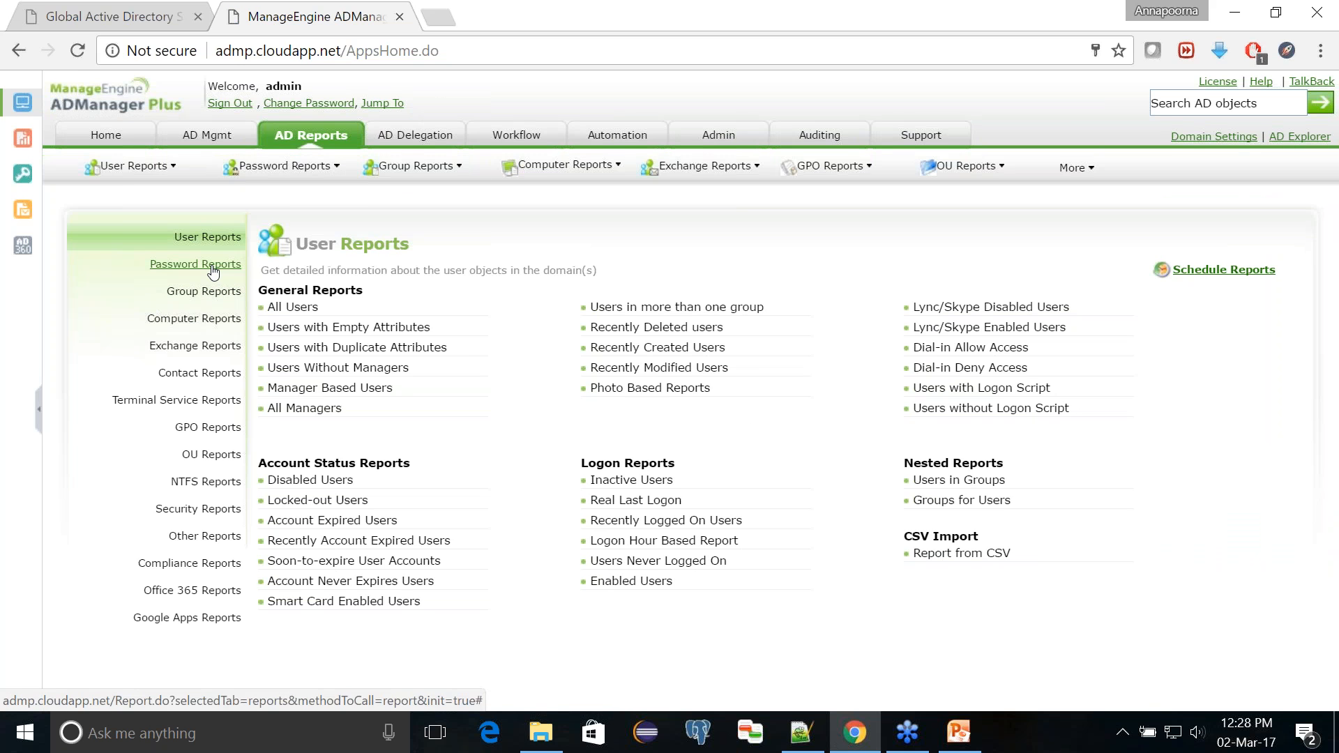
click(213, 270)
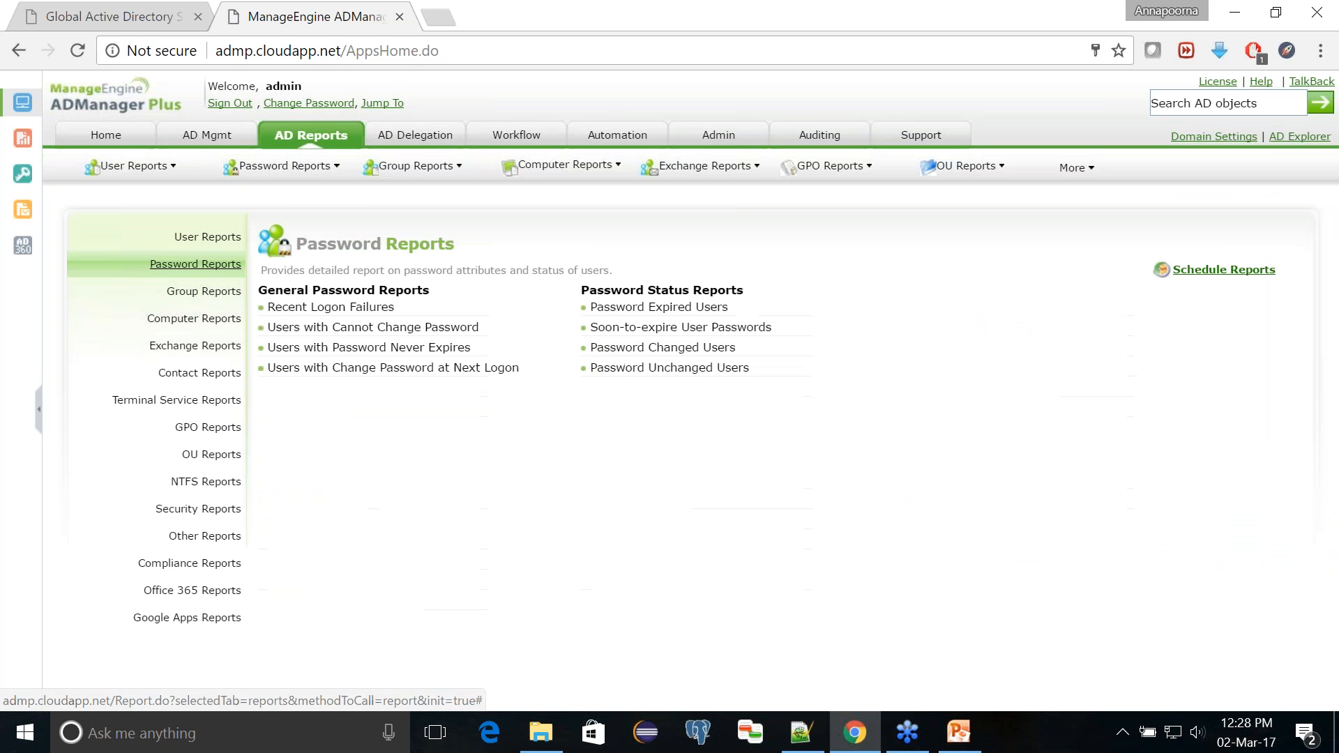
click(641, 312)
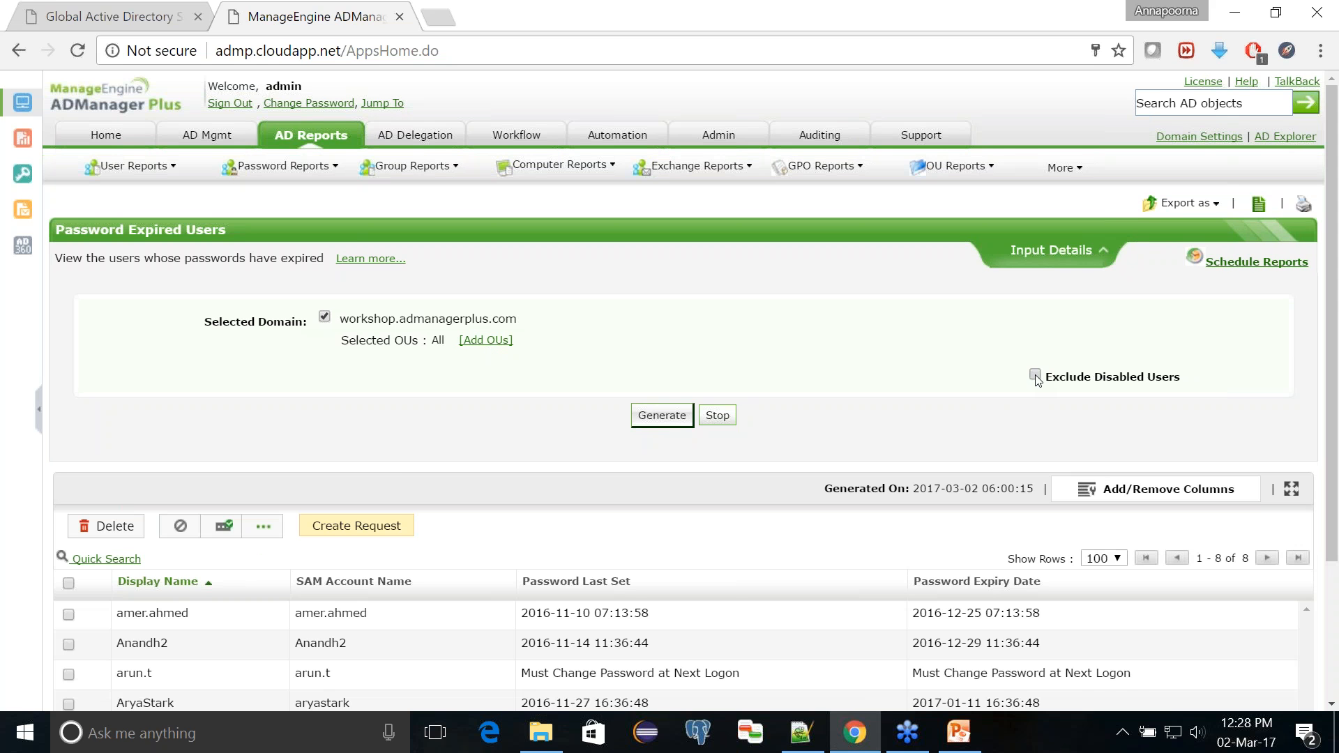
click(1035, 376)
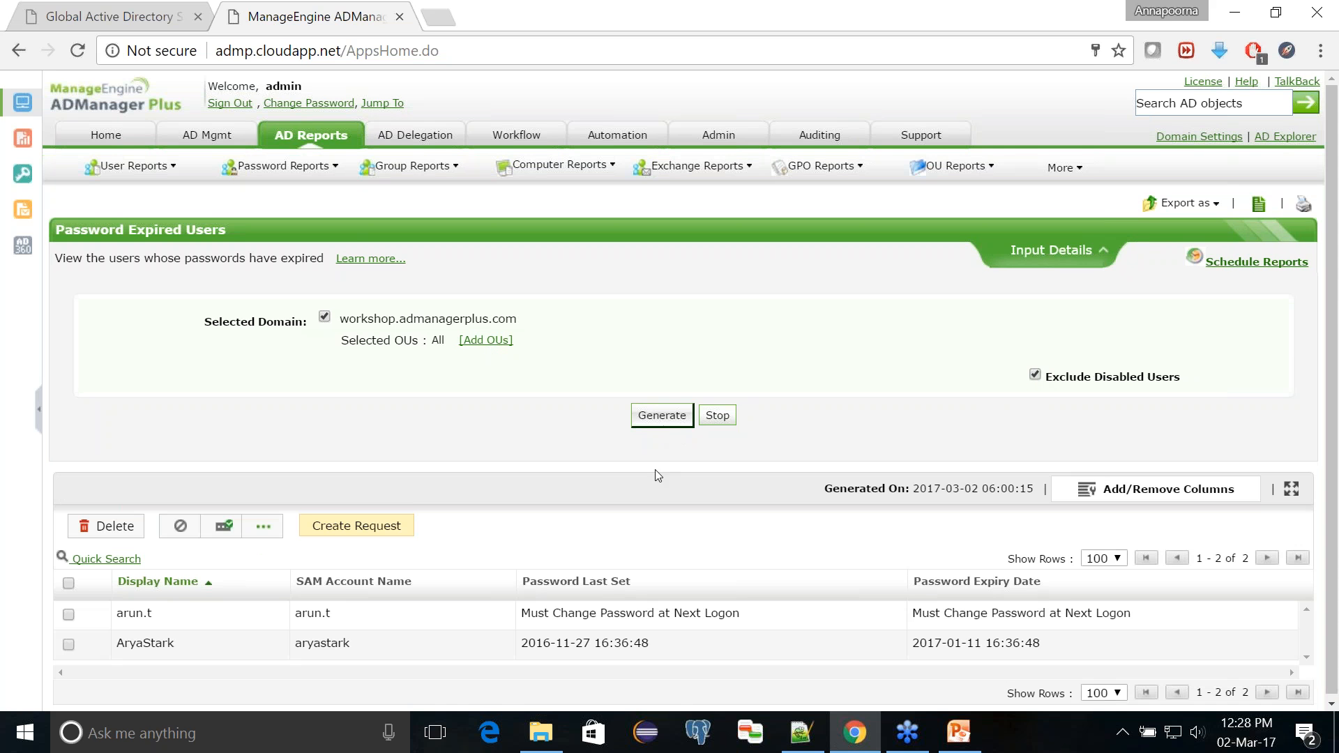
Step: Select the second listed user with an expired password and look at the available management actions, such as Reset Password
scroll(594, 564, down, 1)
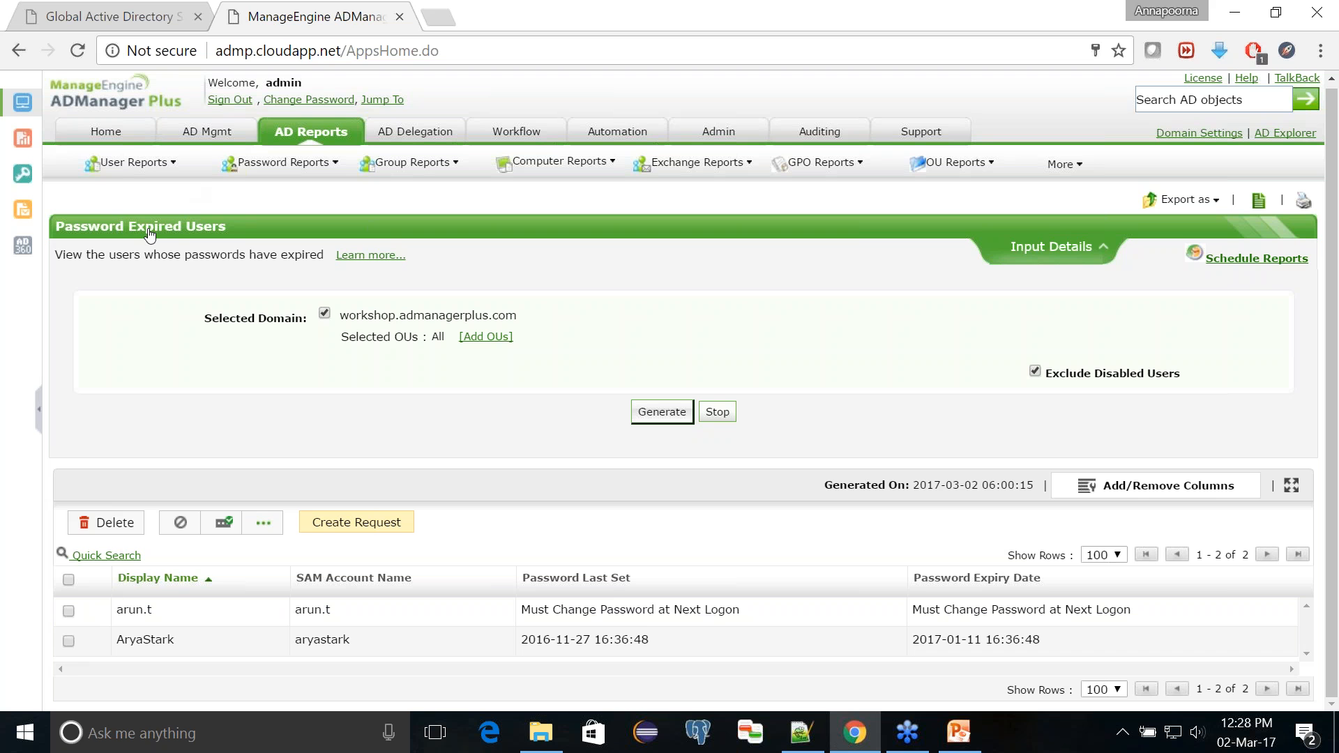
click(69, 641)
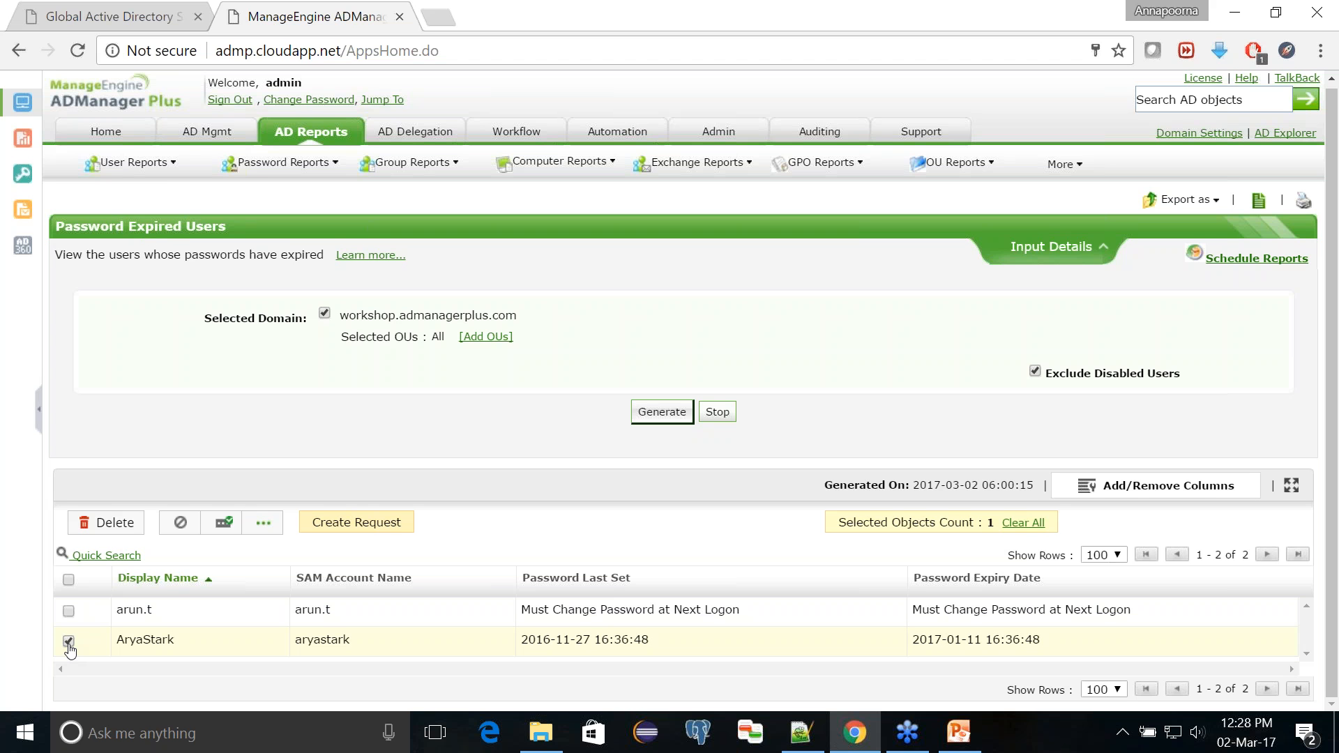
click(264, 526)
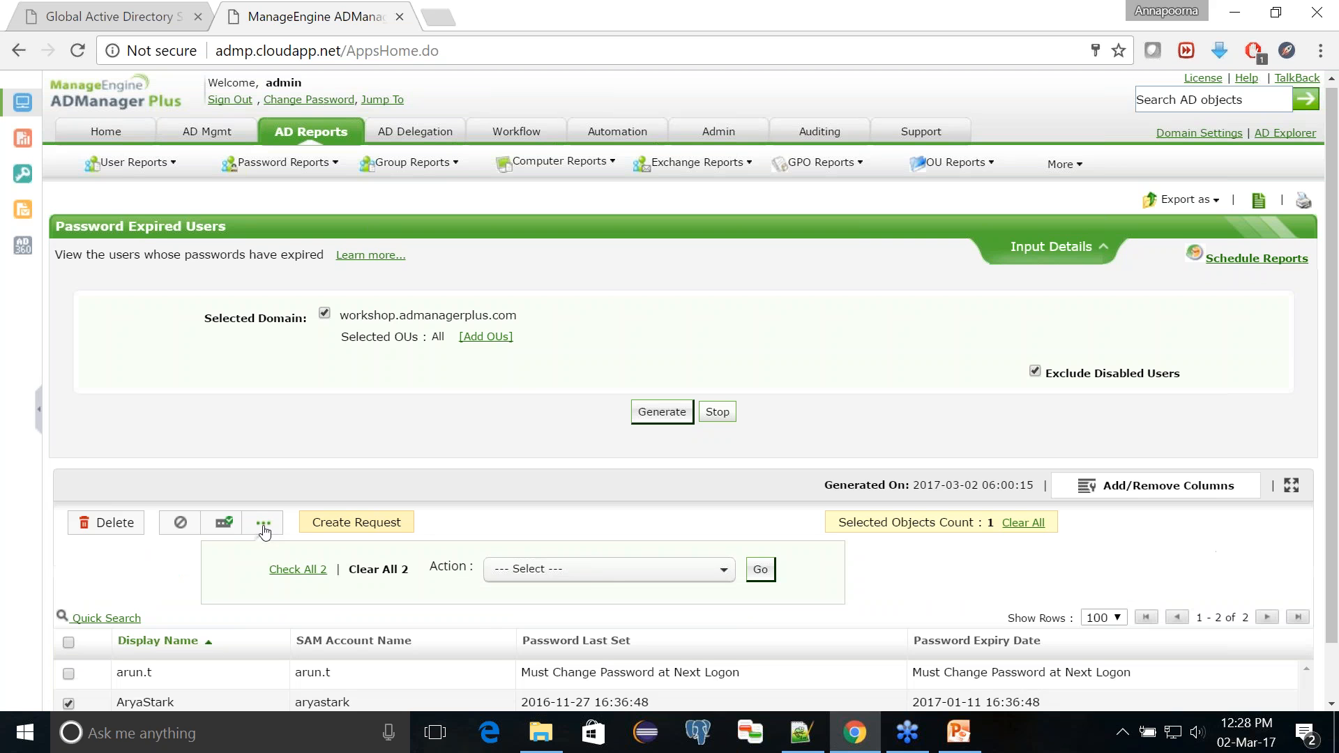
click(606, 571)
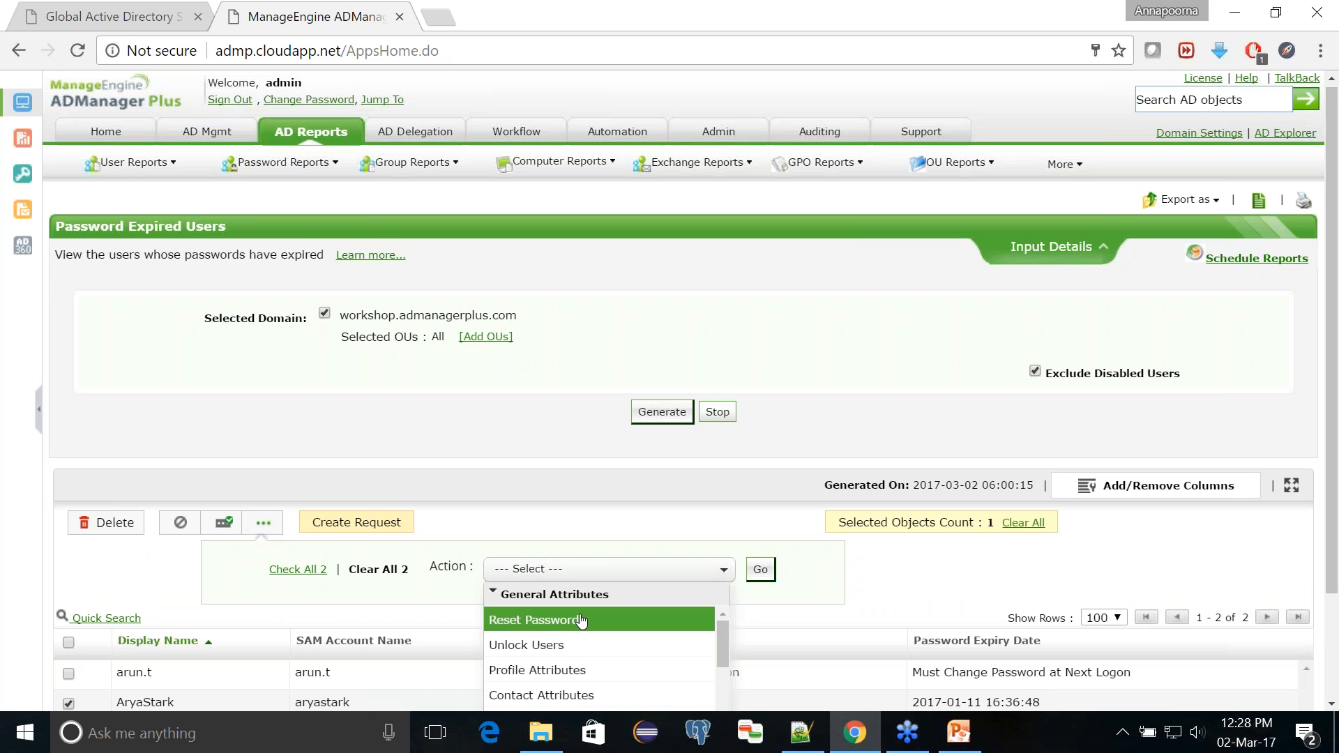
click(526, 505)
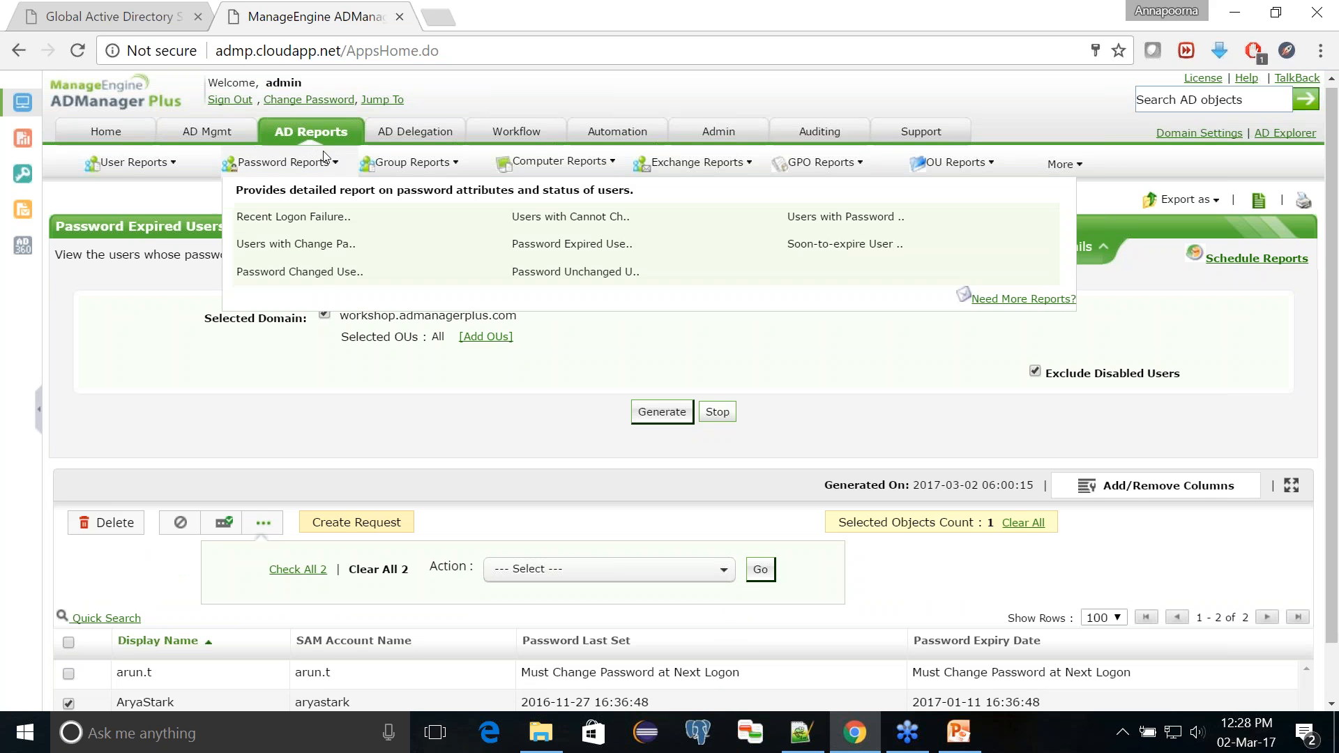
Step: Open the Soon-to-expire User Passwords report and generate it for the next 7 days
mouse_move(325, 161)
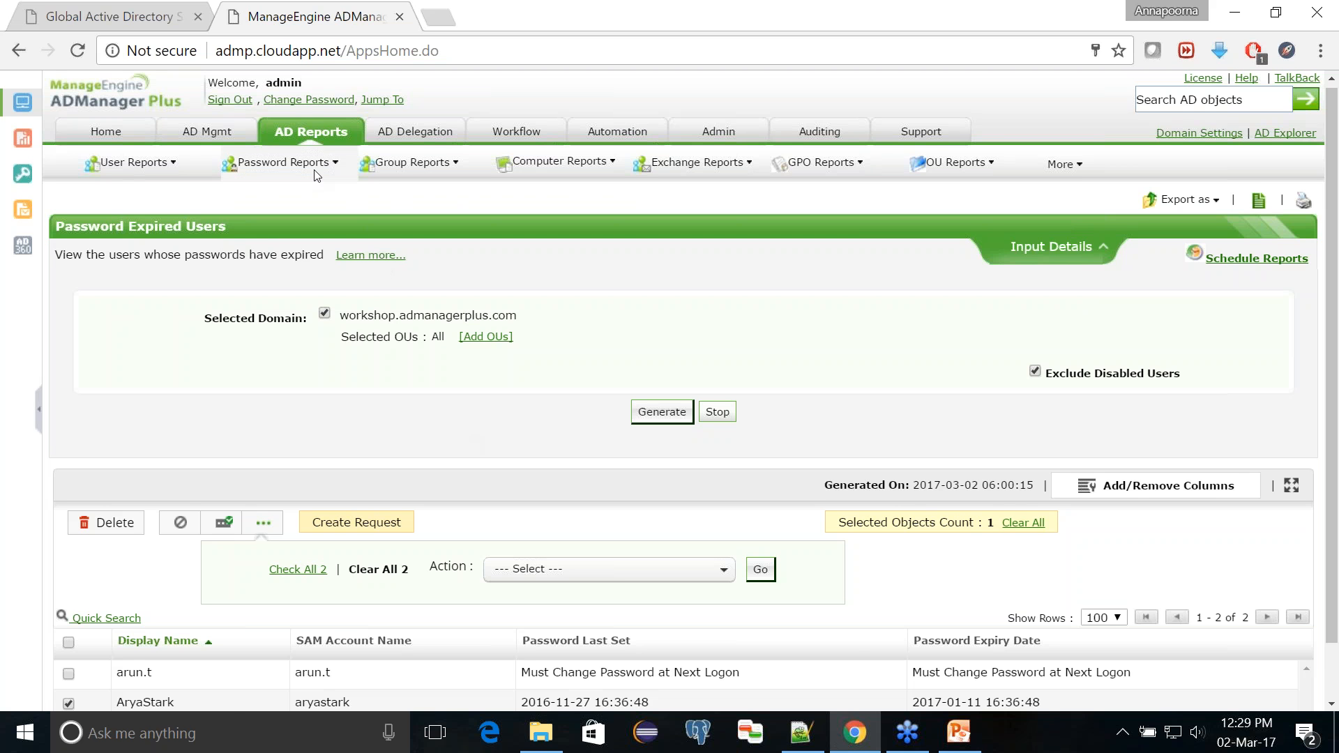
click(311, 134)
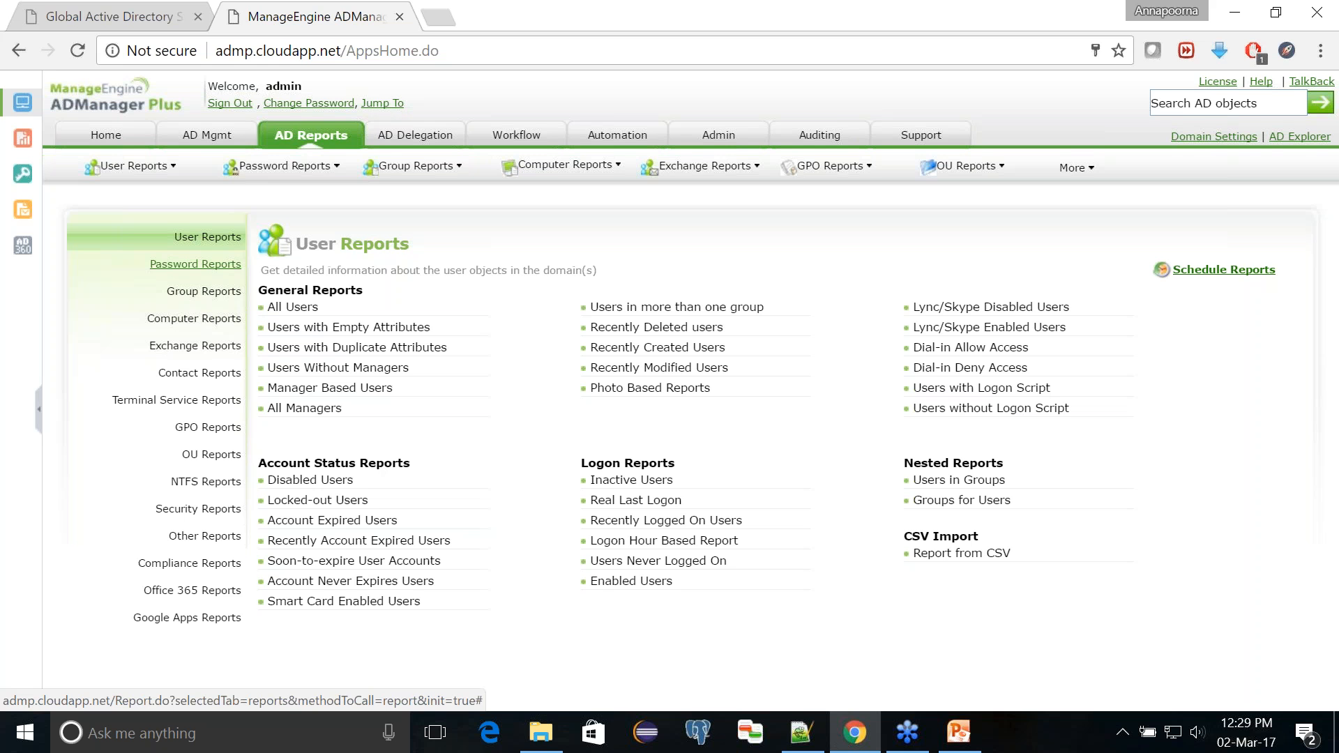
click(227, 269)
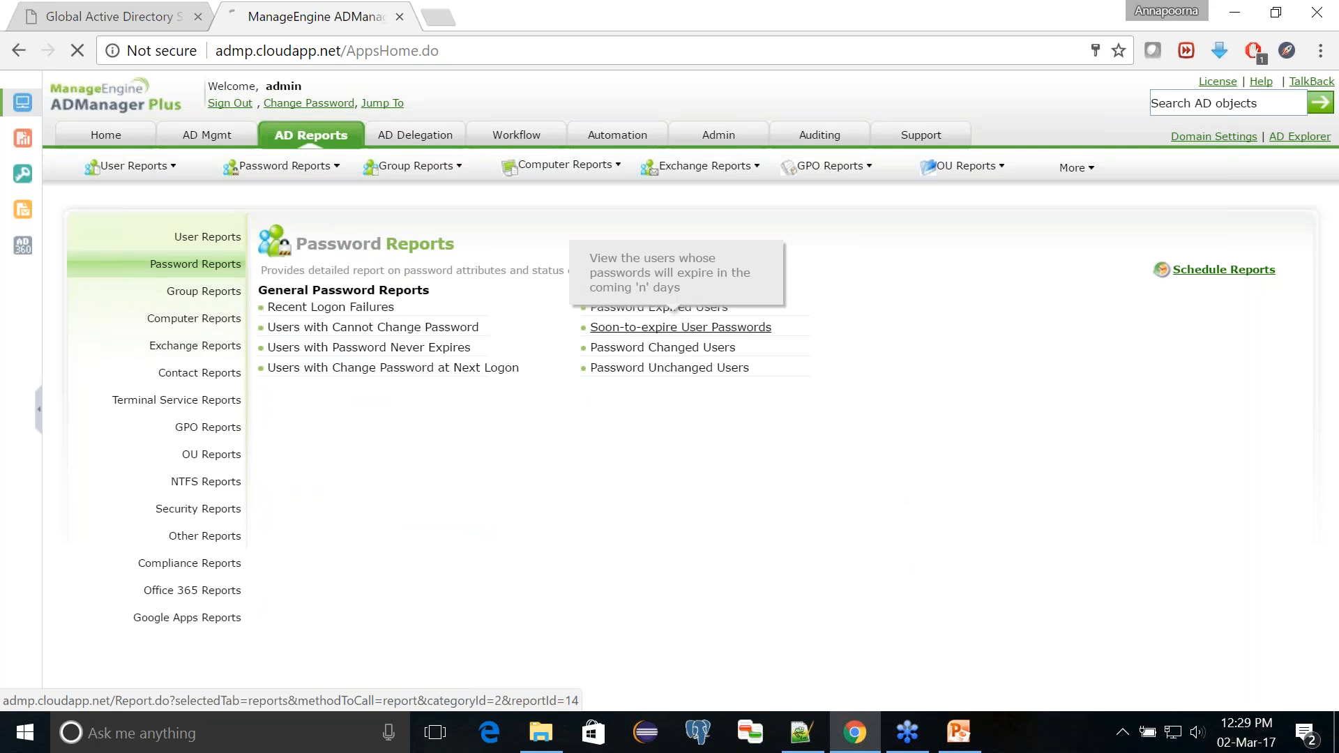
click(629, 334)
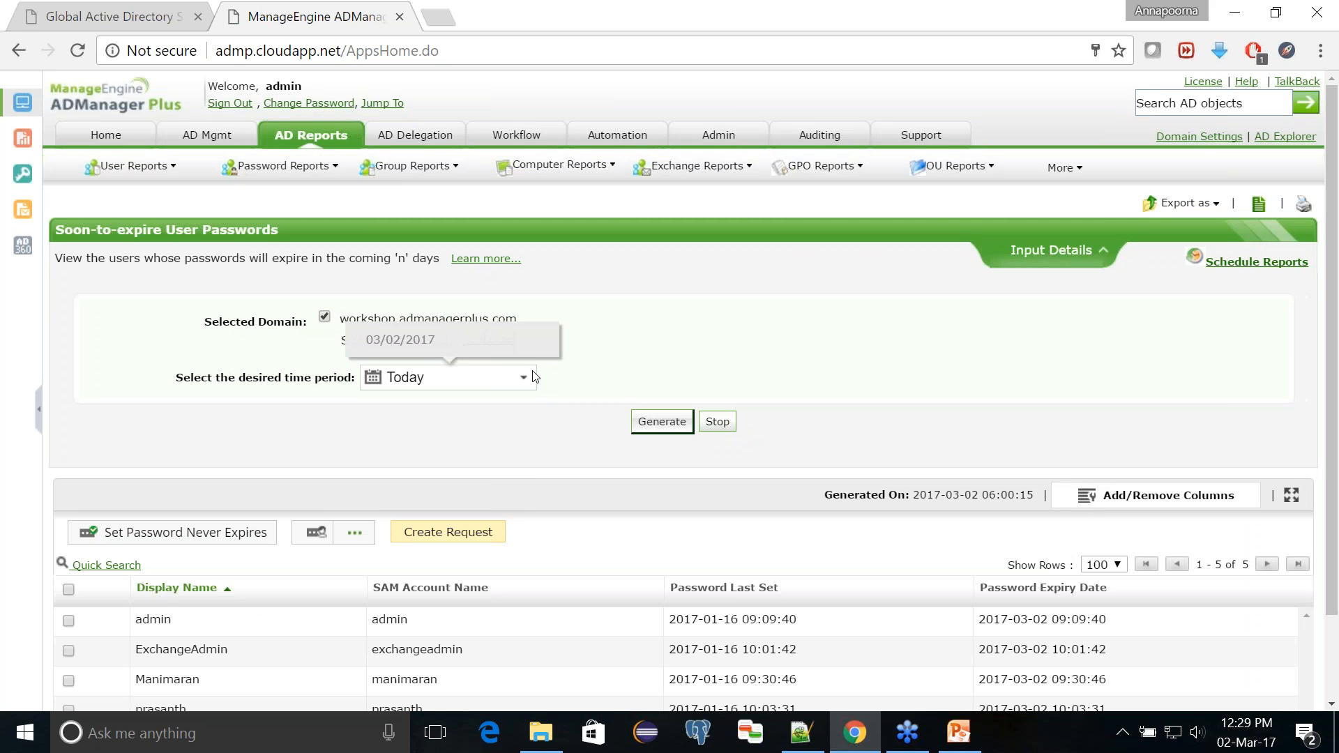
click(534, 377)
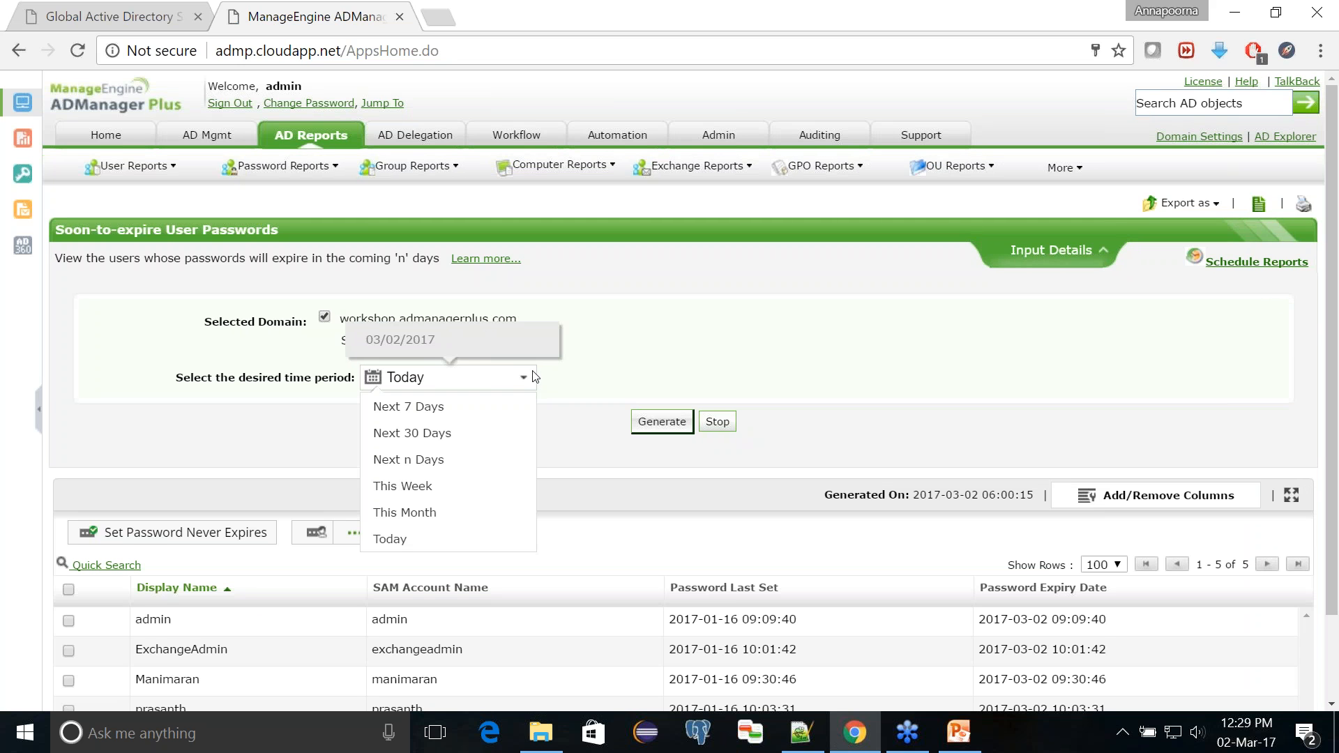
click(497, 407)
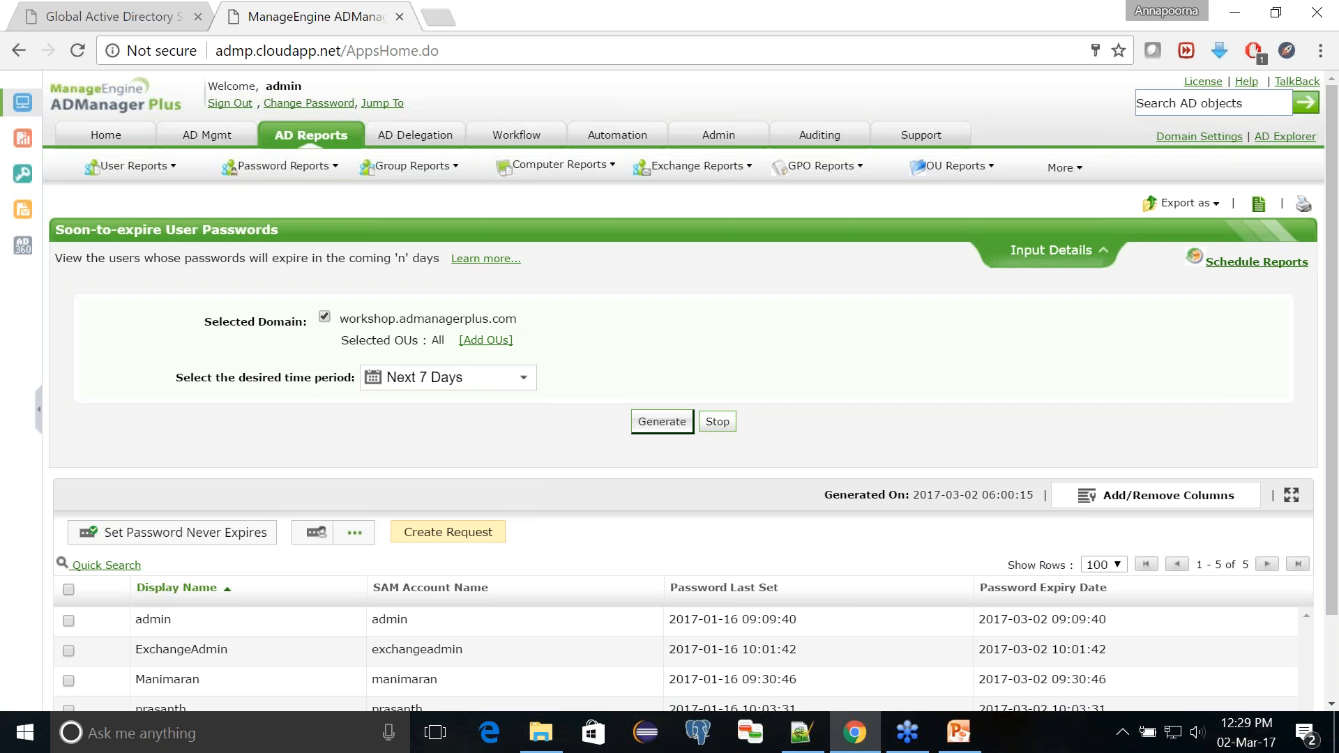
click(663, 422)
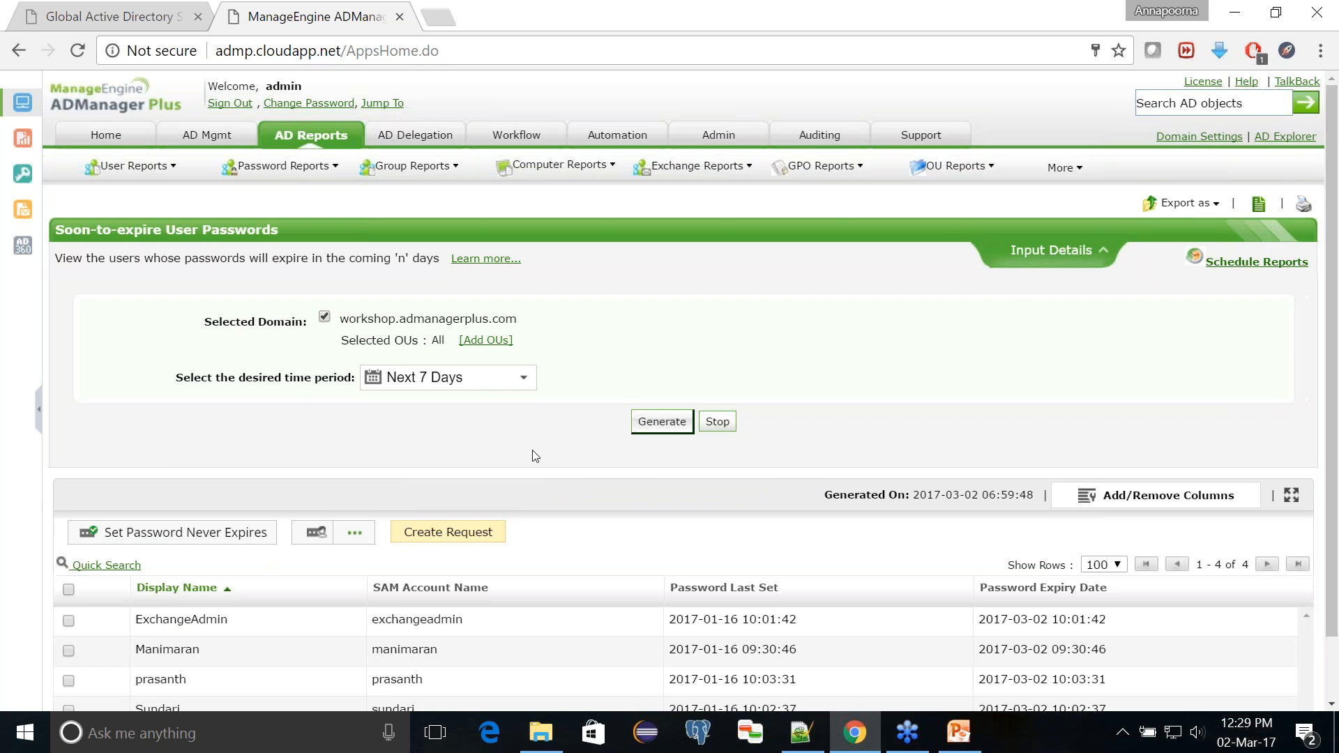
Step: Select the second and third listed users with soon-to-expire passwords and look at the Change Password at Next Logon action
scroll(535, 457, down, 1)
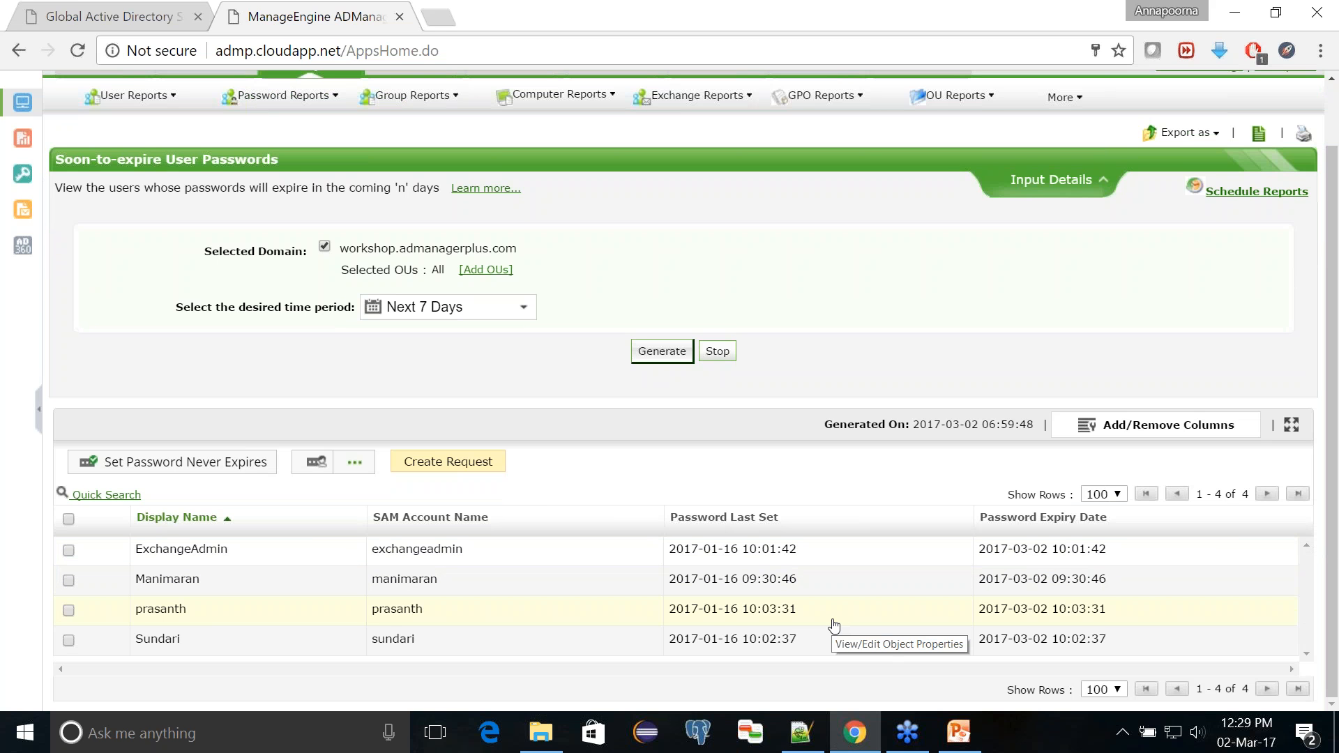
click(68, 610)
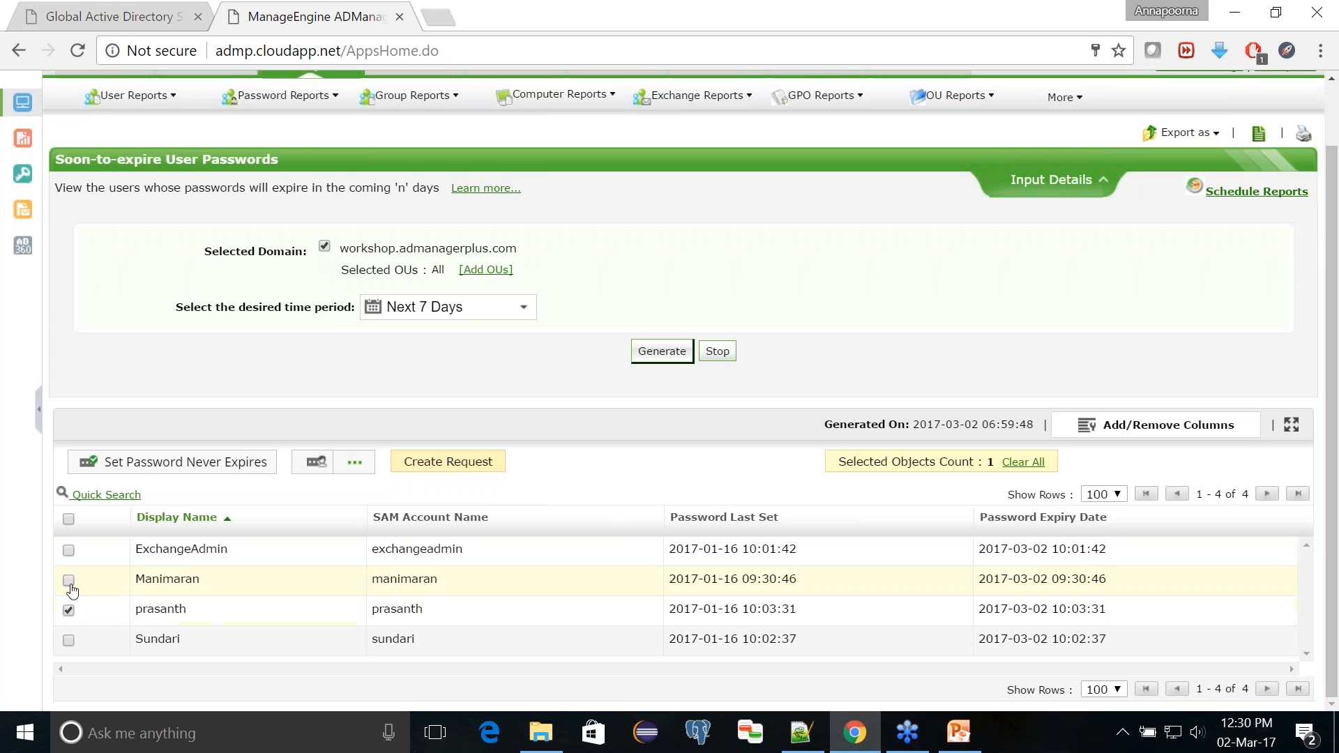
click(69, 581)
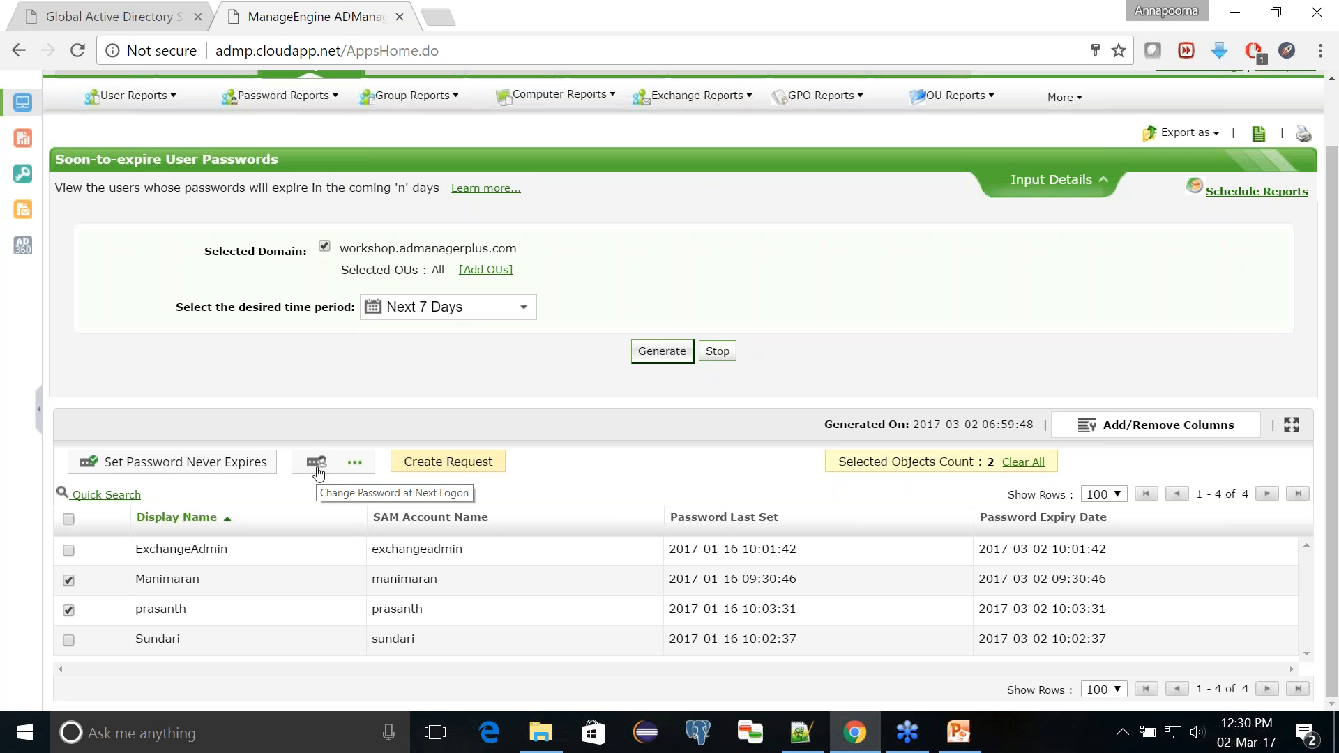
Step: Generate the Inactive Users report for the last 60 days, excluding never logged on users and disabled users
scroll(307, 279, up, 1)
click(307, 140)
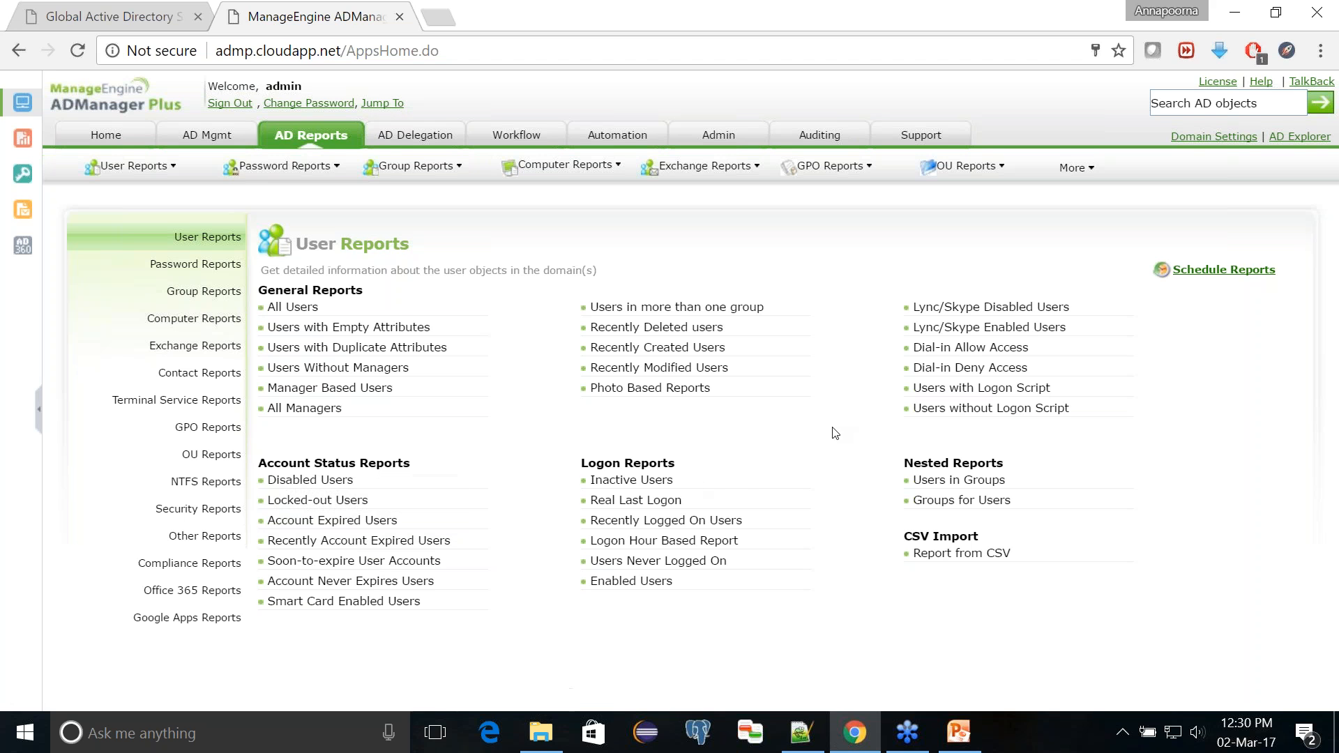
click(650, 482)
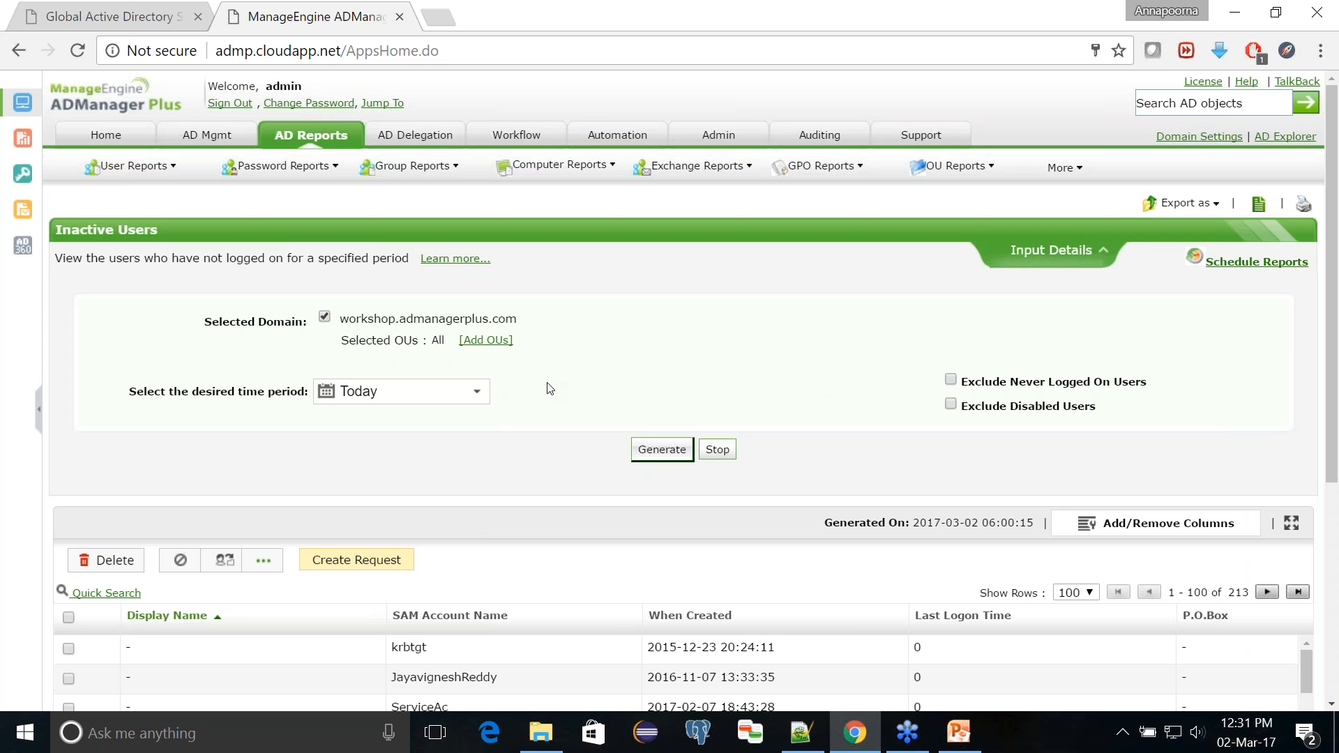
click(462, 399)
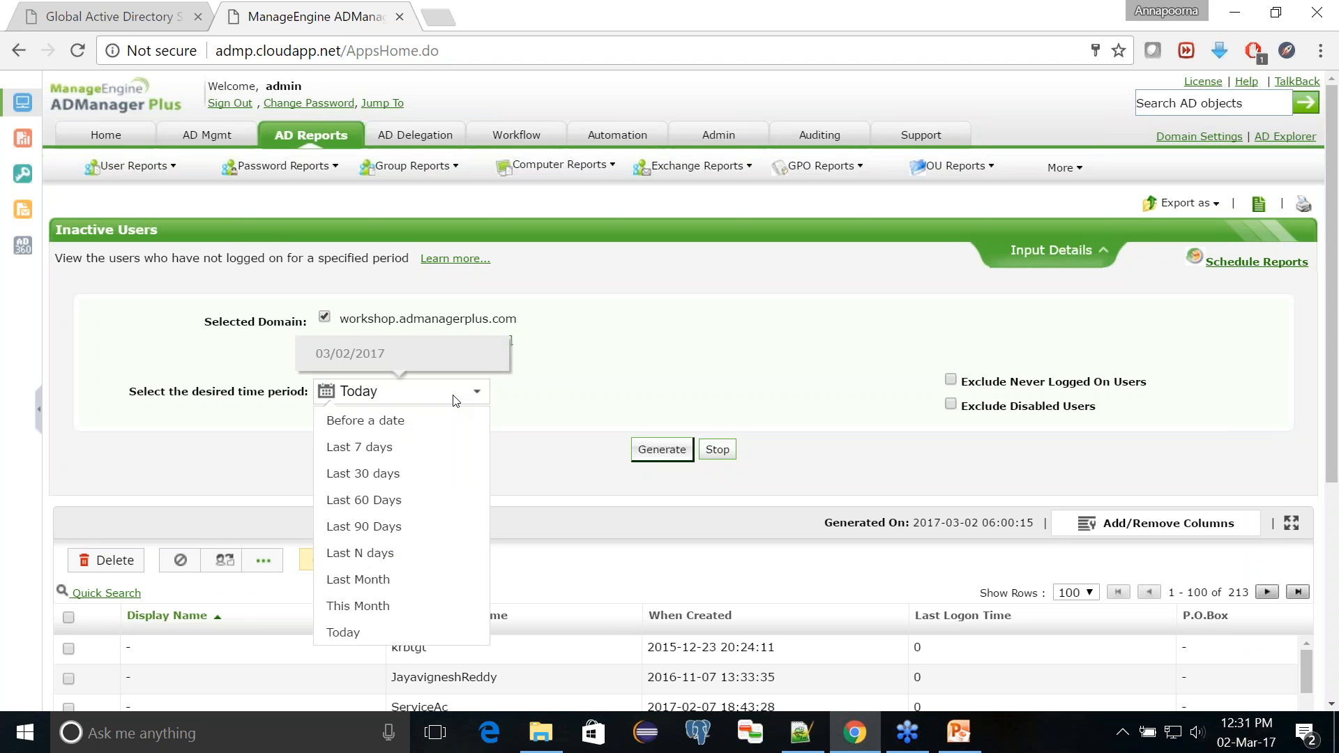
click(393, 501)
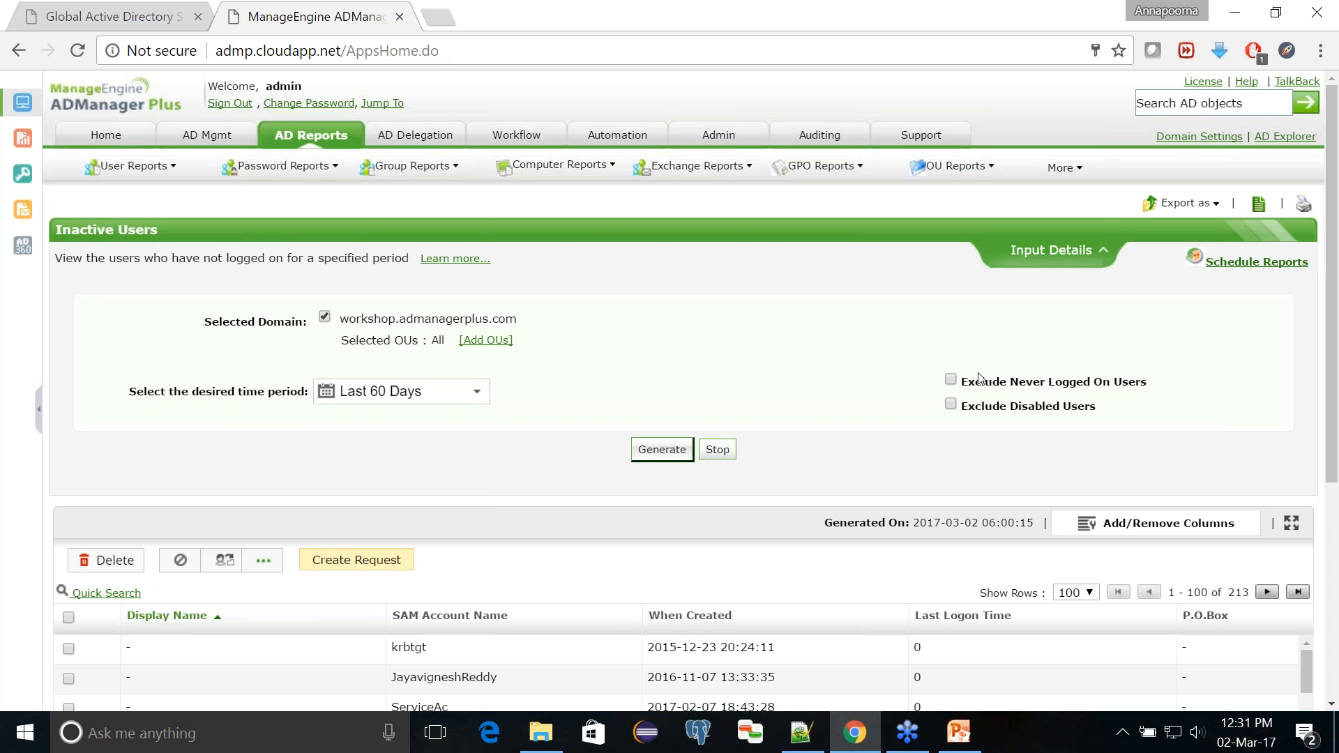
click(950, 405)
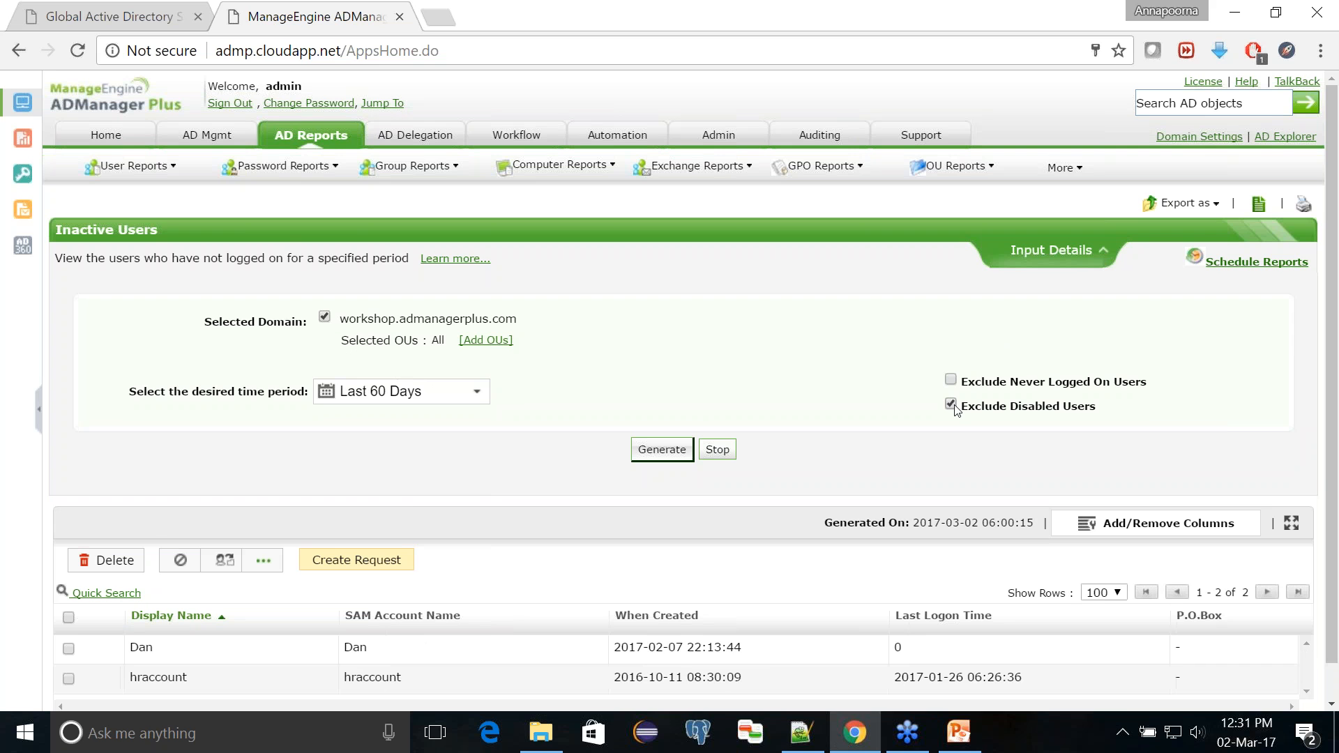
click(951, 380)
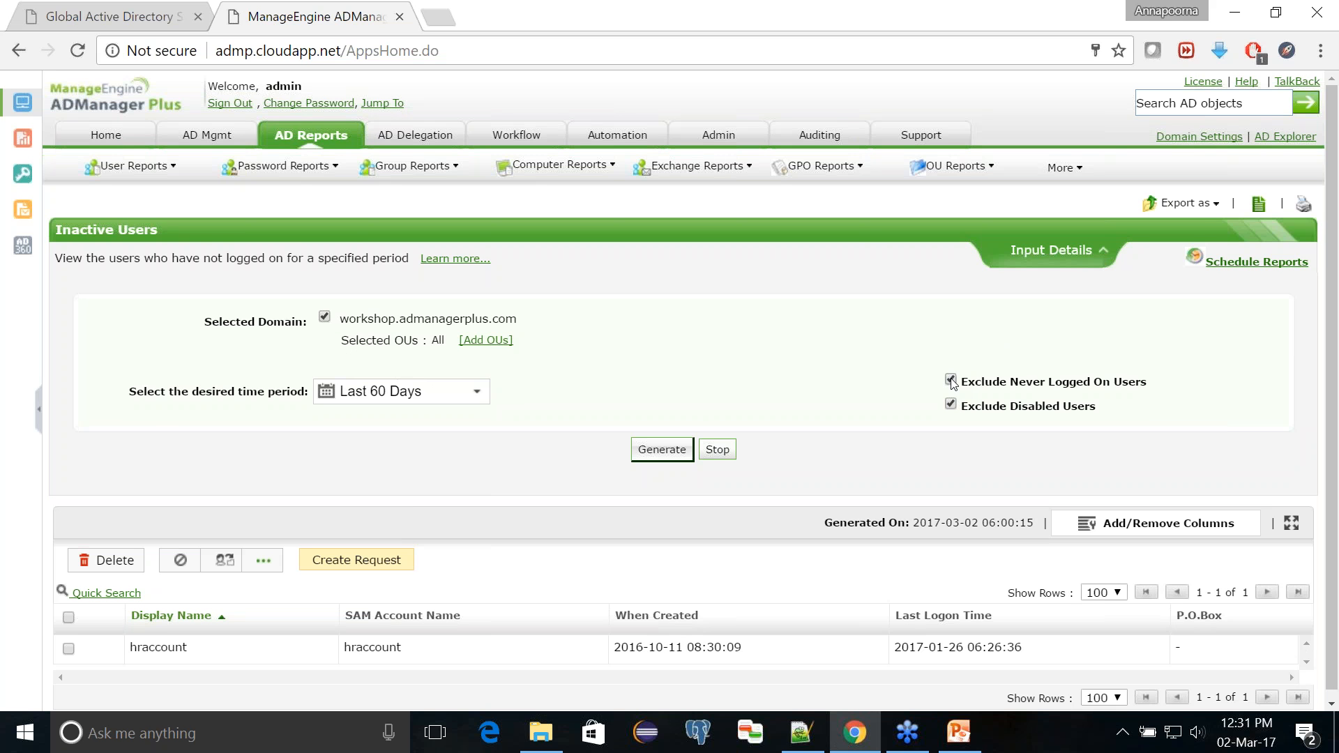
click(668, 452)
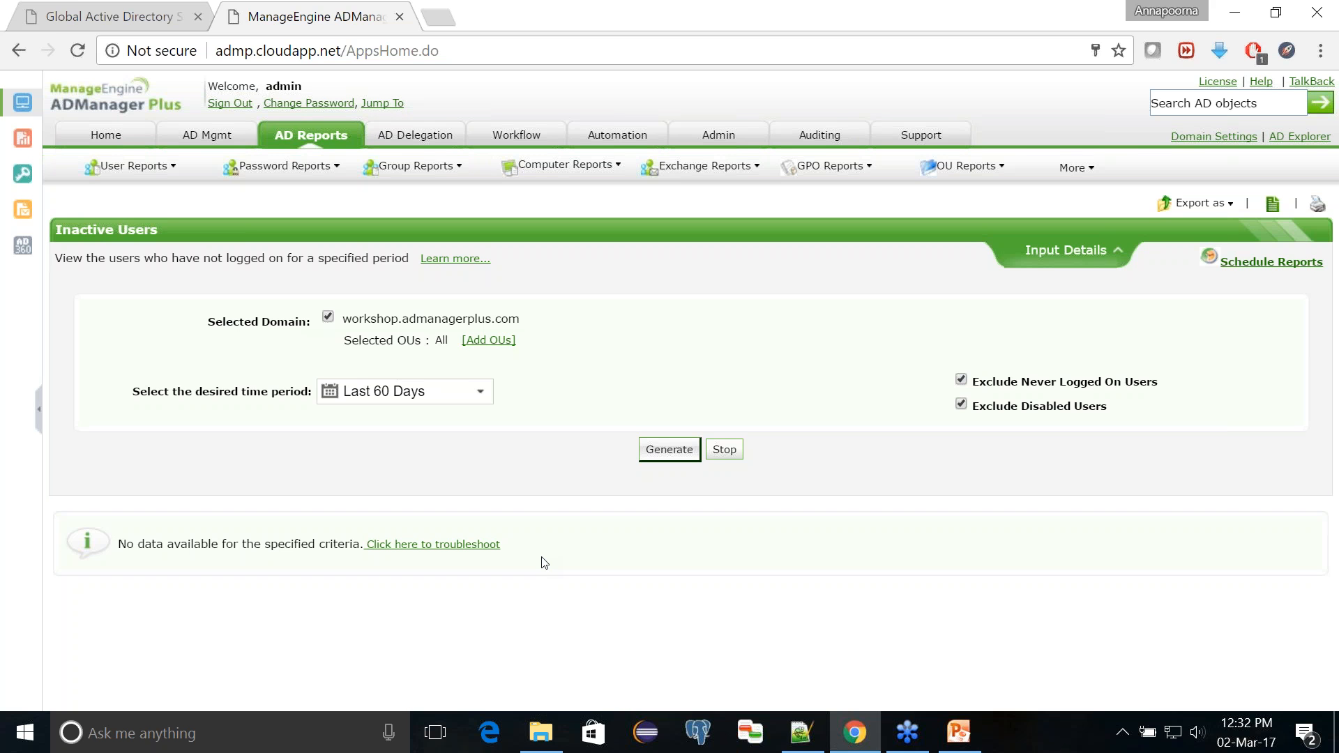
Step: Check the Topics slide in PowerPoint Viewer, return to ADManager Plus in Chrome and open the Logon Hour Based Report
click(954, 737)
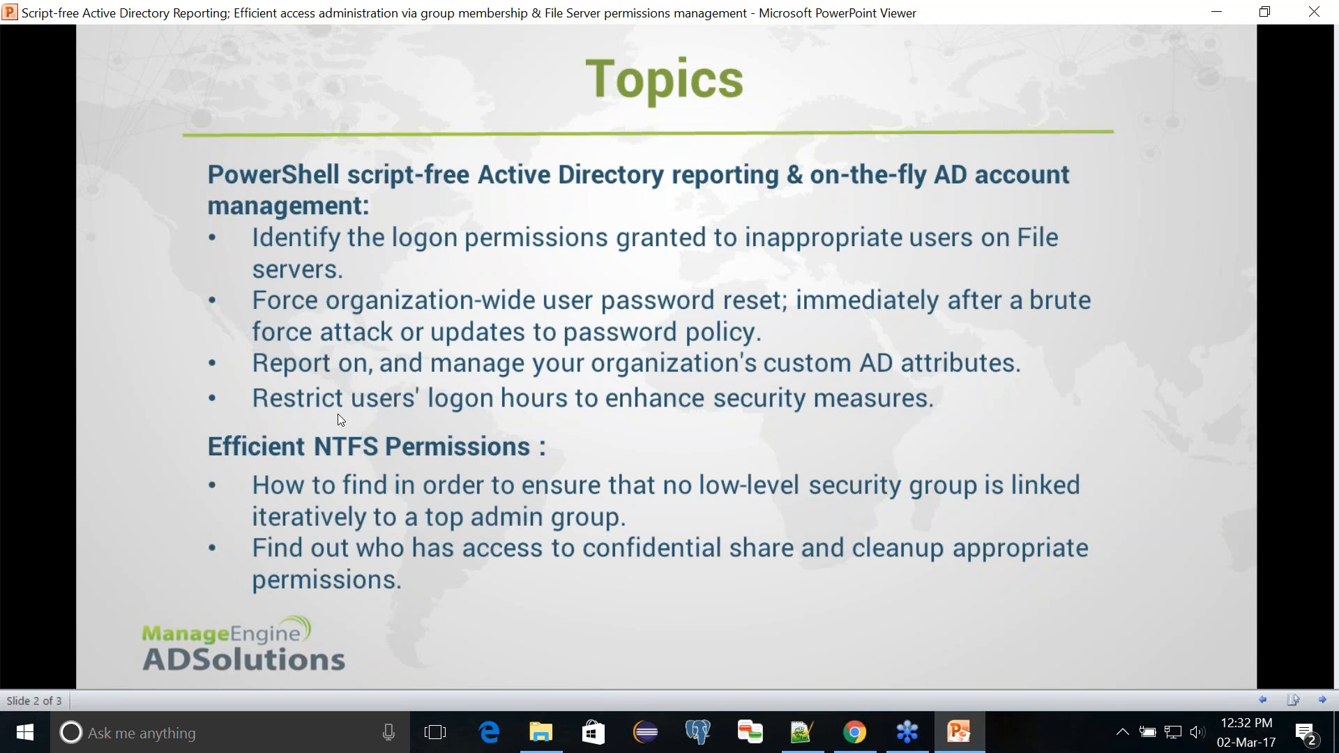
click(853, 731)
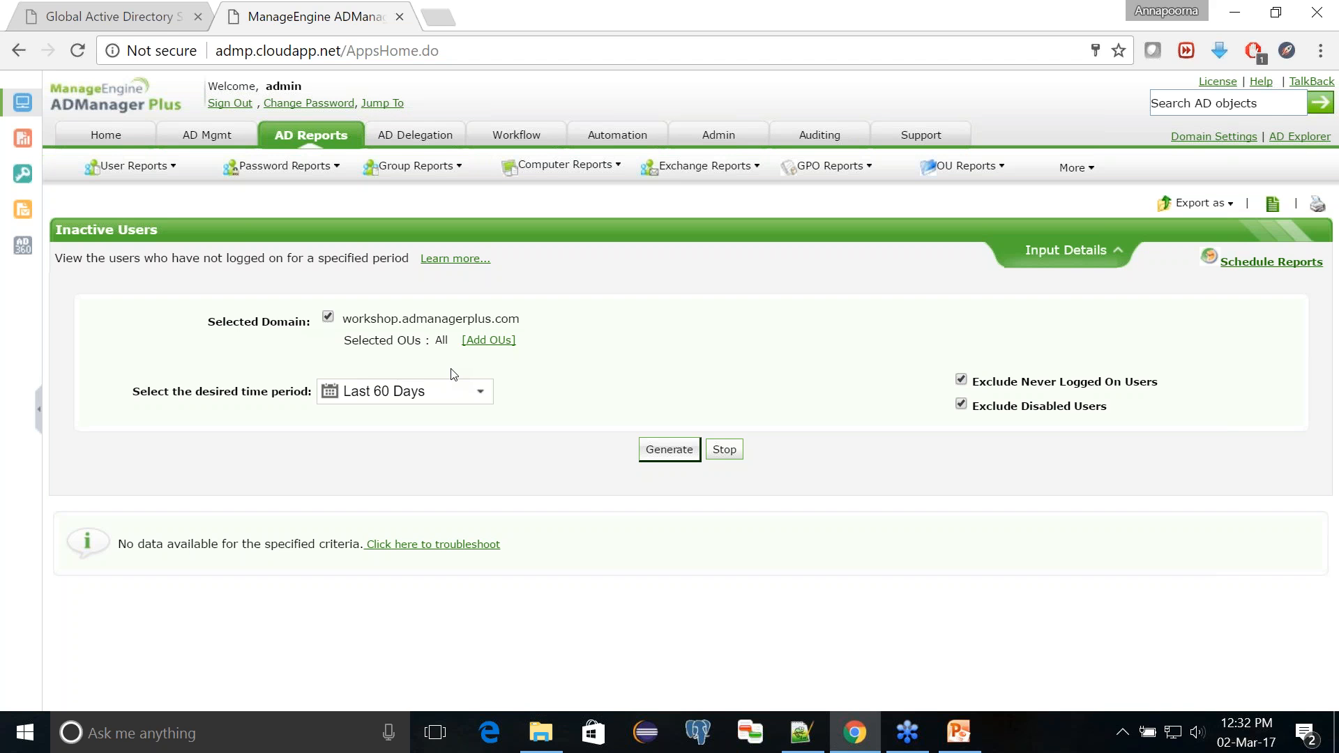
click(327, 144)
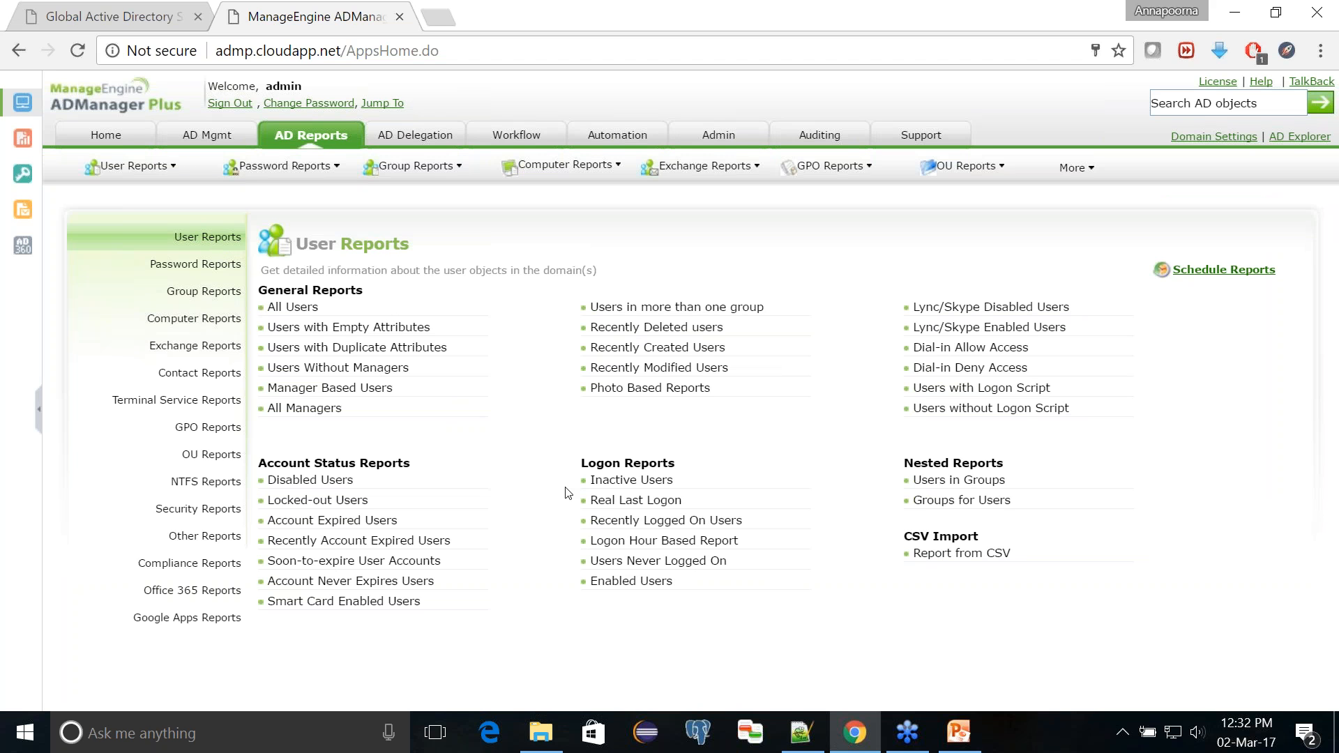
click(707, 543)
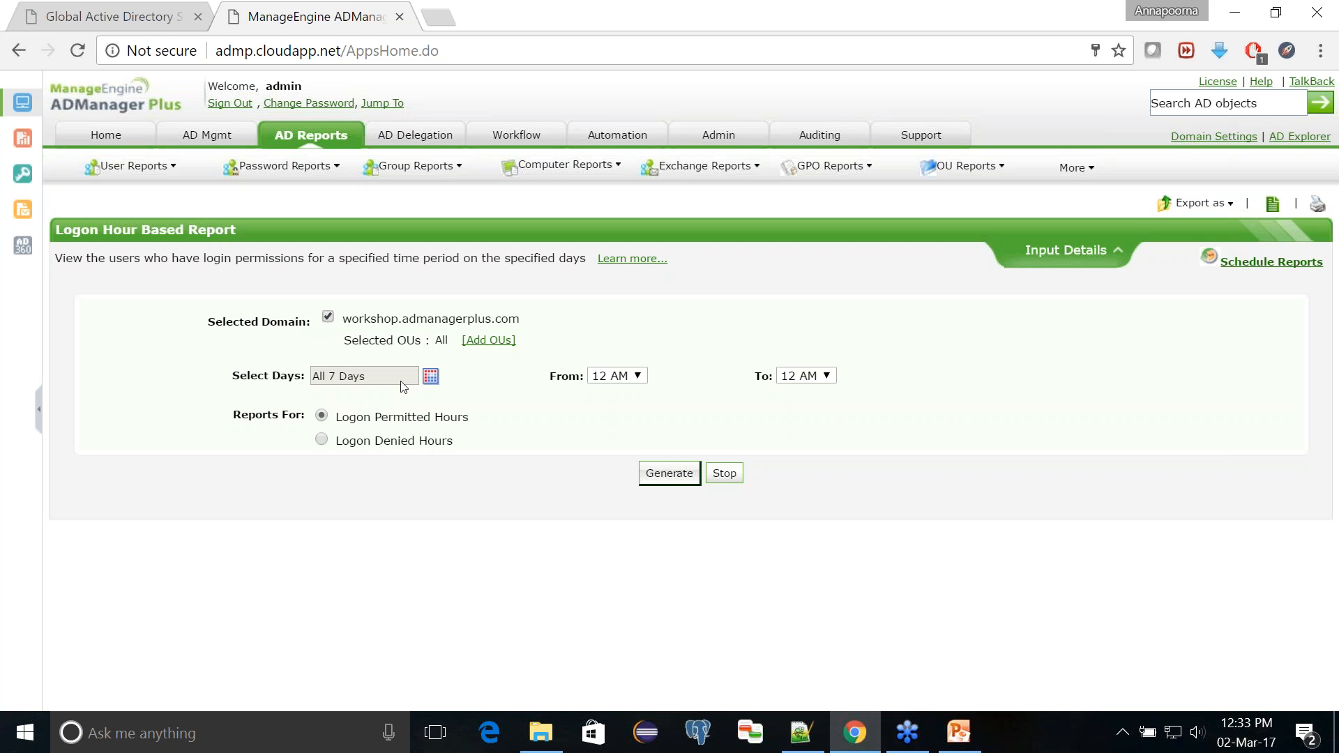
Step: Generate the Logon Hour Based Report for logon permitted hours from 9 AM to 5 PM on all 7 days
click(431, 381)
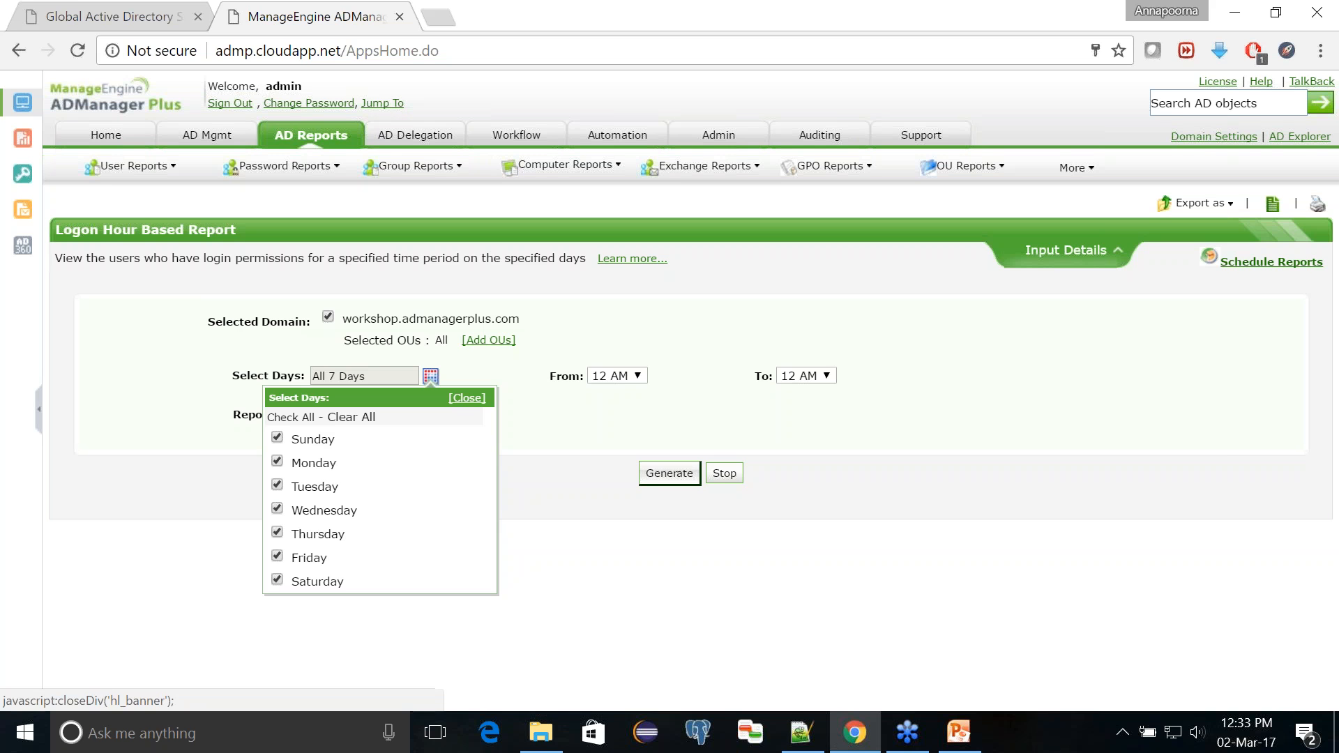
click(468, 399)
click(620, 379)
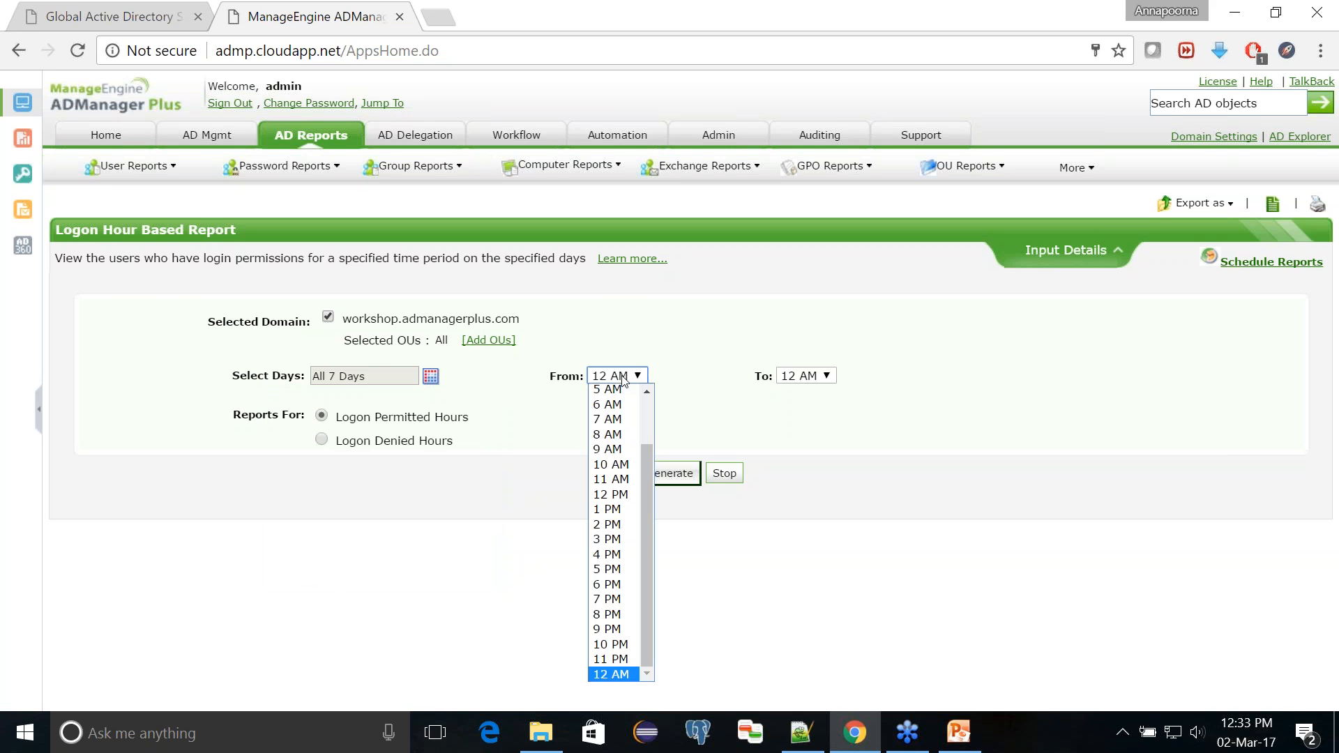
click(607, 456)
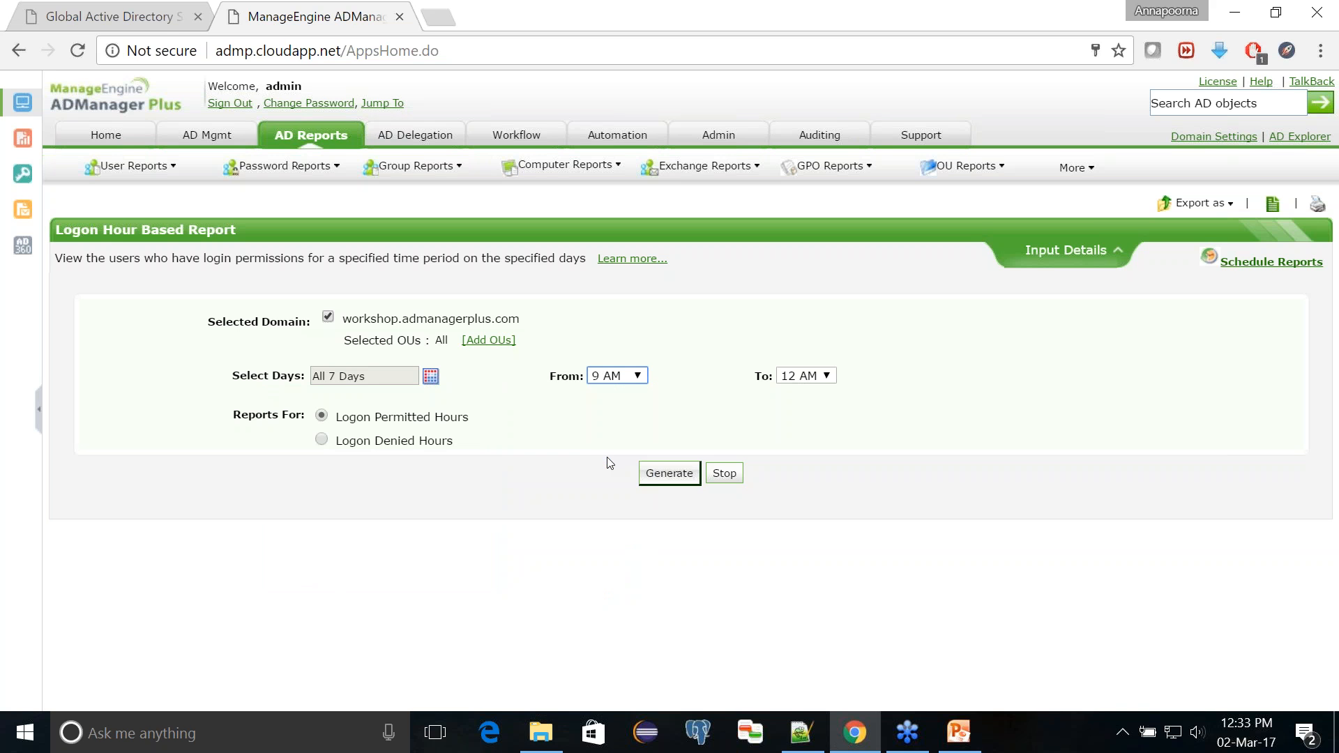
click(822, 377)
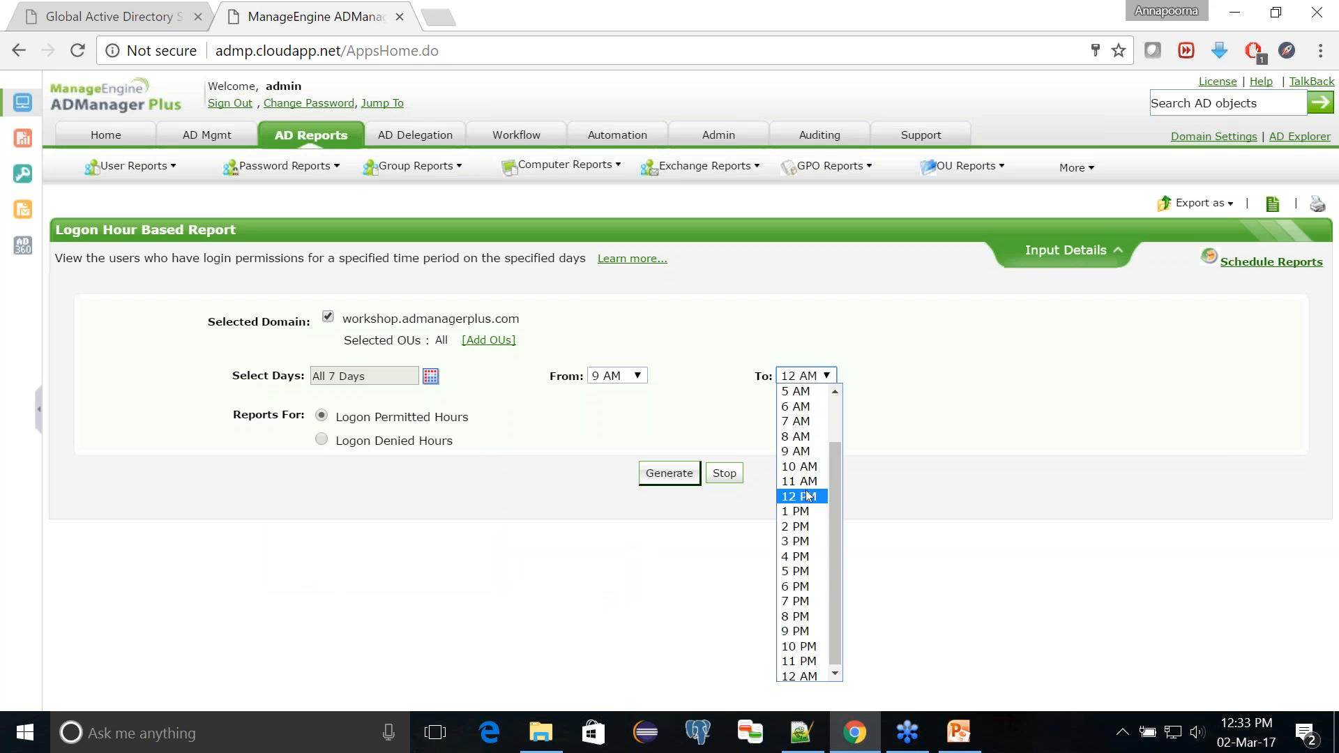
click(799, 574)
click(414, 474)
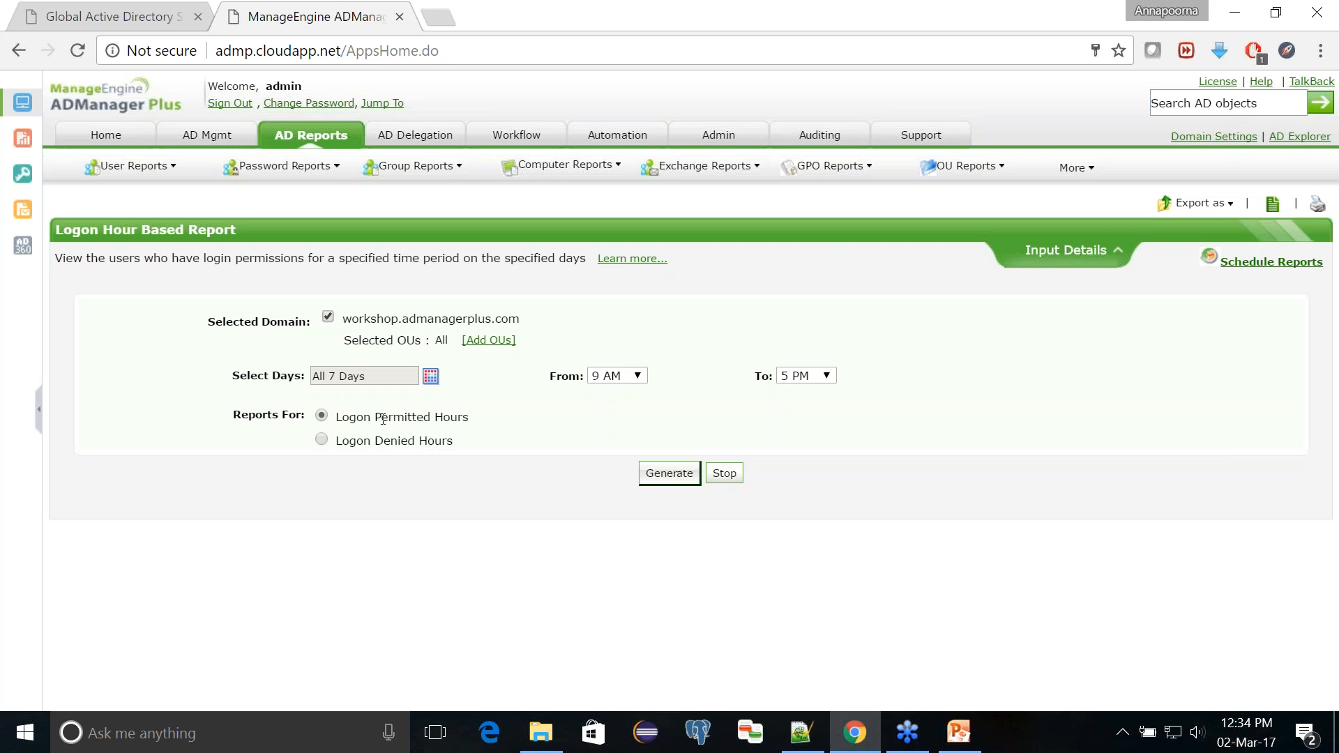
click(684, 477)
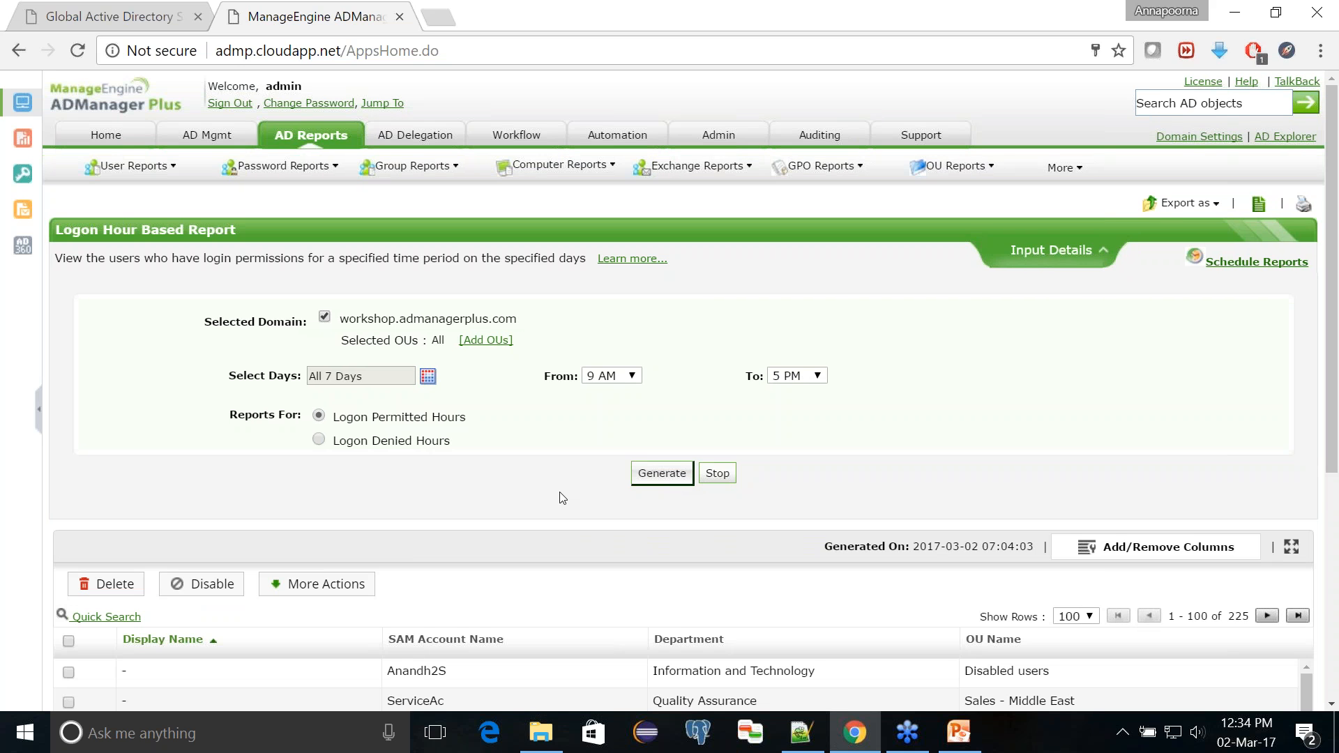
Step: Select the tenth to twelfth listed users in the report and open the Logon Hours action for them
scroll(559, 496, down, 3)
scroll(693, 391, up, 1)
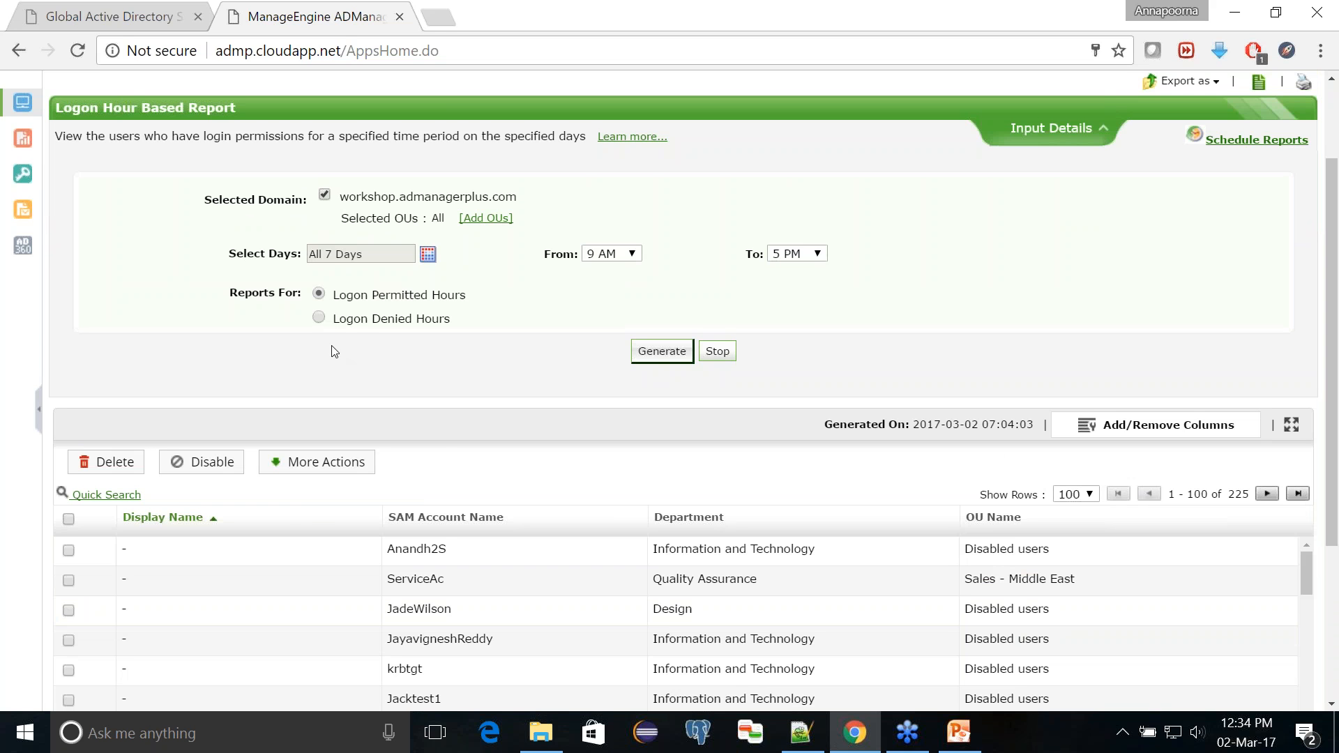
scroll(249, 541, down, 3)
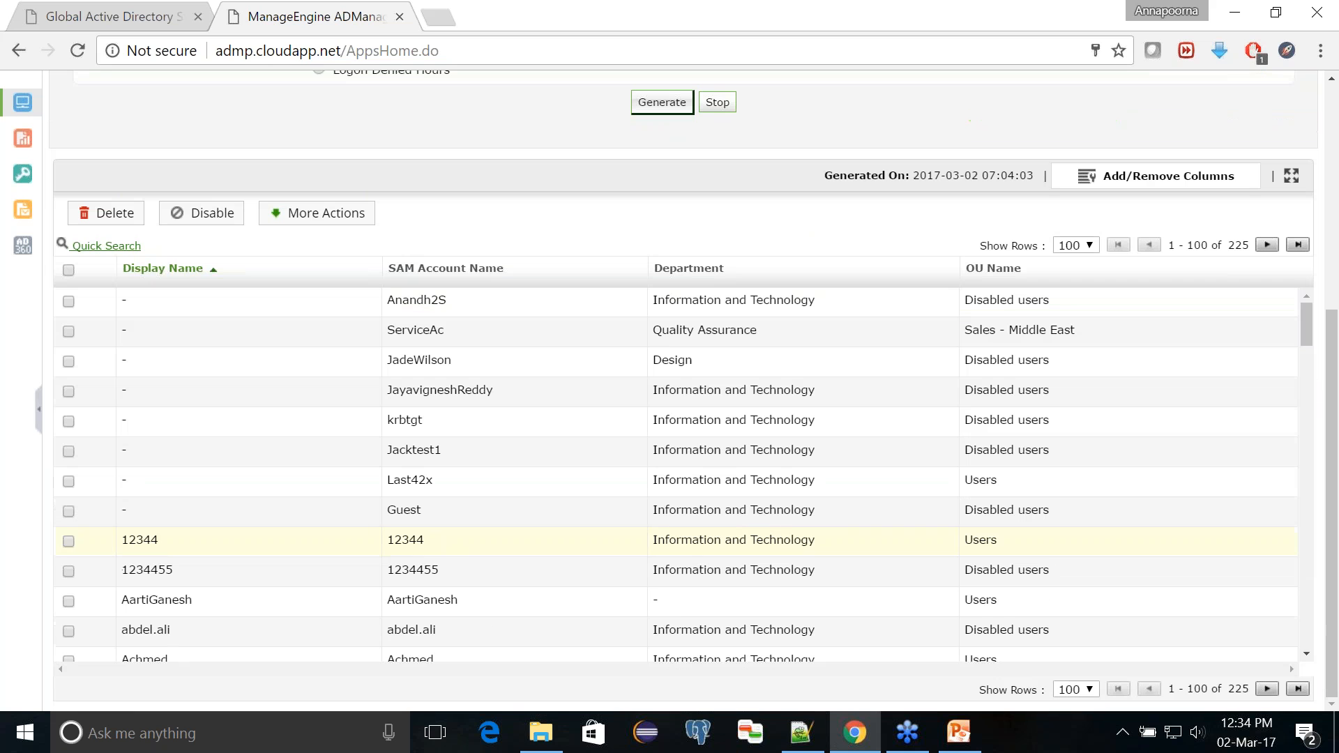
click(69, 601)
click(68, 632)
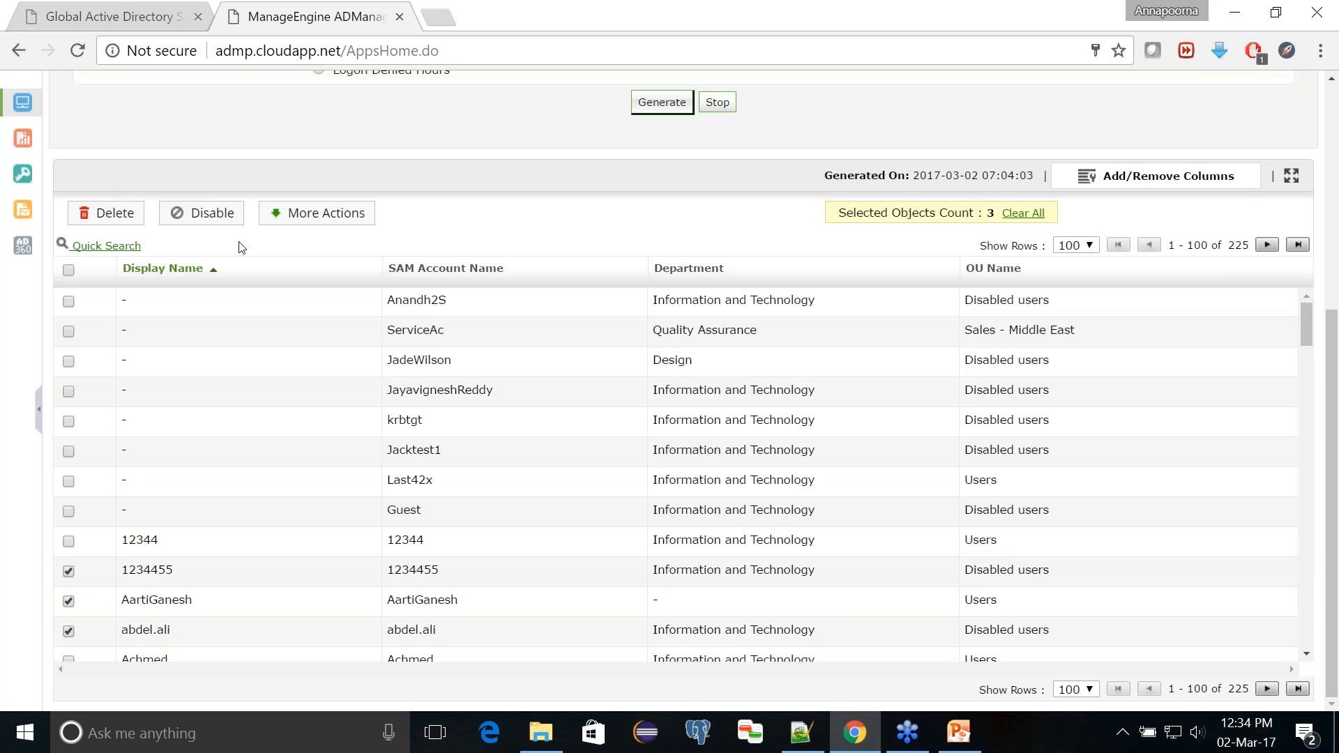
click(305, 214)
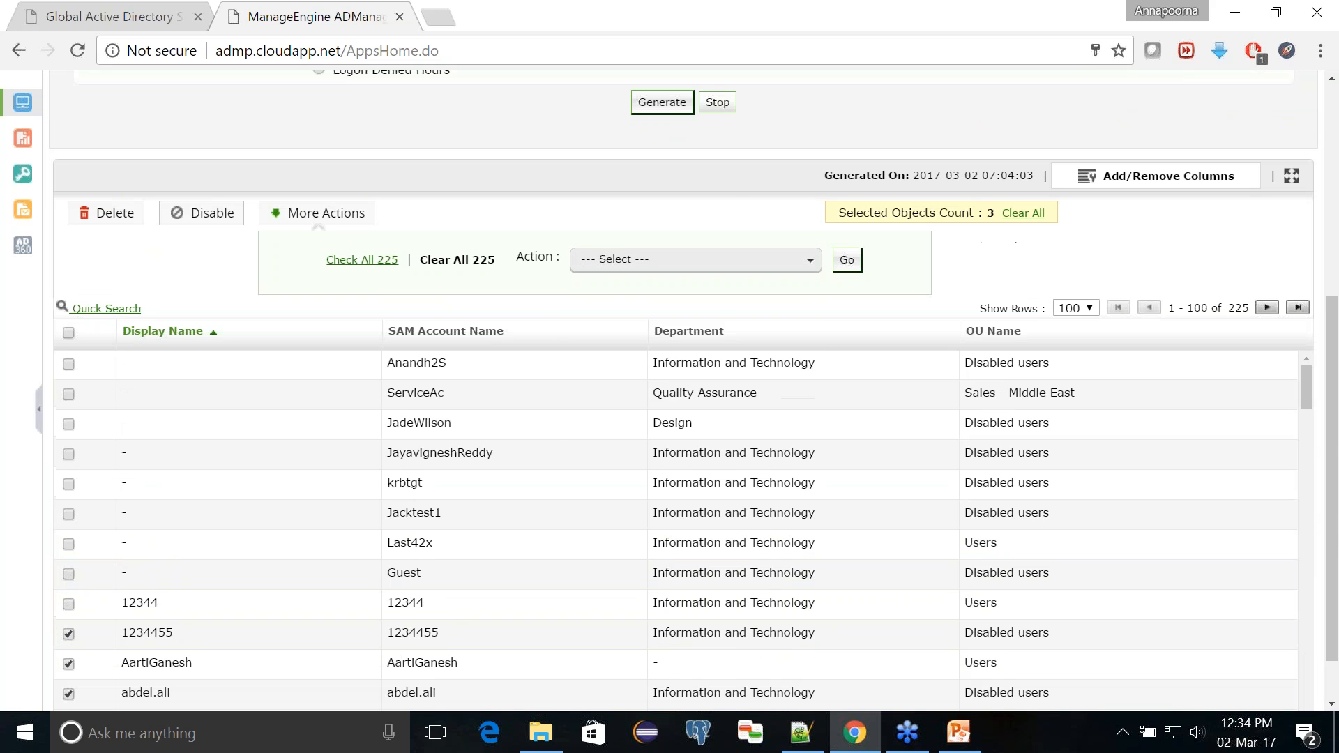
click(588, 259)
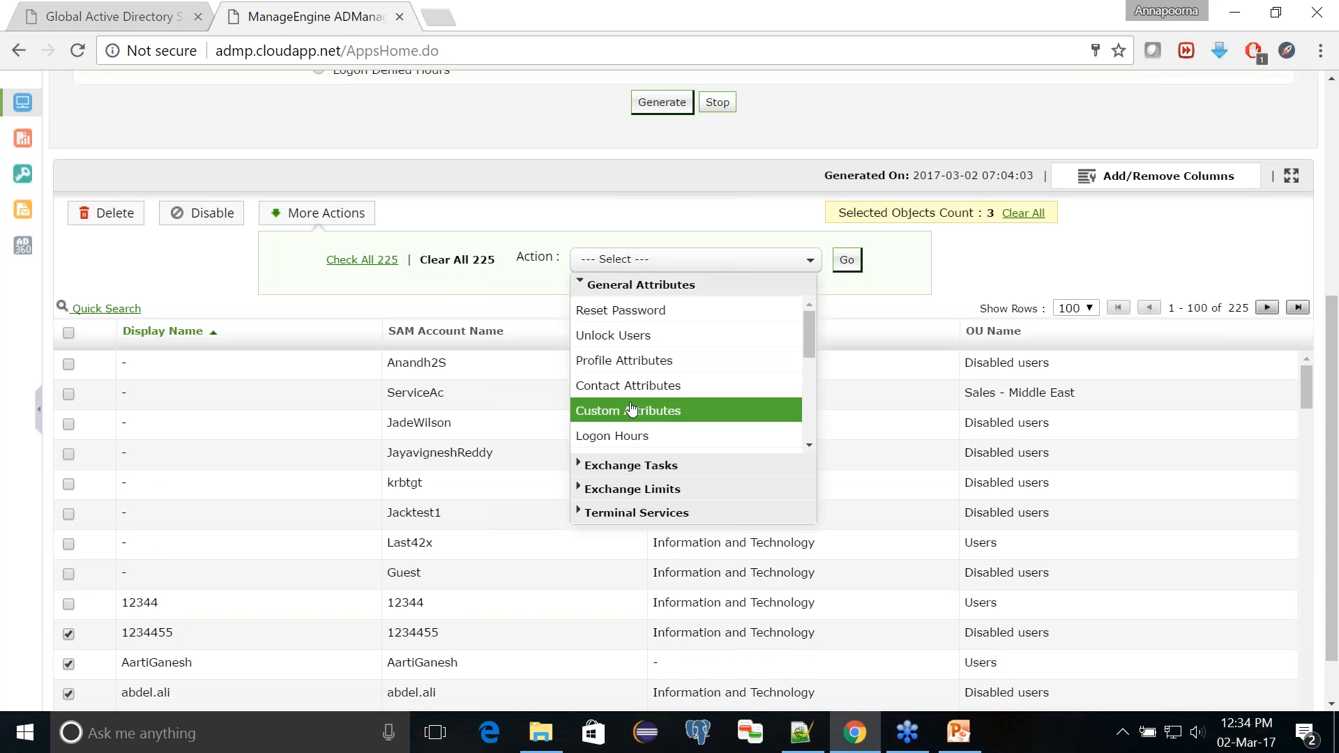
click(704, 438)
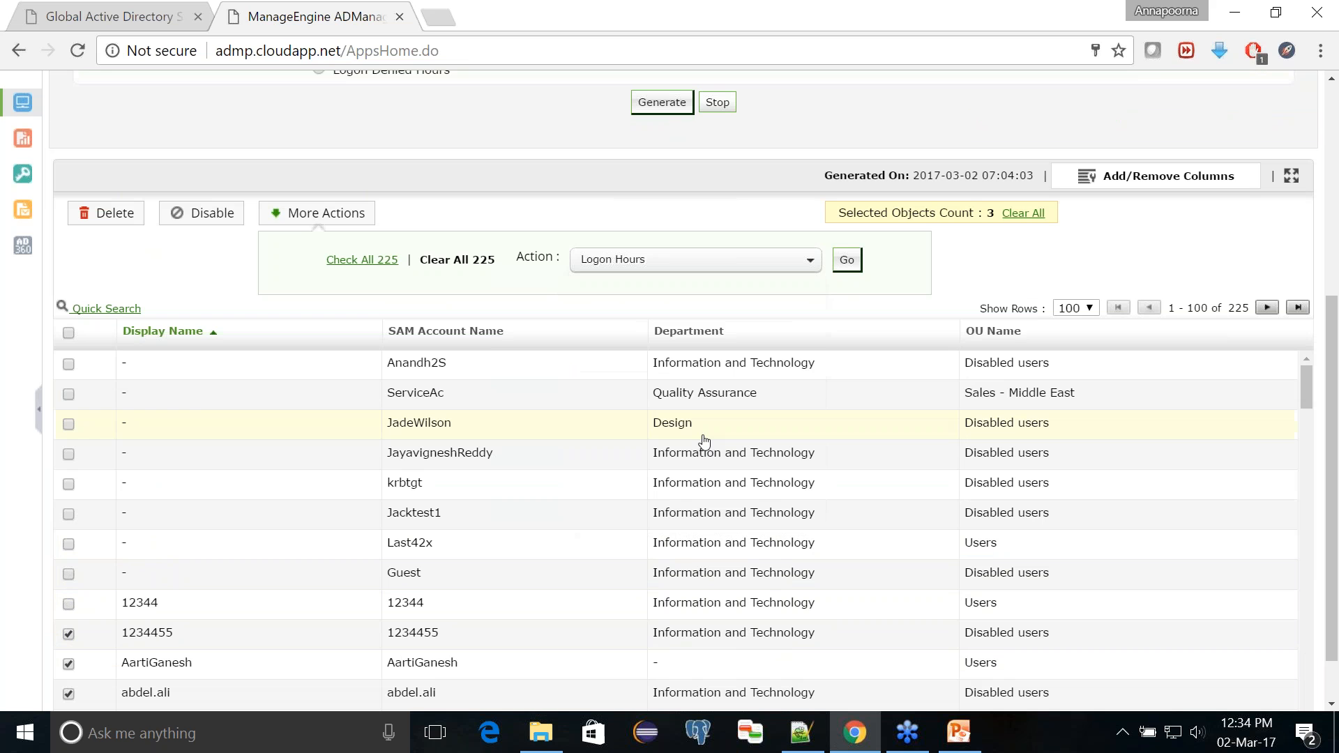
click(859, 270)
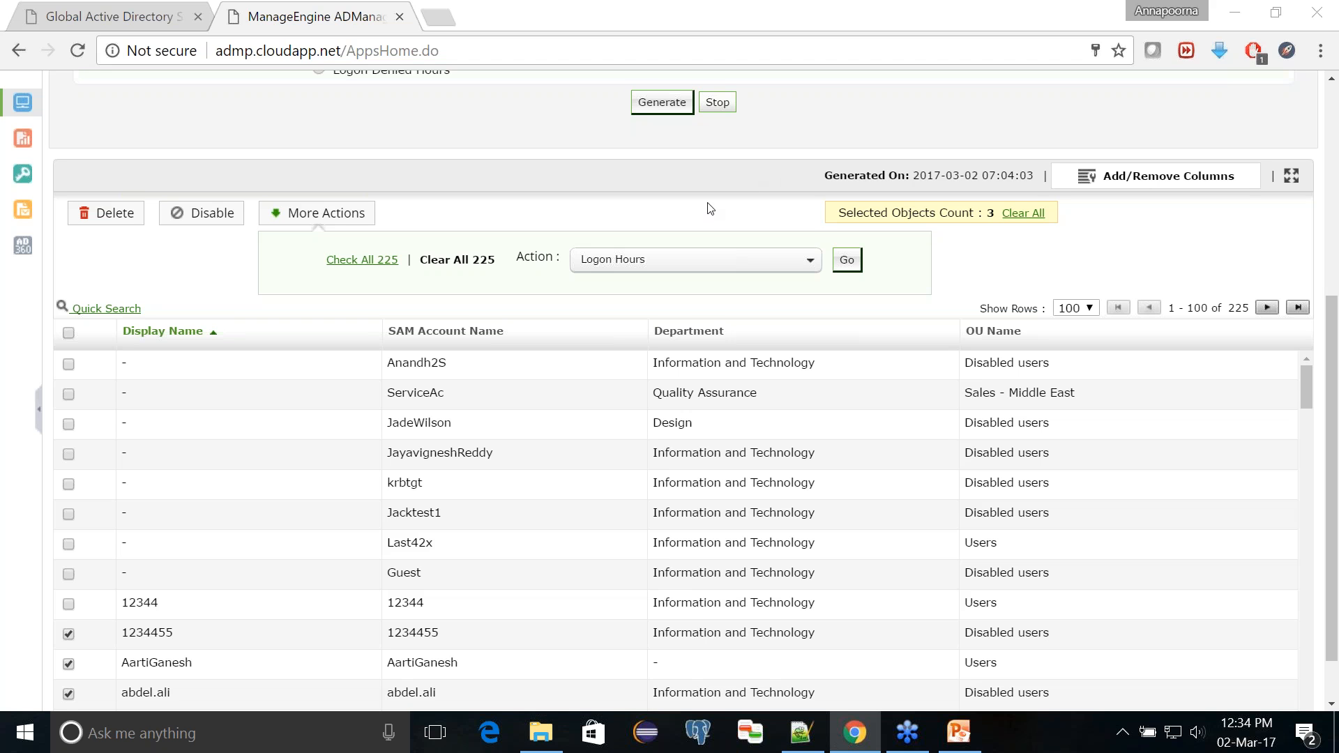
click(847, 260)
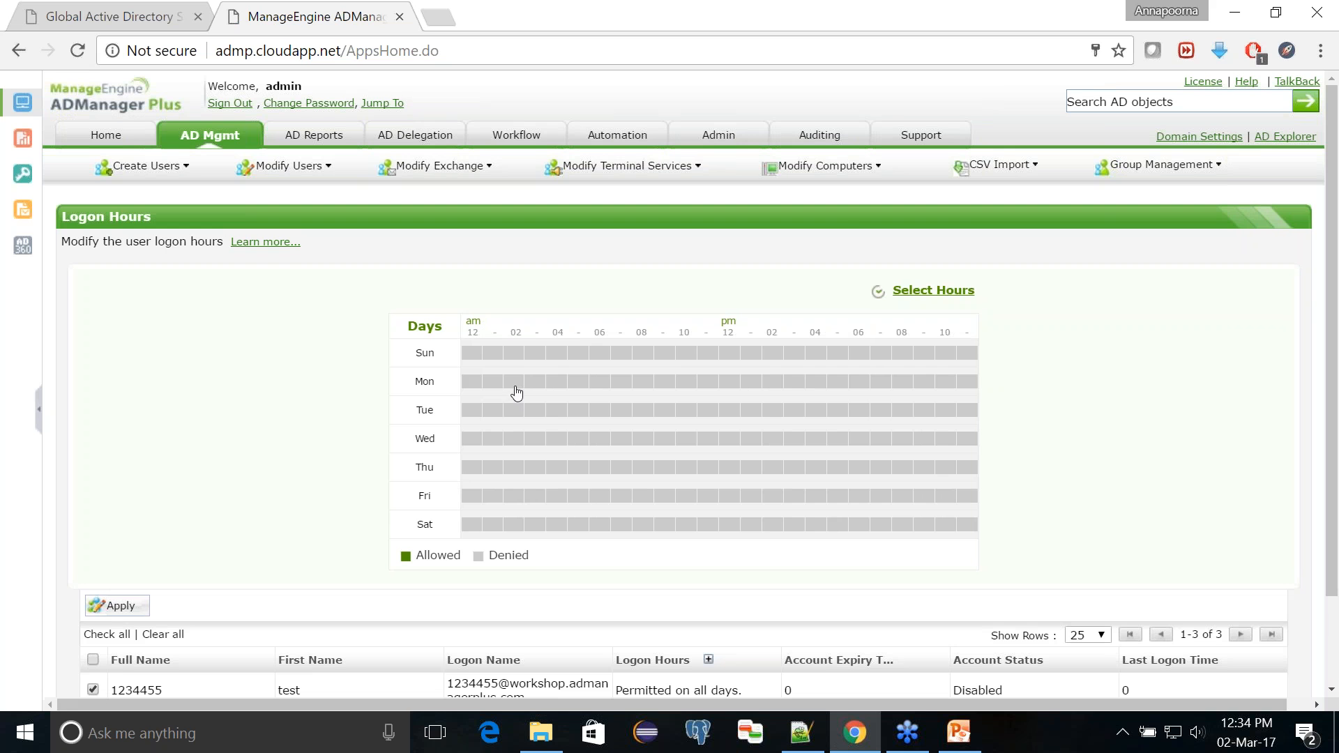
Step: Deny logon from 6 PM to 8 AM on all days and apply these logon hours to the three selected users
click(918, 294)
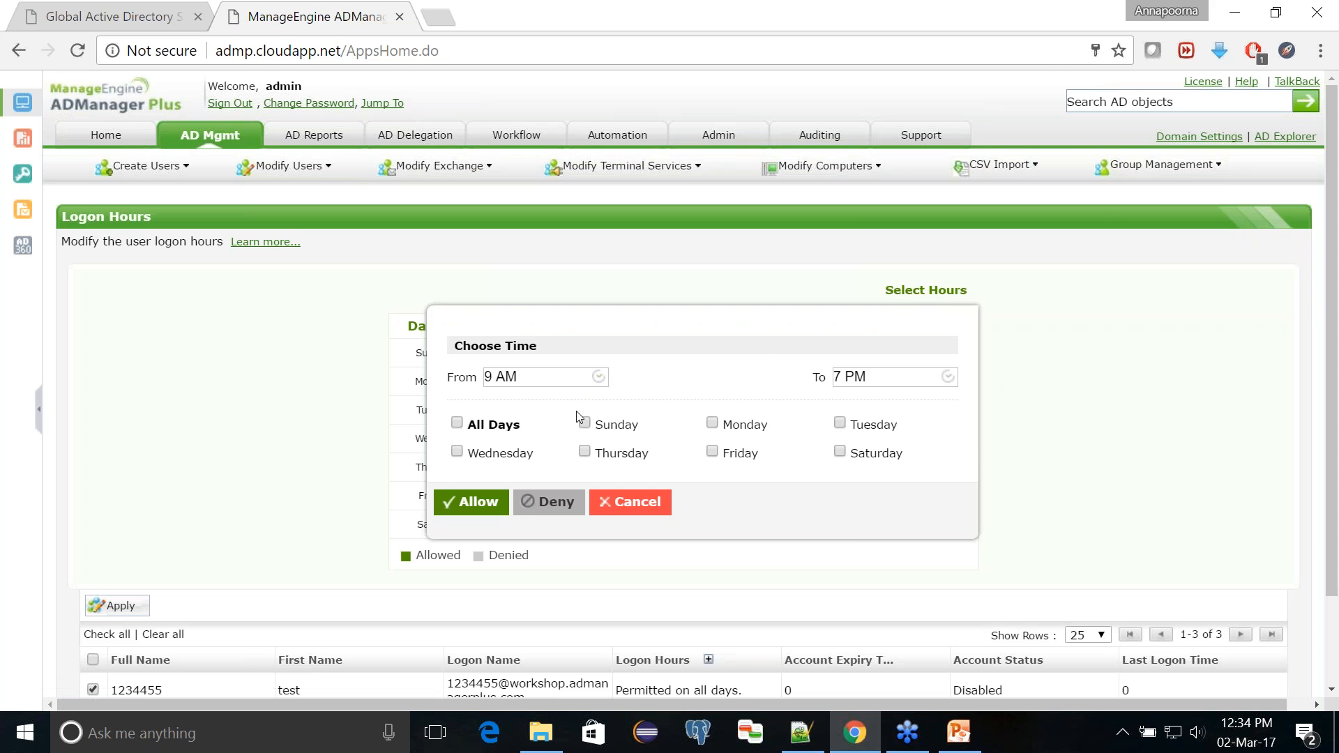
click(598, 380)
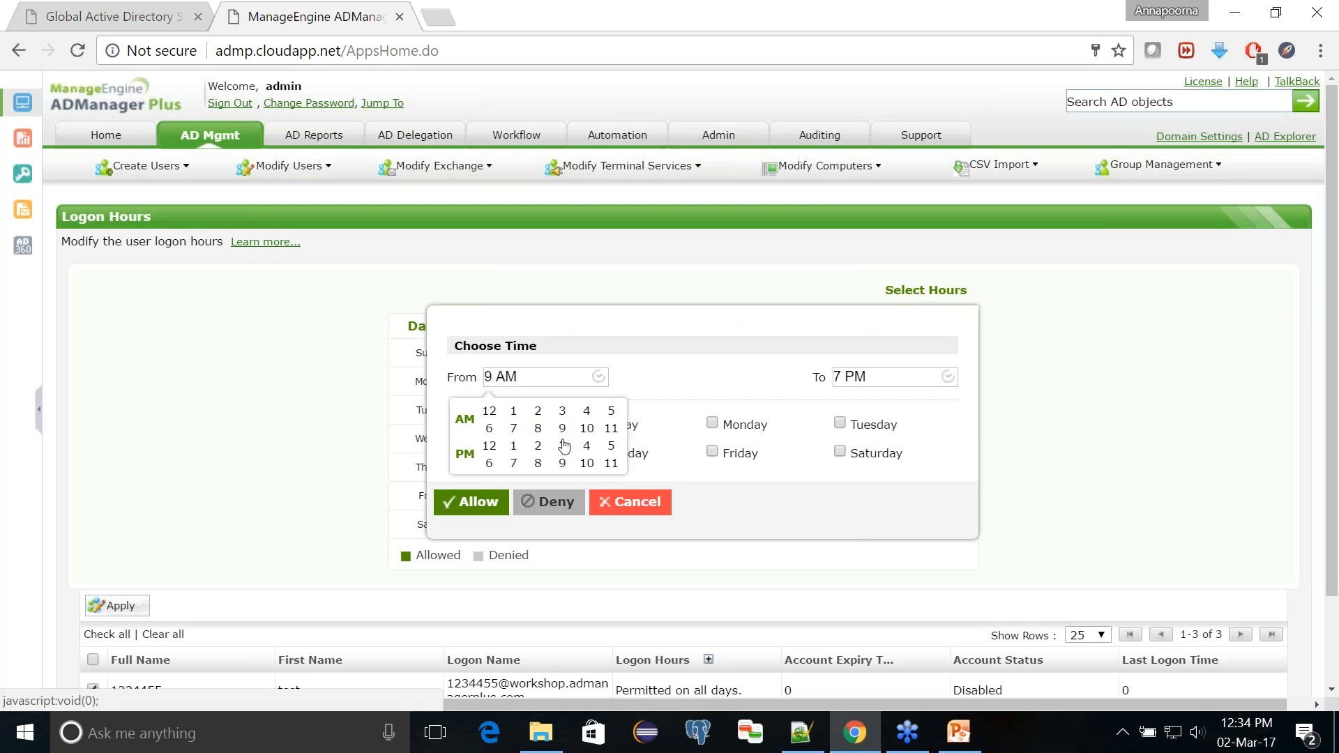
click(488, 462)
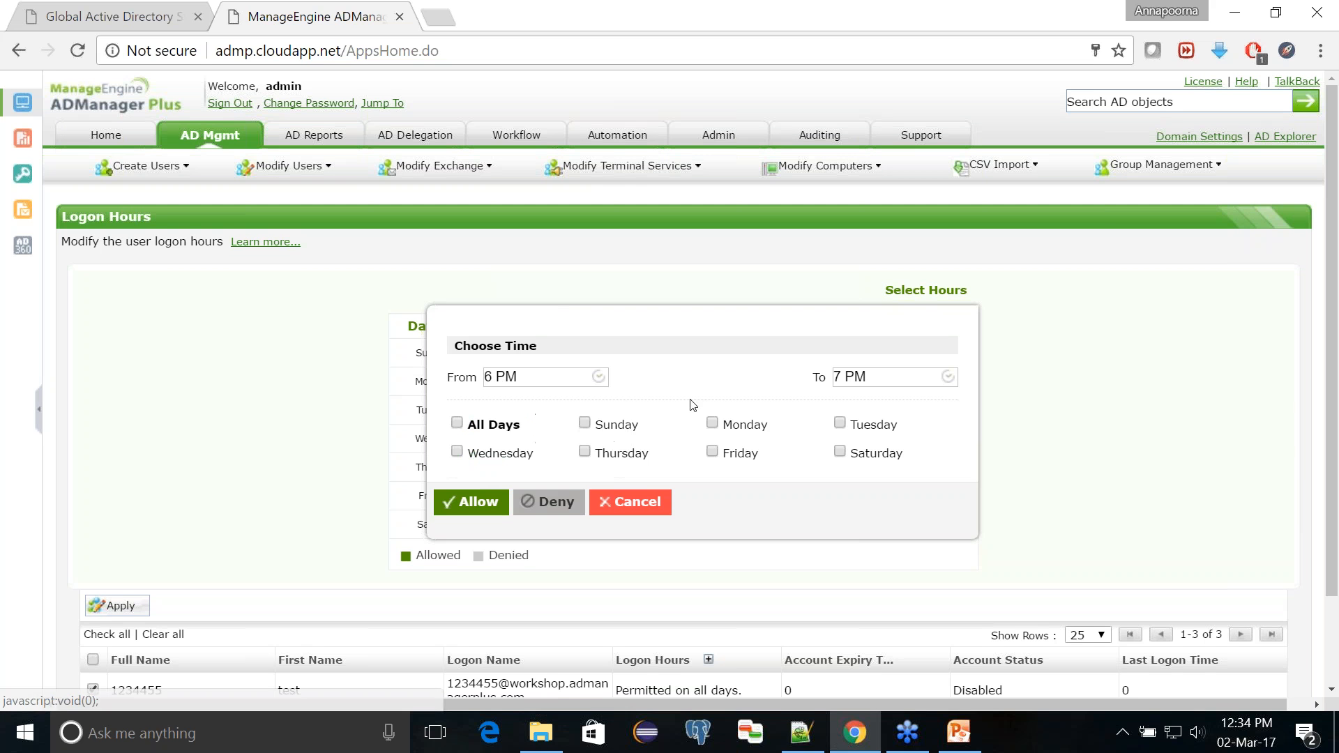
click(855, 383)
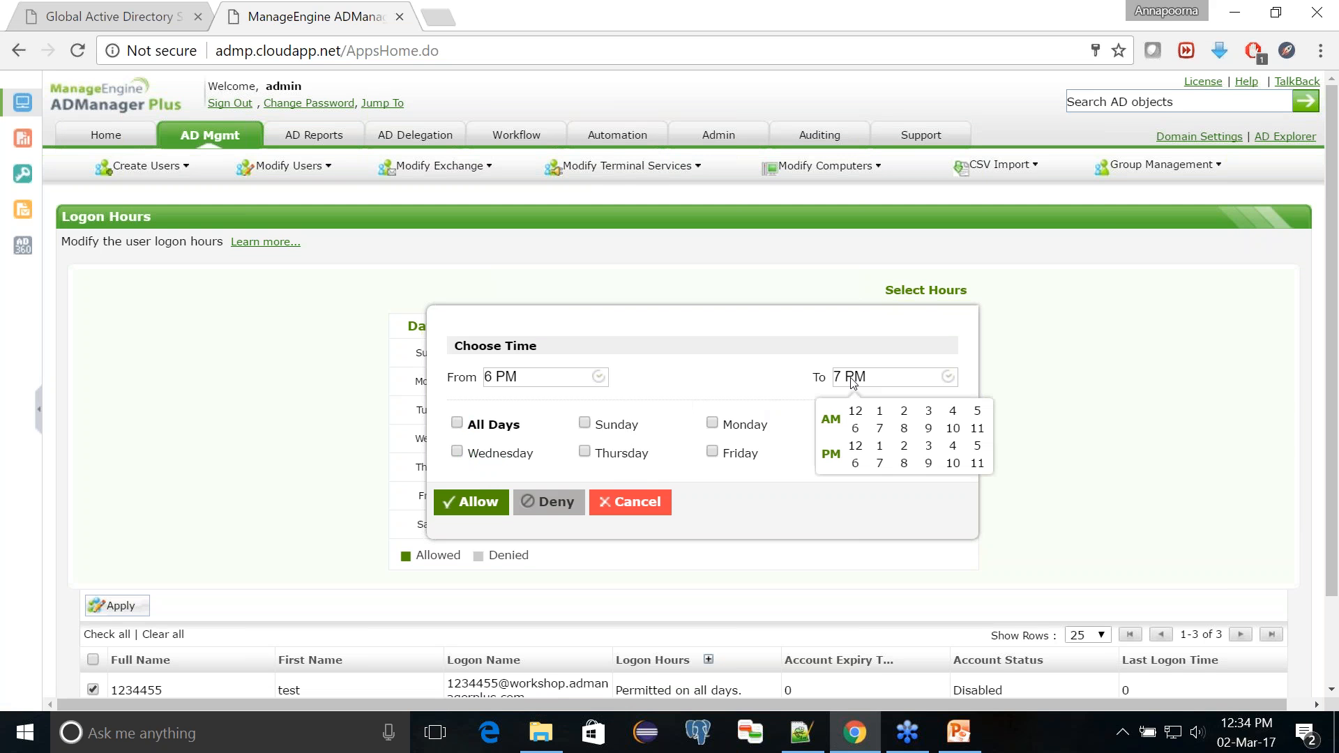
click(904, 428)
click(457, 423)
click(536, 505)
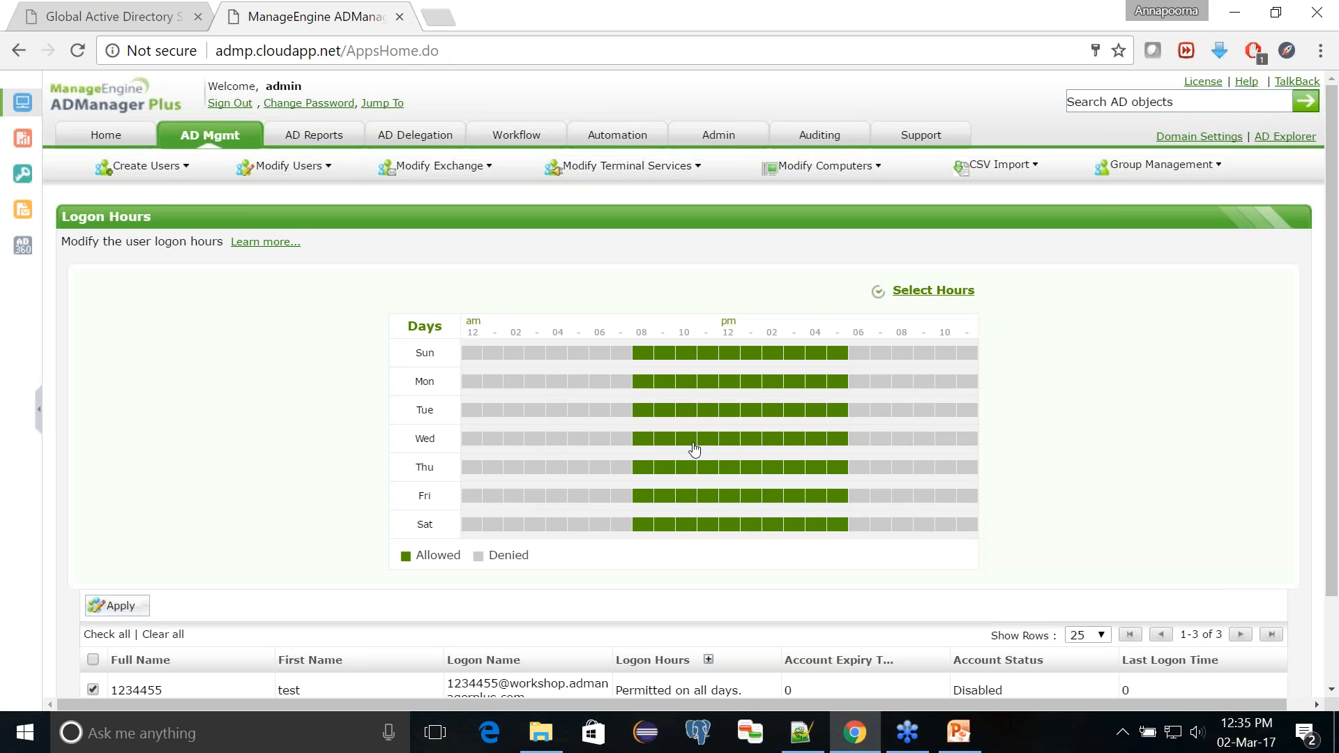
scroll(694, 449, down, 2)
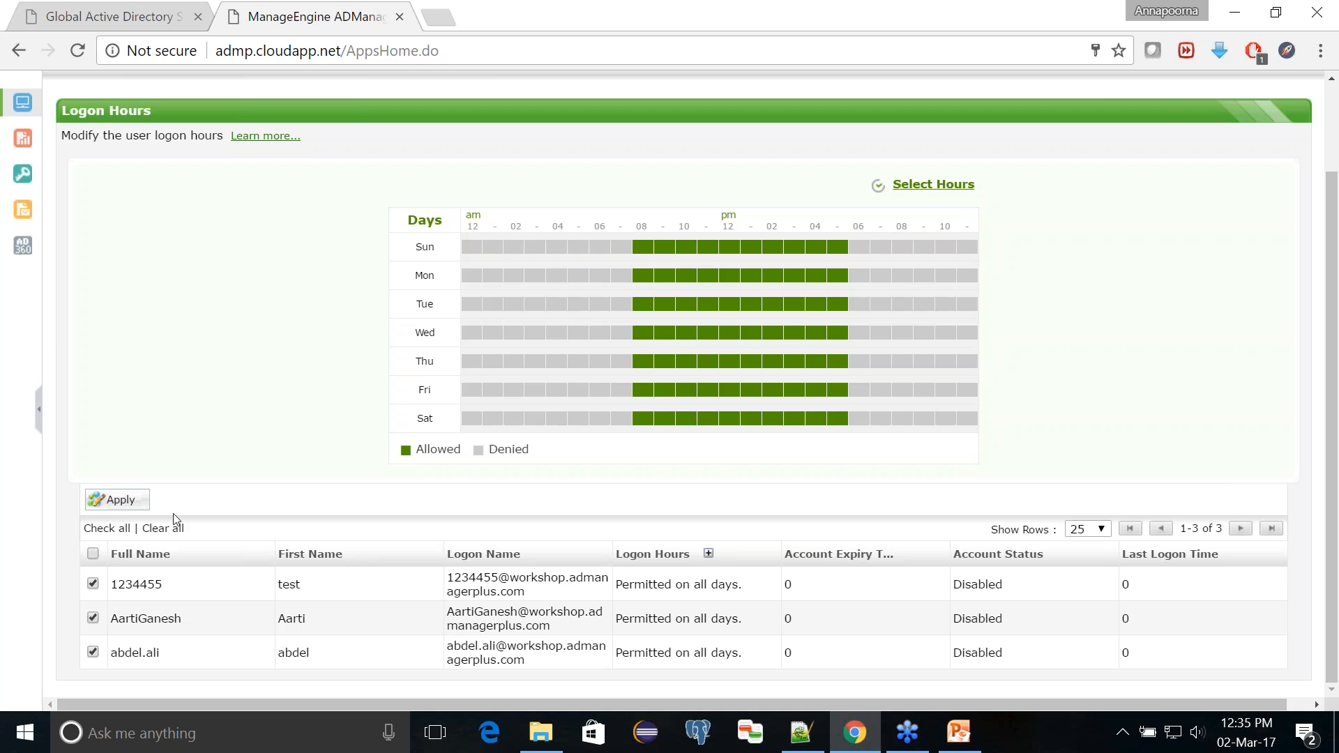
click(119, 502)
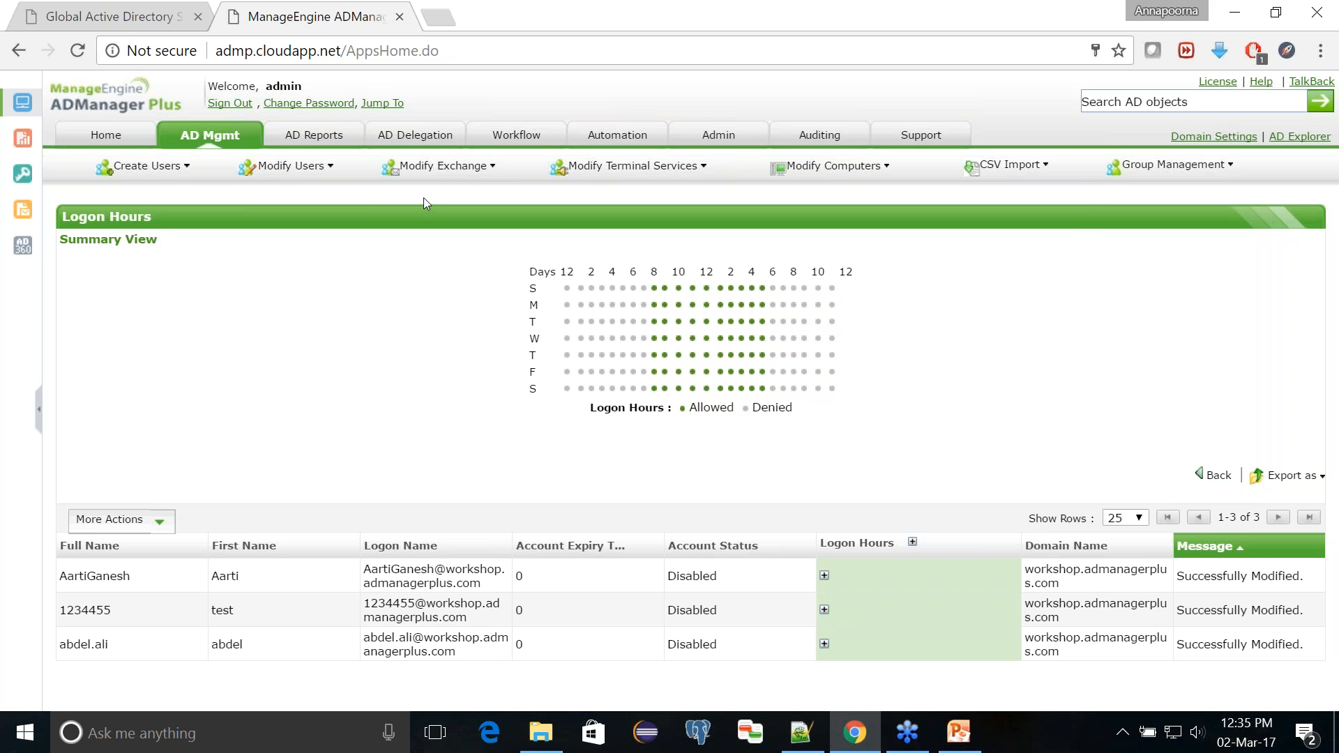
Step: Create a new report schedule from the AD Reports section and name it "Logon users - everyday"
click(318, 135)
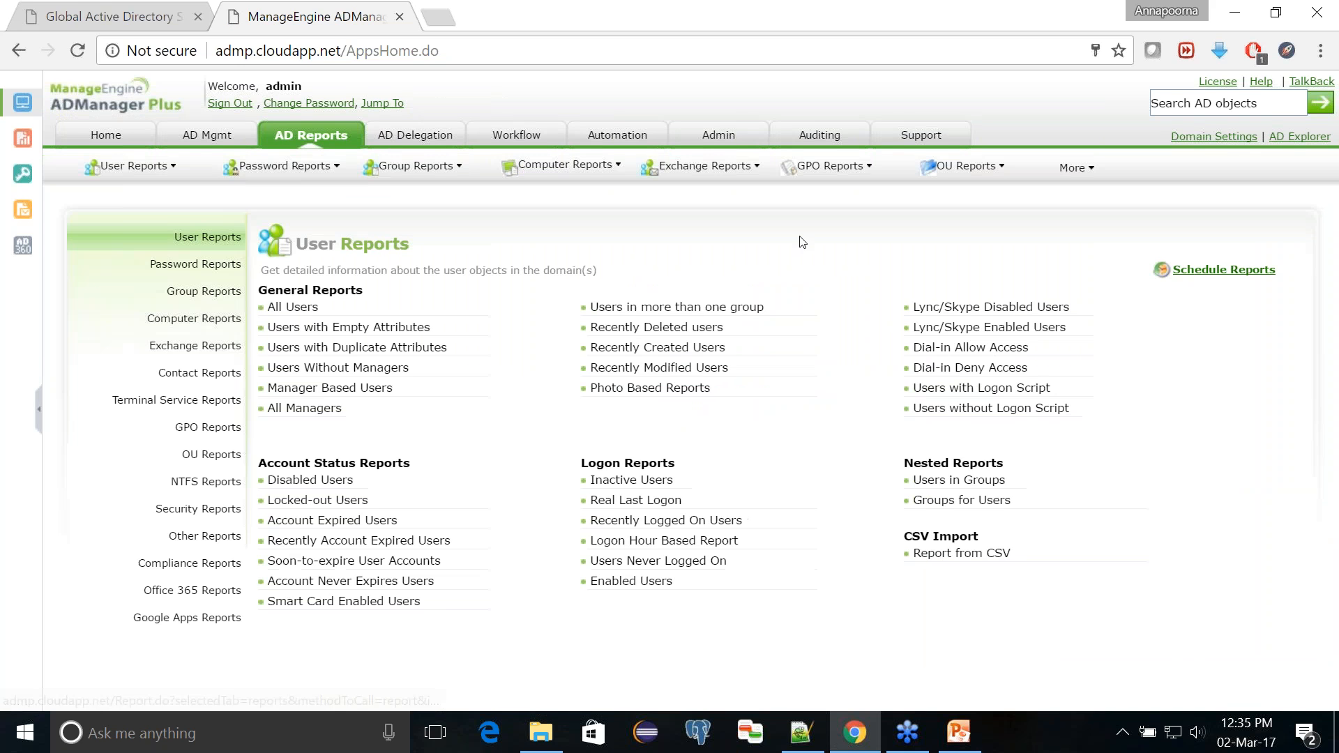
click(1252, 275)
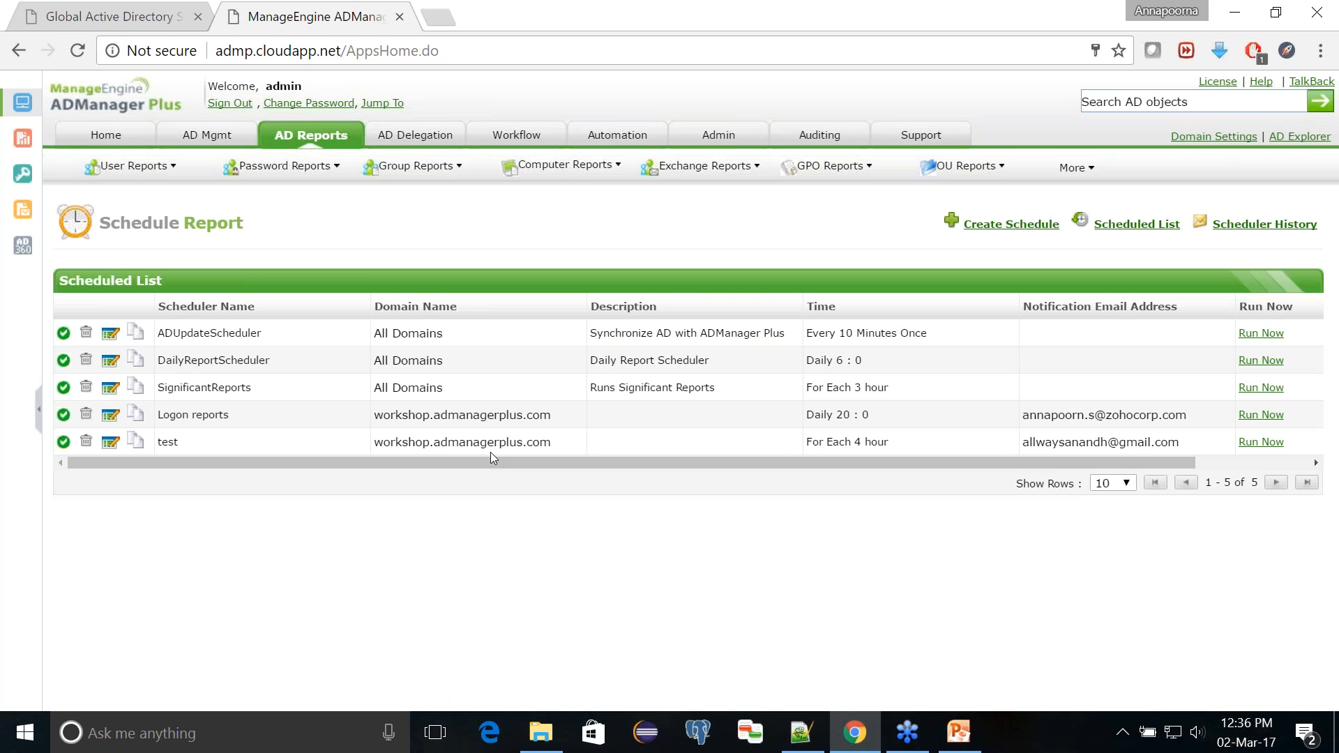
click(998, 231)
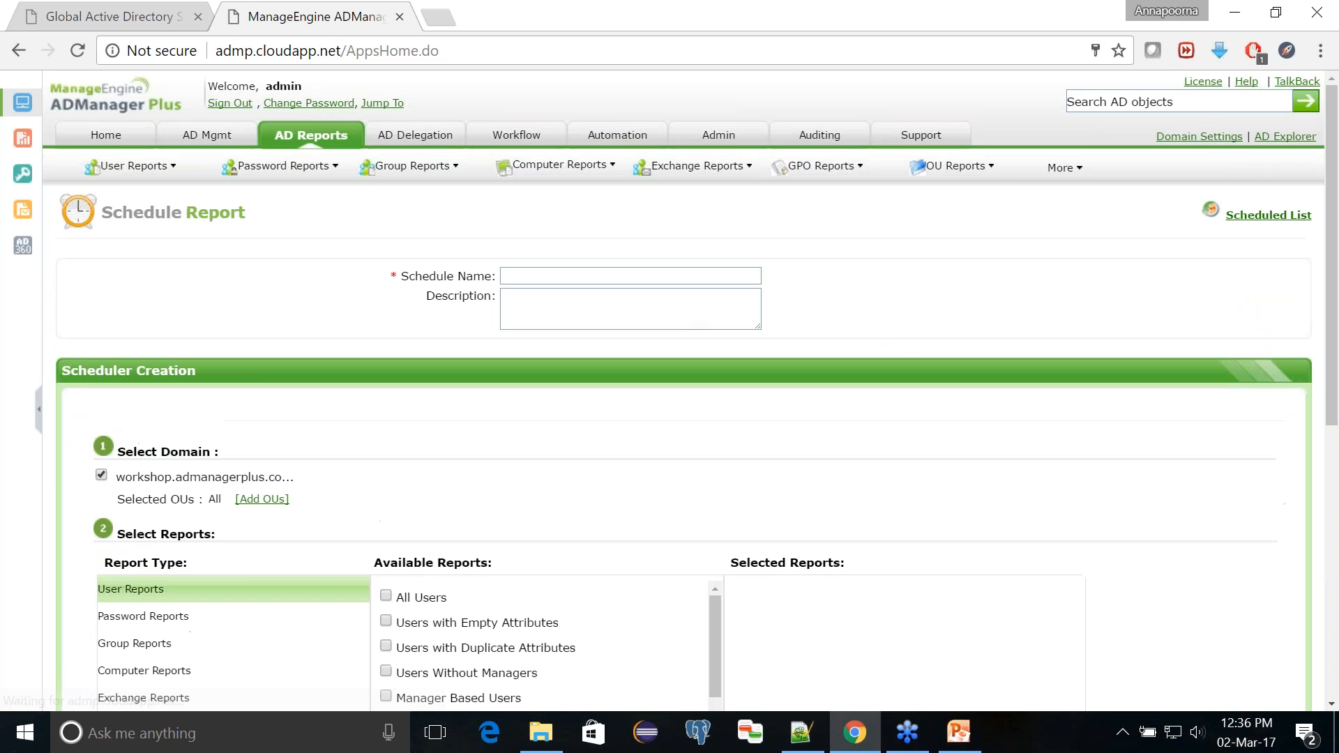
click(652, 281)
text(Logi)
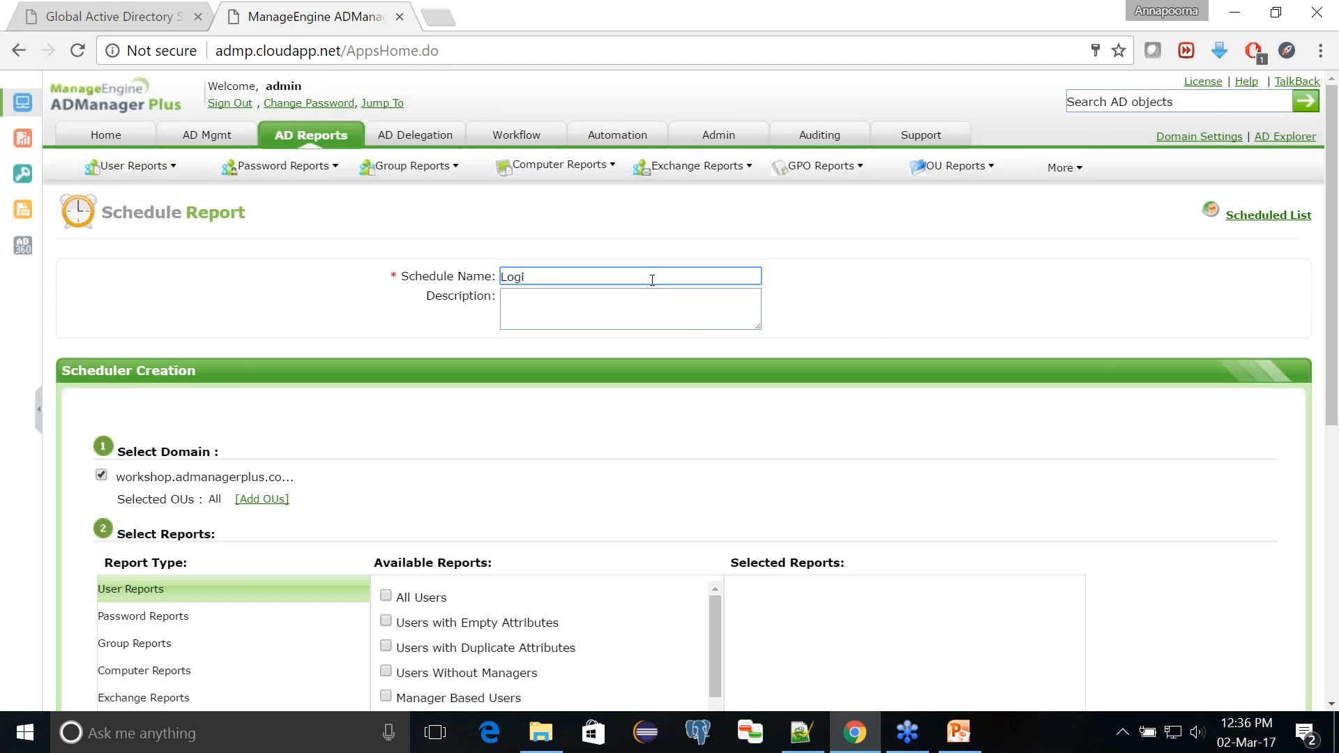
key(BackSpace)
text(on h)
key(BackSpace)
text(users - everyday)
Step: Choose the Recently Logged On Users report for the schedule, set its number of days to 1 and expand its additional options
scroll(602, 322, down, 3)
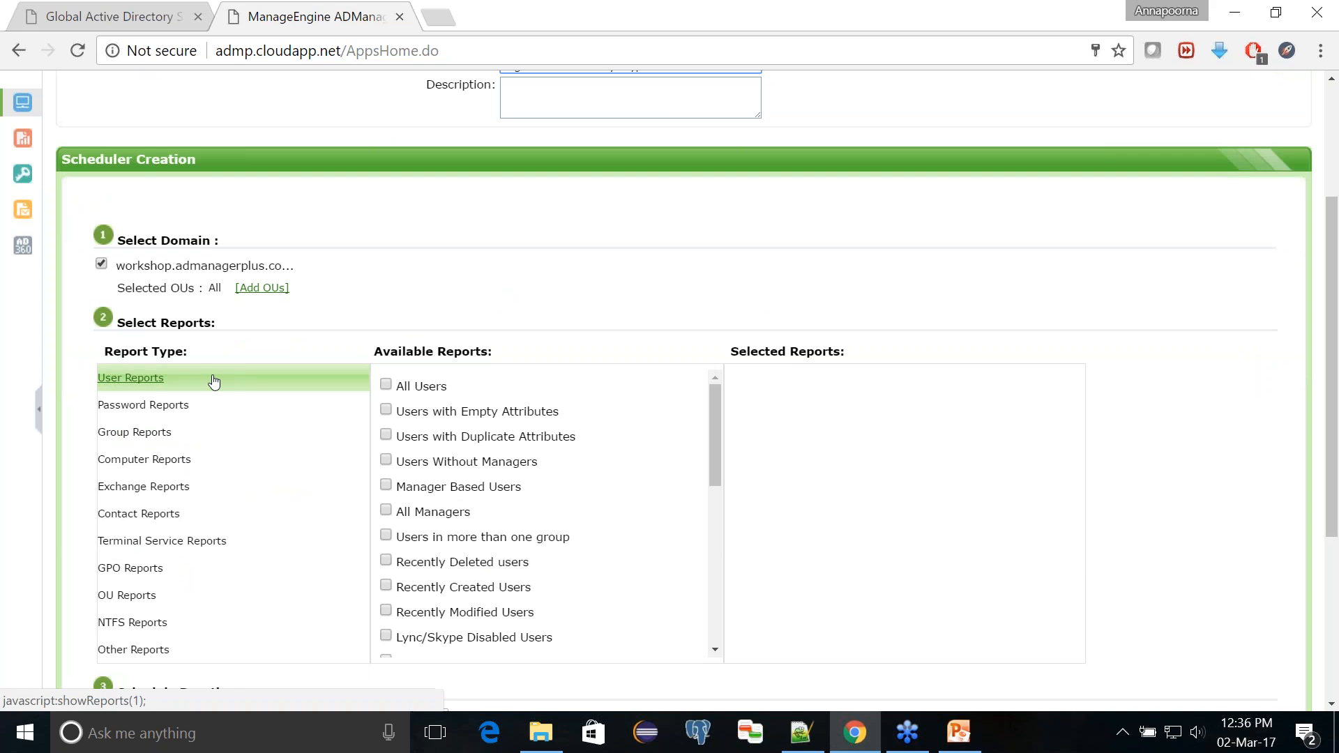
scroll(544, 488, down, 5)
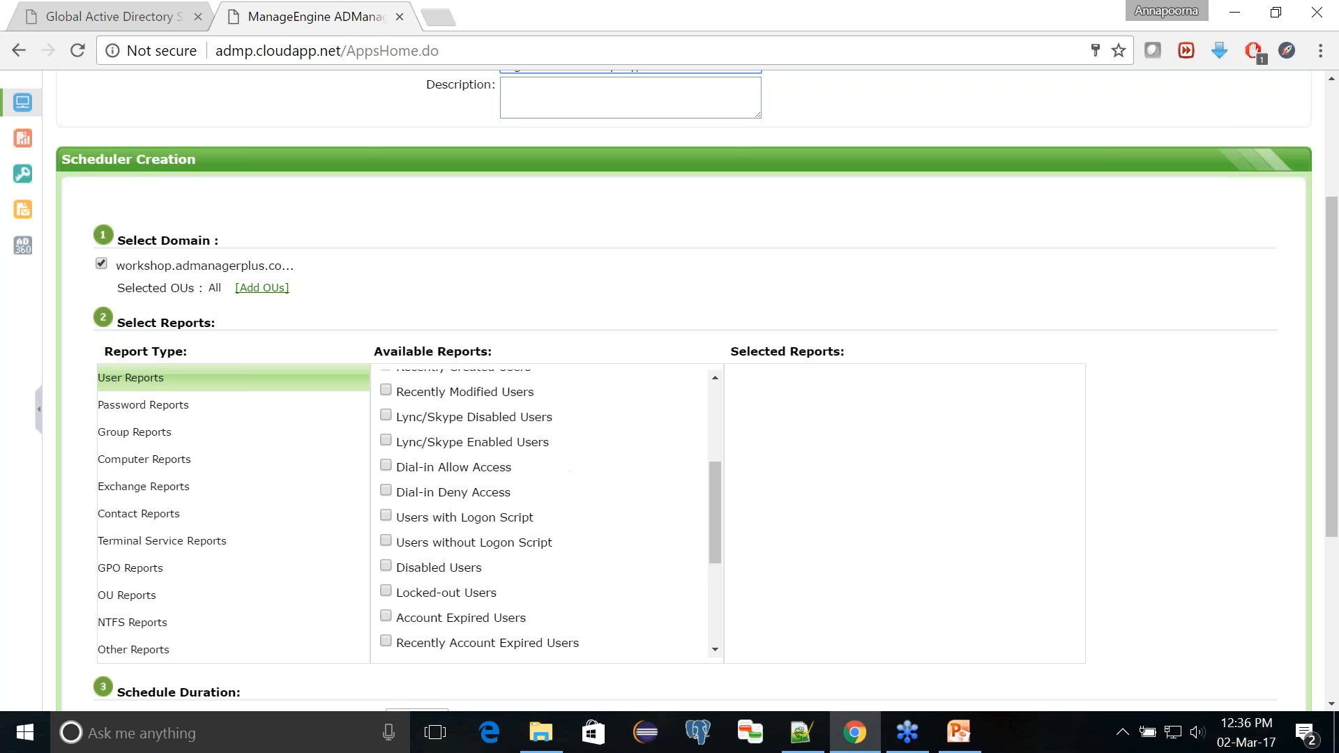
scroll(425, 505, down, 5)
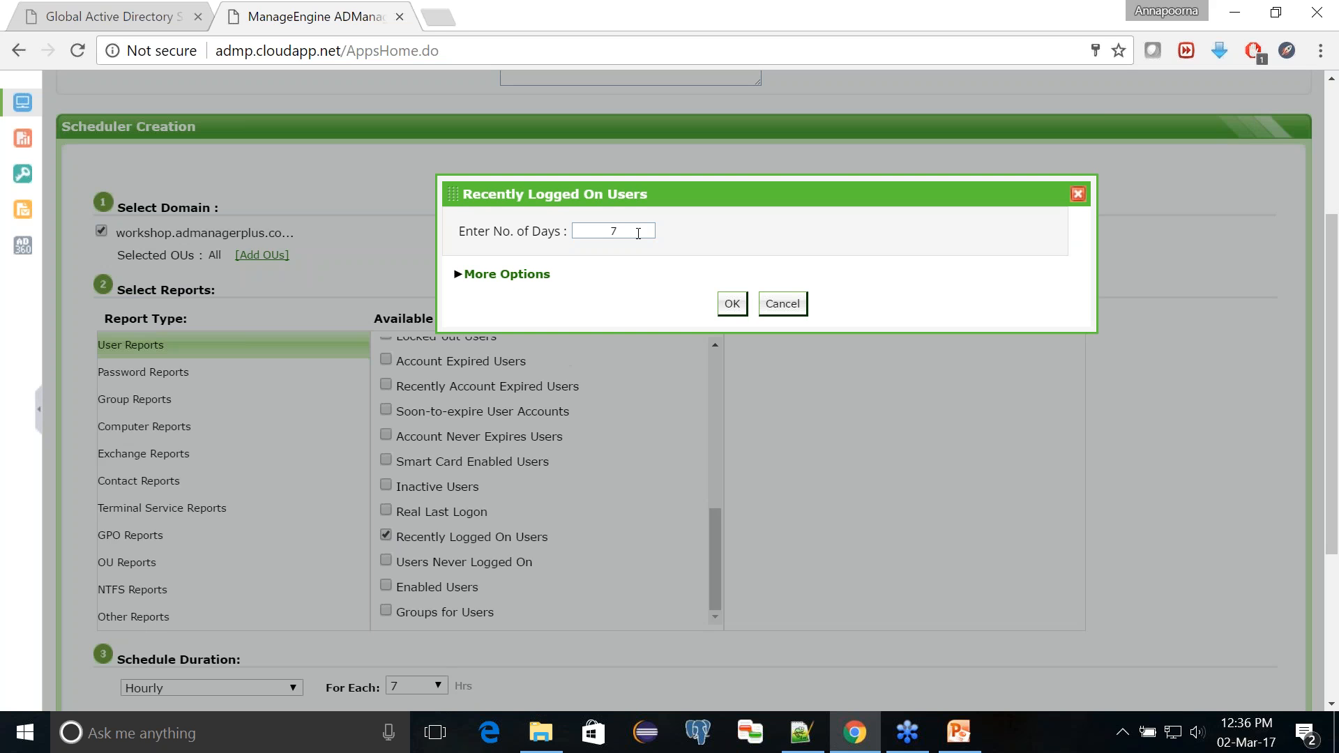
click(634, 234)
text(1)
click(510, 275)
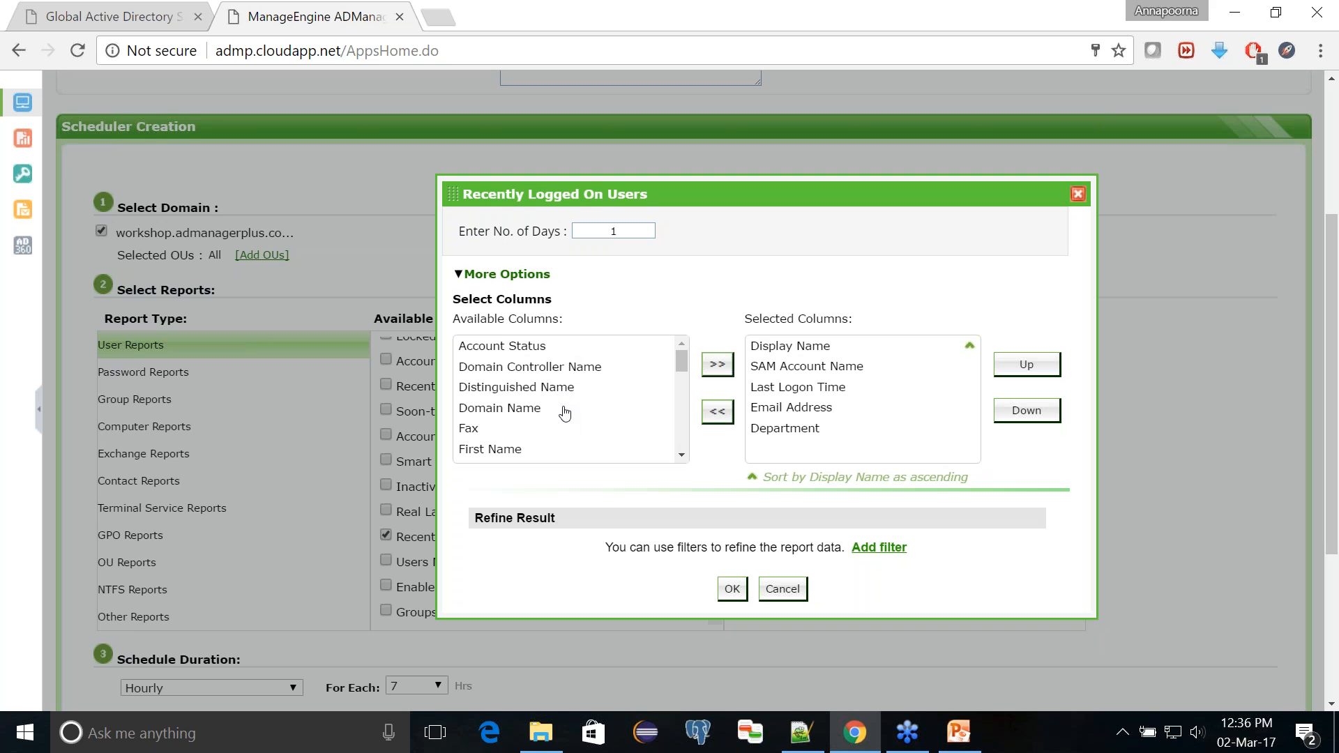
click(878, 548)
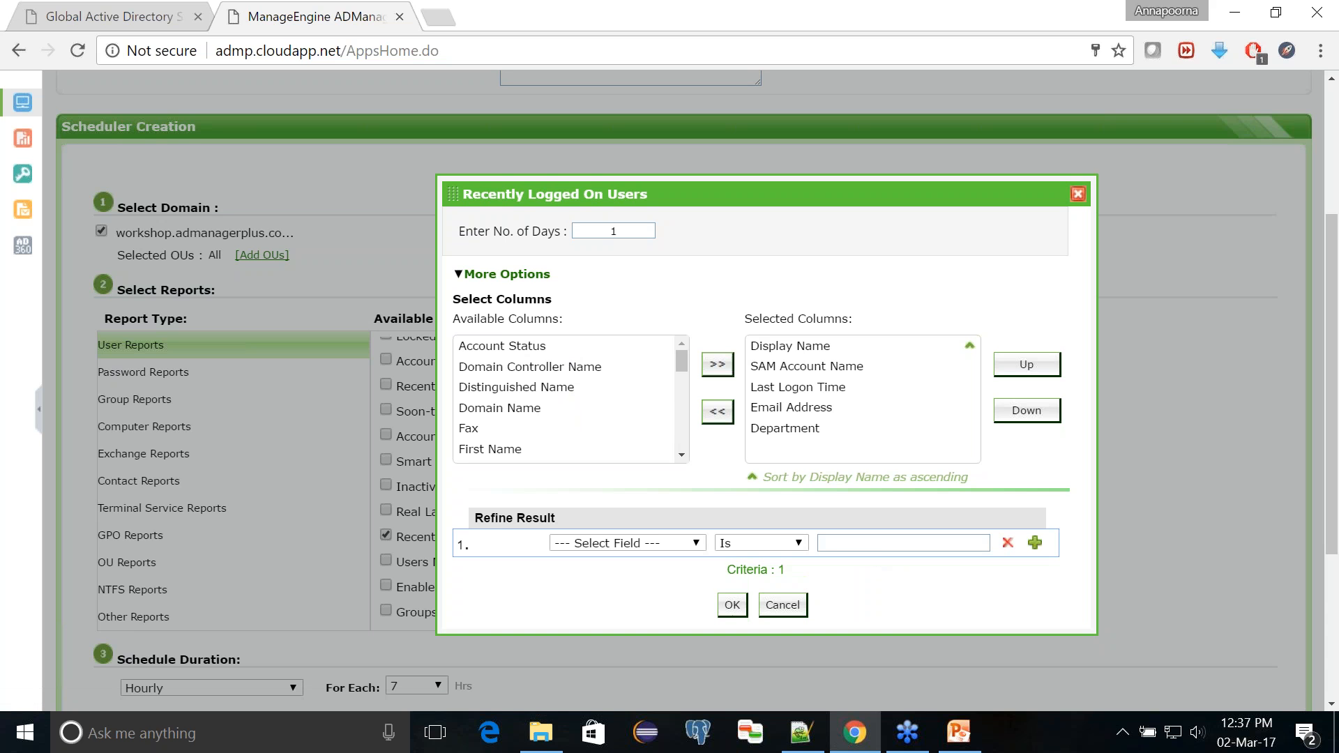
click(660, 545)
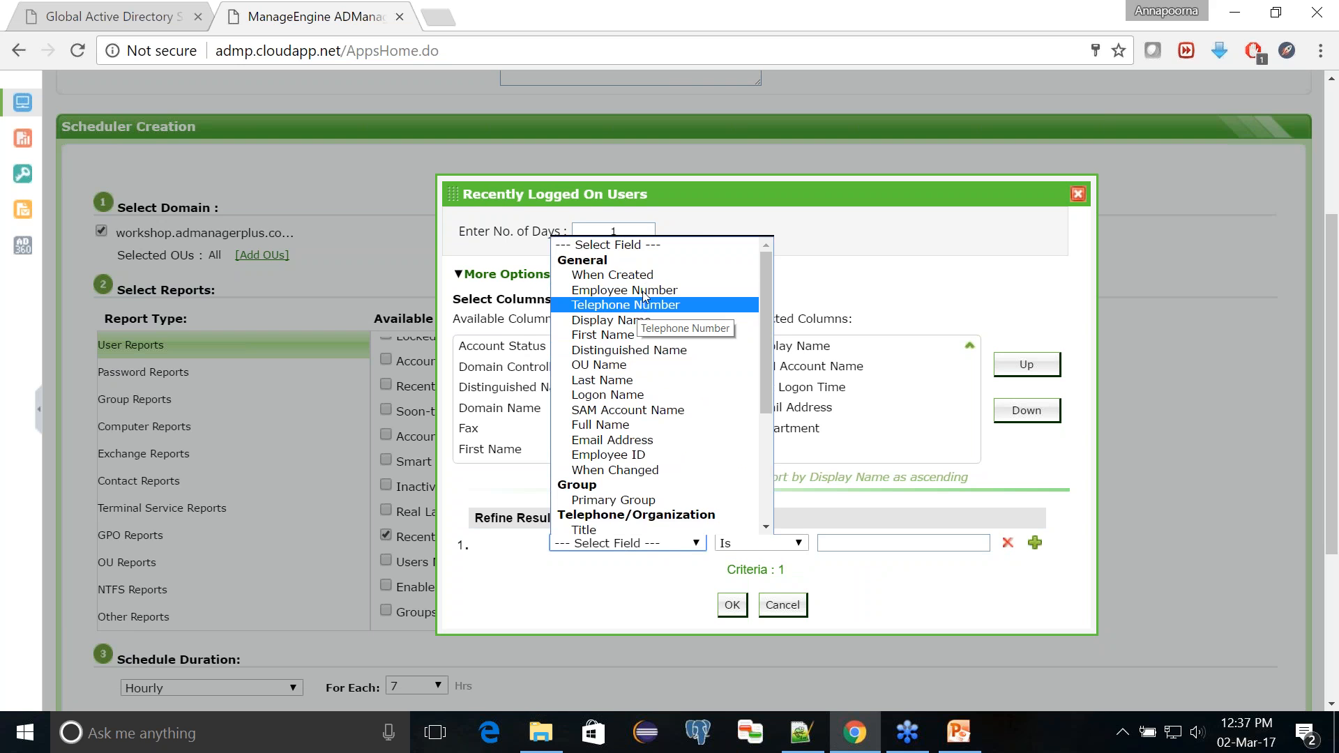
drag(764, 409, 770, 538)
click(865, 575)
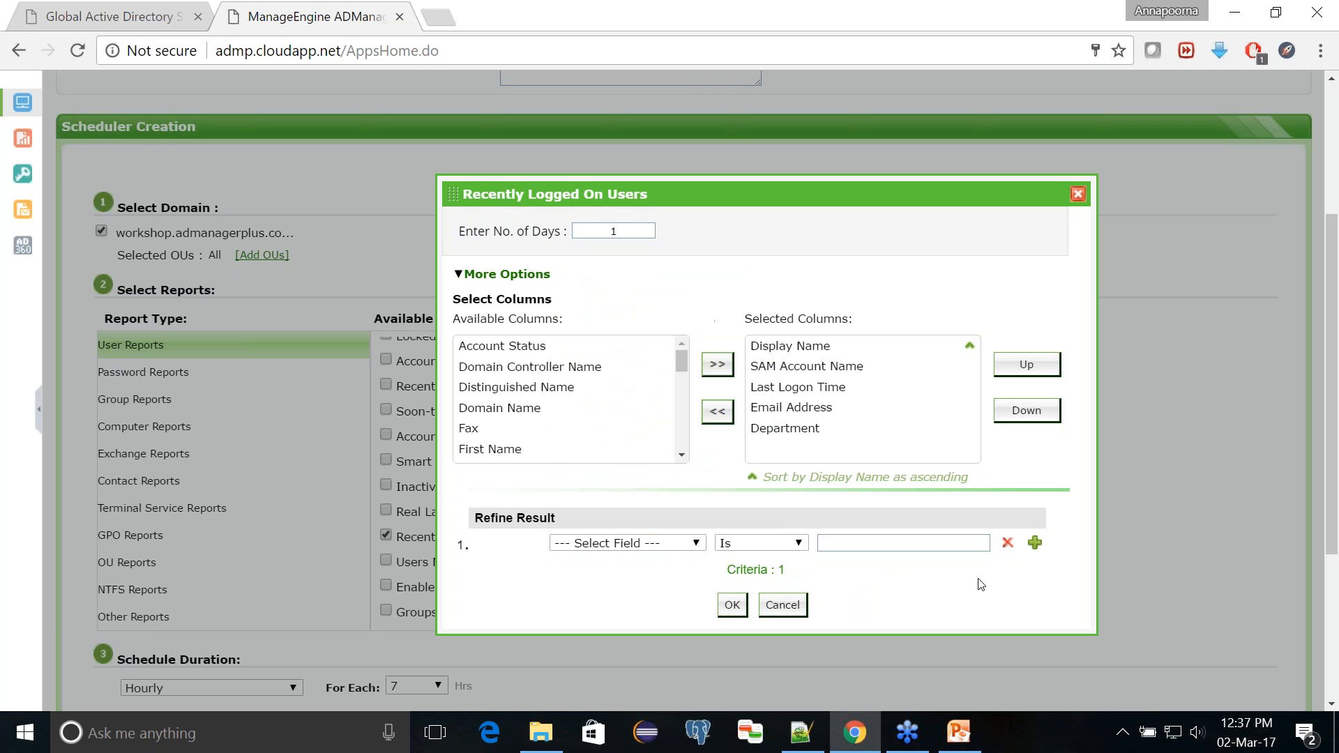
click(1009, 544)
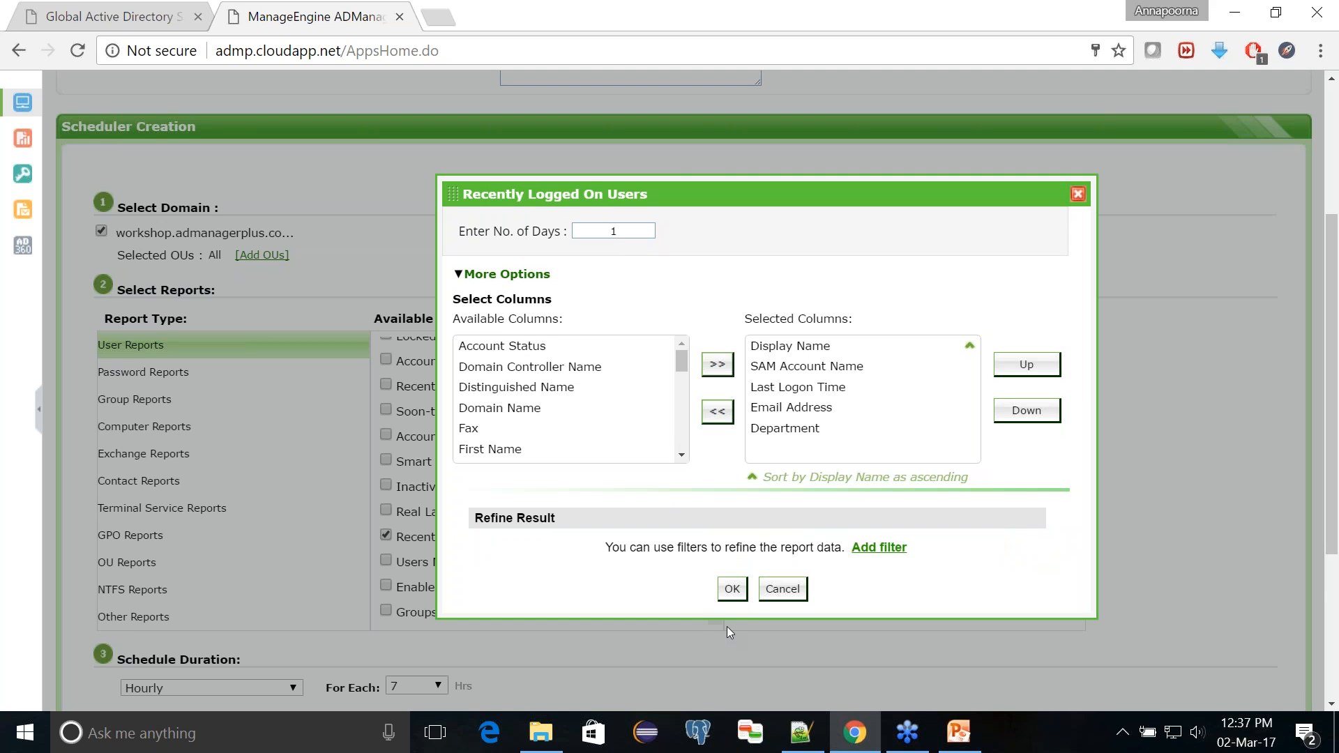
Step: Accept the Recently Logged On Users settings to add the report to the schedule's selected reports
click(731, 589)
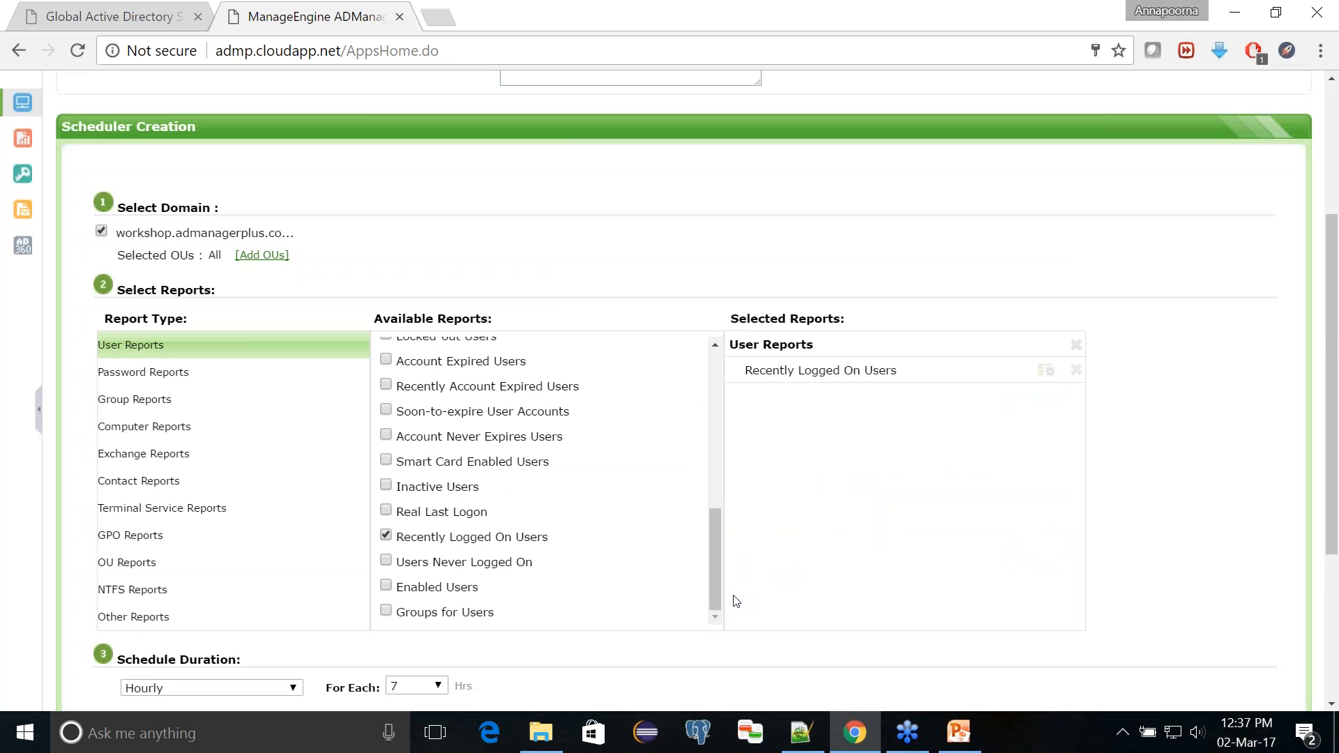
scroll(736, 601, down, 4)
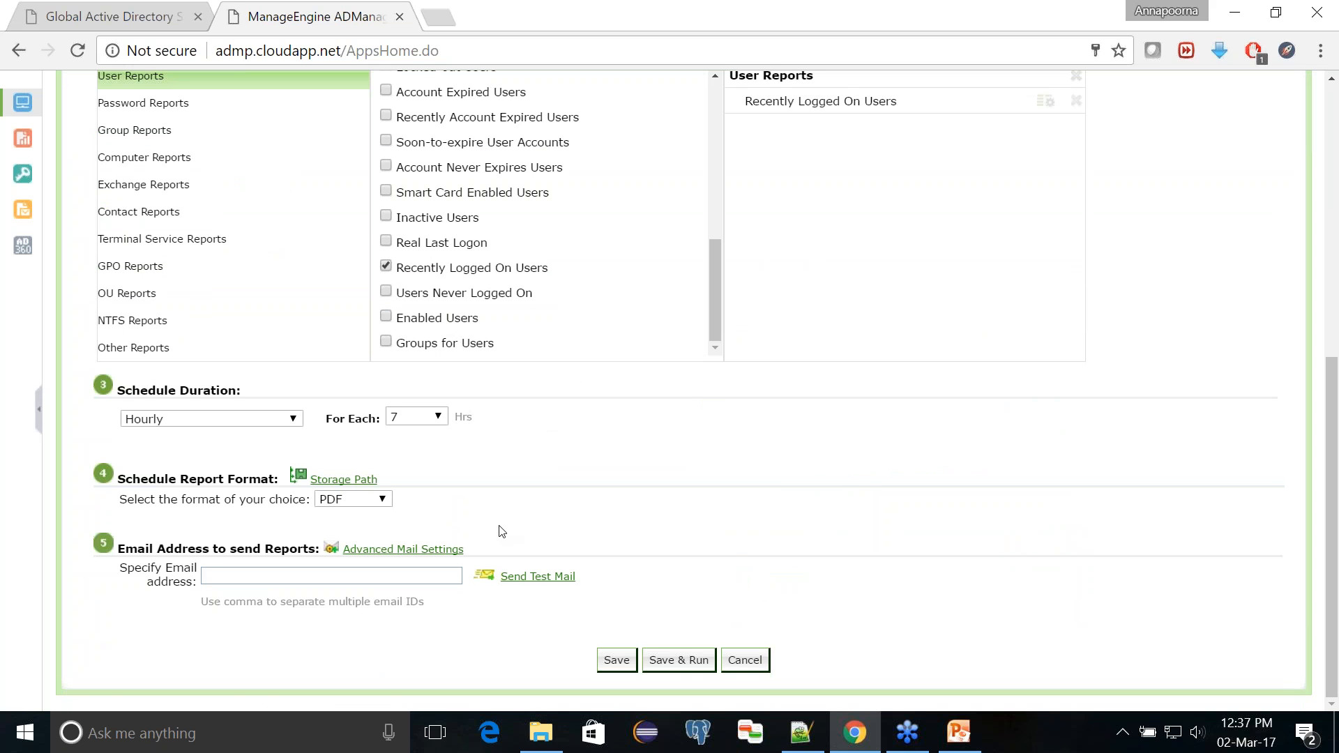
Step: Set the report schedule to run daily at 9 hours 0 minutes
click(273, 422)
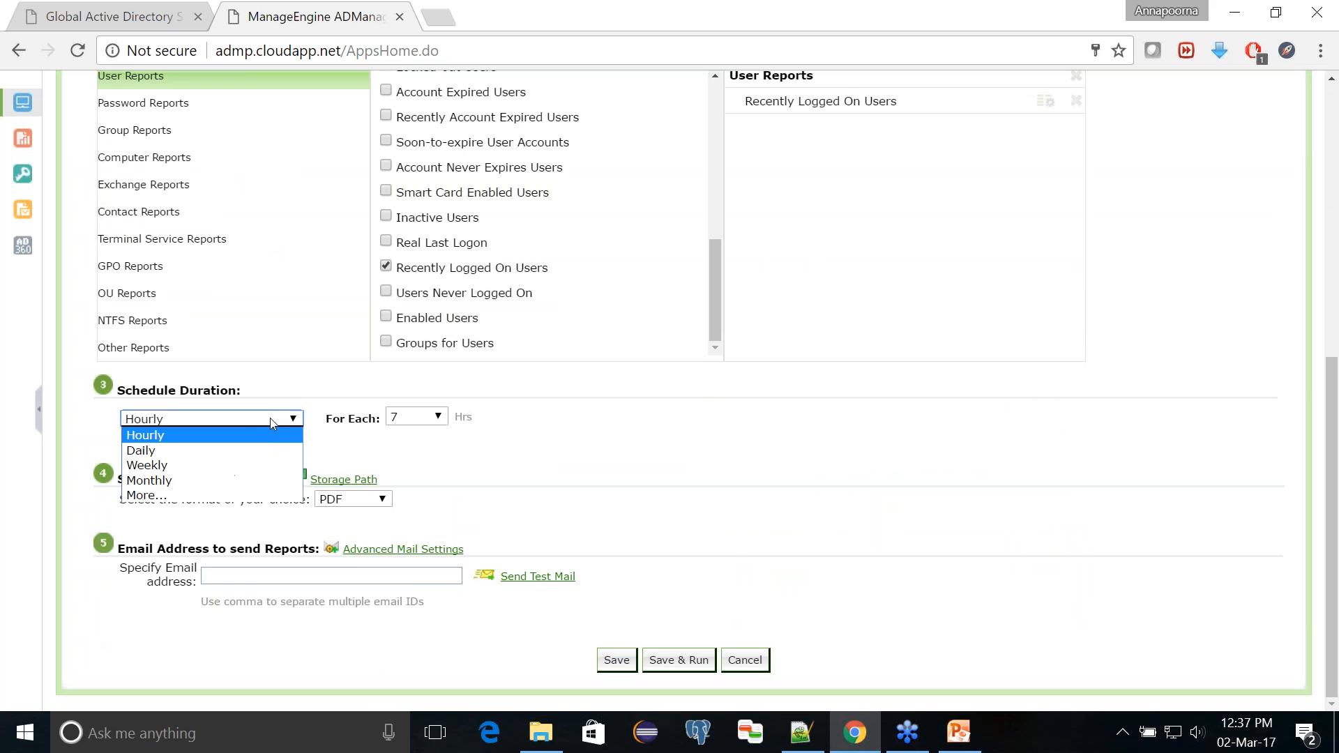
click(270, 450)
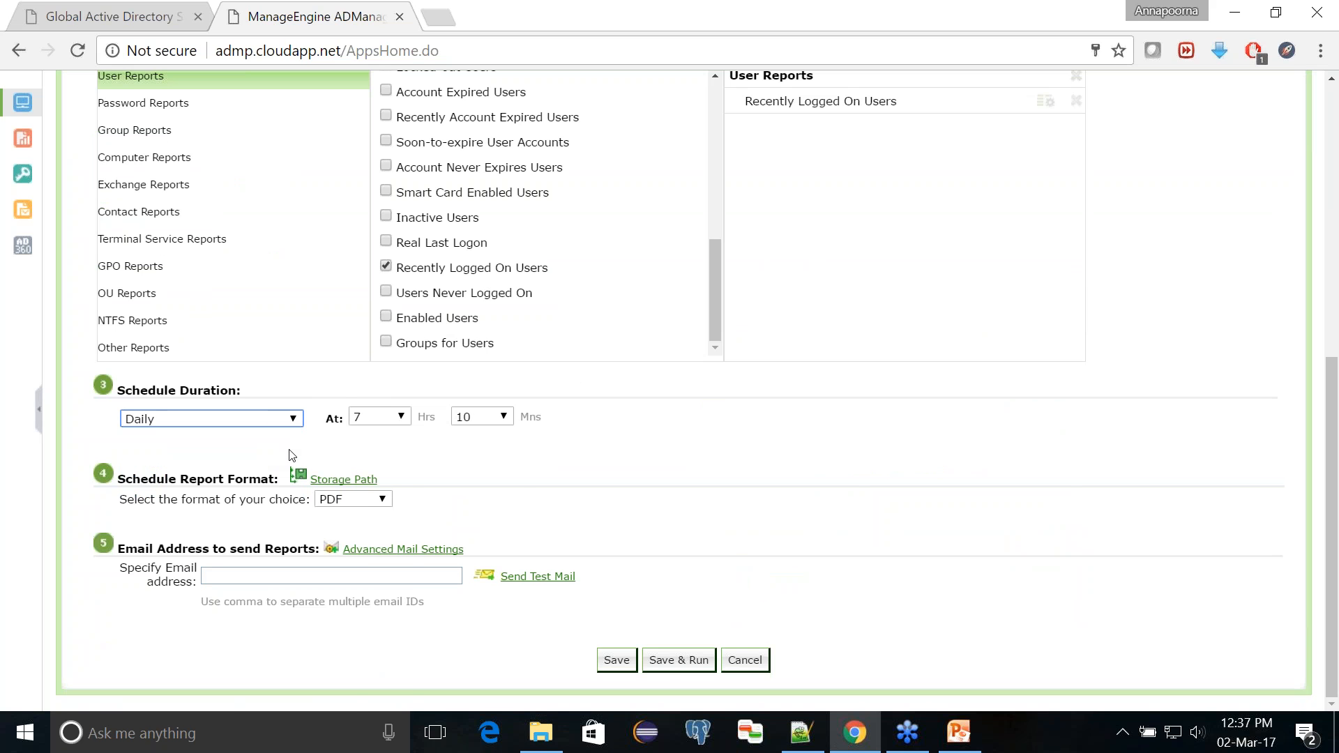
click(377, 417)
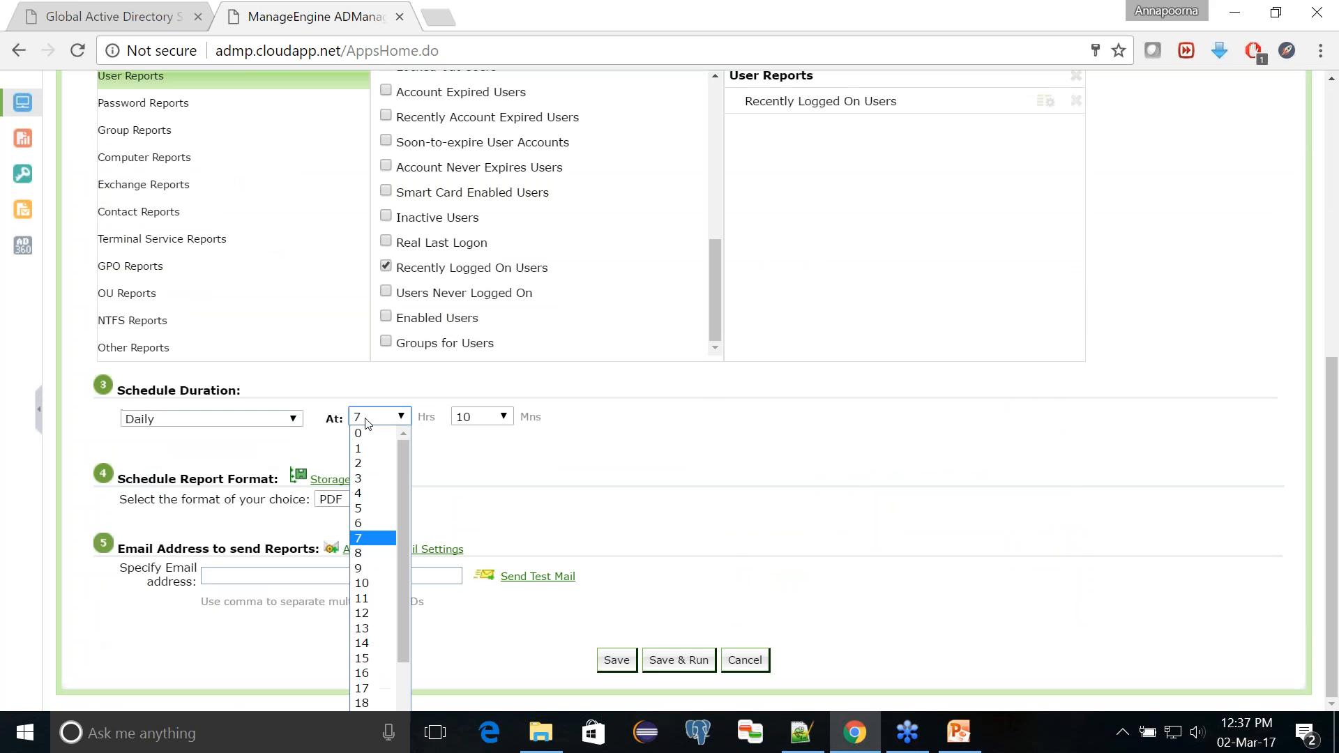
click(367, 569)
click(474, 417)
click(477, 436)
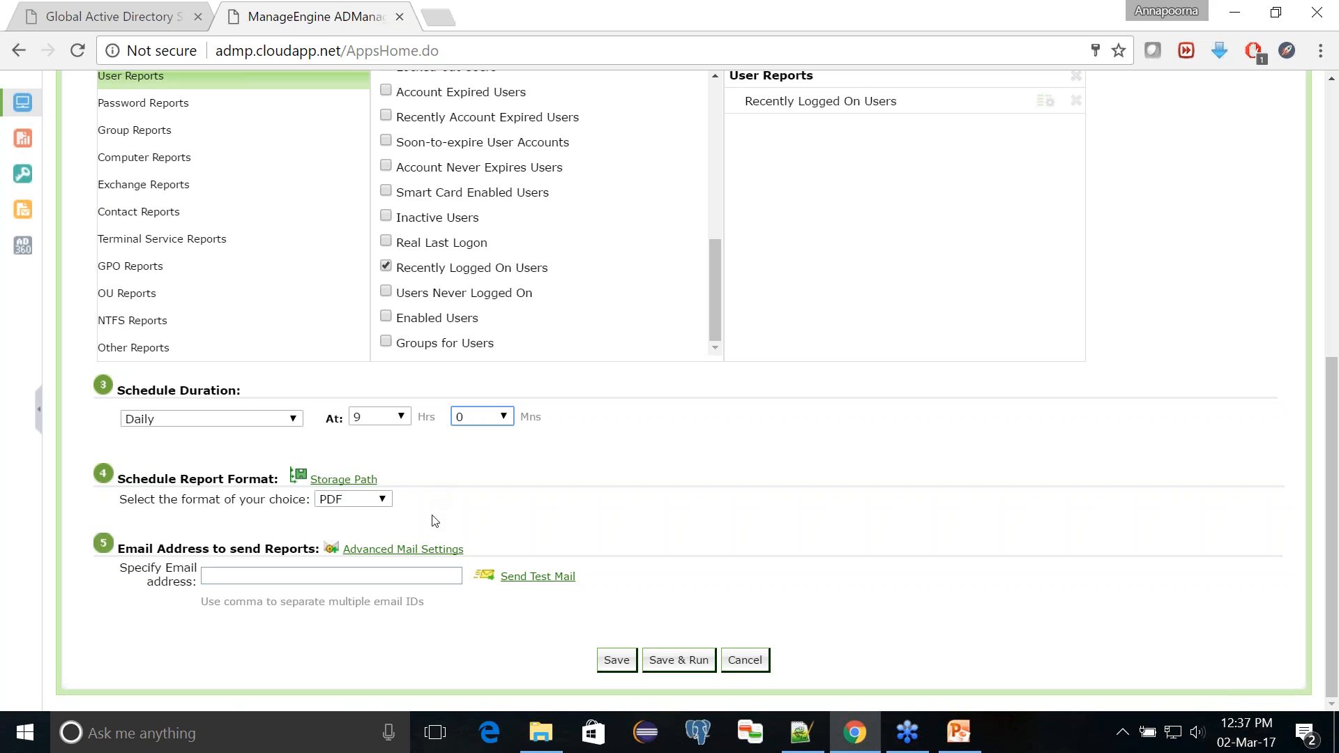
Step: Keep PDF as the scheduled report format, enter the recipient's email address and save the schedule
click(380, 503)
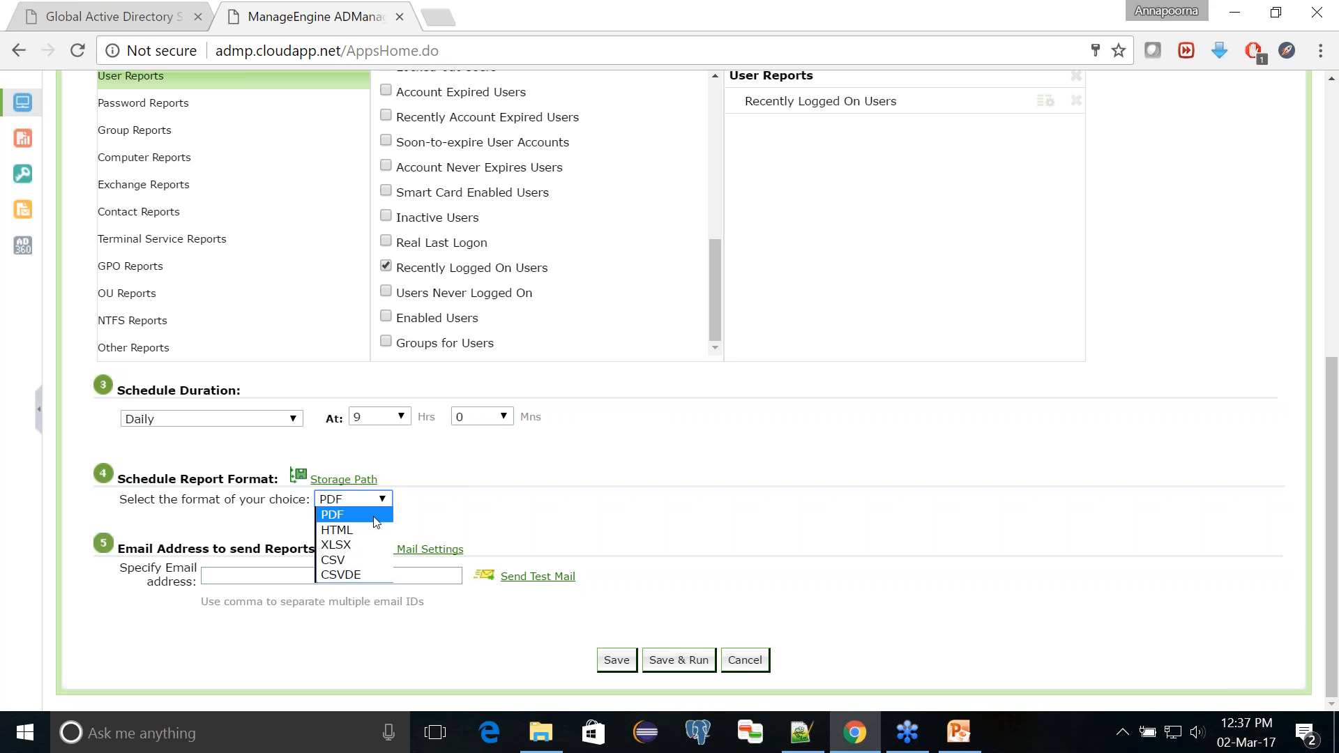
click(376, 519)
click(299, 580)
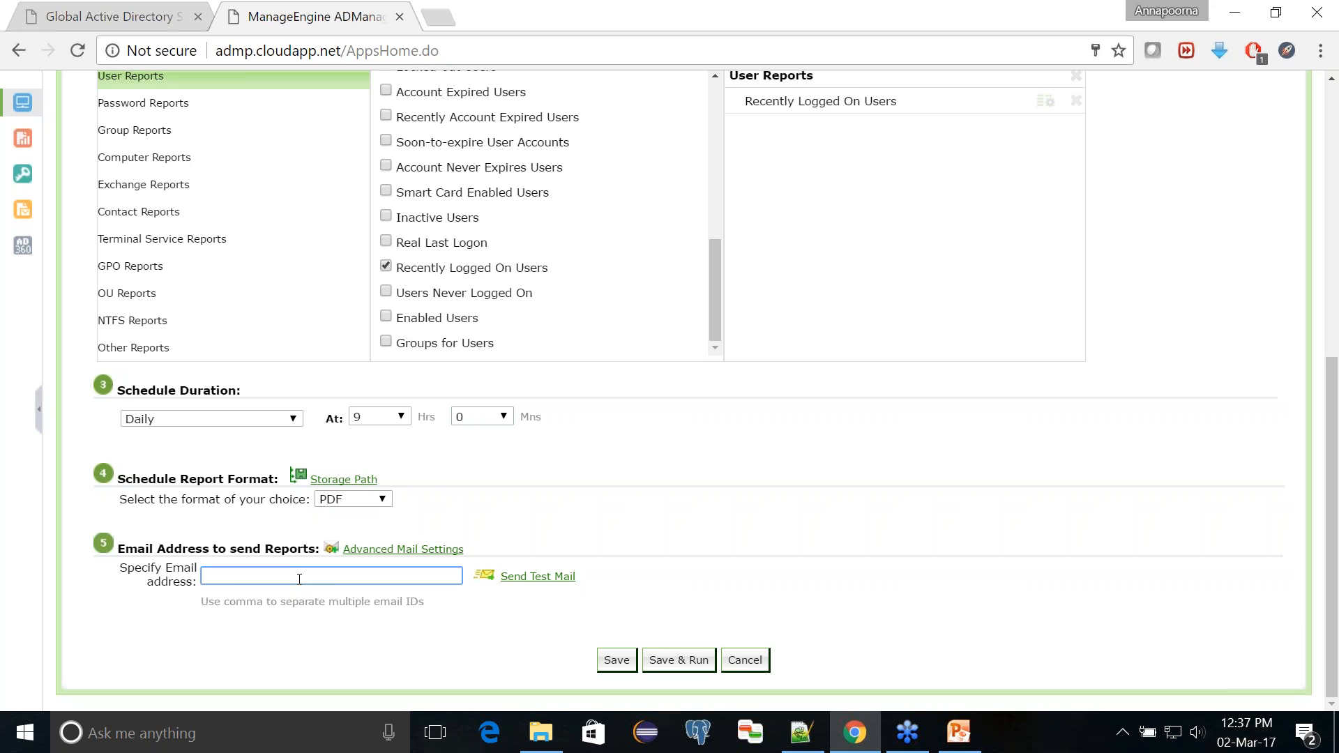
text(abc@abc.com)
click(617, 661)
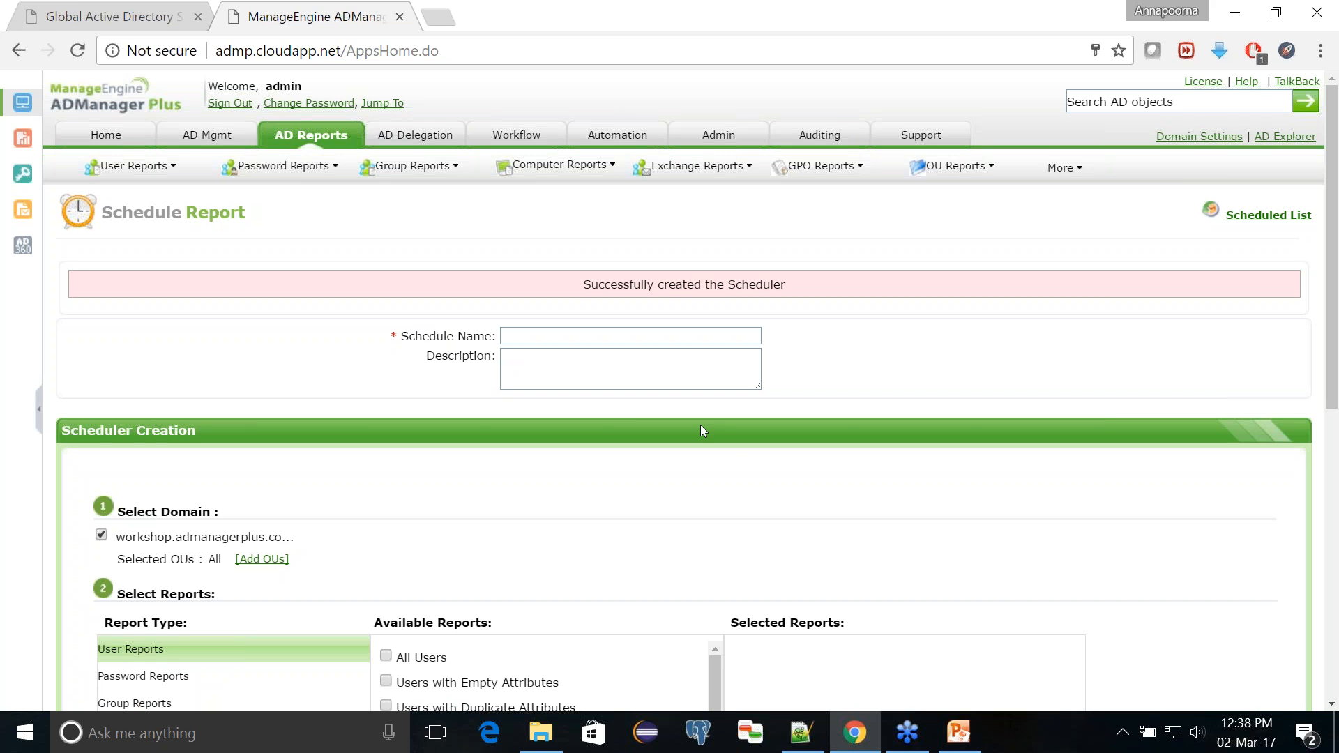
Step: Check the Topics slide in the PowerPoint presentation, then return to the AD Reports overview in ADManager Plus
click(959, 733)
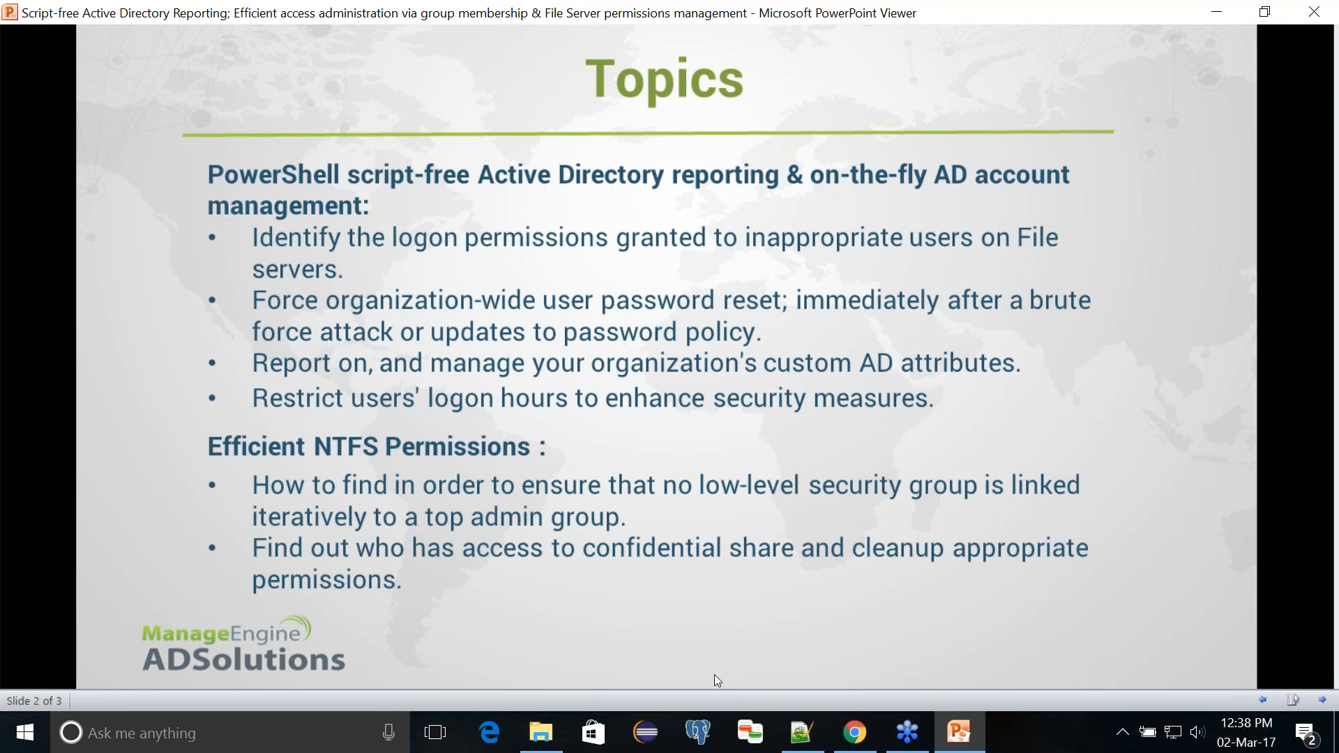
click(943, 733)
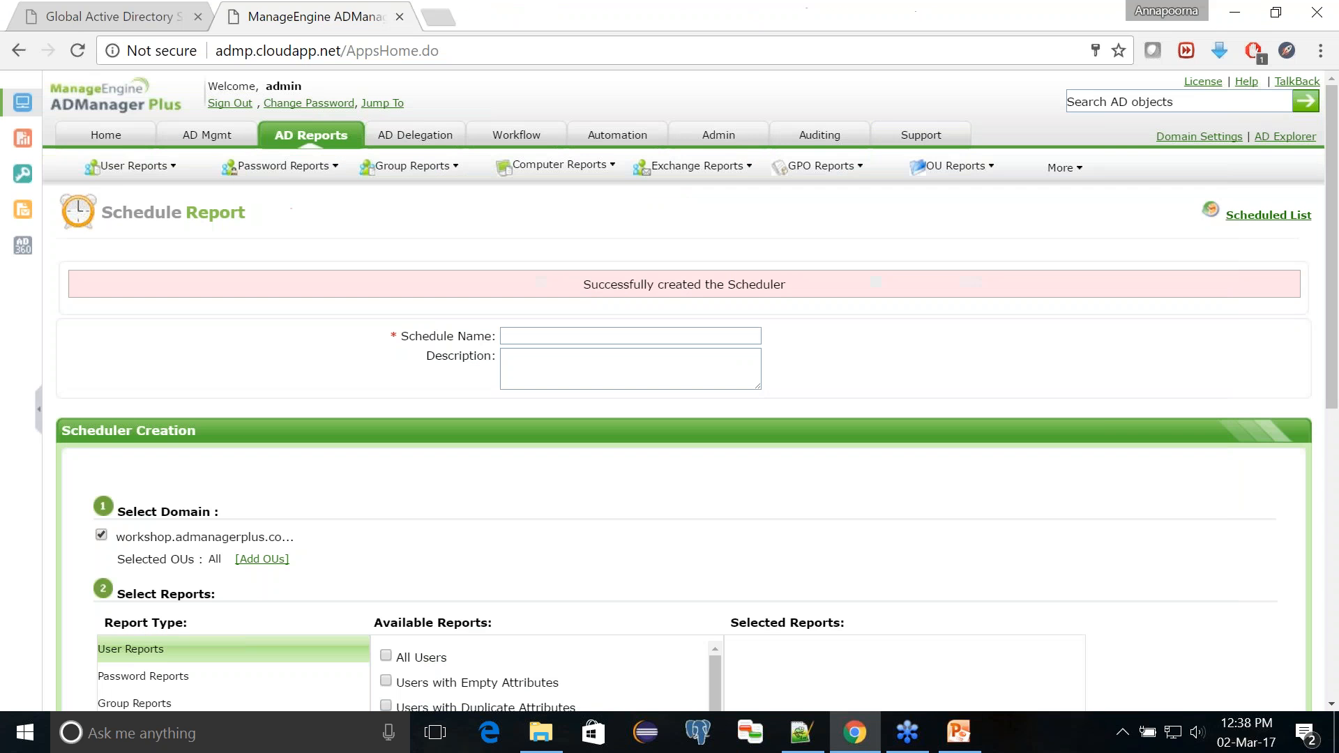
click(298, 138)
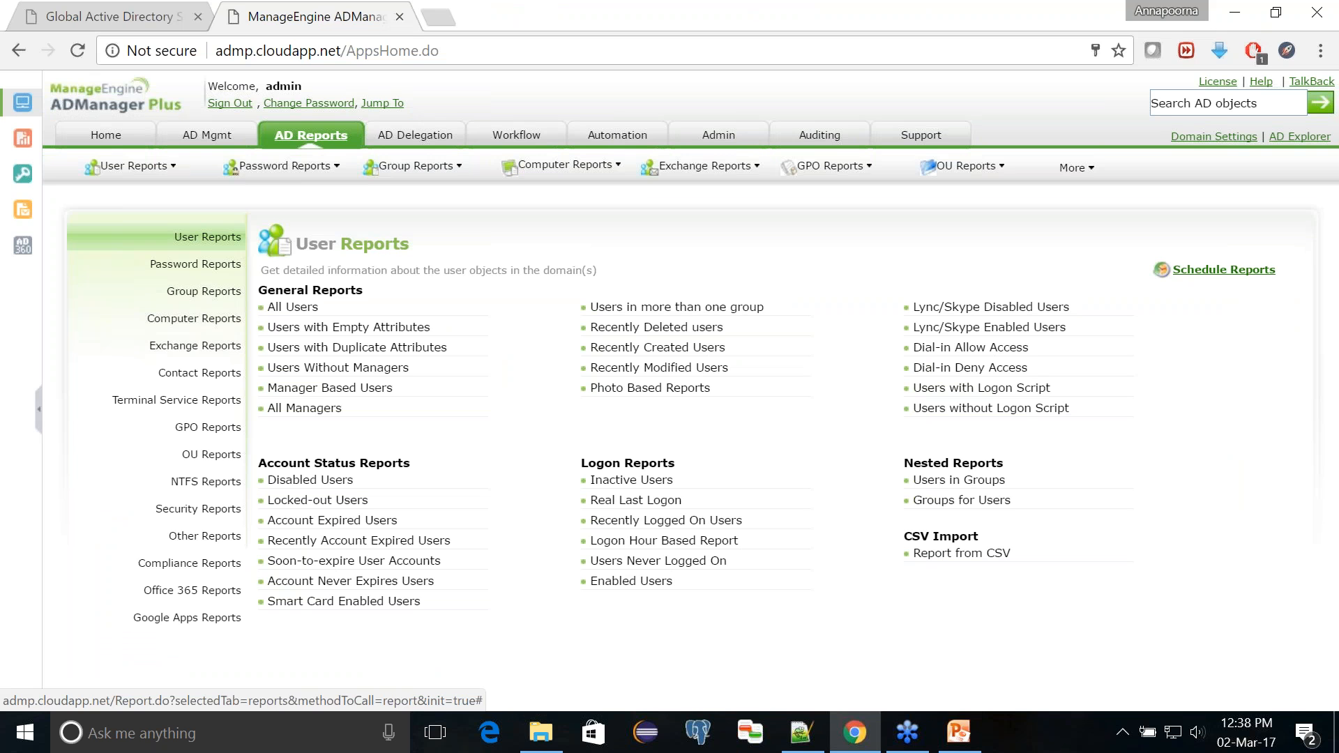
Step: Search for "nested" in AD management's single user modification and open the properties of Nested User
click(310, 135)
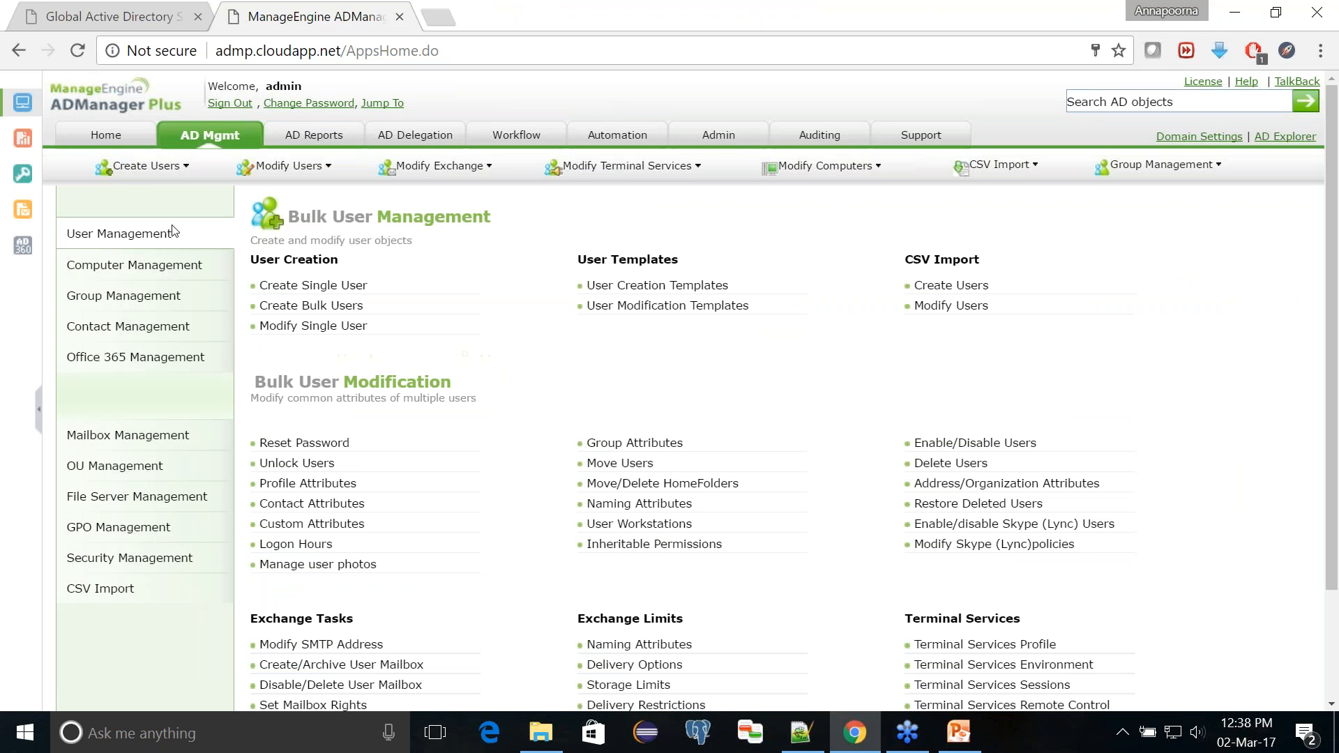
click(312, 328)
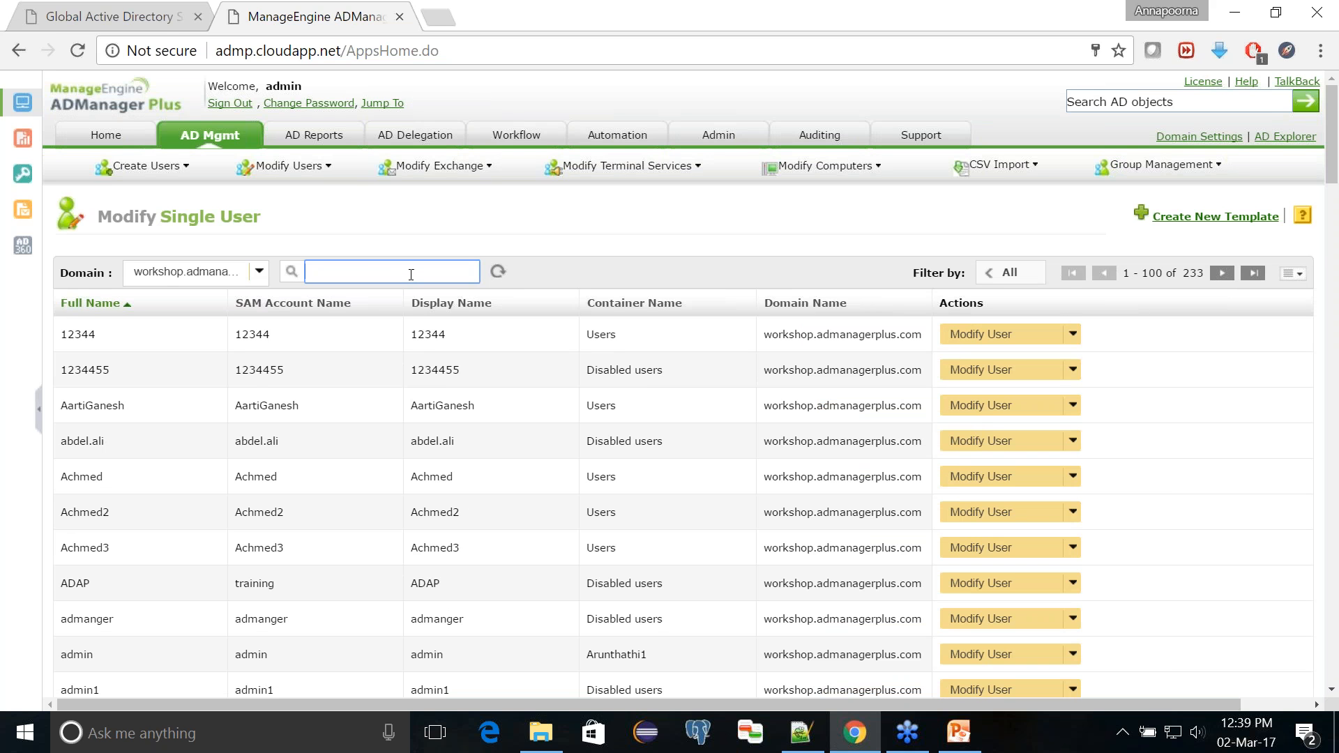
text(nested)
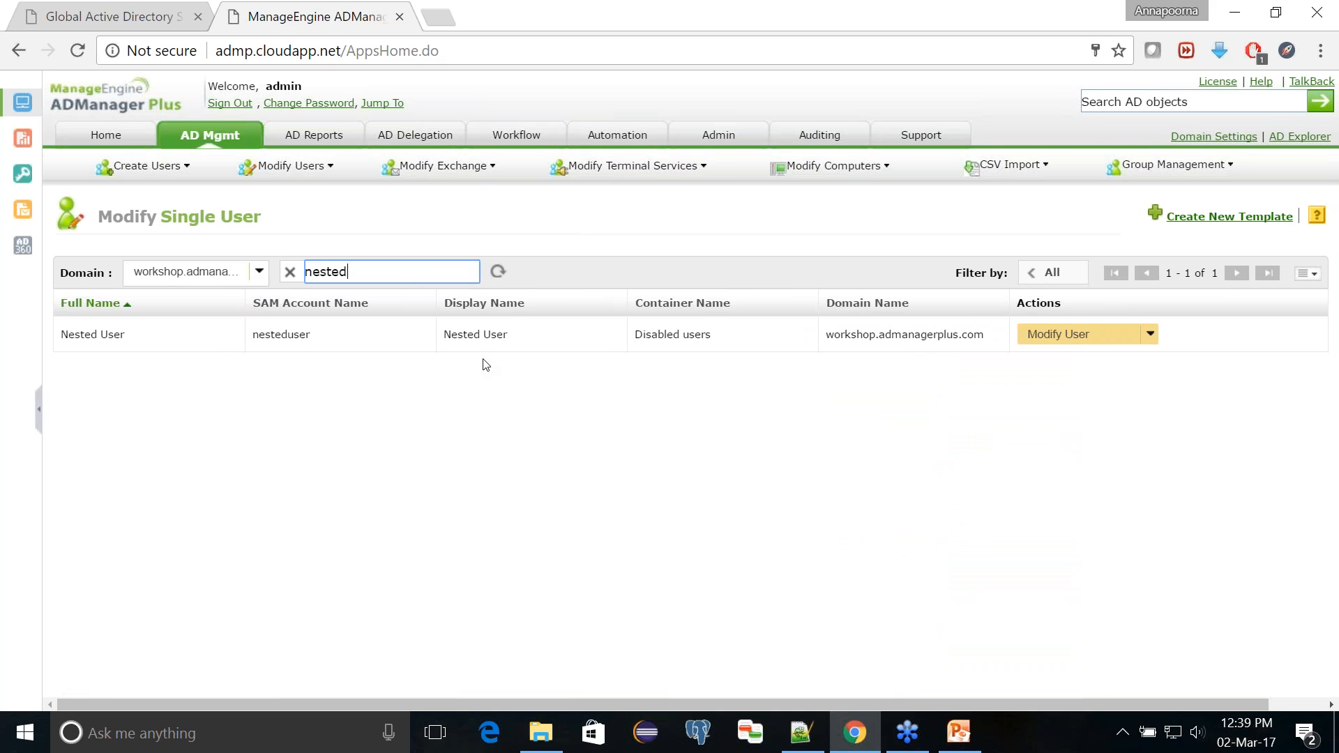
click(480, 335)
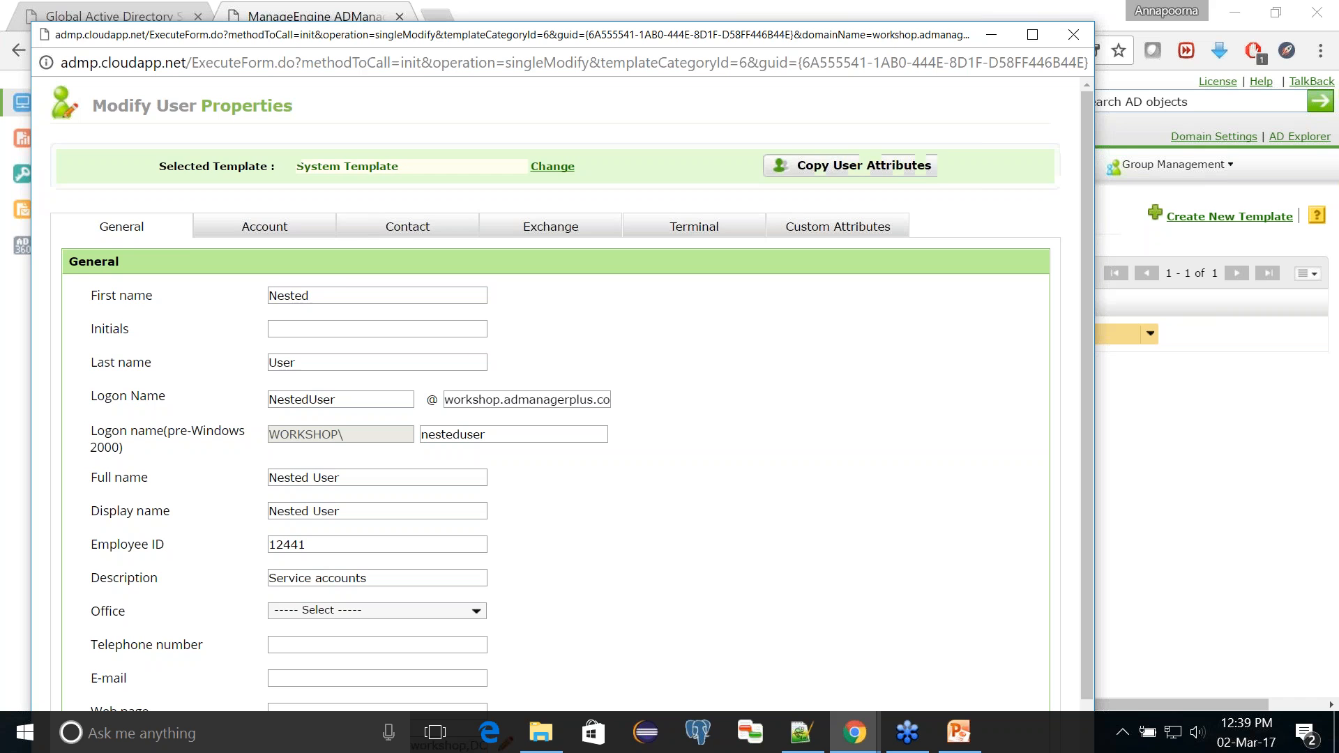
click(297, 227)
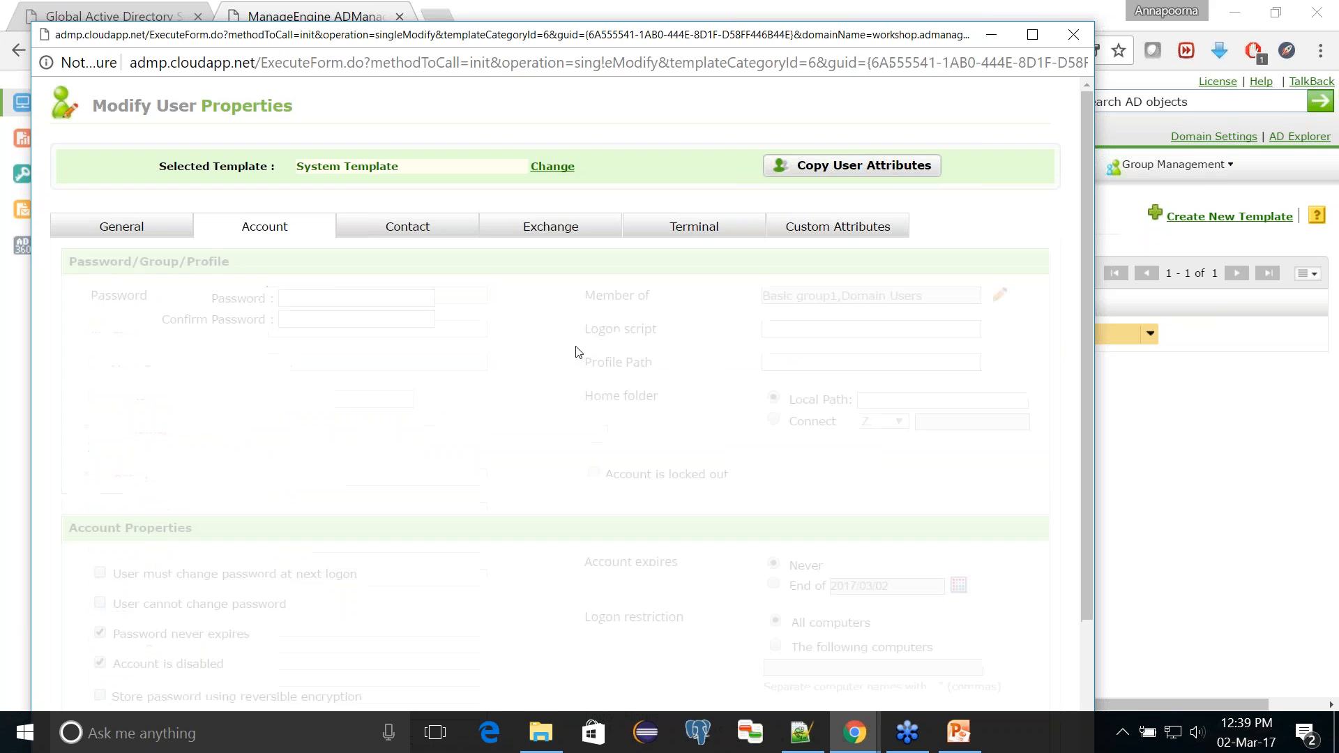
click(993, 299)
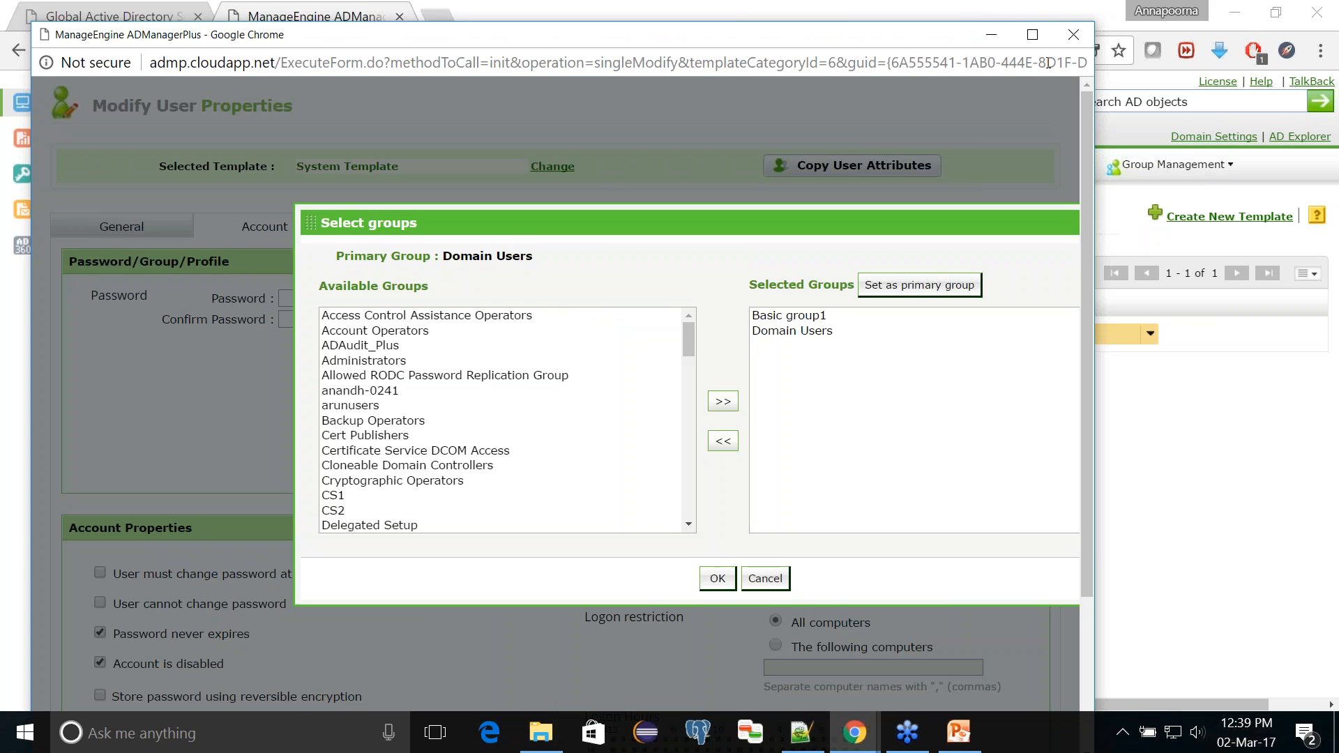
click(1032, 34)
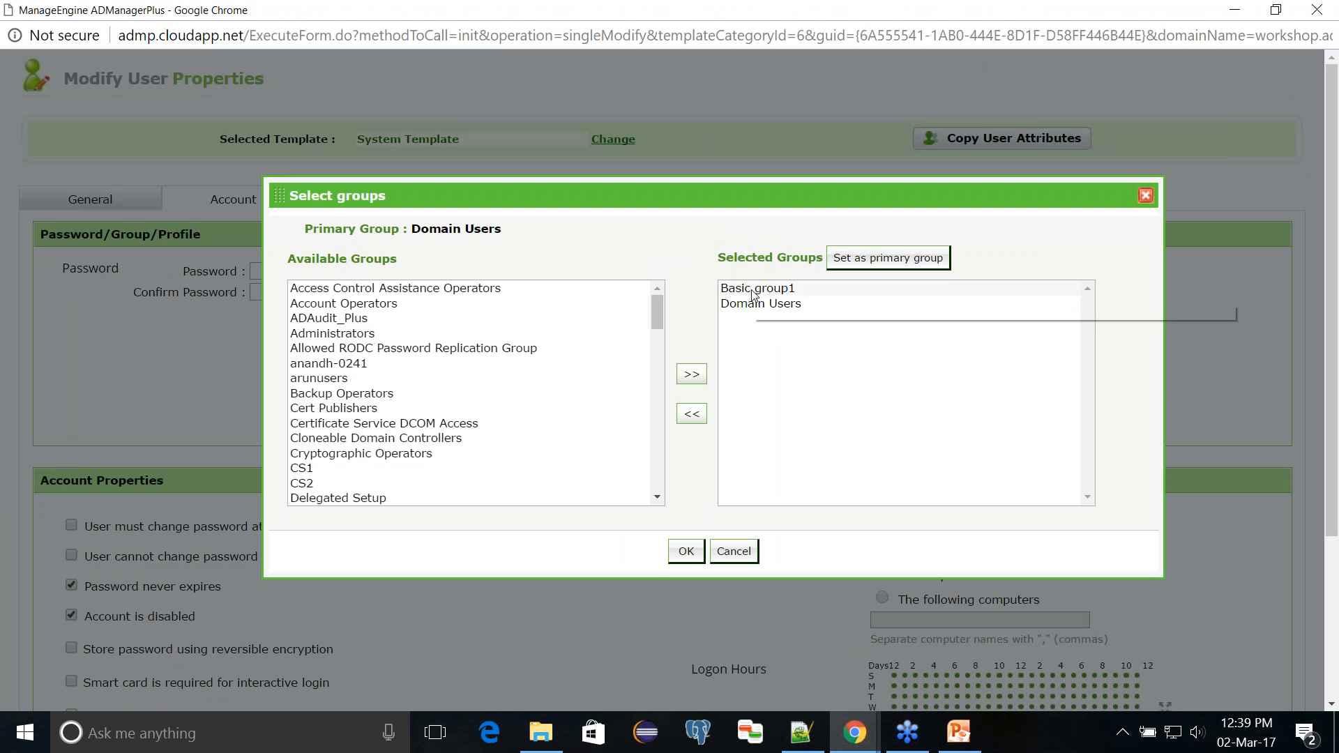
click(753, 295)
click(758, 306)
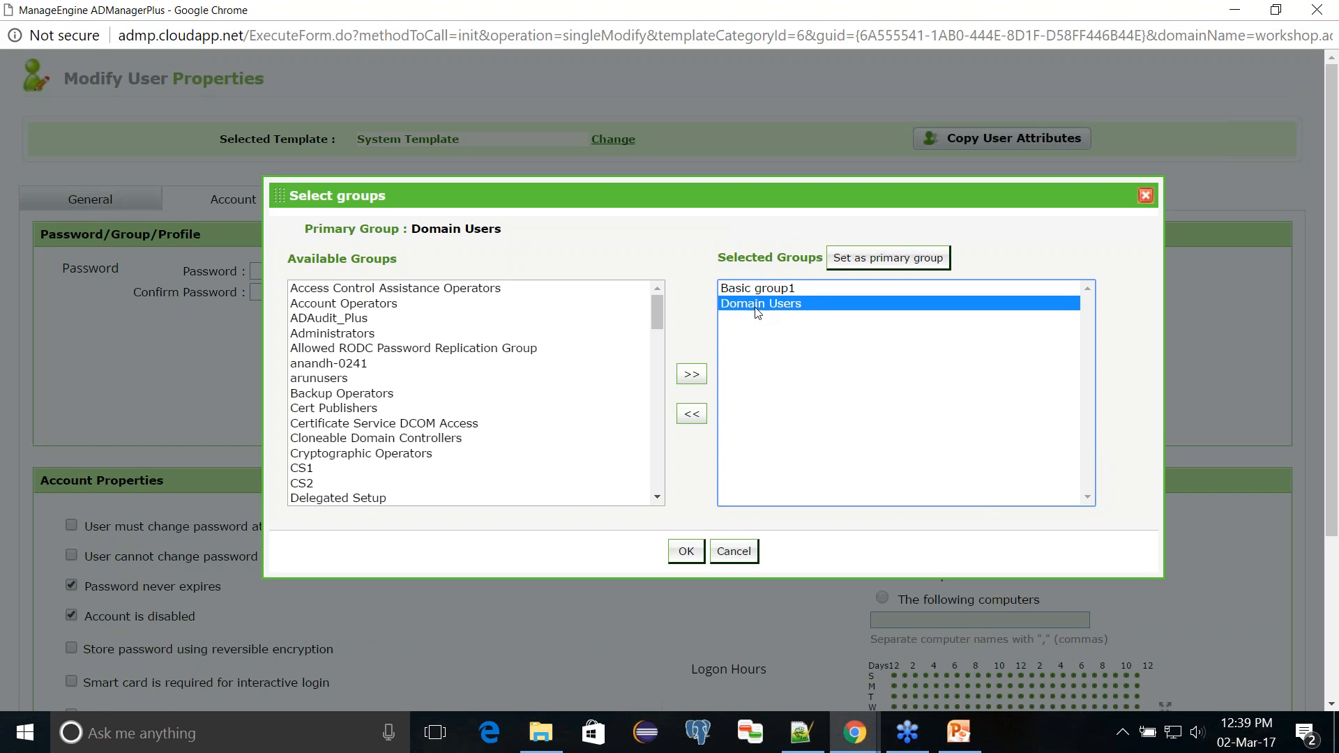
click(733, 551)
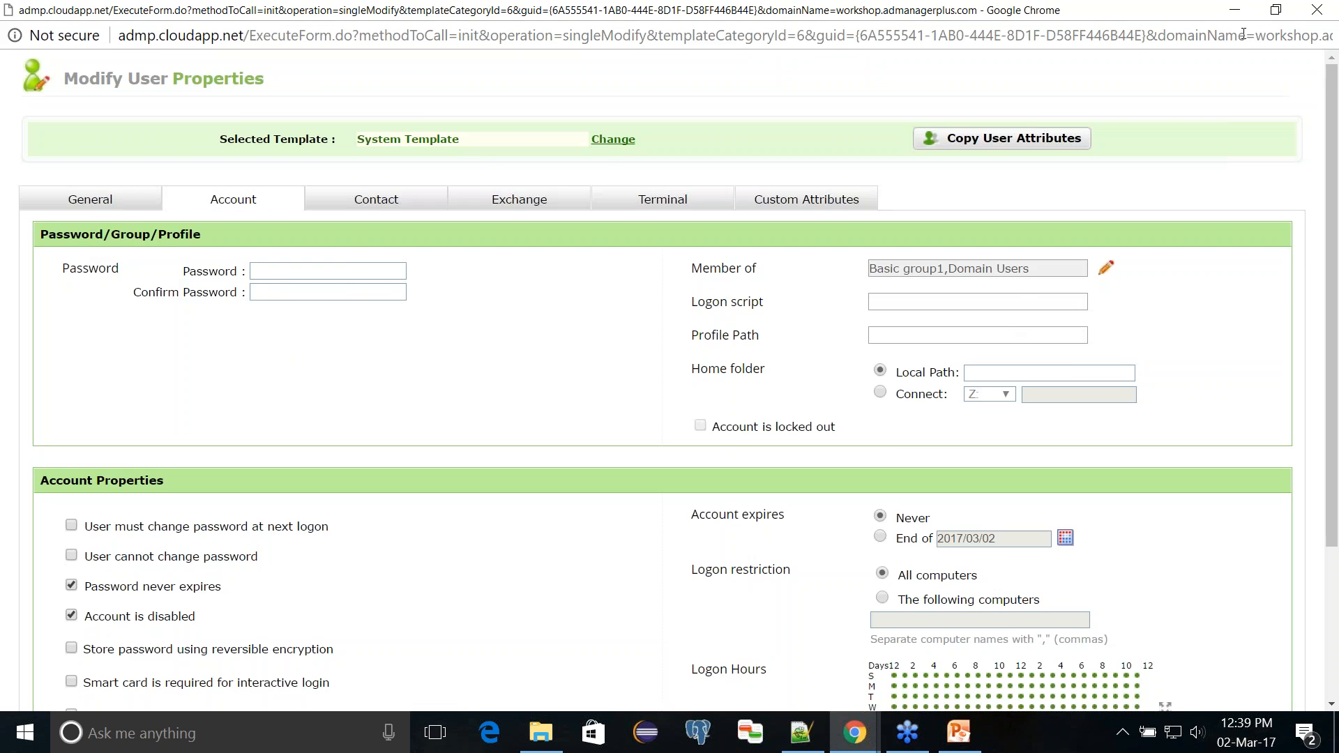
click(1317, 10)
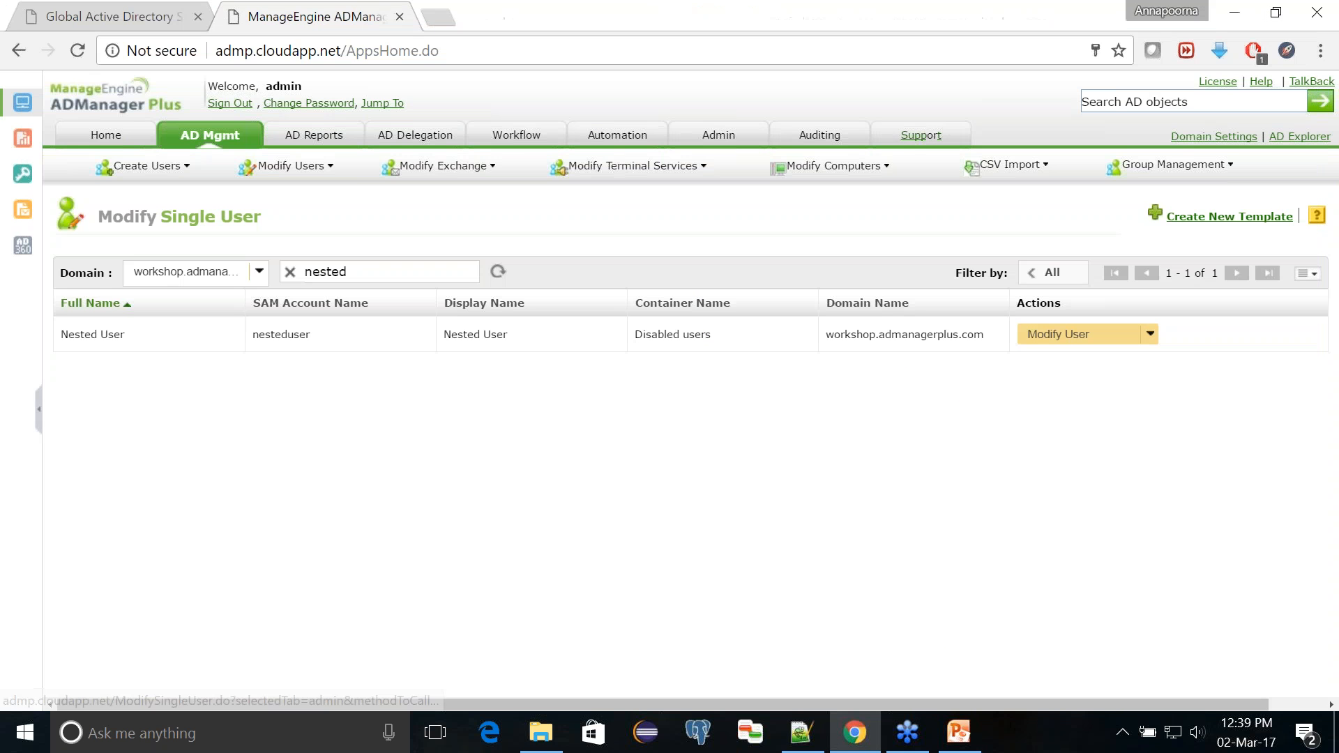
Step: Open the Groups for Users nested report and select Nested User, found by searching "nested", as its user
click(348, 135)
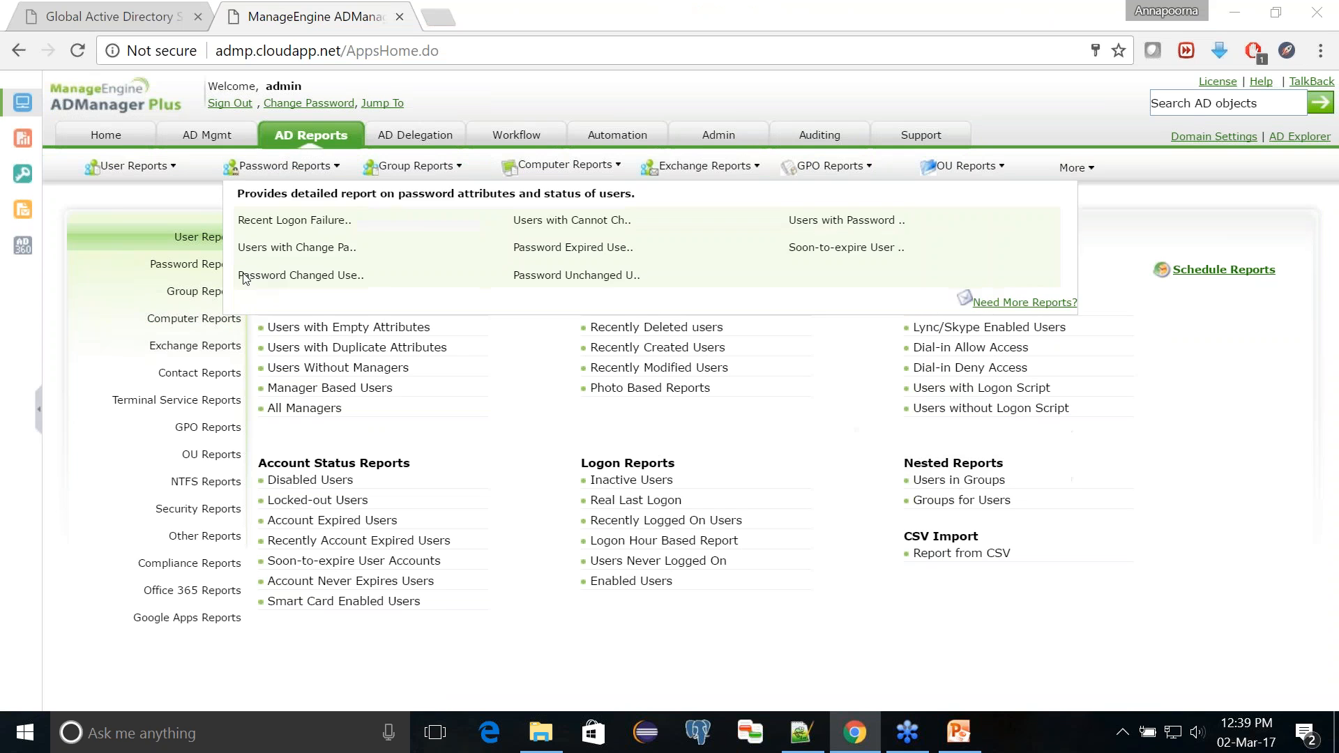
click(960, 501)
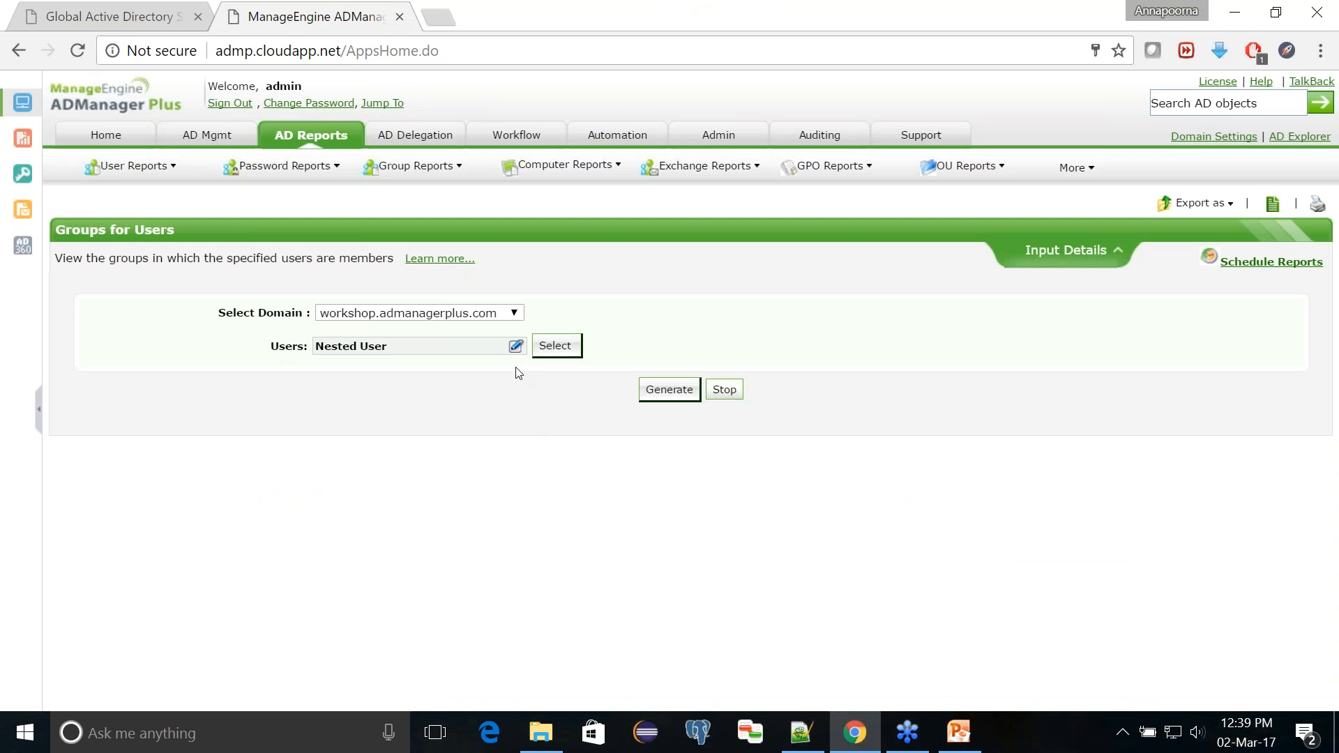
click(551, 346)
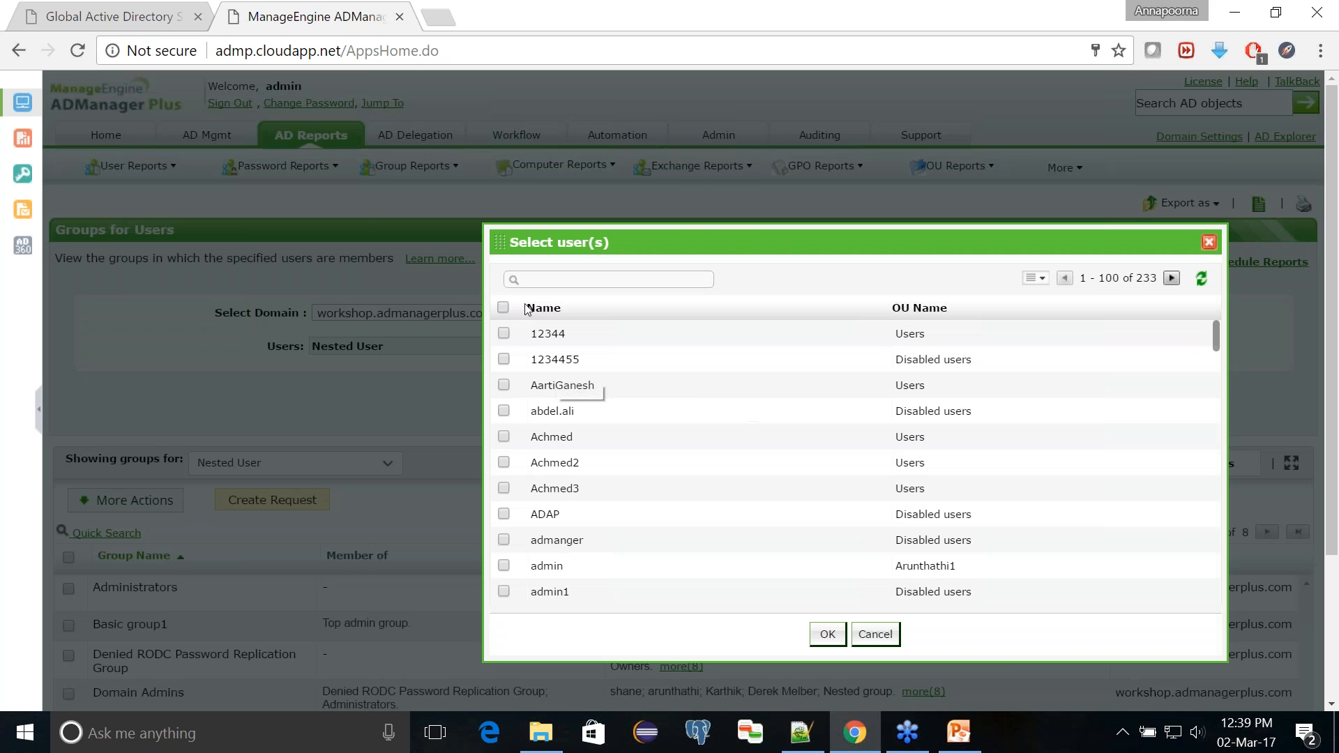
click(539, 279)
text(nested)
key(Return)
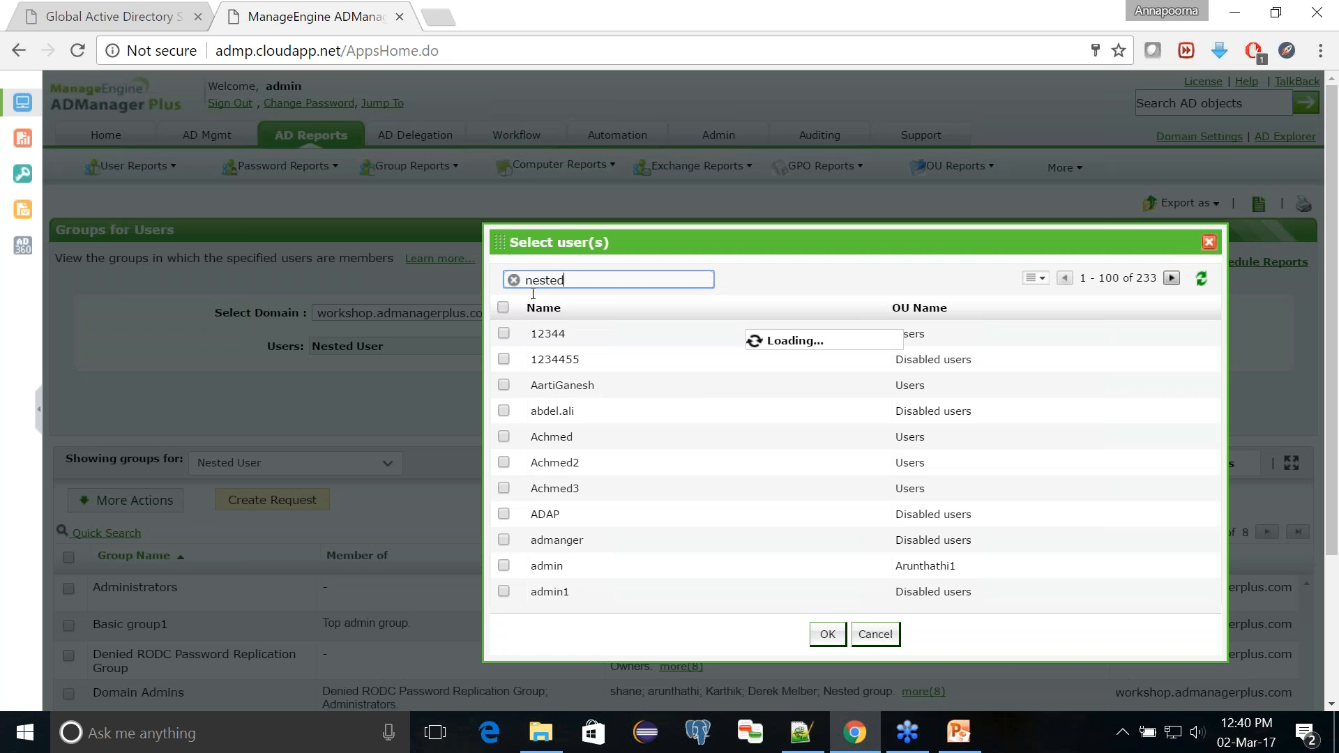
click(503, 333)
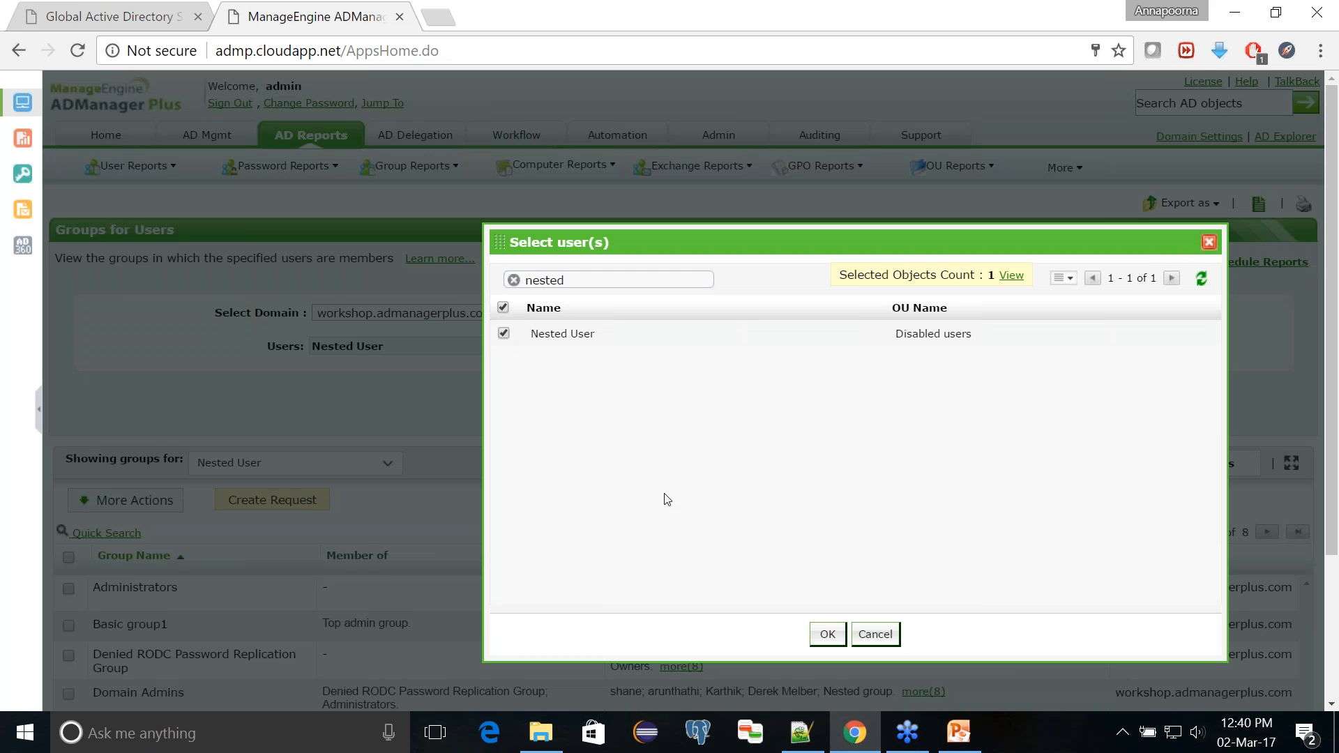
click(828, 634)
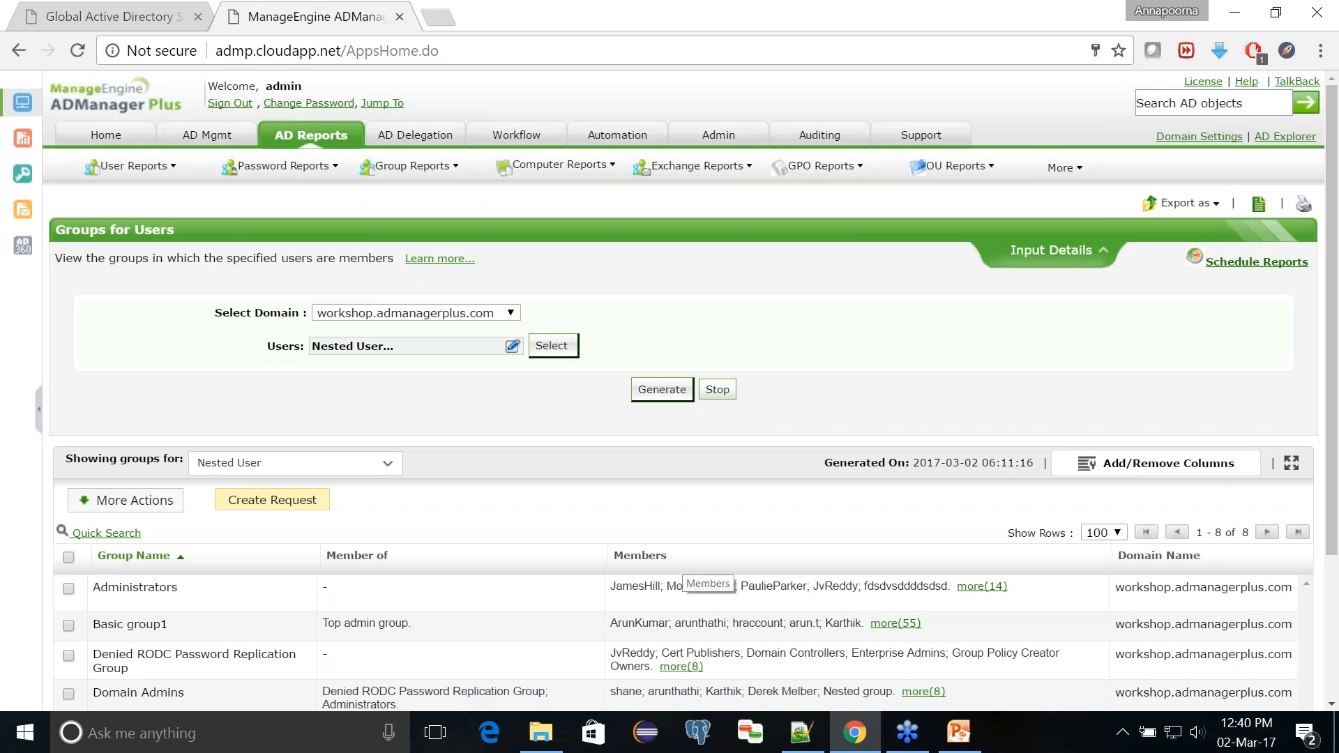
Step: Generate the Groups for Users report and review the direct and nested groups listed for Nested User
click(649, 391)
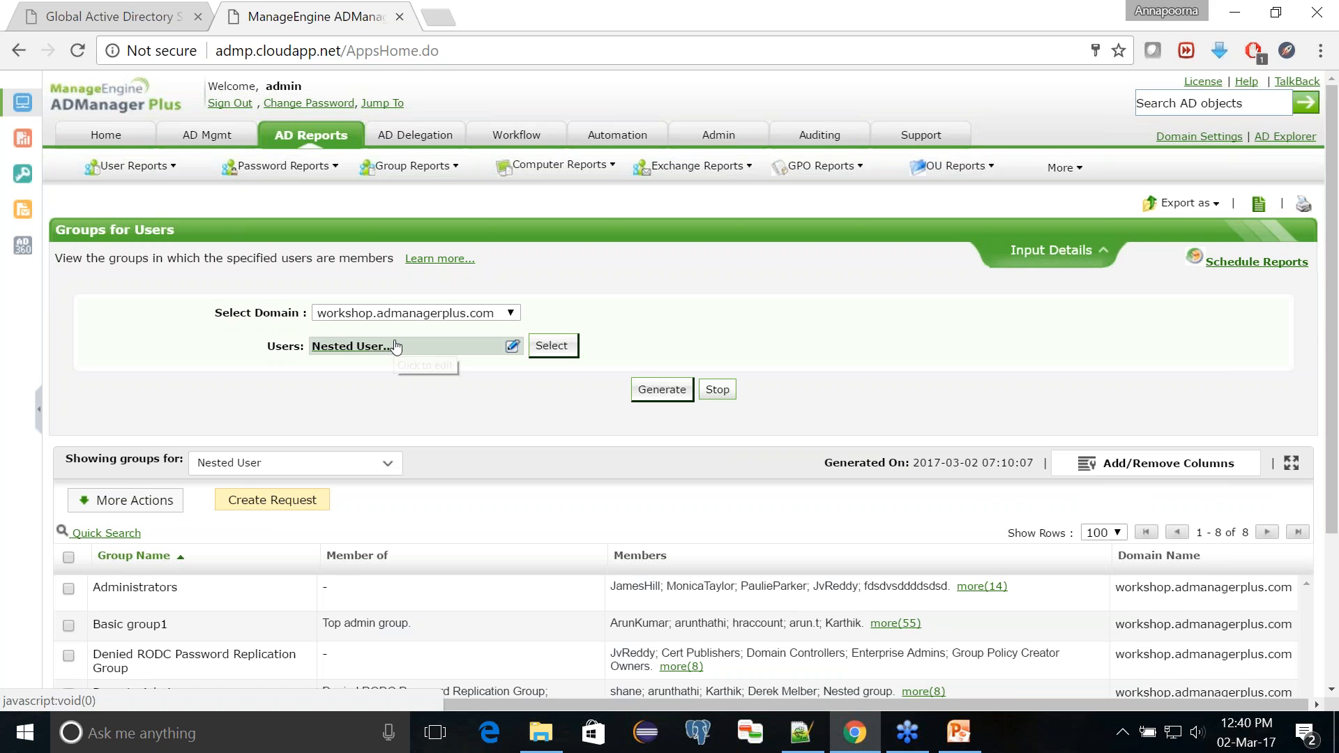
scroll(415, 375, down, 3)
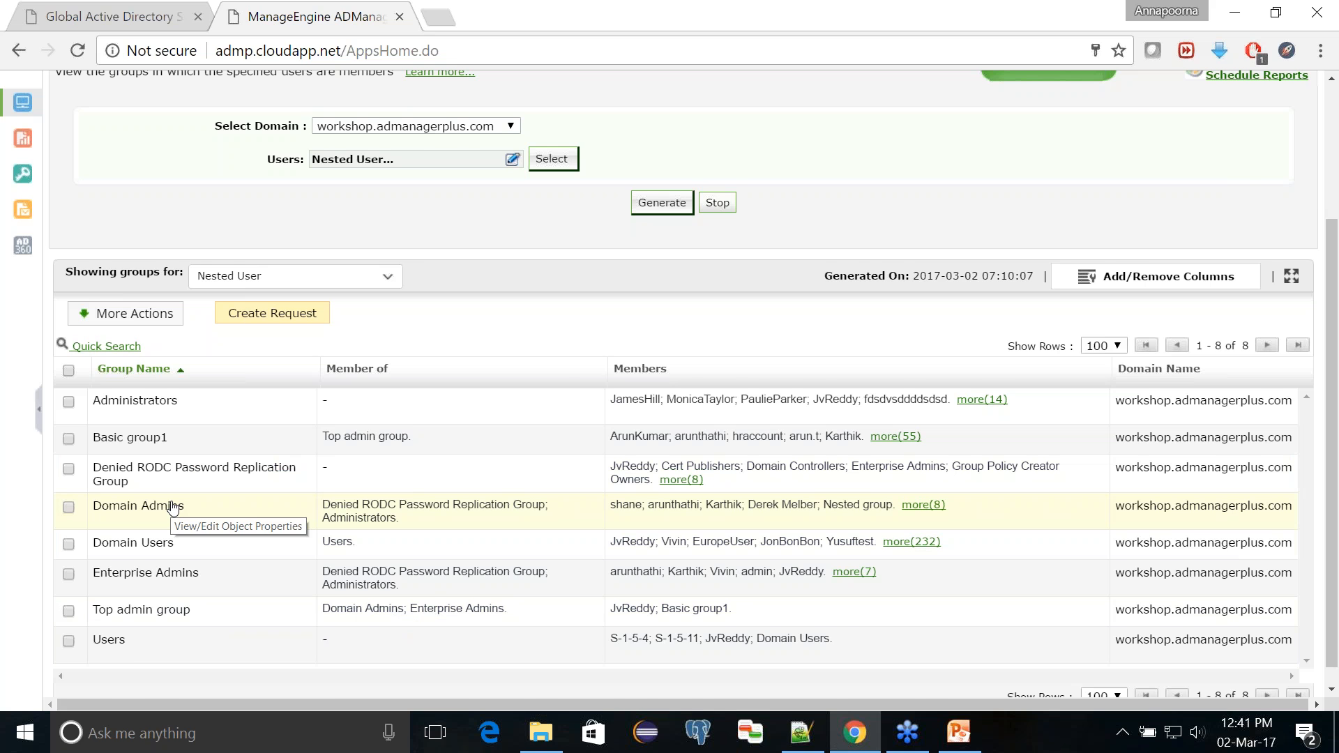
scroll(565, 352, up, 3)
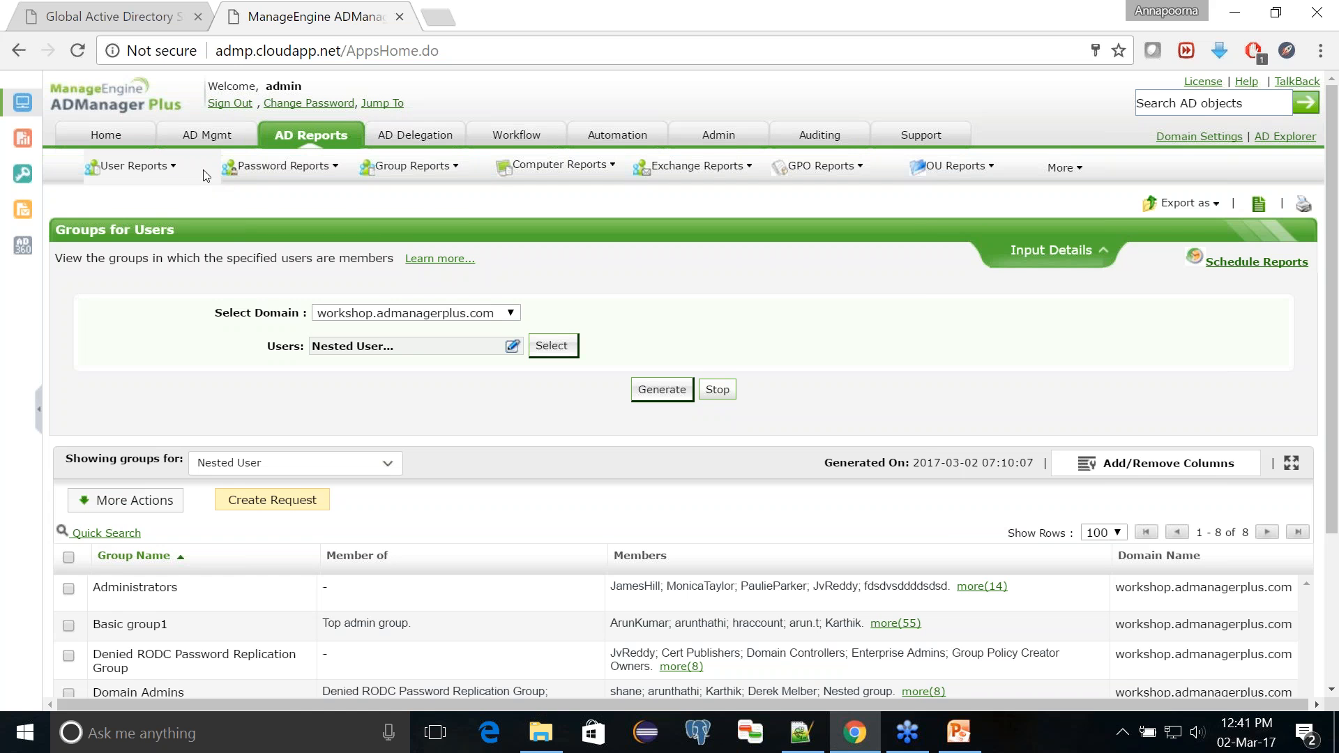
Step: Choose to clear all group memberships in the bulk group attributes modification and search for users named "nested"
click(198, 136)
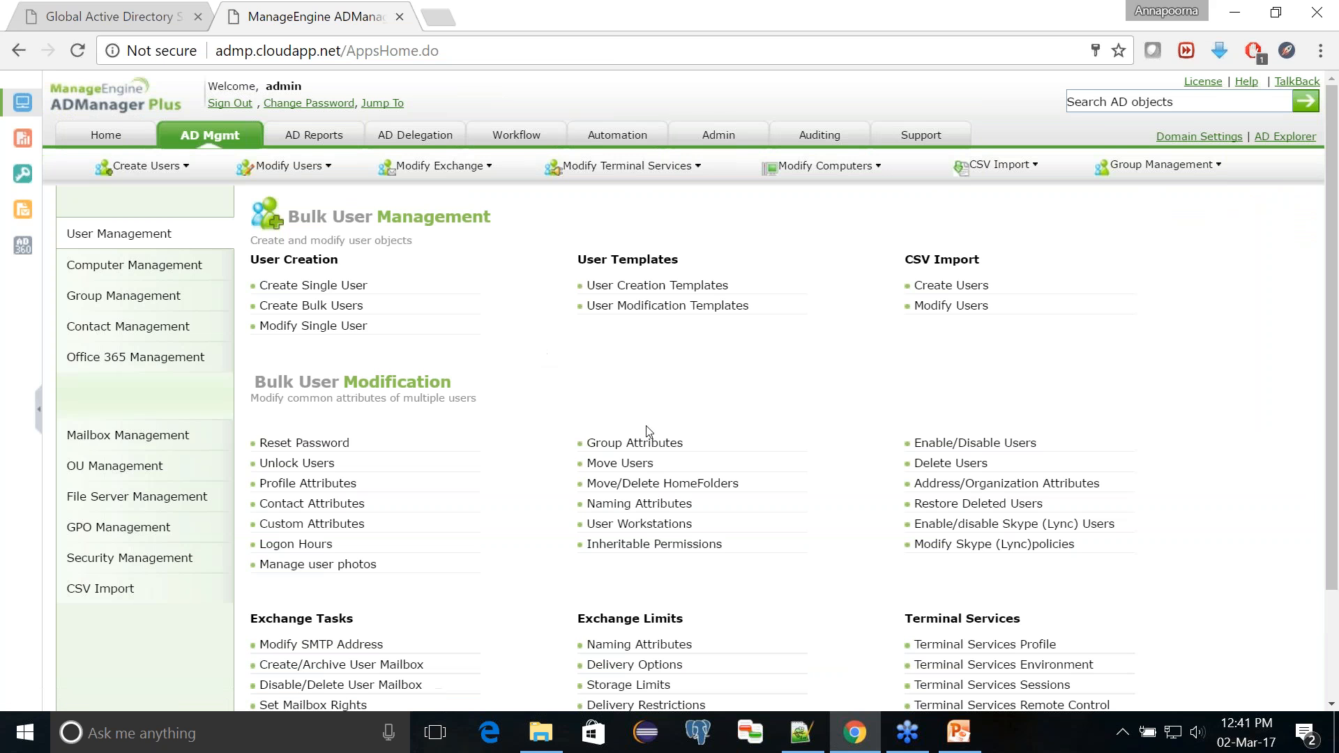
click(669, 448)
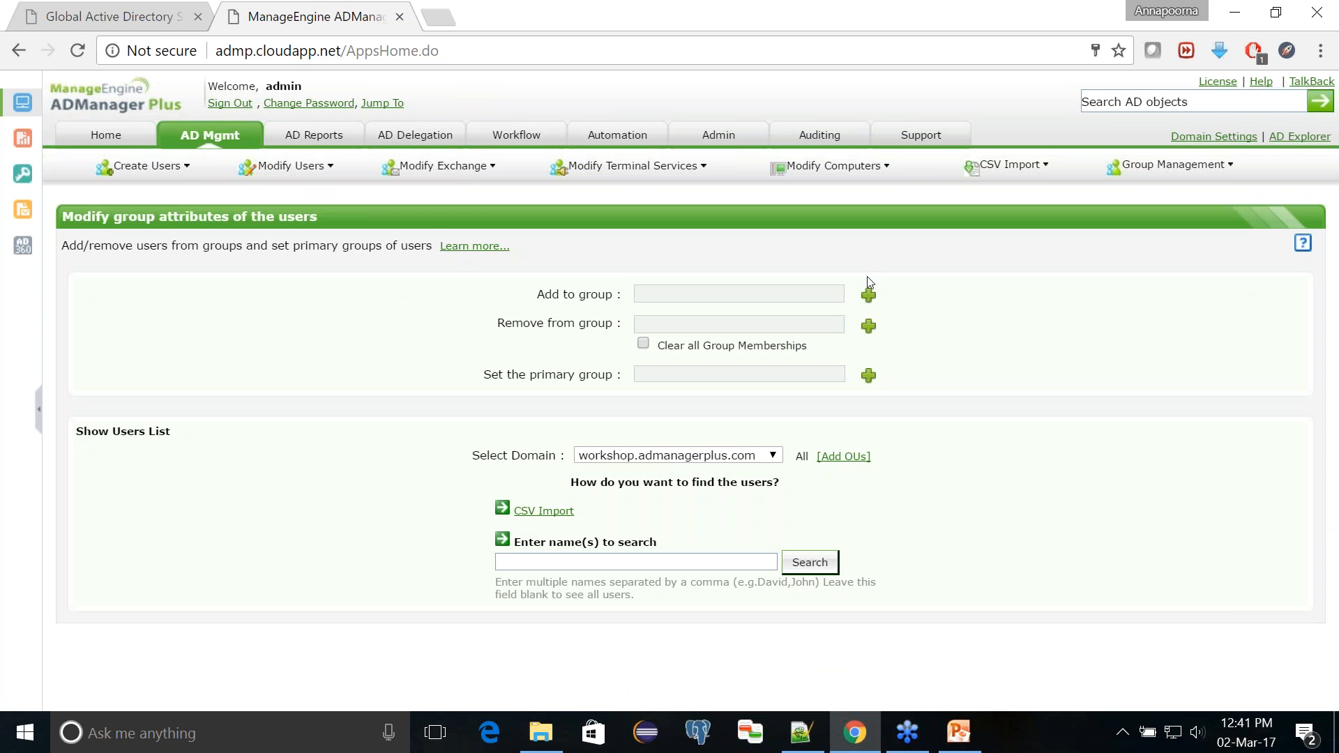
click(643, 345)
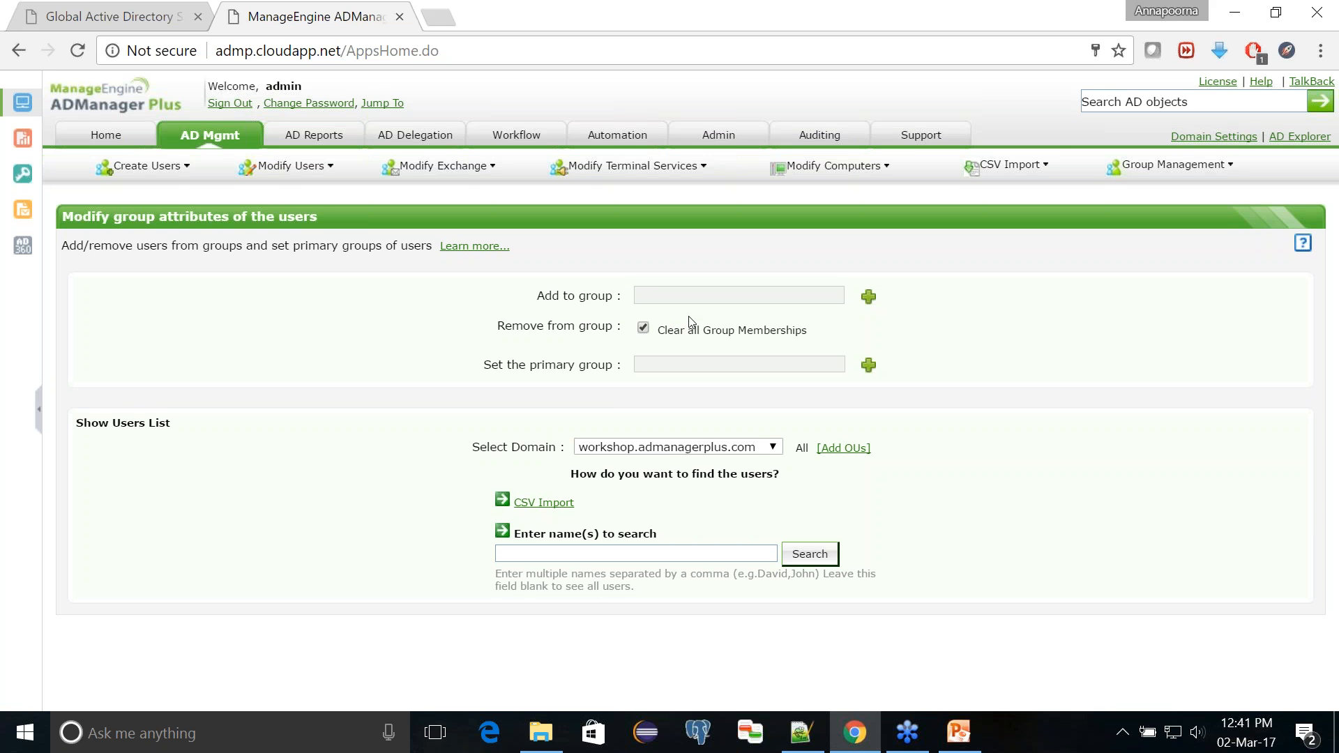
click(600, 554)
text(n)
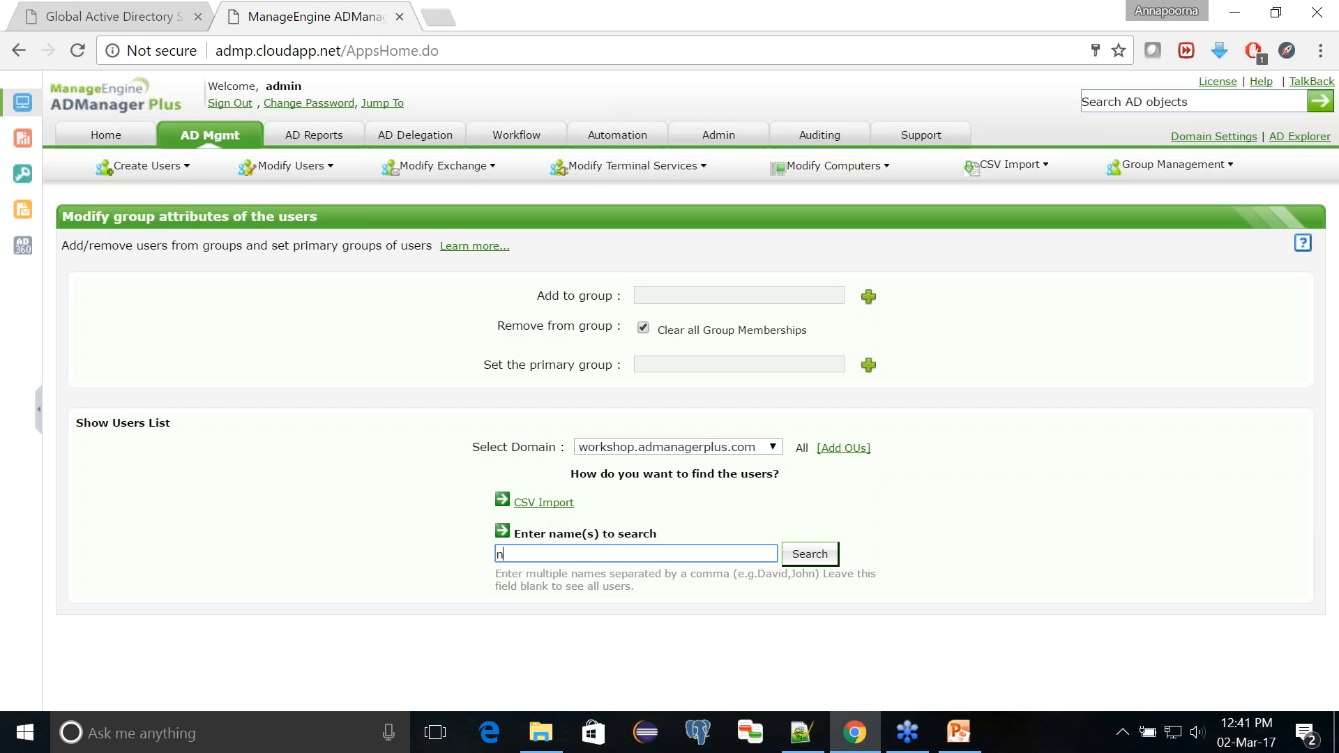
text(ested)
click(825, 562)
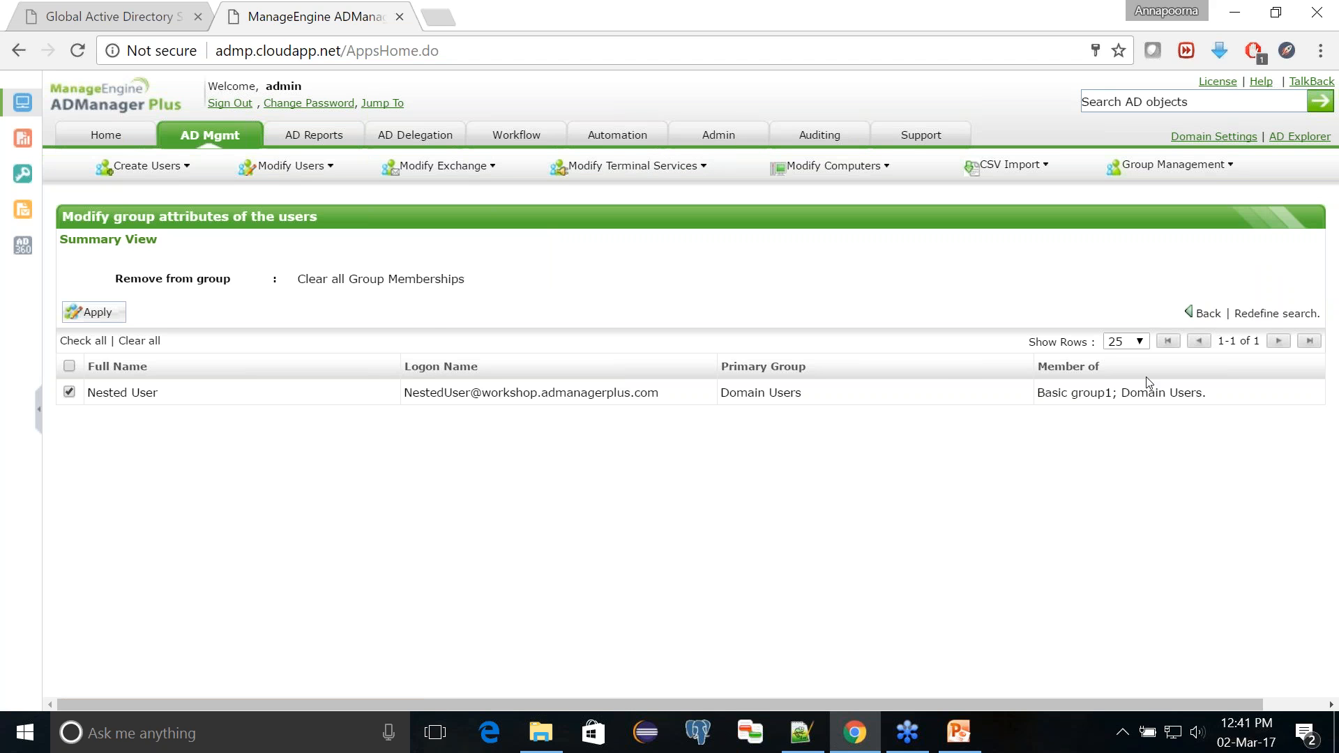
Step: Apply the clearing of all group memberships to Nested User and check the resulting Member of entry
click(97, 312)
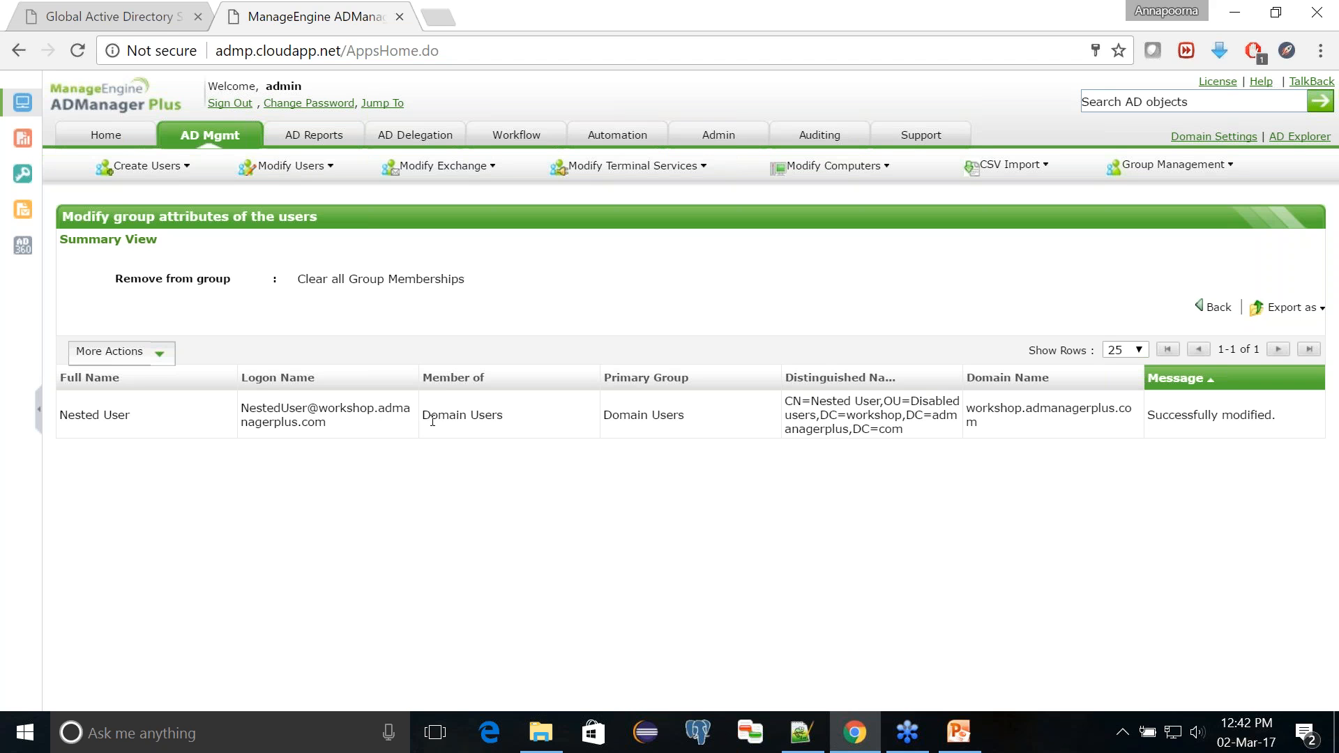
drag(424, 416, 519, 419)
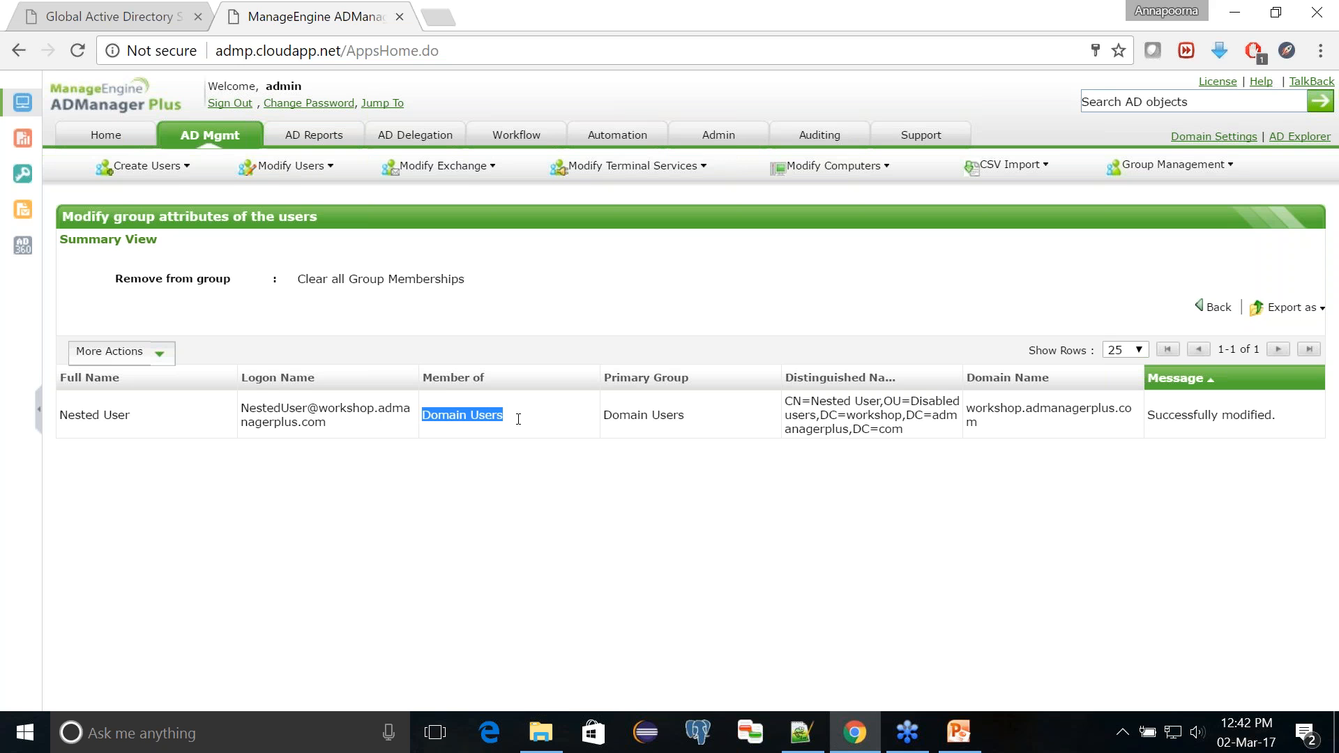
click(665, 519)
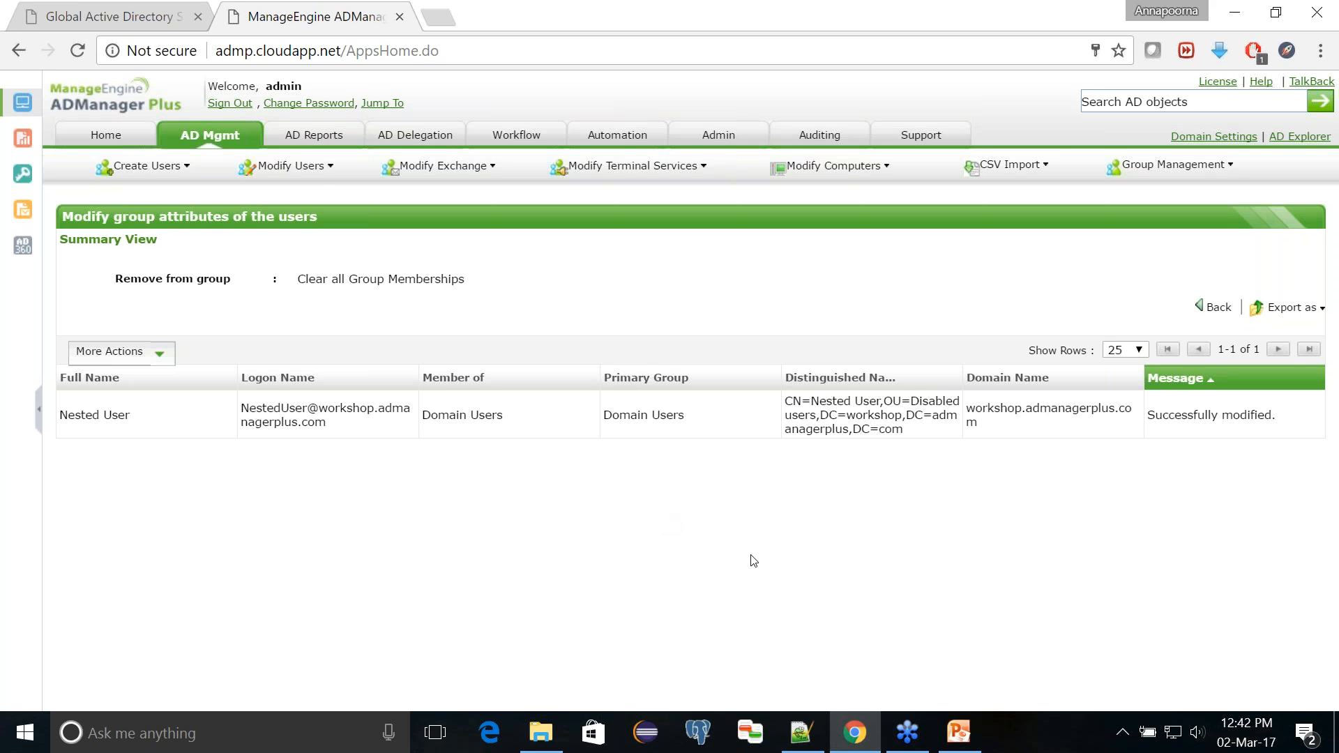
Step: Switch to PowerPoint Viewer to look over the Topics slide, and return to ADManager Plus in the browser
click(976, 716)
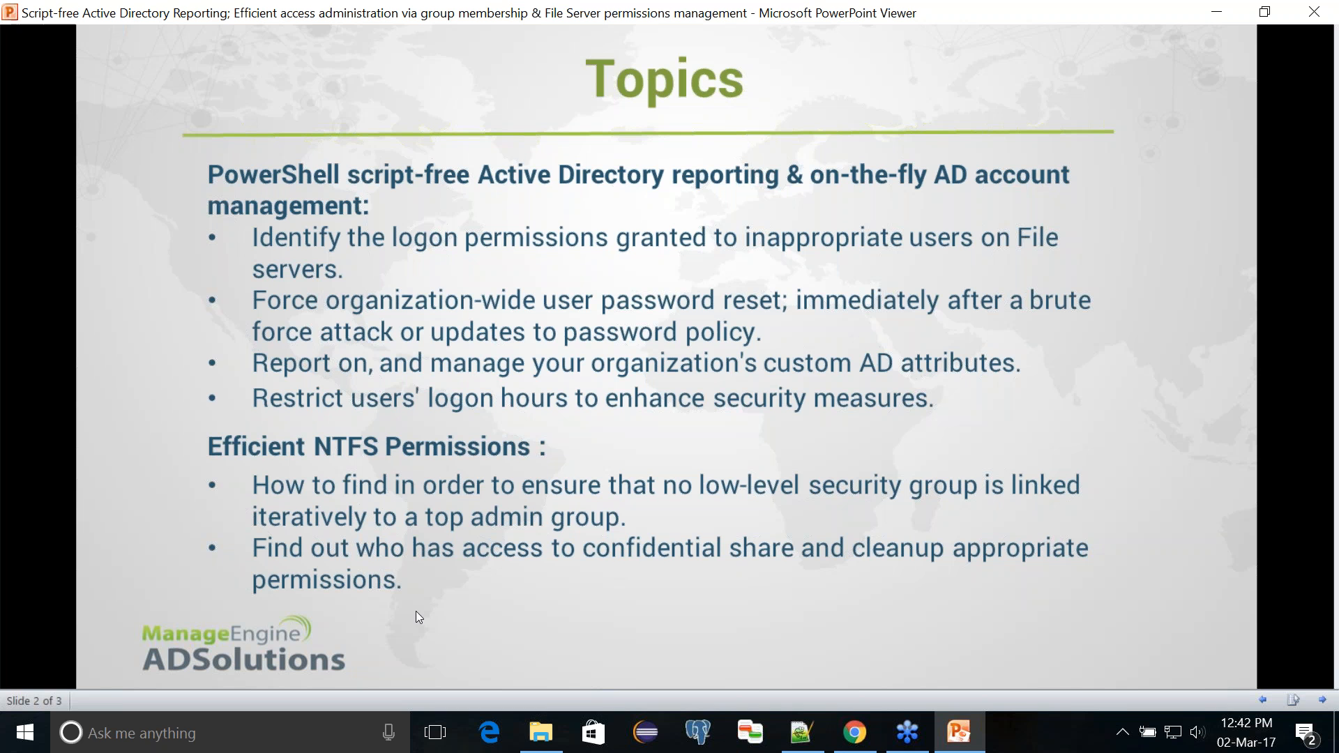
mouse_move(965, 737)
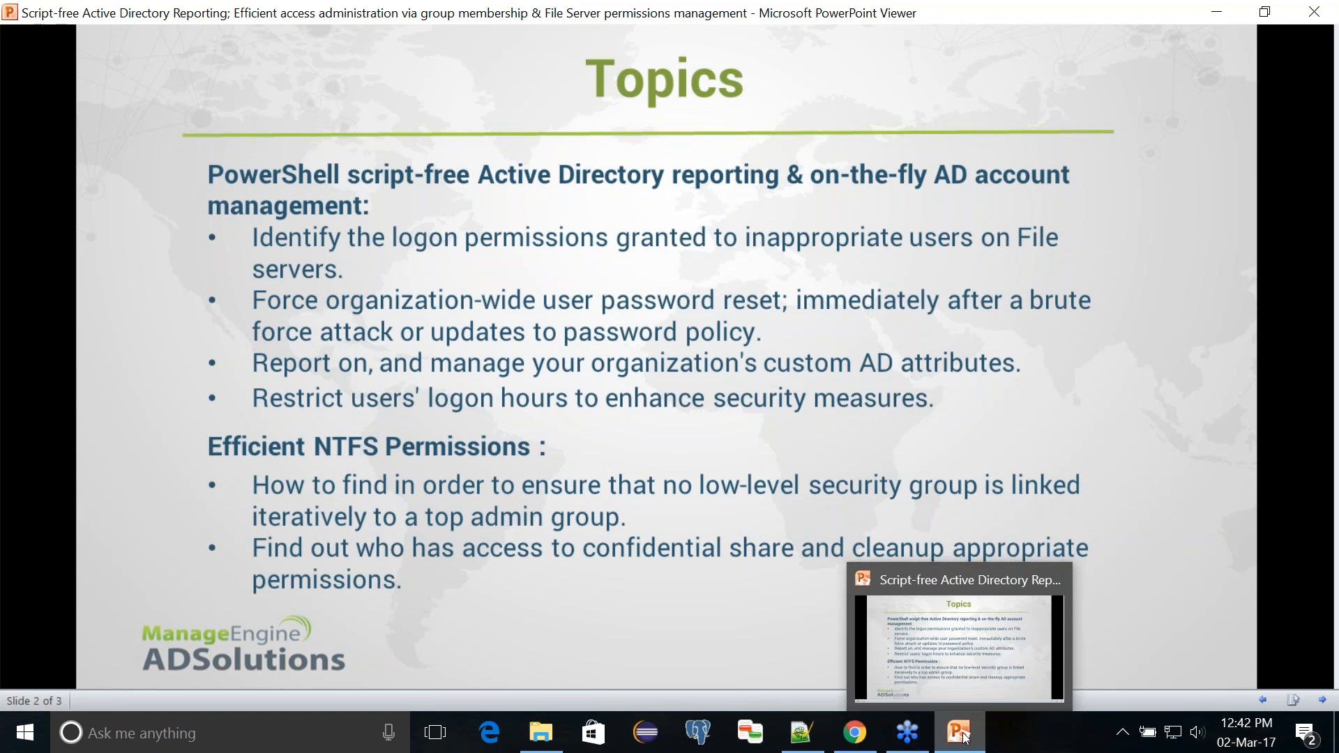
click(965, 737)
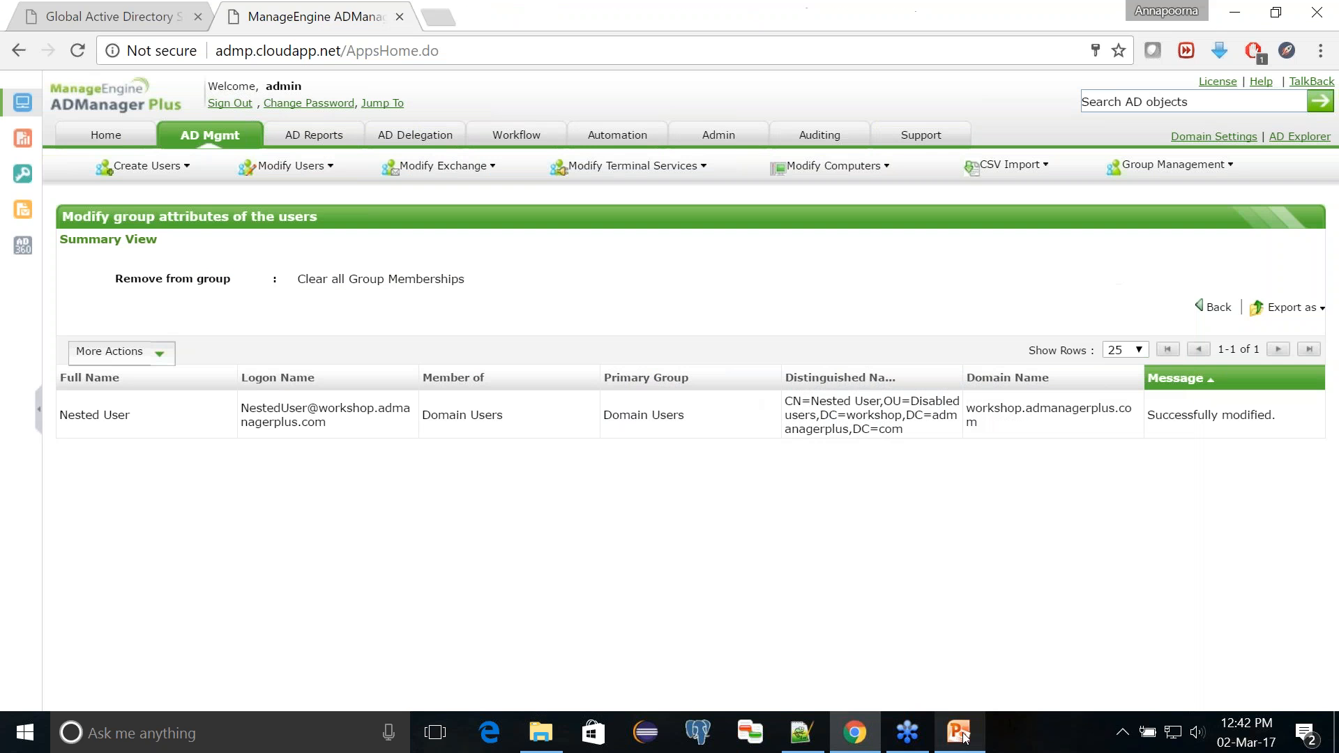
Step: Open the Permissions for Folders report from the NTFS reports
click(314, 137)
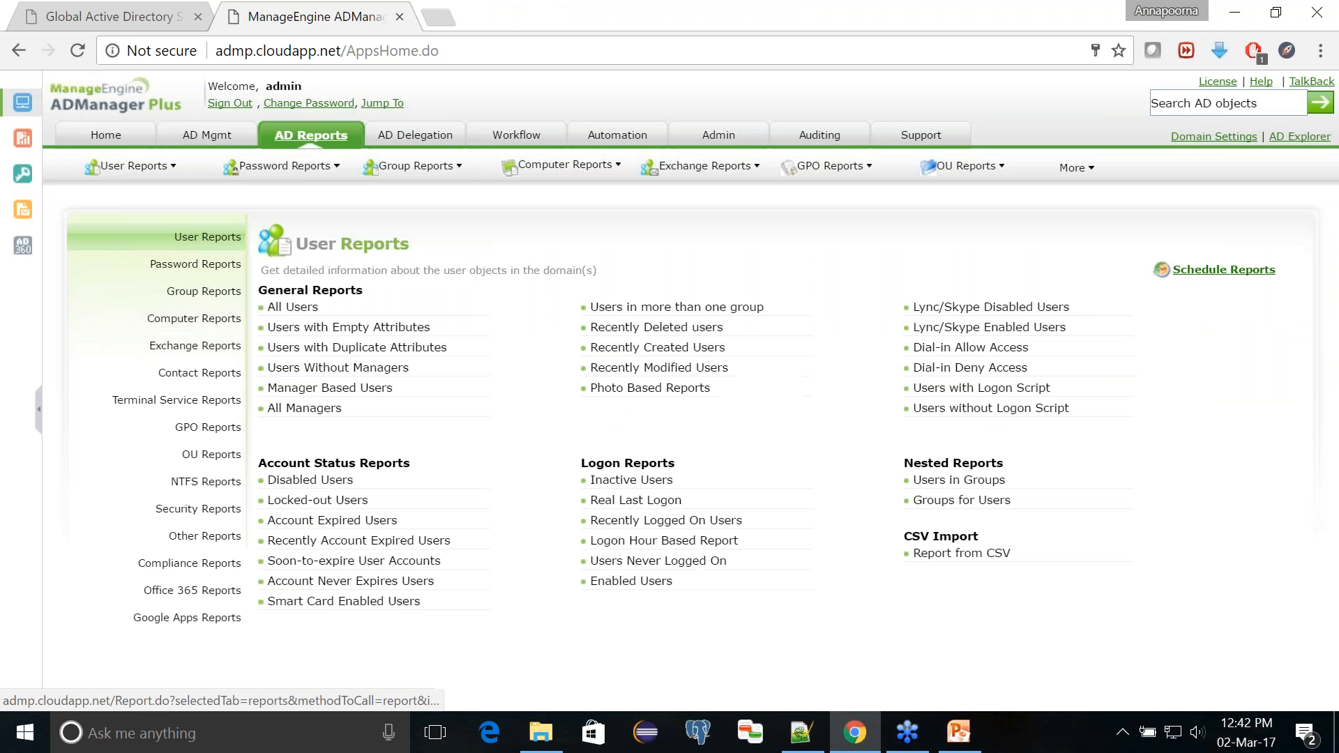
click(202, 484)
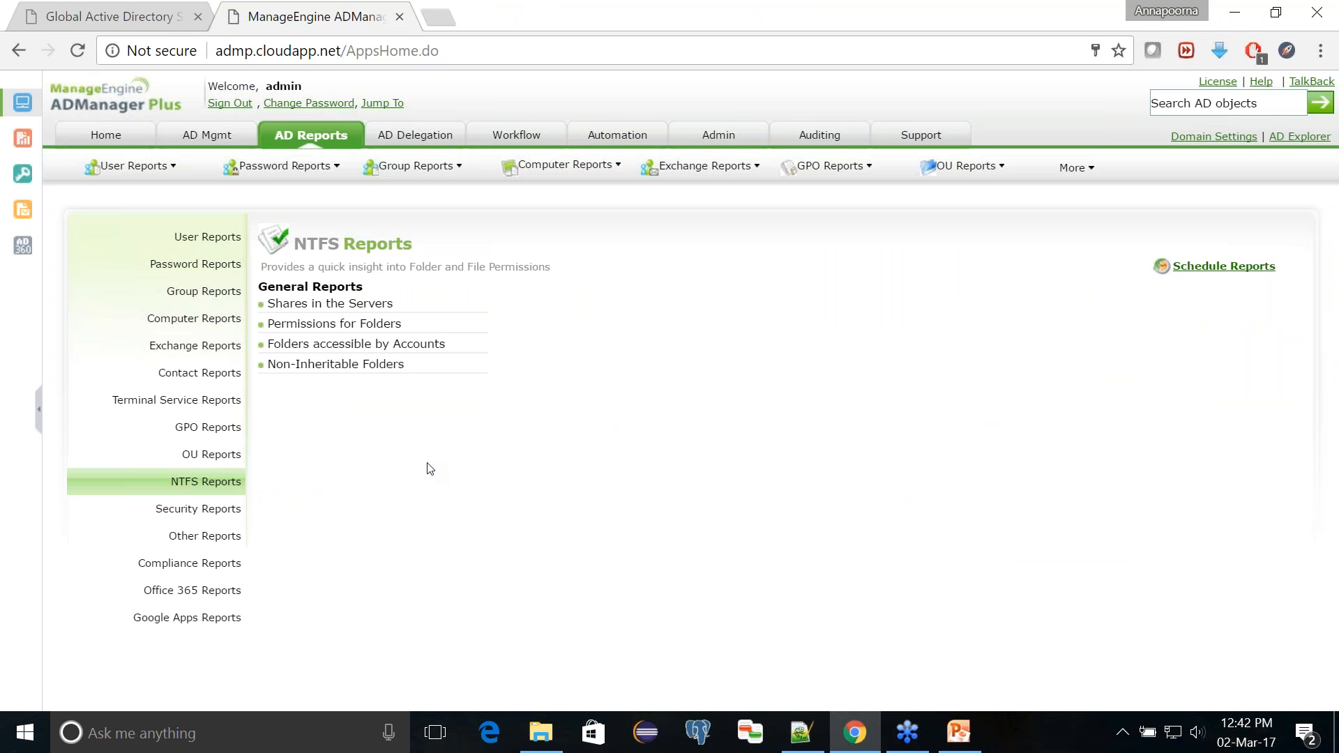
mouse_move(387, 333)
mouse_move(370, 310)
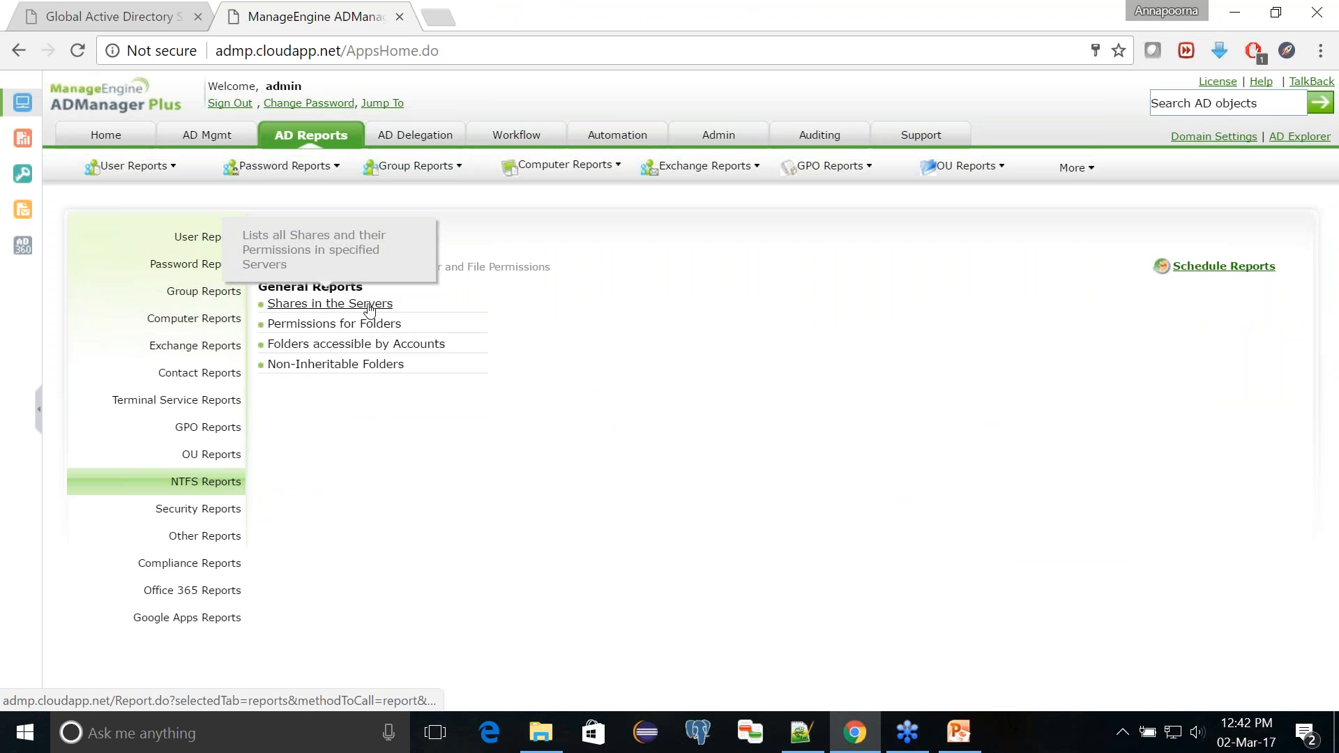
mouse_move(334, 364)
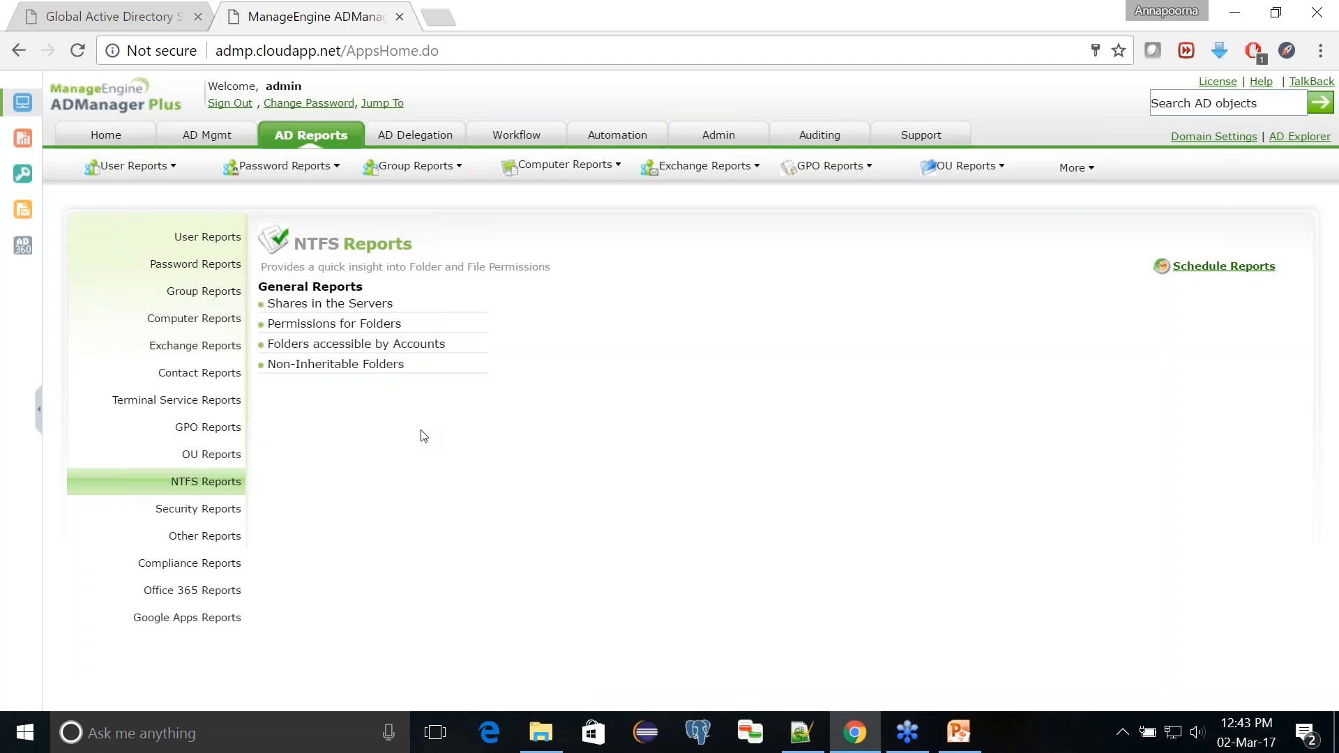
click(375, 328)
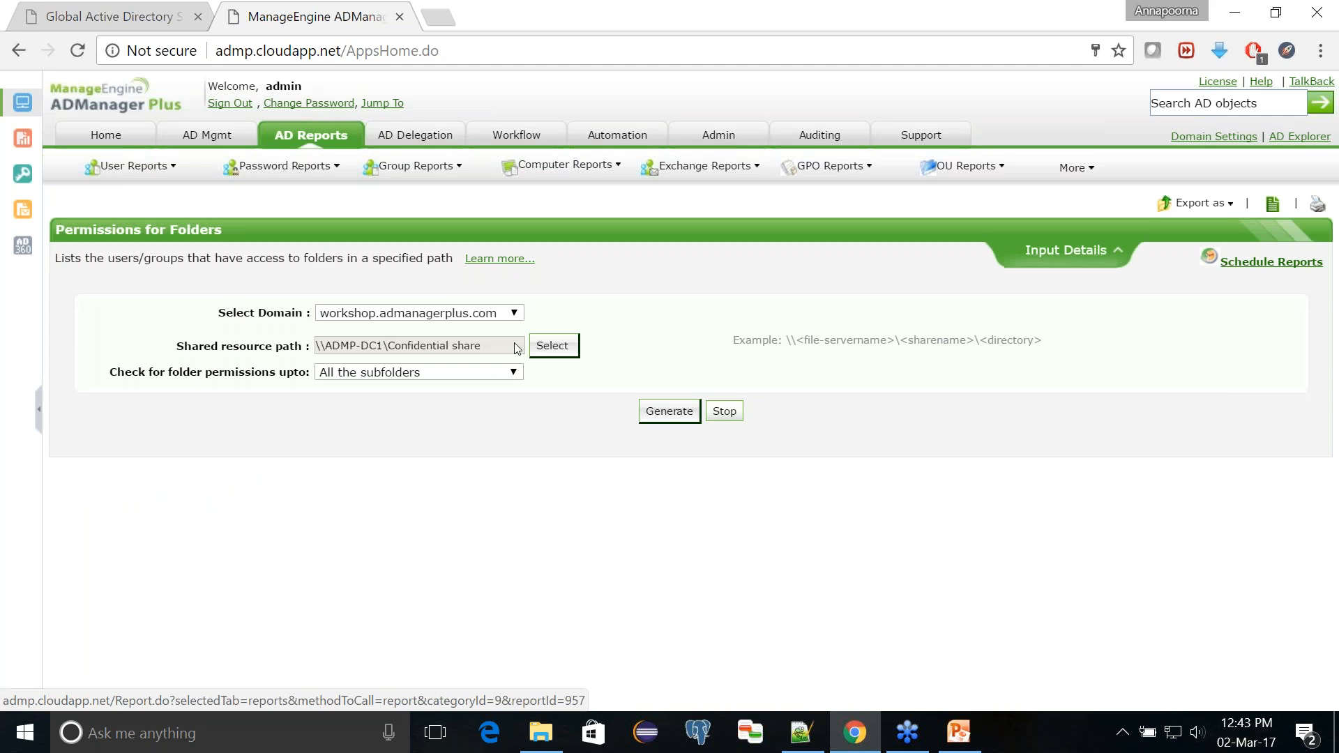
Step: Select Confidential share on the ADMP-DC1 server as the report's shared resource path
click(552, 349)
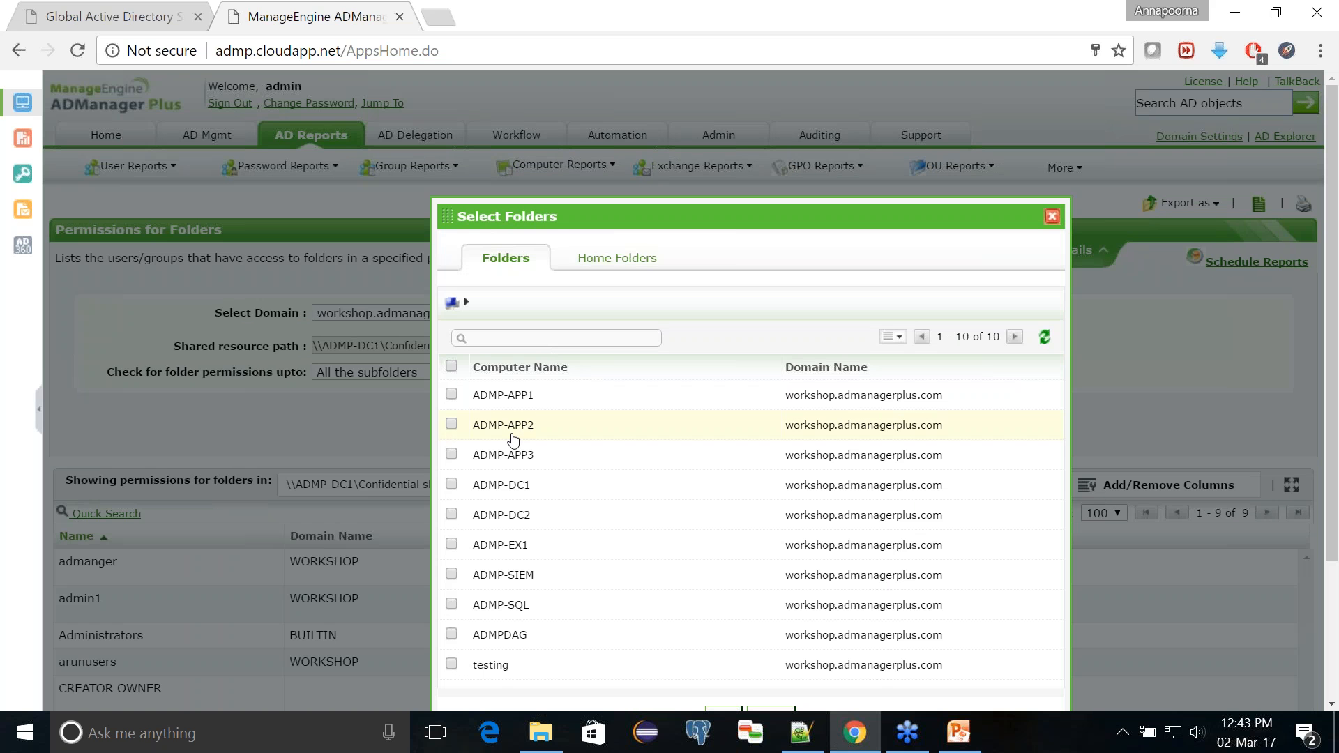
click(498, 493)
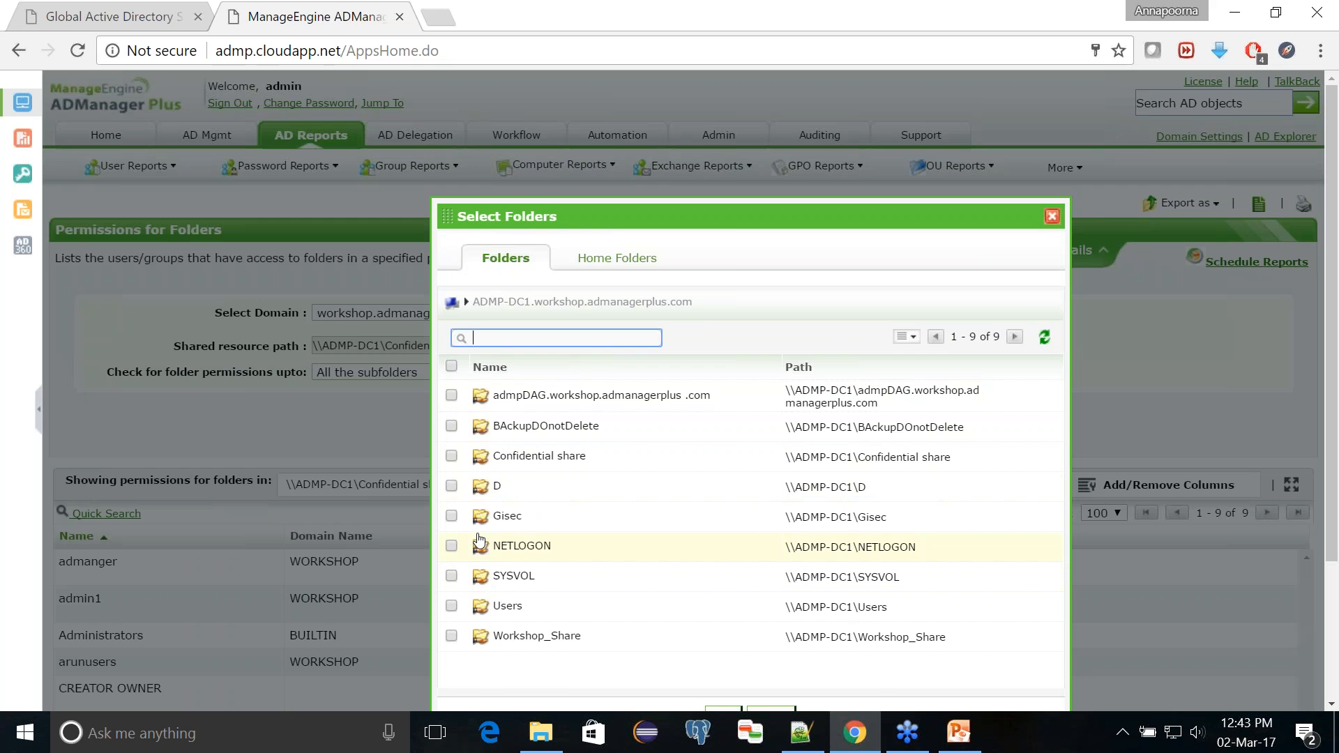
click(455, 457)
click(452, 457)
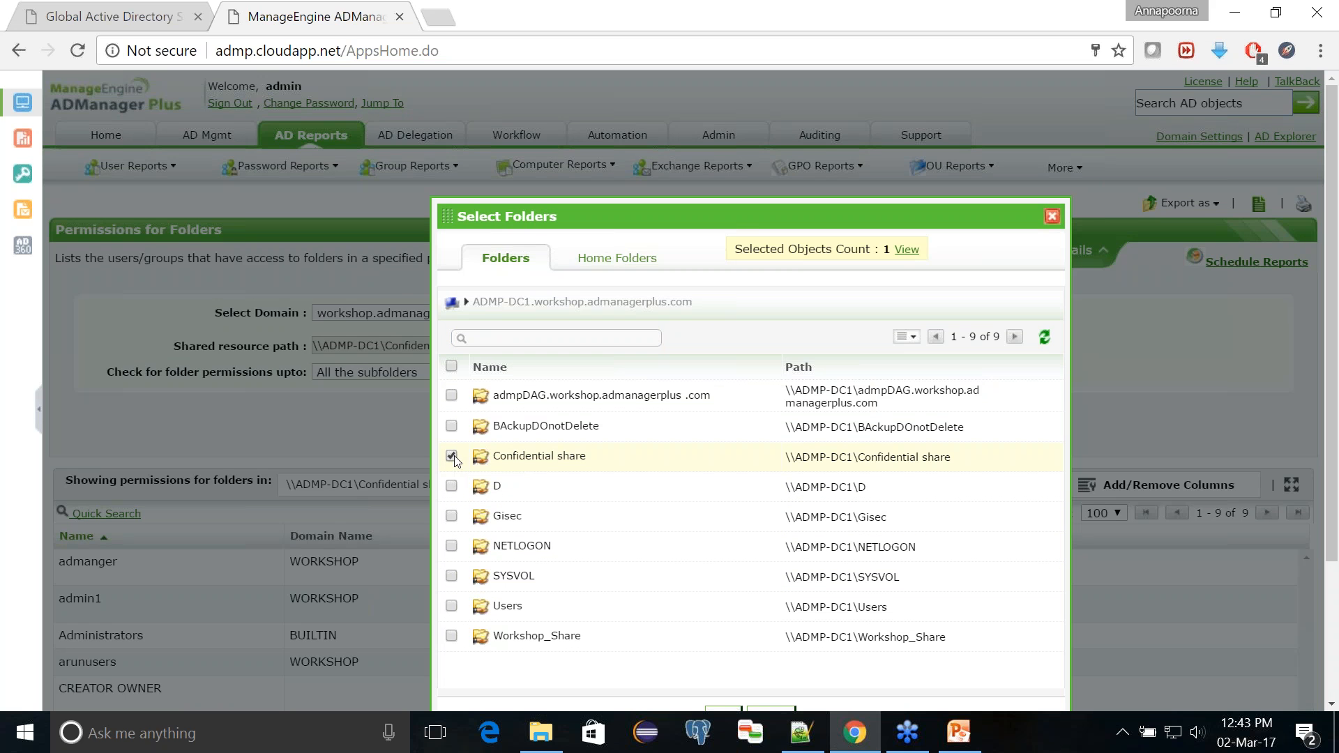
drag(686, 214, 619, 147)
click(659, 650)
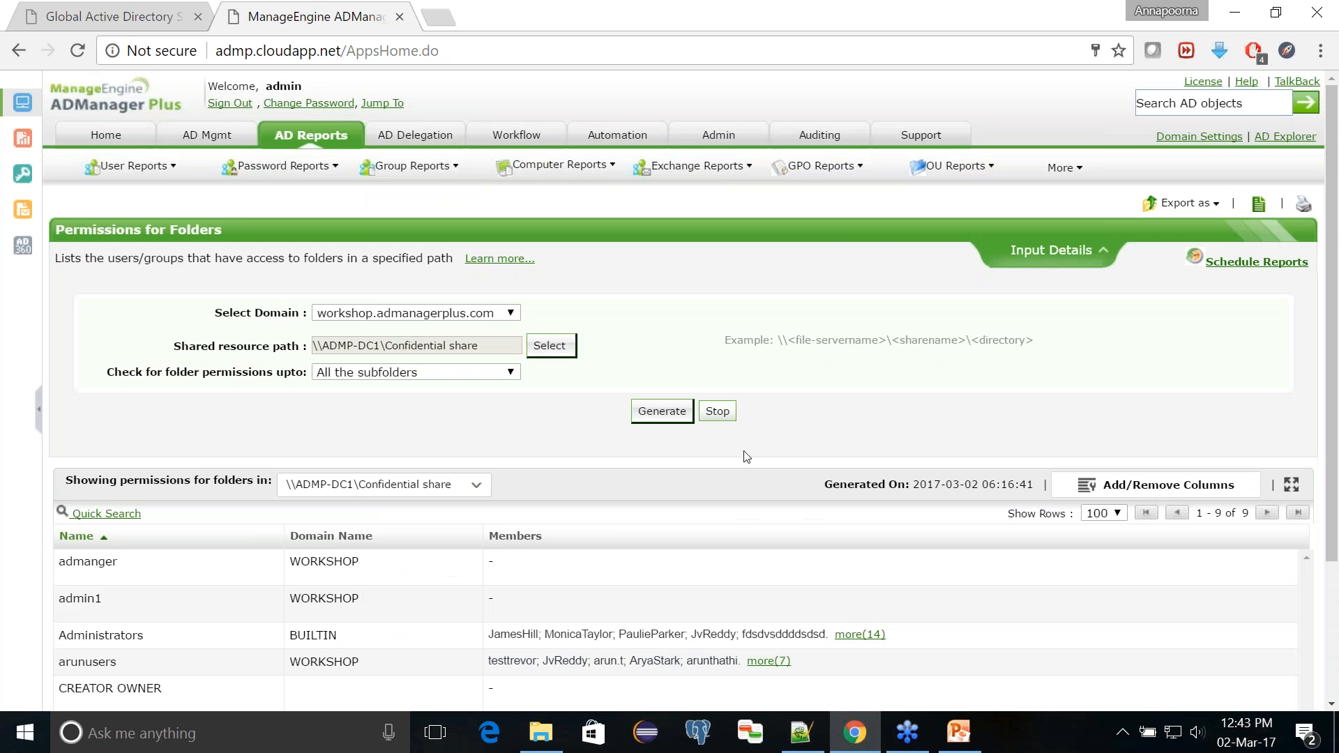
Step: Generate the folder permissions report at Parent folder level and review the listed accounts and group members
click(466, 376)
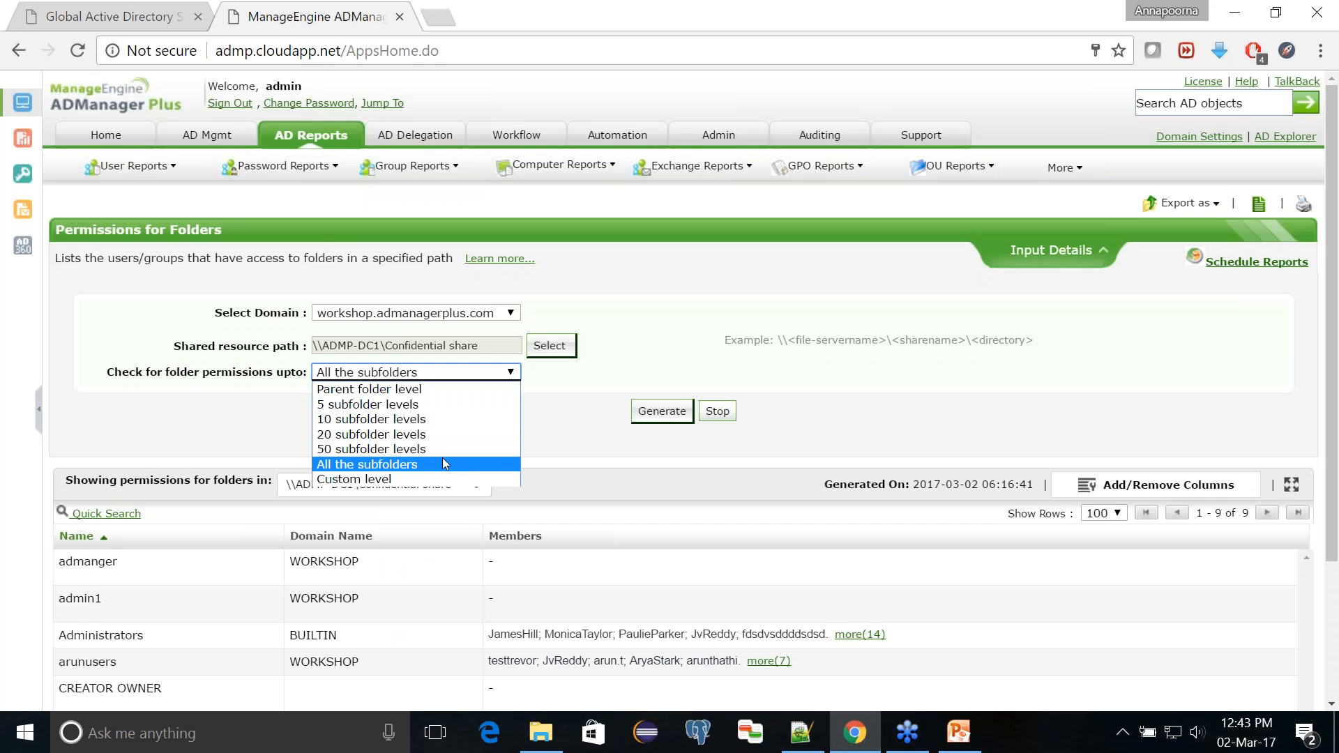
click(447, 396)
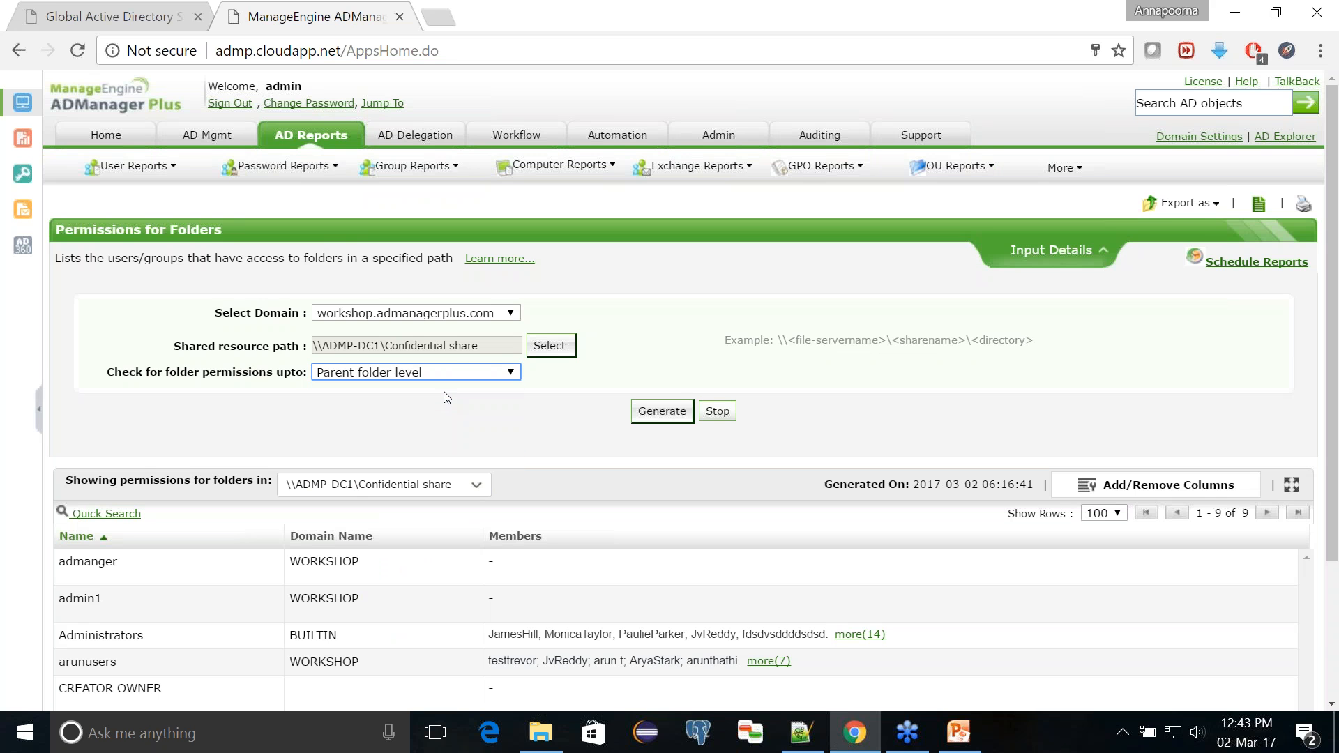
click(659, 412)
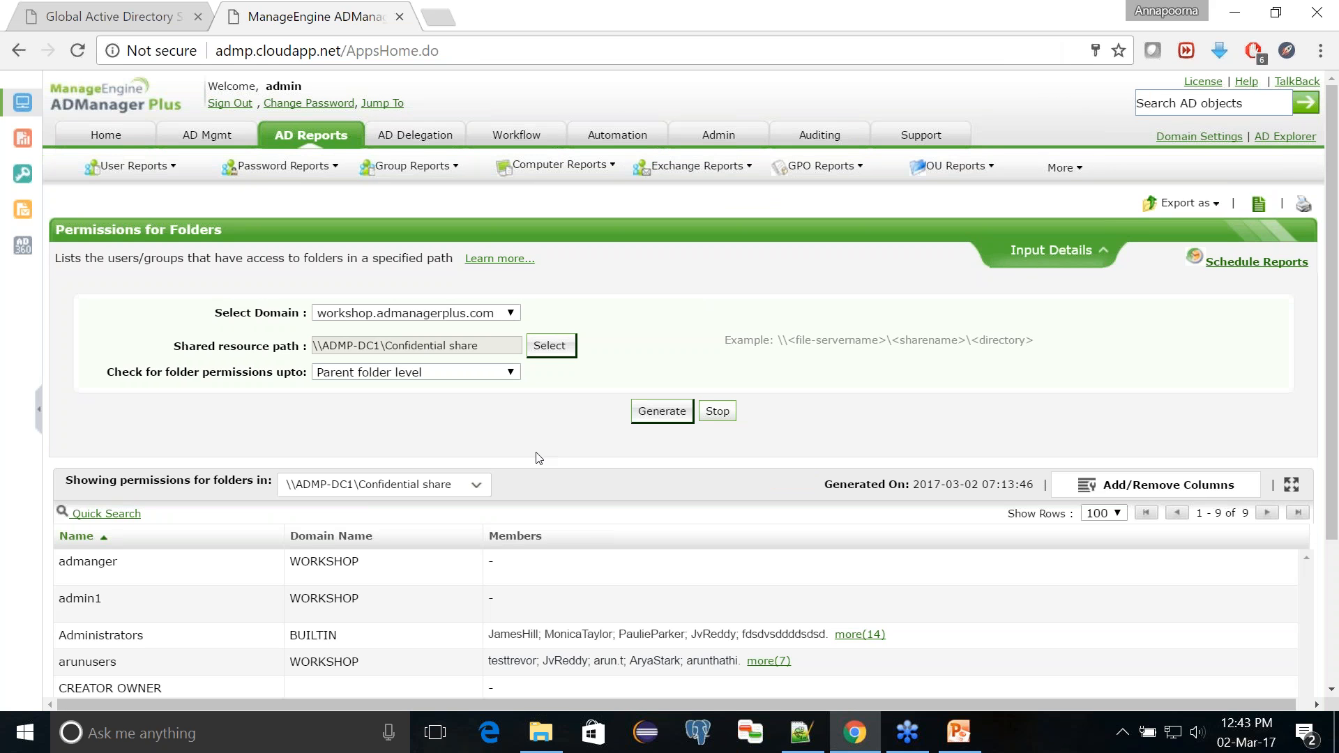
scroll(538, 458, down, 3)
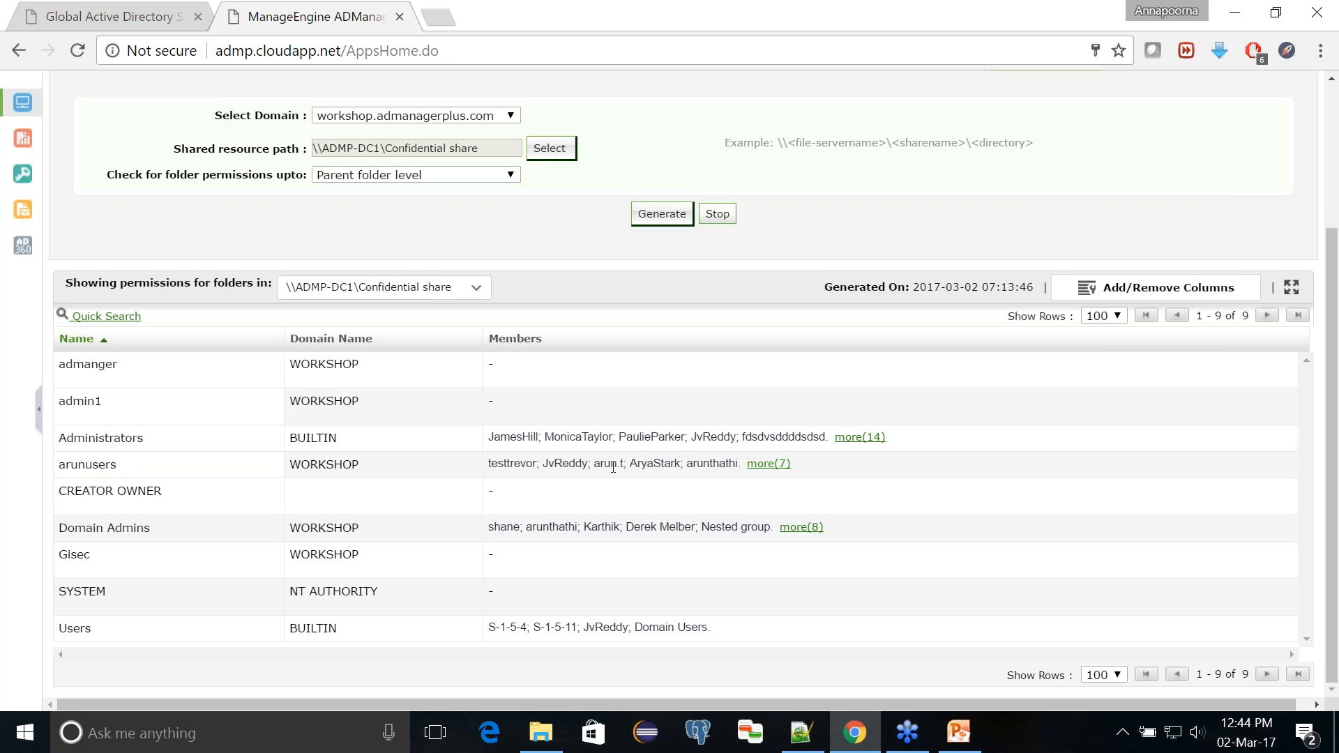
scroll(613, 468, up, 1)
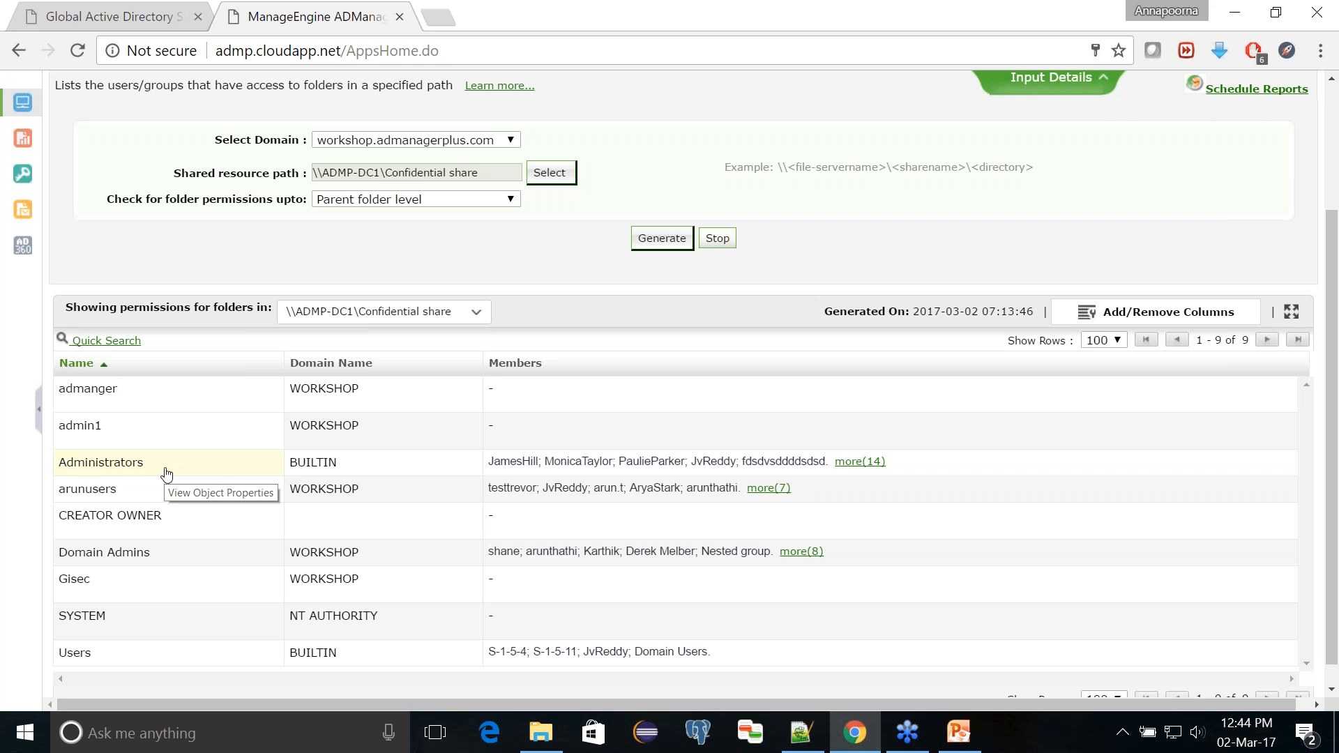
scroll(330, 200, up, 3)
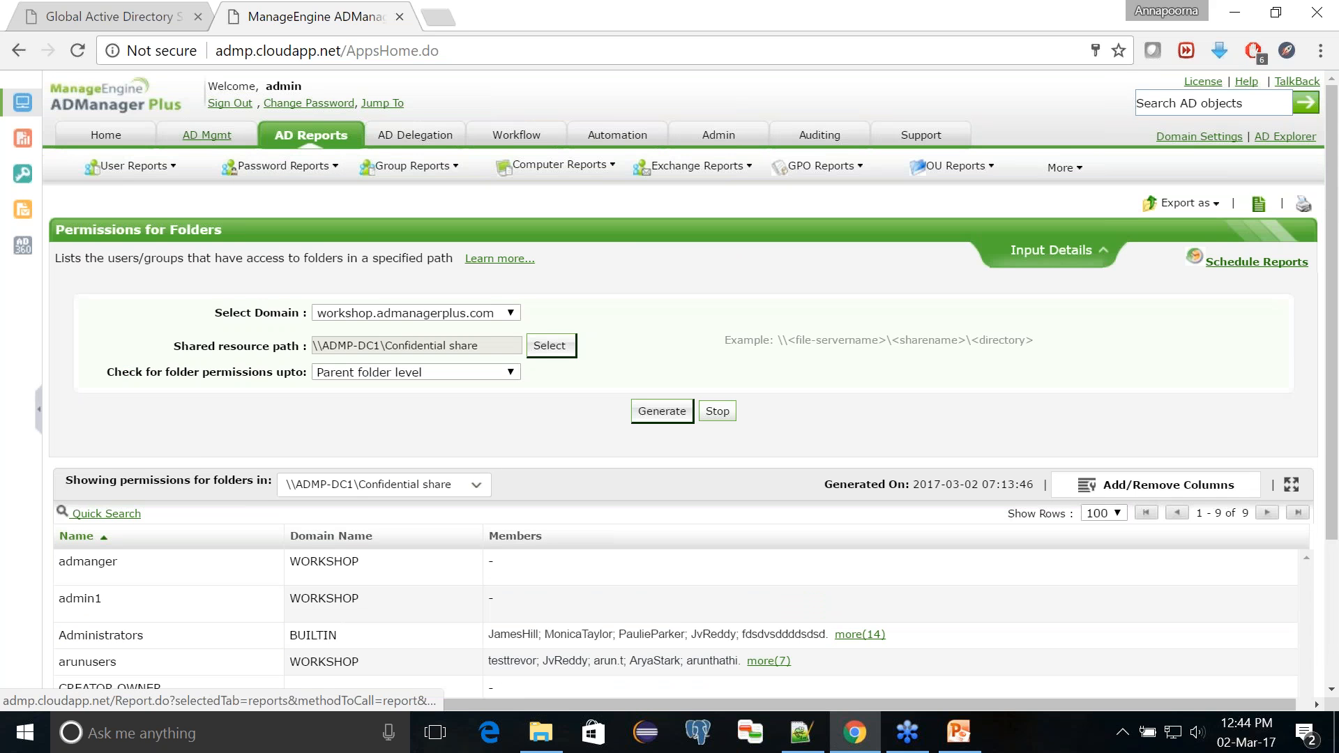
Step: Open Modify NTFS Permissions in File Server Management and select Confidential share on ADMP-DC1 as the folder
click(206, 134)
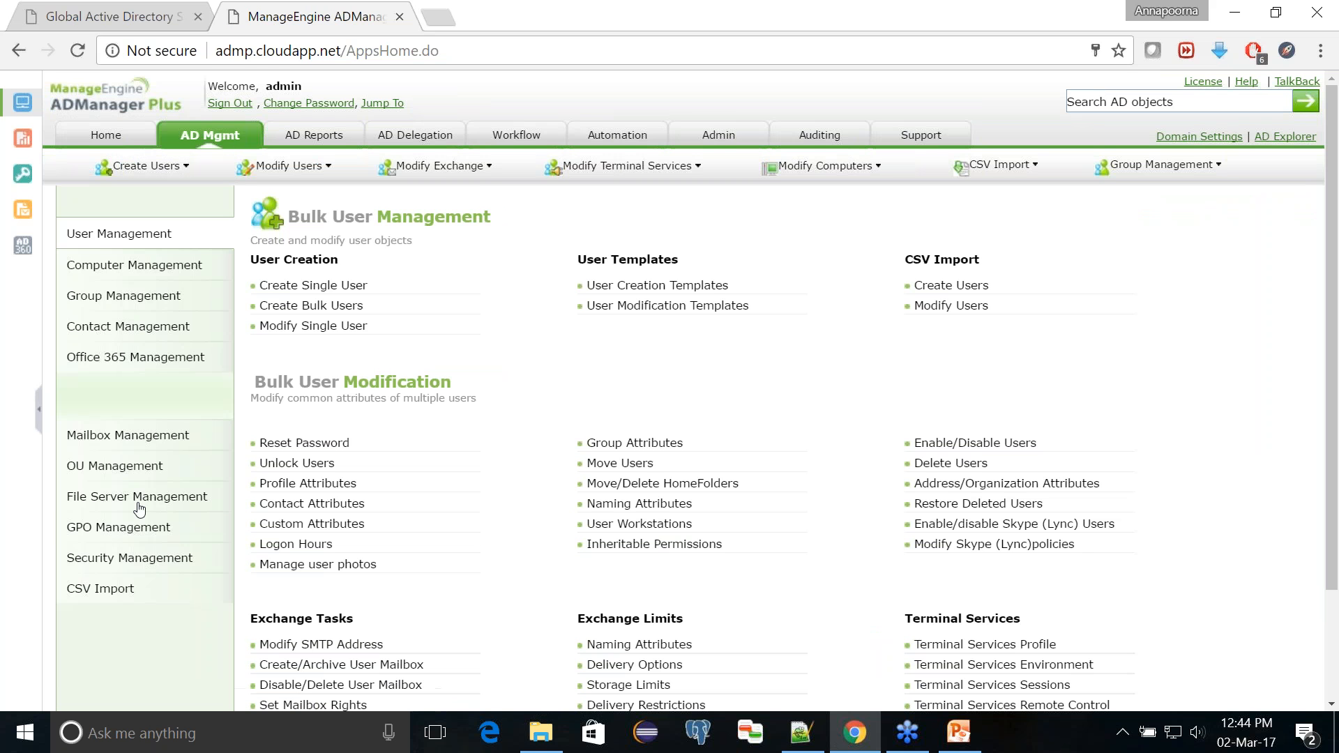
click(140, 497)
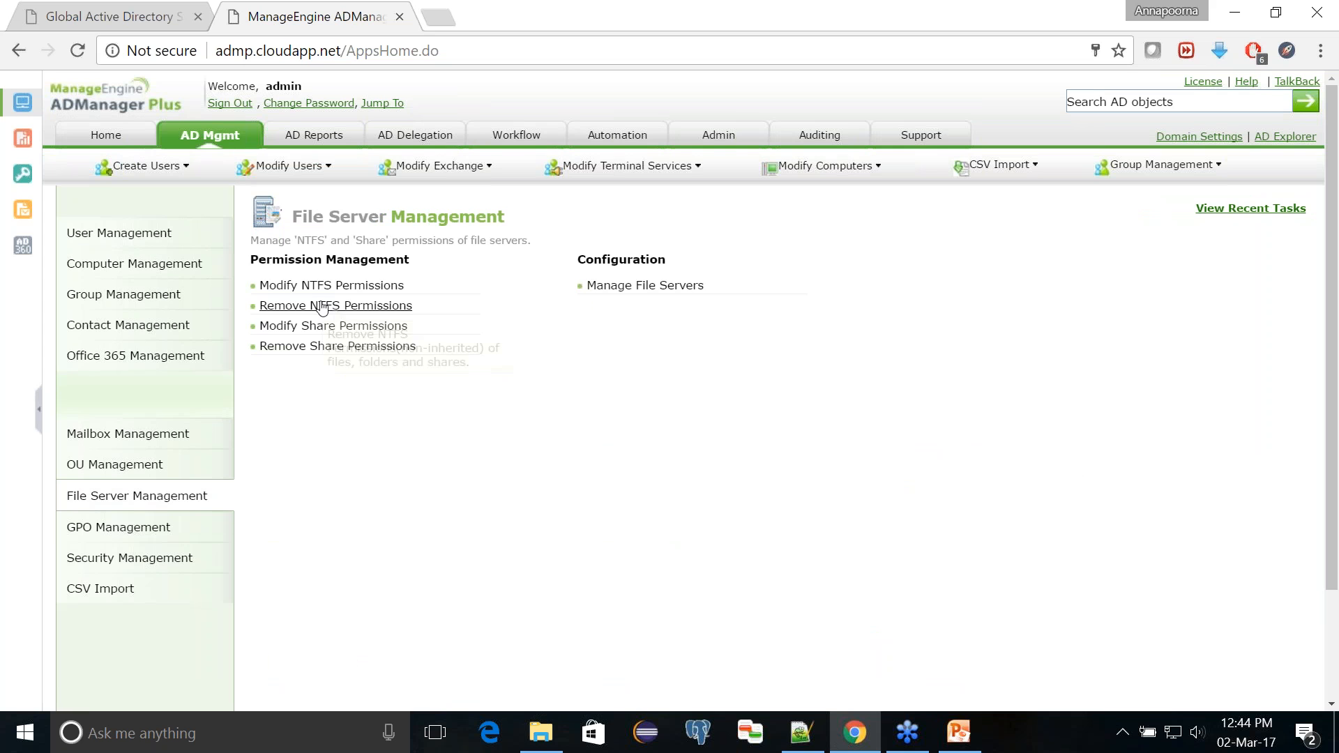
click(342, 291)
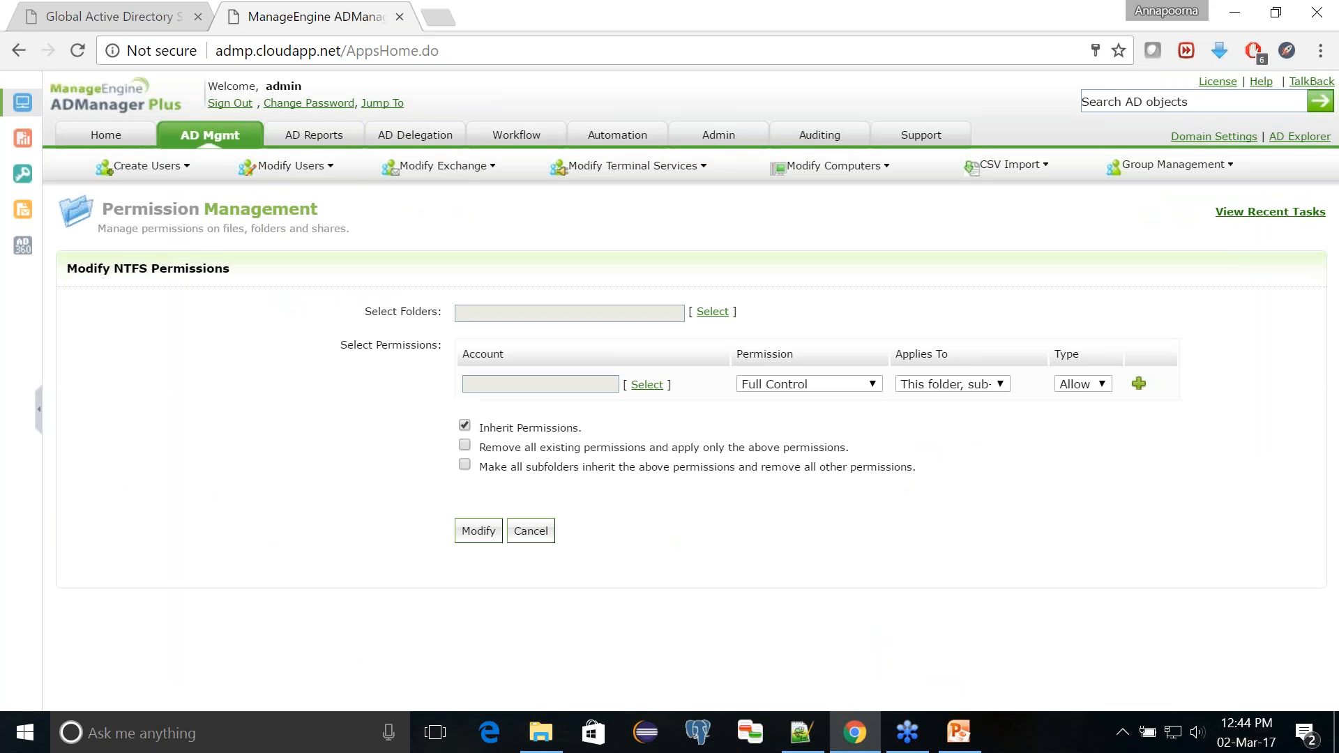
click(711, 314)
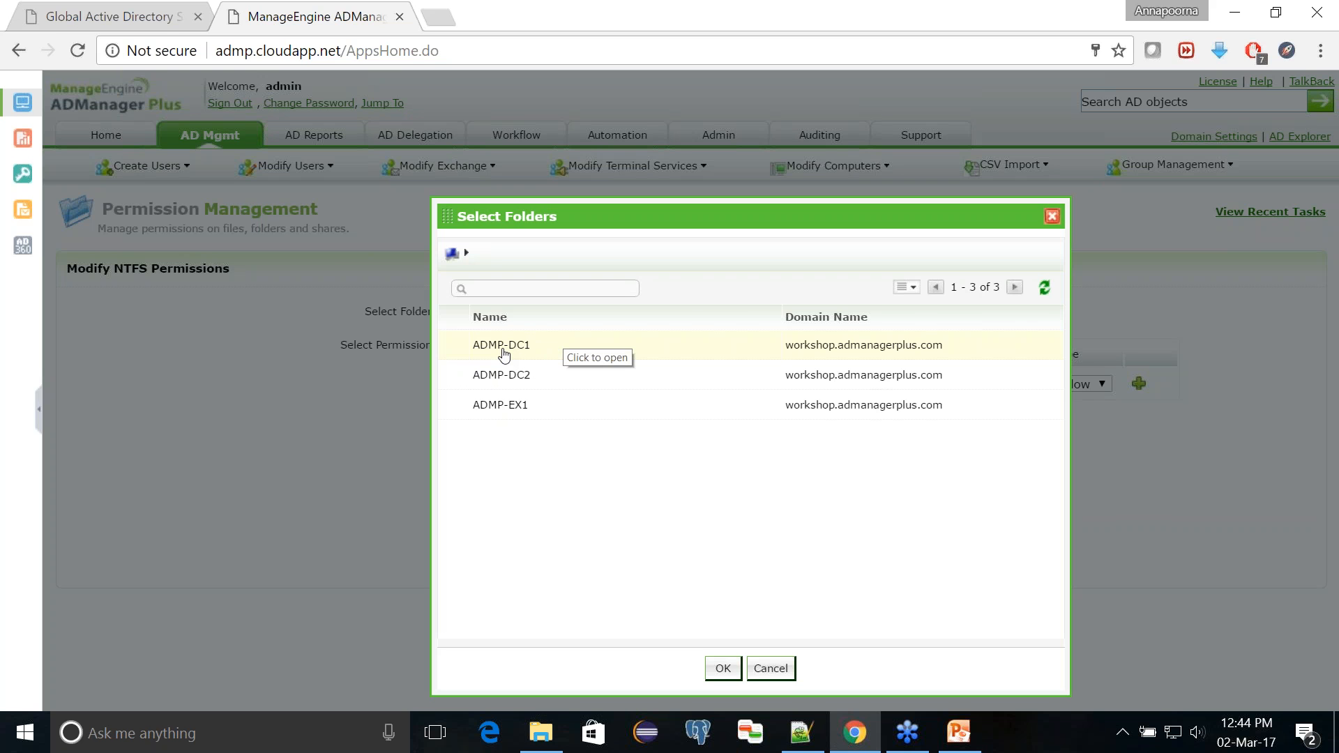
click(503, 355)
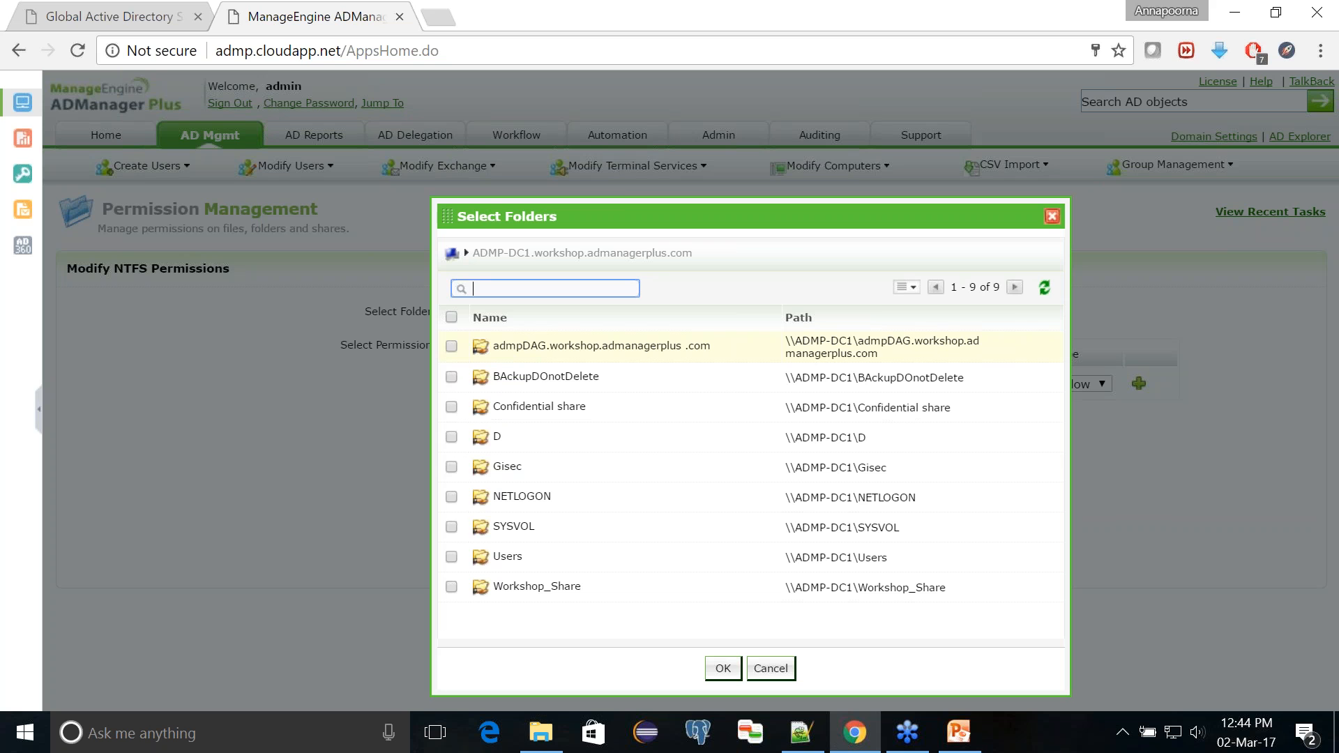
click(451, 407)
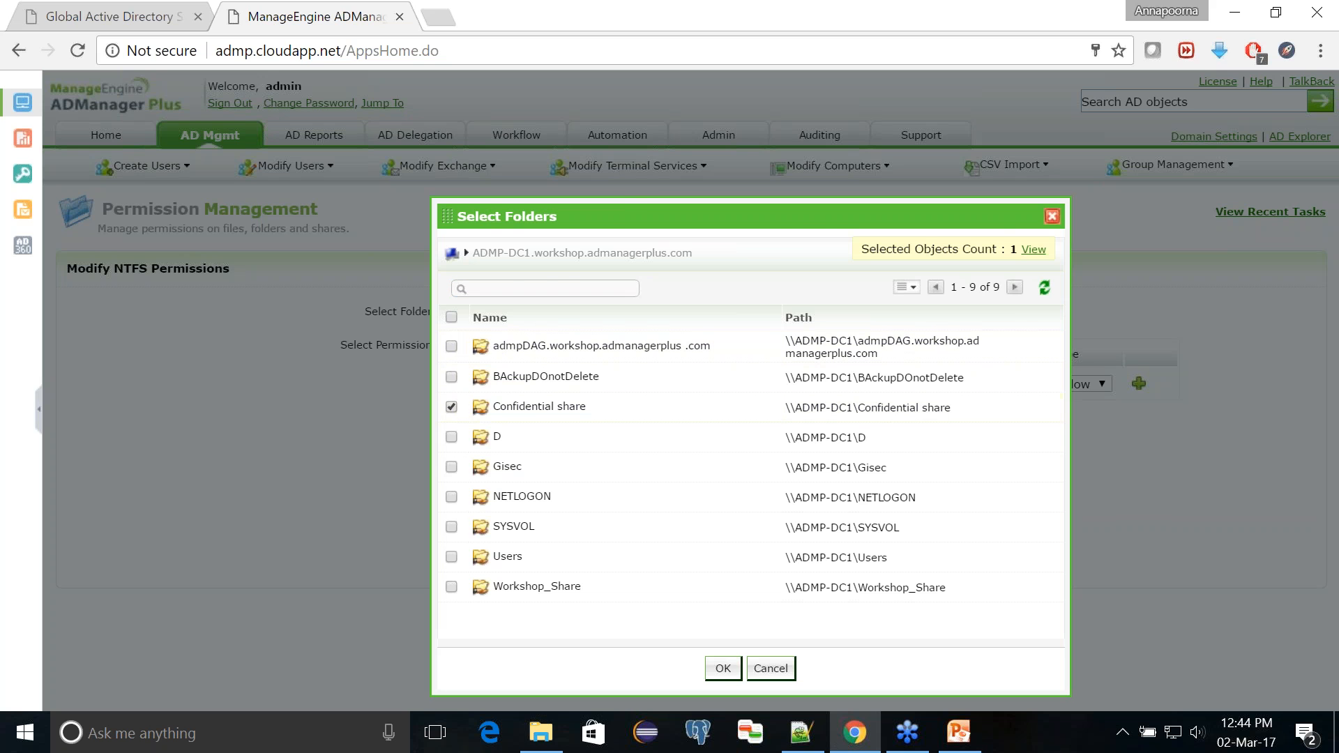
click(723, 668)
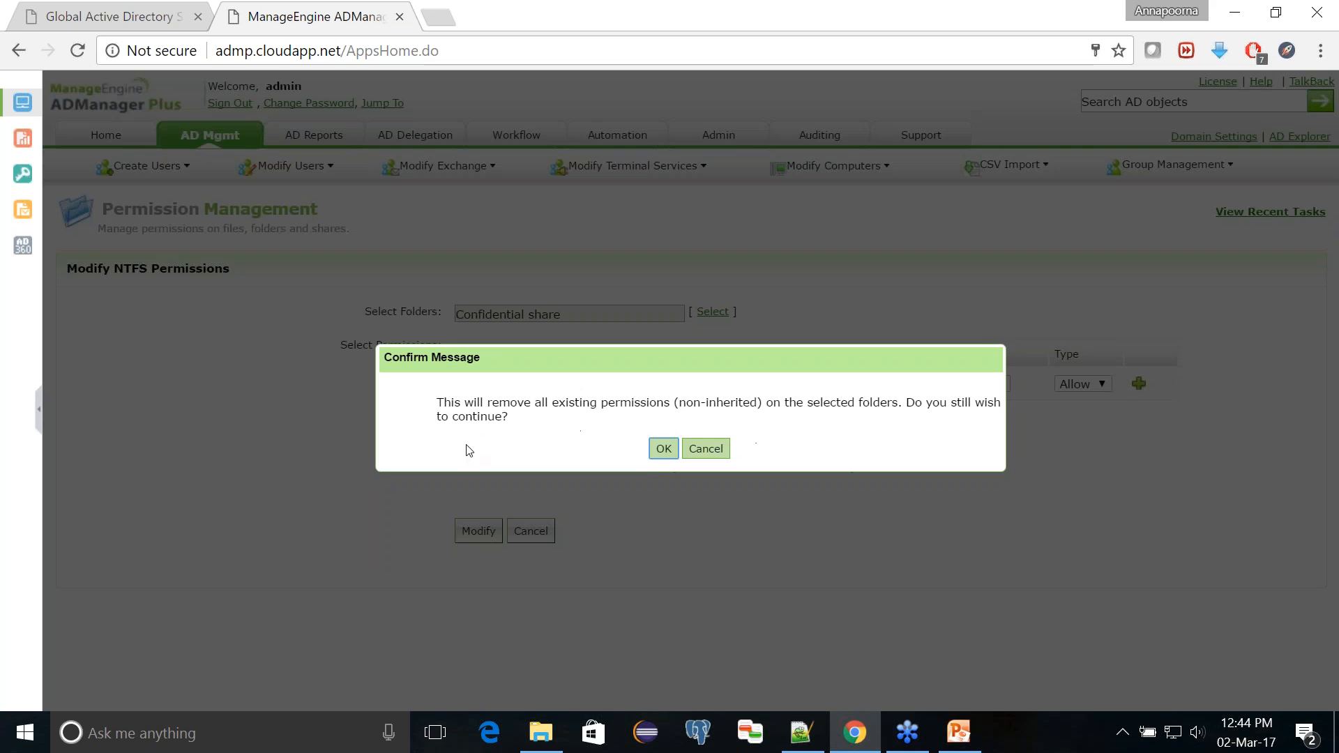
Step: Choose to remove all existing permissions and apply only the new ones, with the Administrators group as the account
click(661, 450)
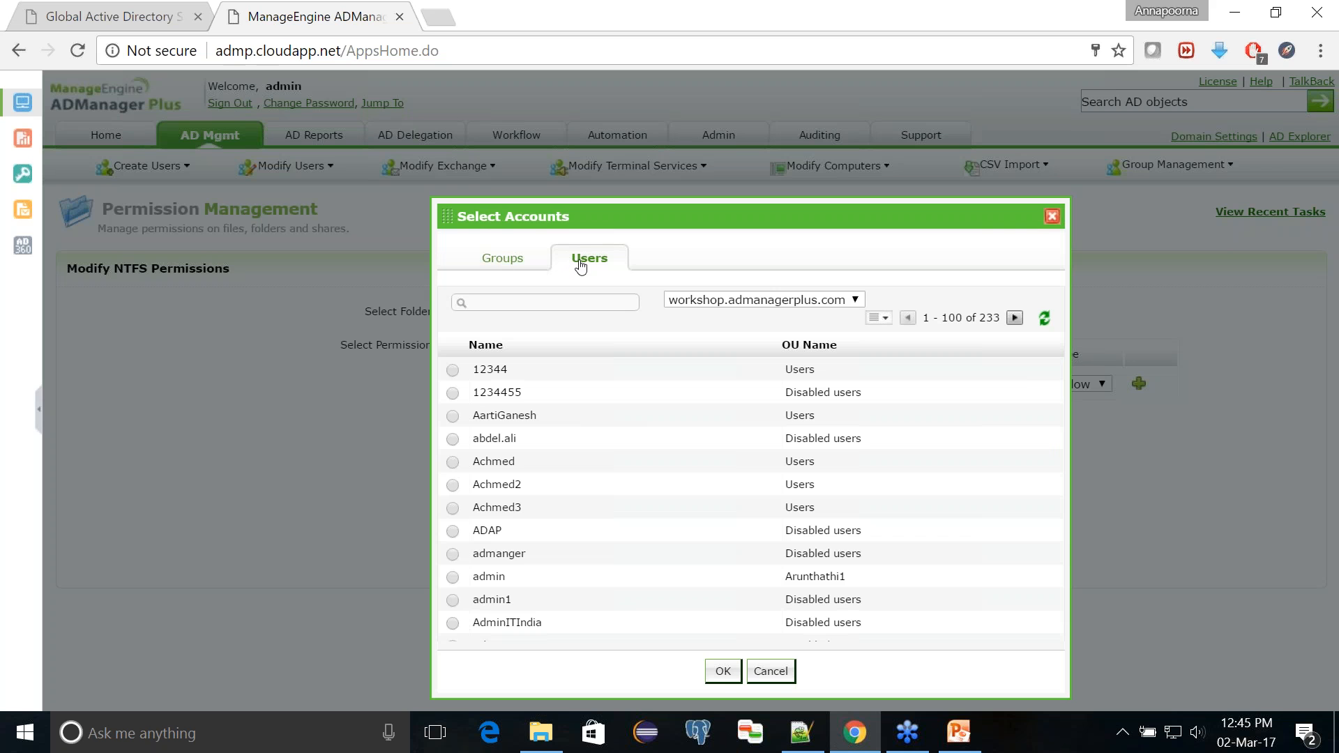
click(518, 263)
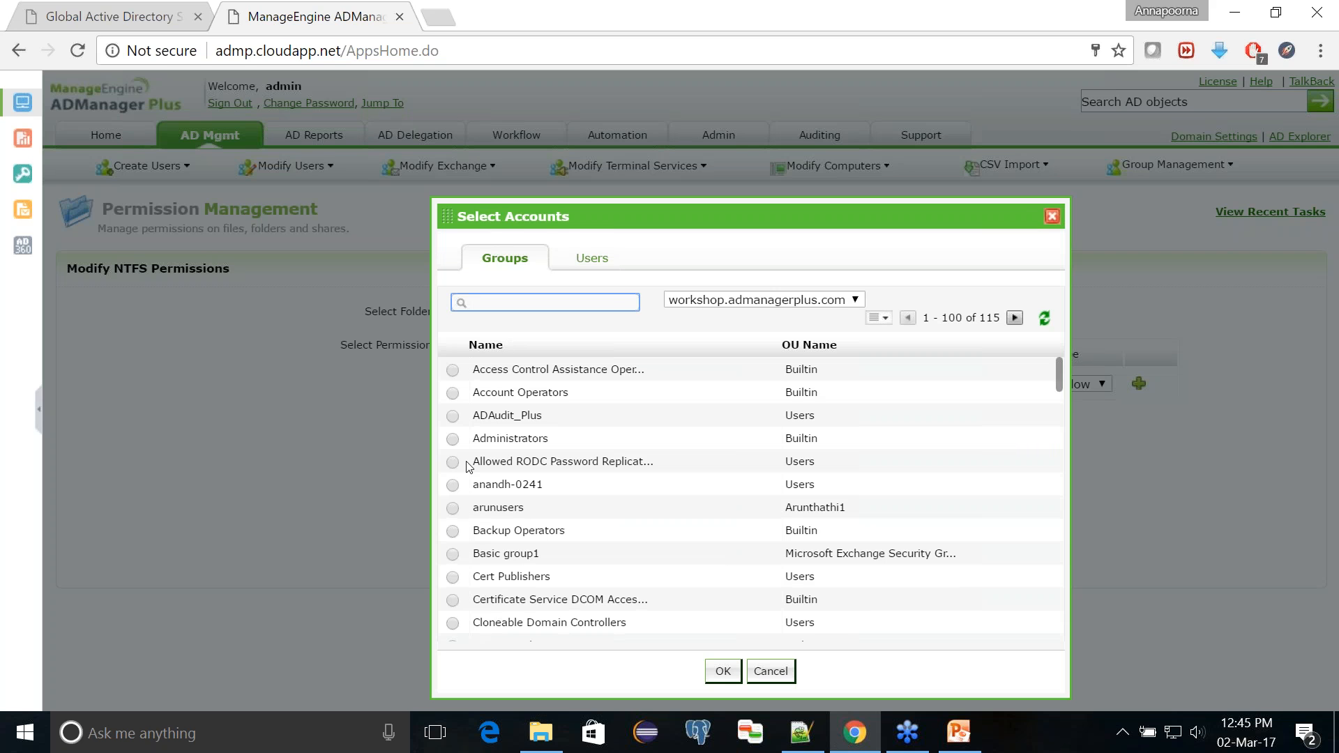
click(453, 439)
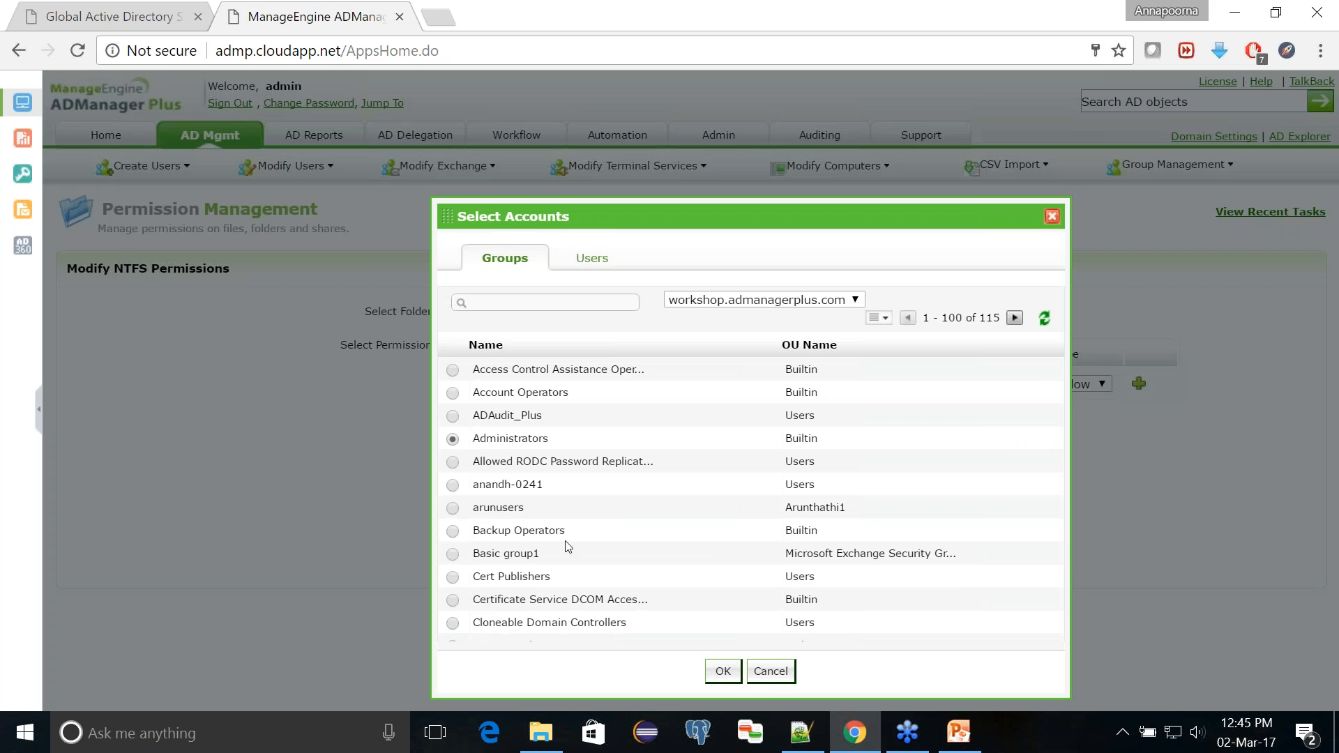
click(728, 678)
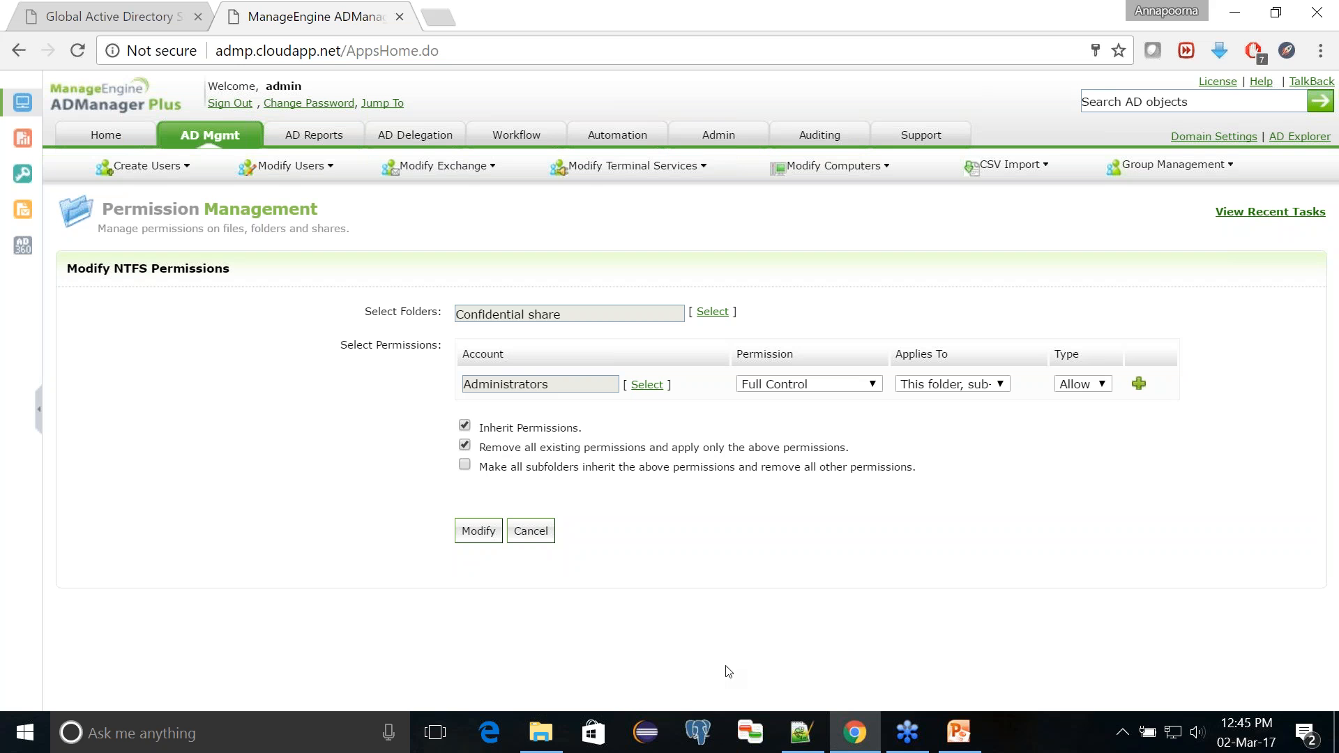
Step: Keep Full Control as the Administrators permission and apply the NTFS permission modification to Confidential share
click(818, 386)
click(818, 385)
click(818, 385)
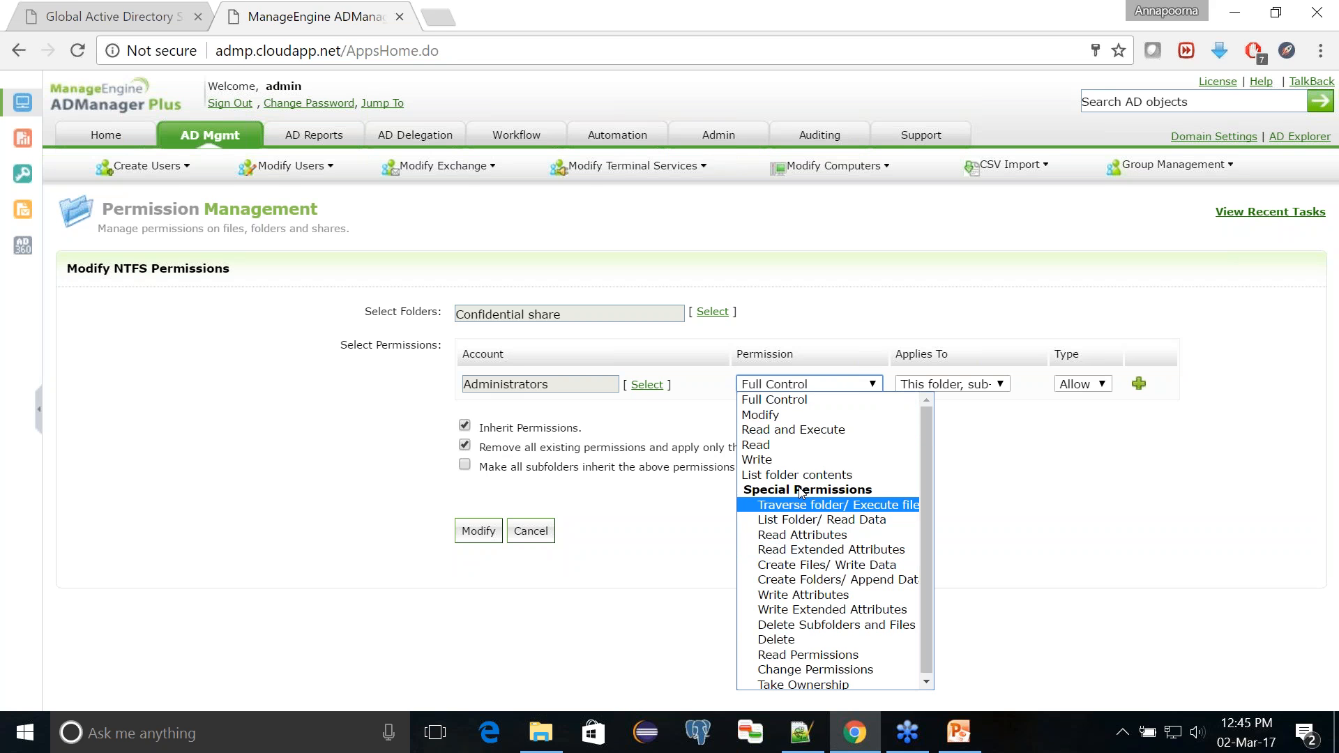
click(789, 386)
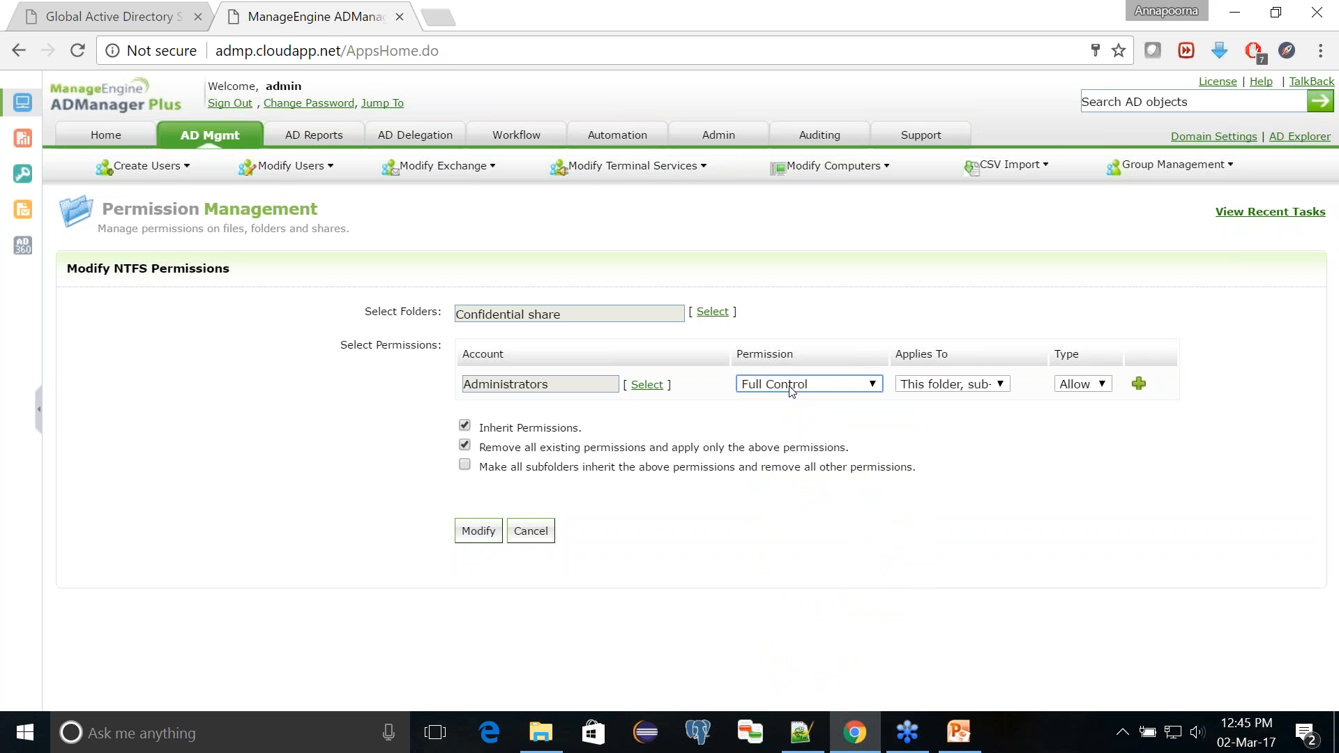
click(479, 532)
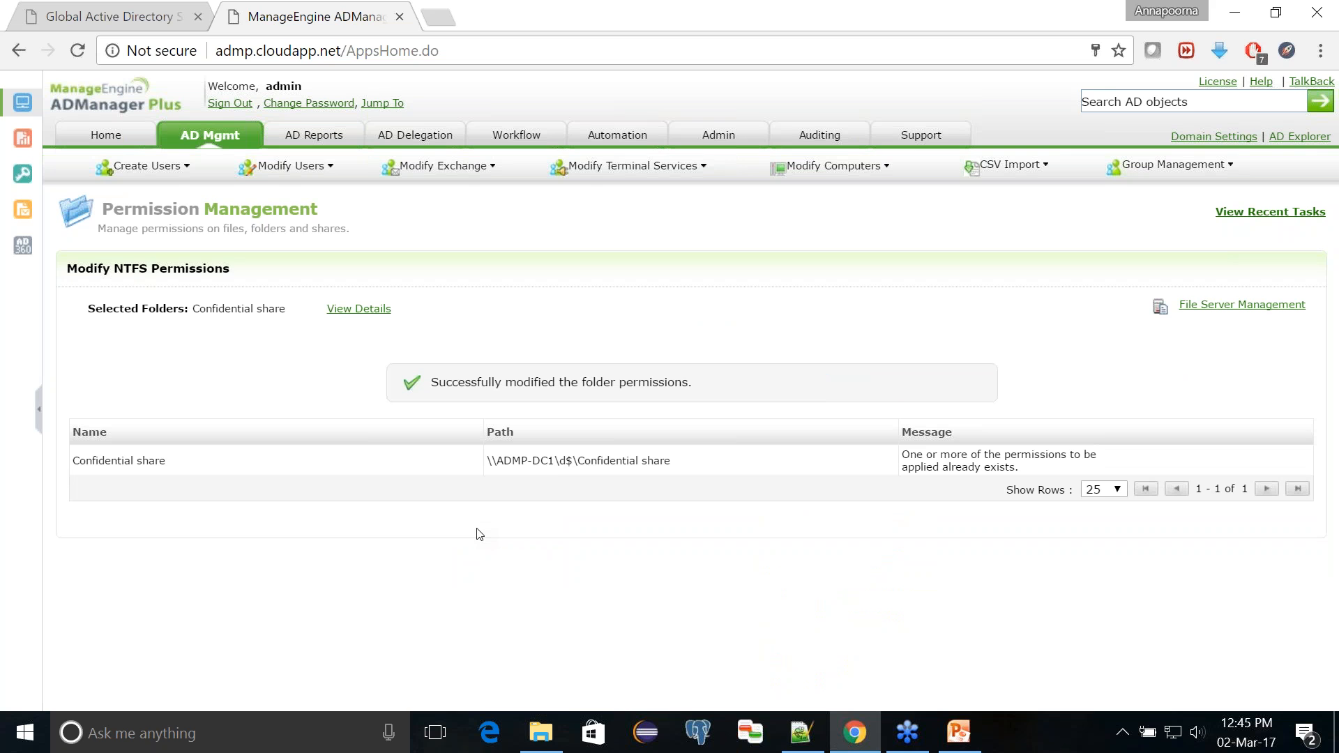
Step: Open Modify Share Permissions in File Server Management and select Confidential share on ADMP-DC1 as the folder
click(222, 144)
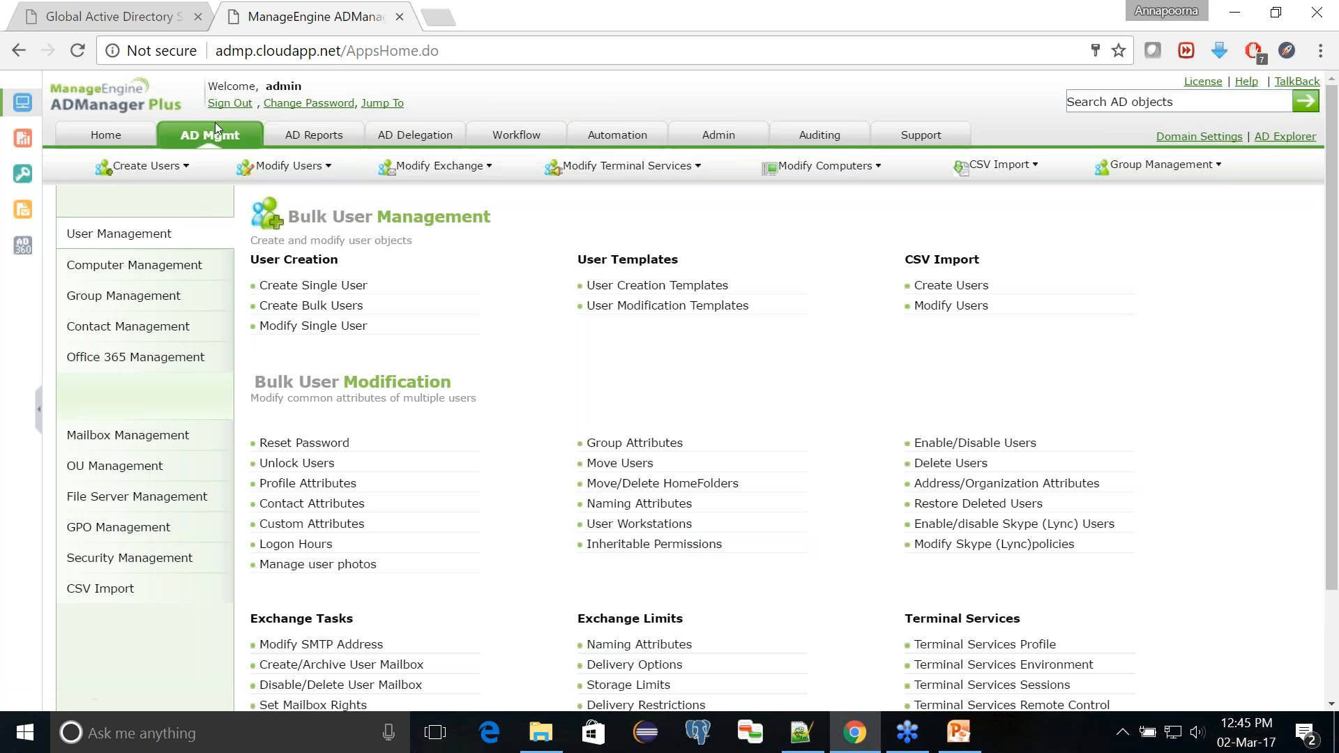
click(165, 497)
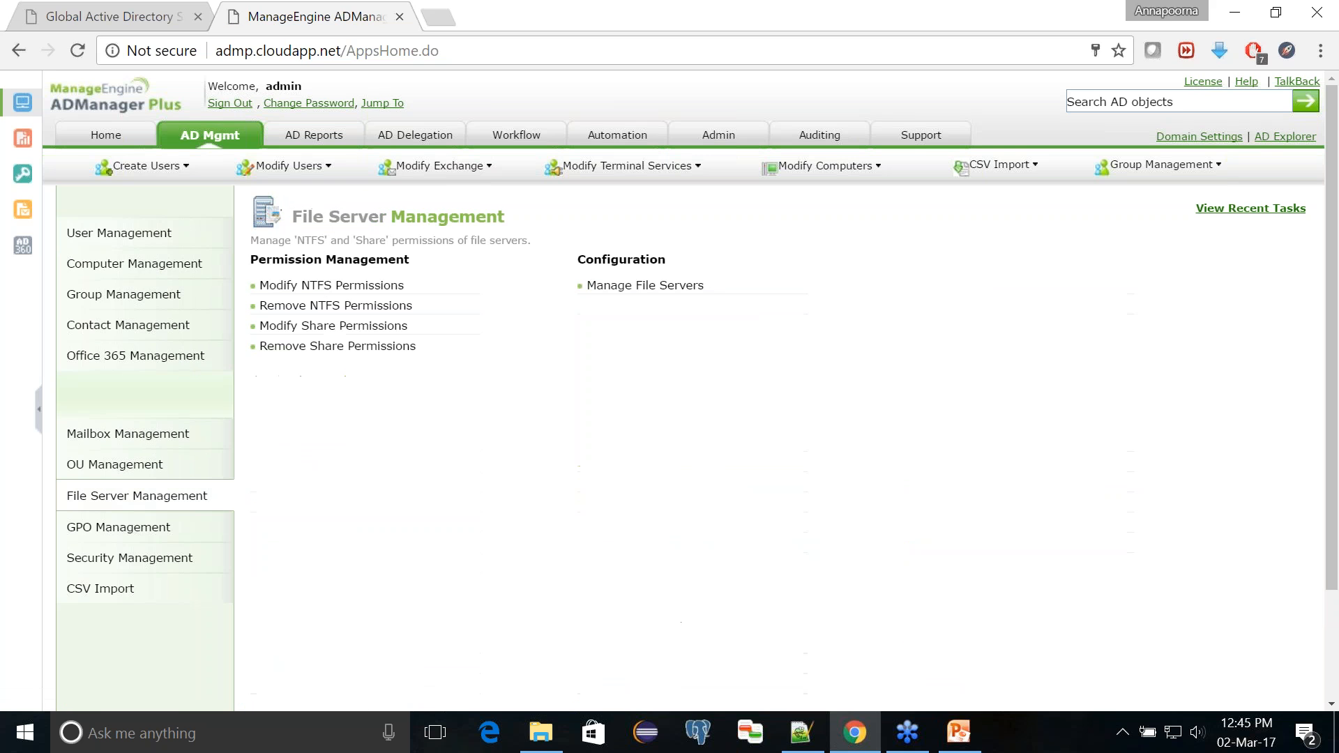
click(326, 328)
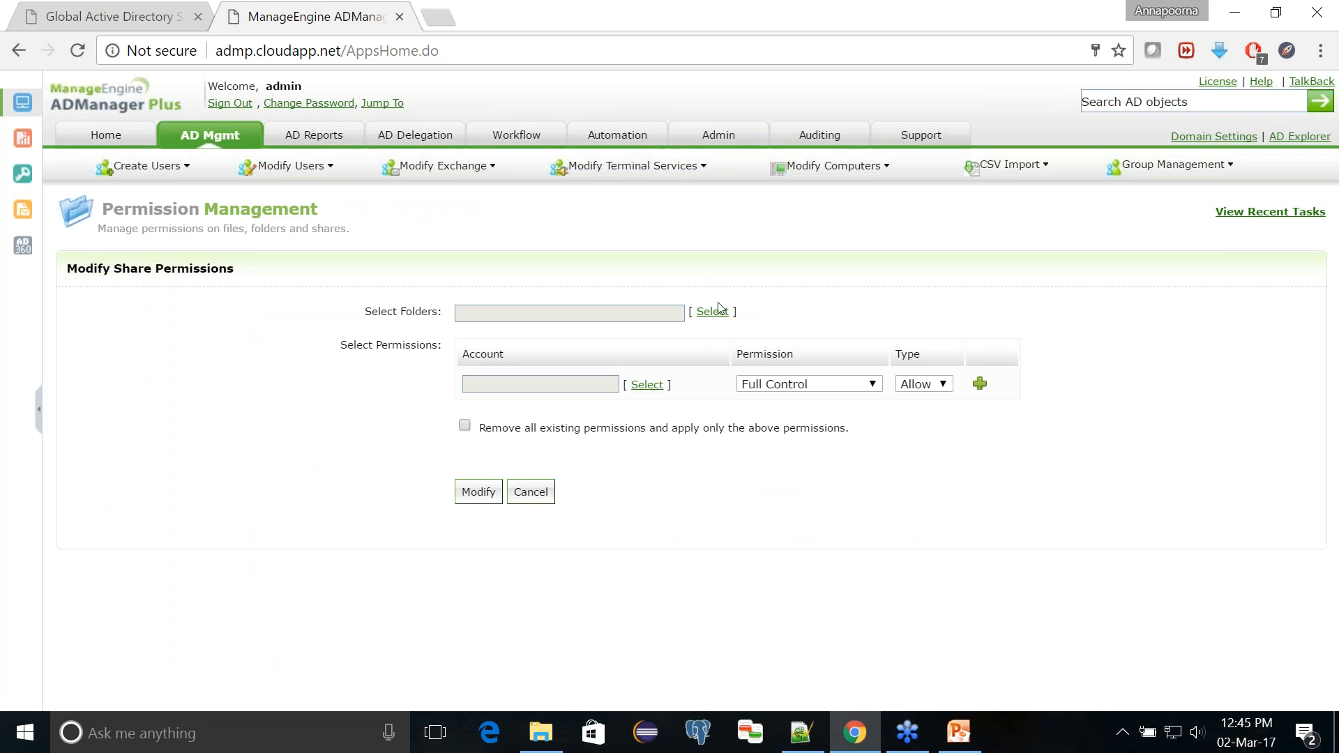
click(719, 318)
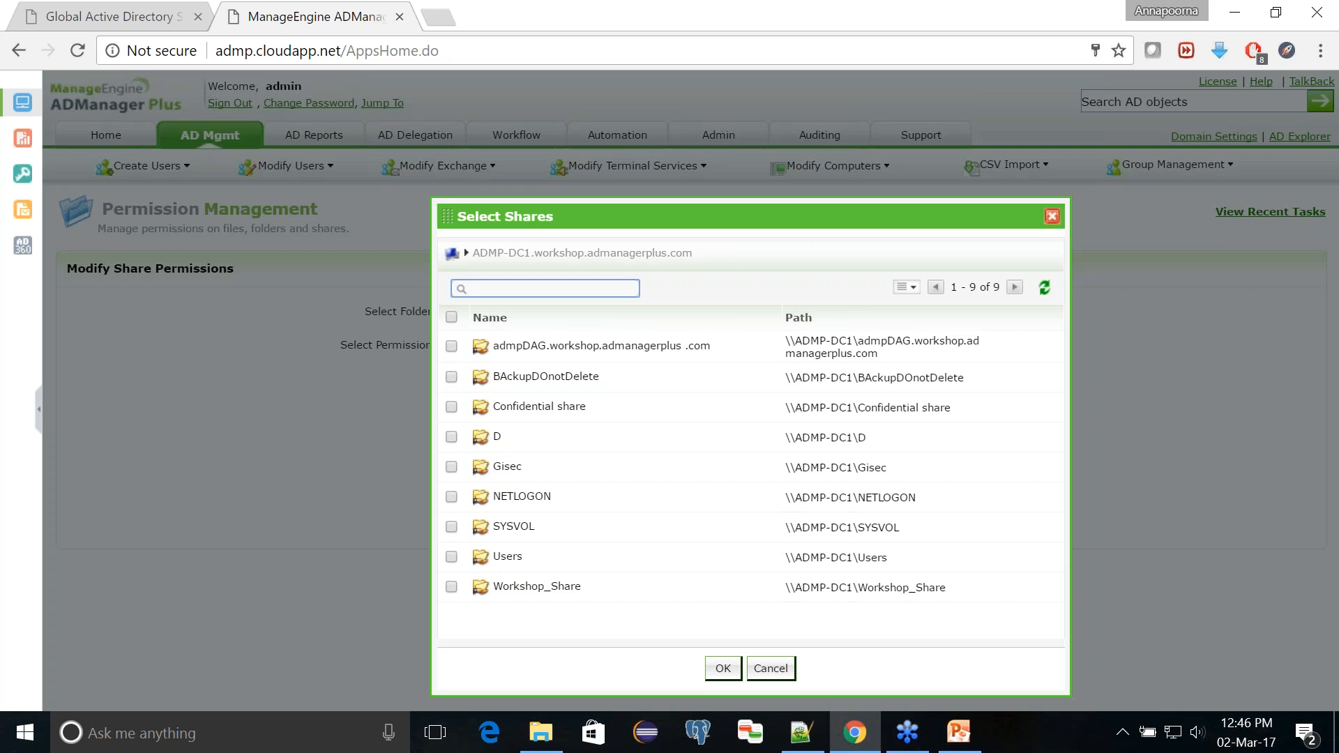
click(451, 407)
click(723, 668)
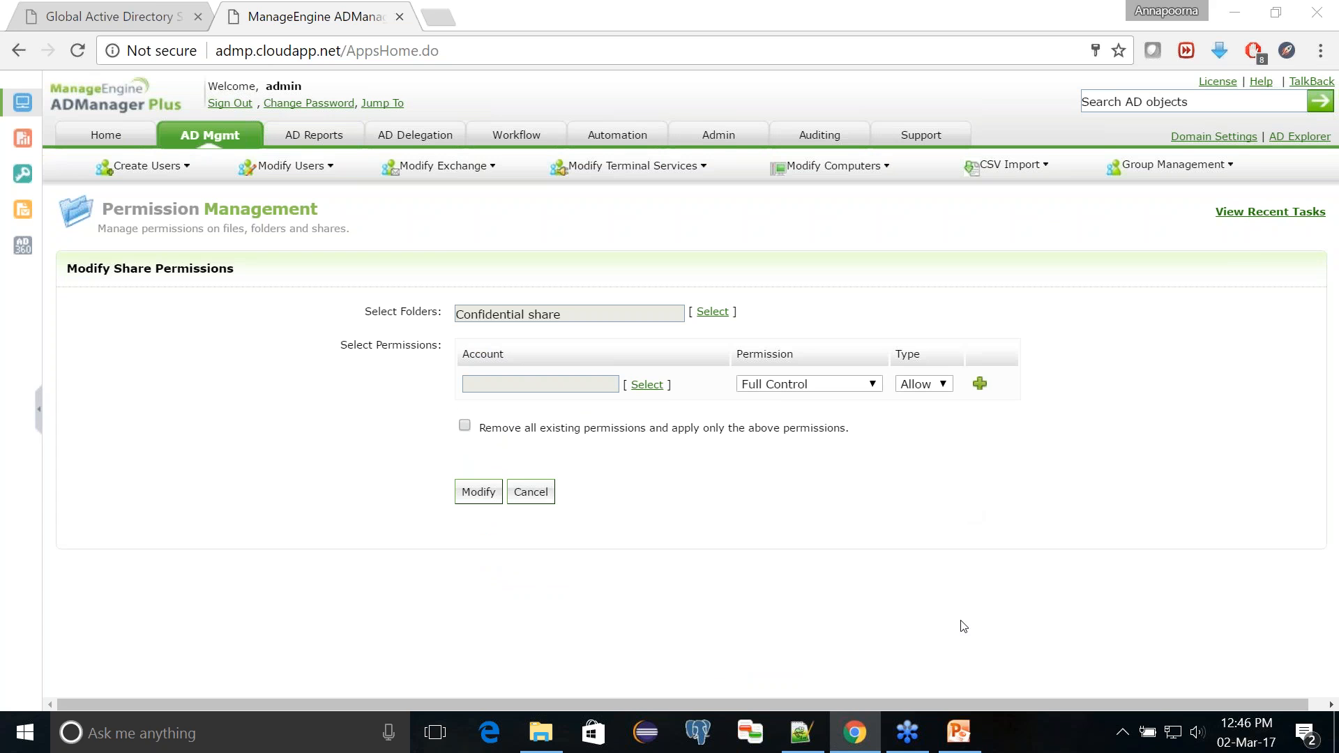
Step: Switch to the PowerPoint Viewer presentation to review the Topics slide
click(954, 731)
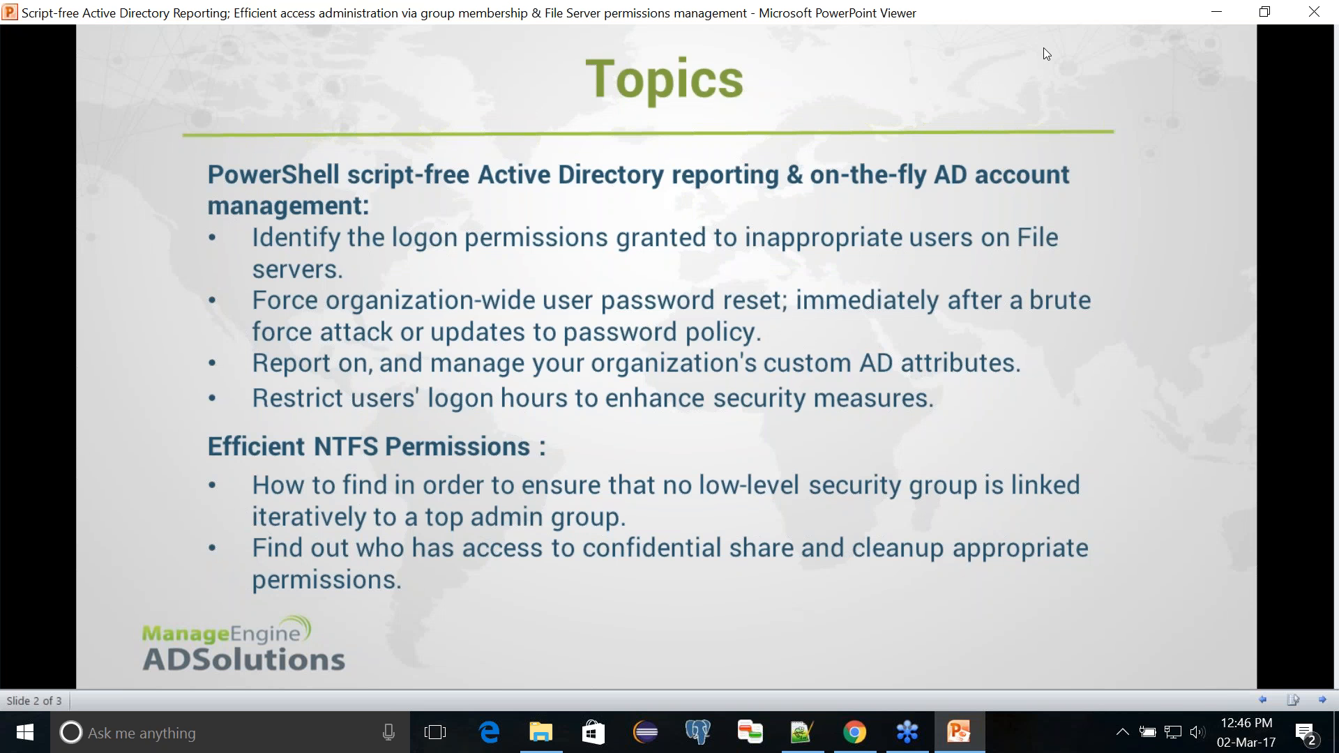